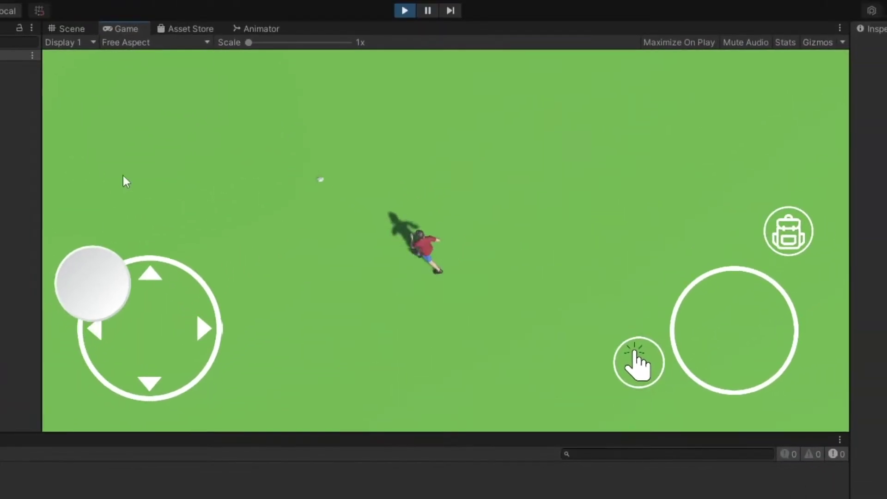
Walk the character to the rock and pick it up.
left_click_drag(123, 176, 126, 176)
left_click(639, 365)
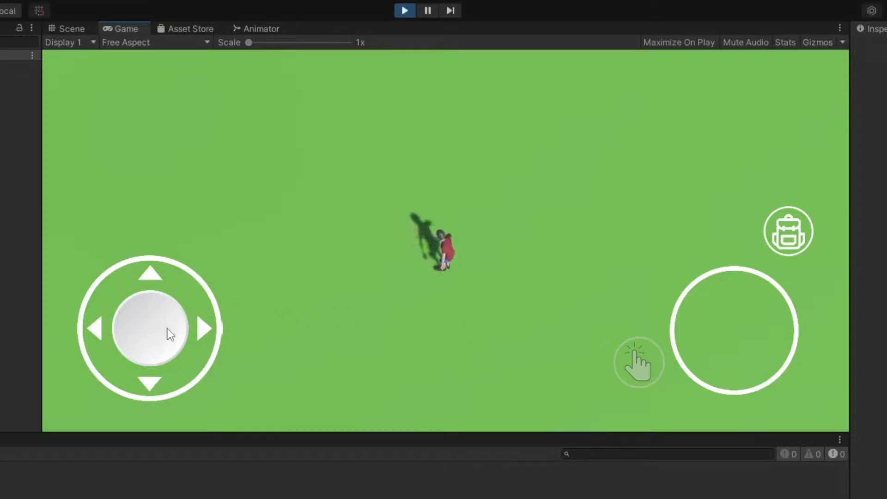
mouse_move(168, 328)
left_mouse_down()
mouse_move(269, 340)
mouse_move(508, 268)
left_mouse_up()
Check the rock in the inventory, remove it from the first slot, and walk around.
left_click(789, 231)
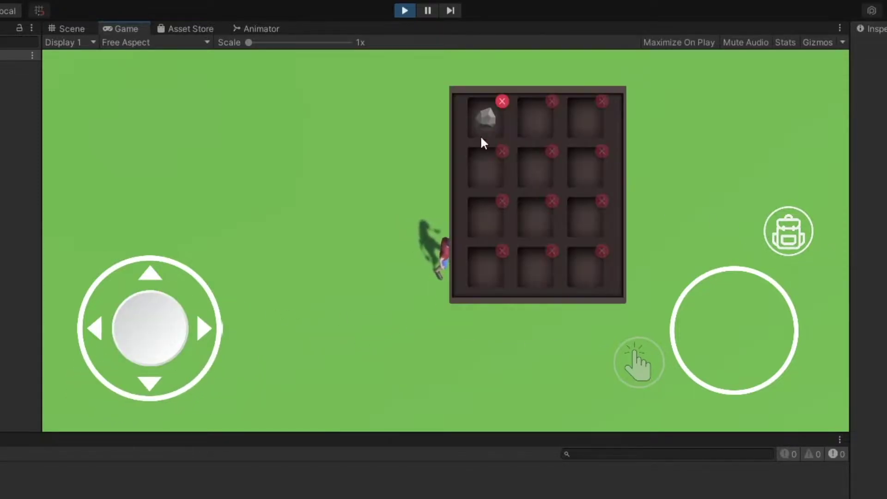
left_click(505, 103)
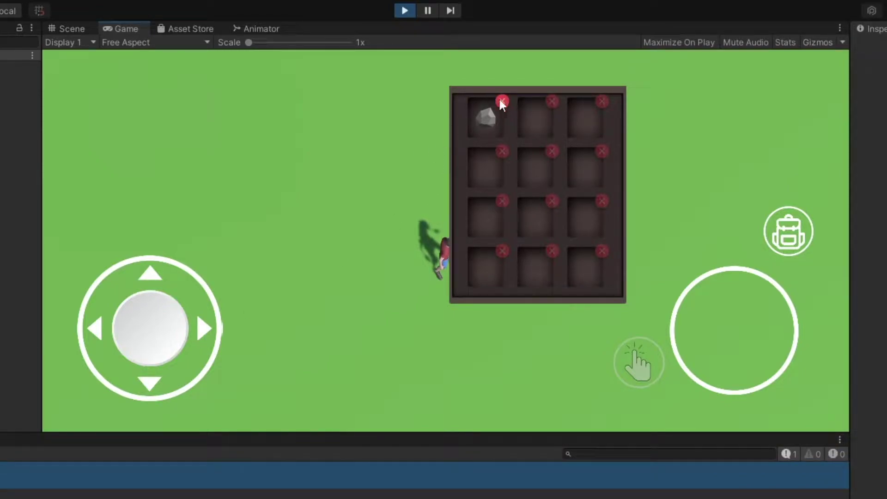
left_click(502, 99)
mouse_move(150, 328)
left_mouse_down()
mouse_move(105, 382)
mouse_move(346, 370)
mouse_move(865, 270)
left_mouse_up()
left_click(789, 231)
mouse_move(153, 352)
left_mouse_down()
mouse_move(168, 200)
mouse_move(516, 294)
left_mouse_up()
mouse_move(150, 328)
left_mouse_down()
mouse_move(199, 380)
mouse_move(207, 373)
mouse_move(222, 321)
mouse_move(75, 180)
mouse_move(125, 203)
mouse_move(137, 200)
left_mouse_up()
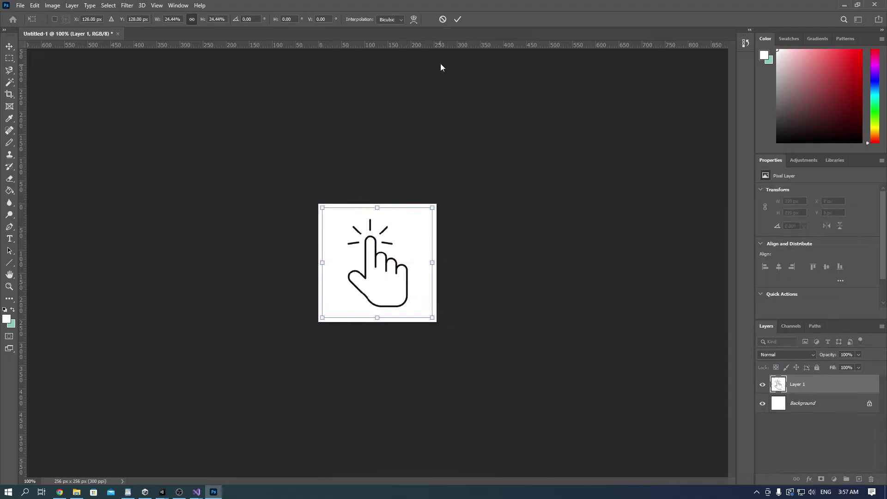
Commit the resized hand icon, delete the white Background layer, and draw a white ring.
left_click(785, 389, "ctrl")
left_click(813, 403)
key("Delete")
key("ctrl+d")
key("t")
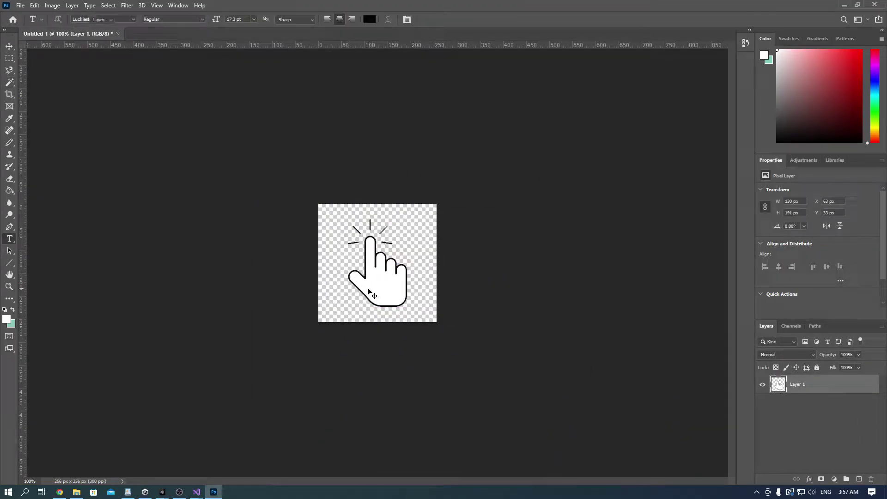
key("v")
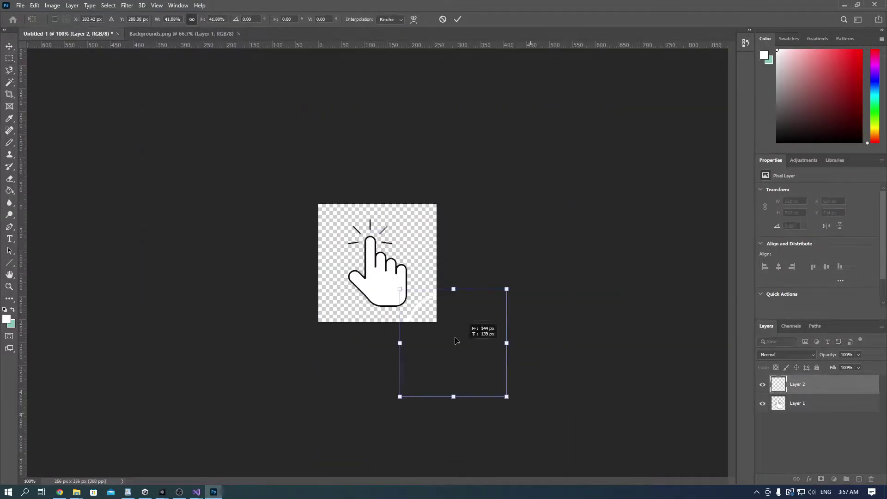
key("Return")
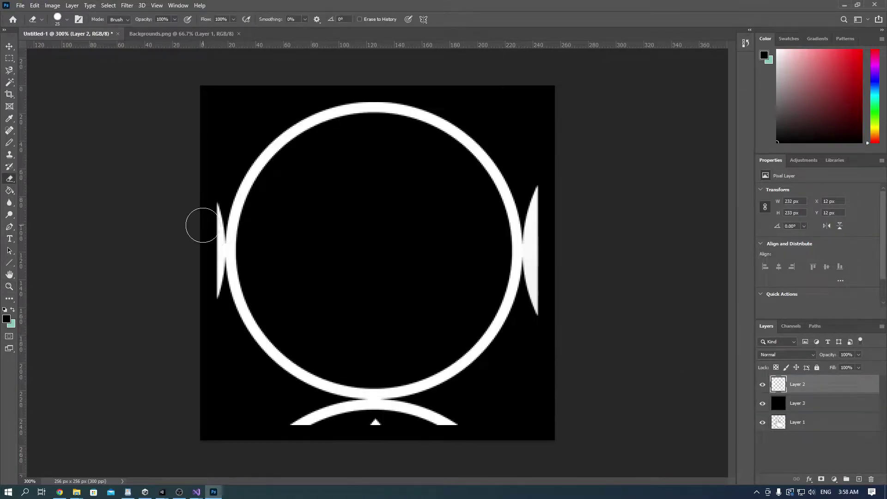
key("m")
Erase the stray left, bottom and right arcs around the ring.
left_click_drag(211, 185, 228, 340)
key("Delete")
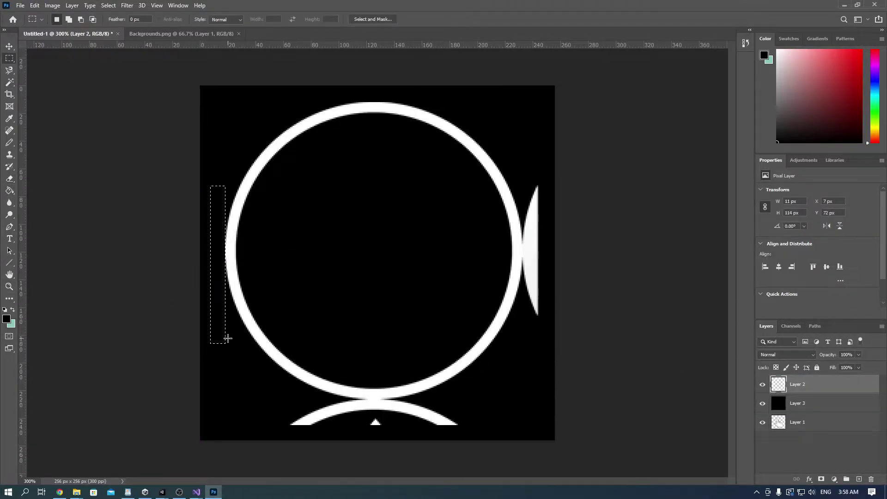
left_click_drag(298, 401, 485, 440)
key("Delete")
left_click_drag(520, 183, 559, 360)
key("Delete")
Delete the black backdrop, fit the ring around the hand, and make pickUp a Sprite (2D and UI).
left_click(797, 403)
key("Delete")
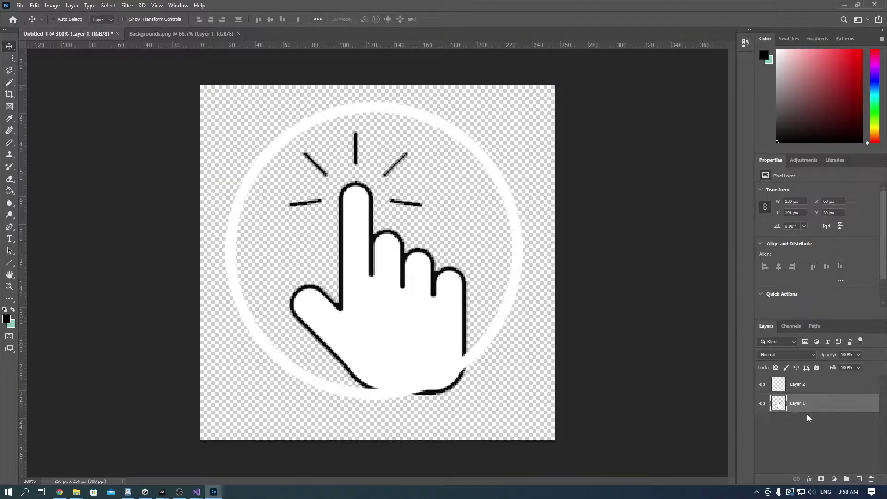
key("ctrl+t")
left_click_drag(527, 409, 555, 436)
left_click_drag(413, 289, 386, 287)
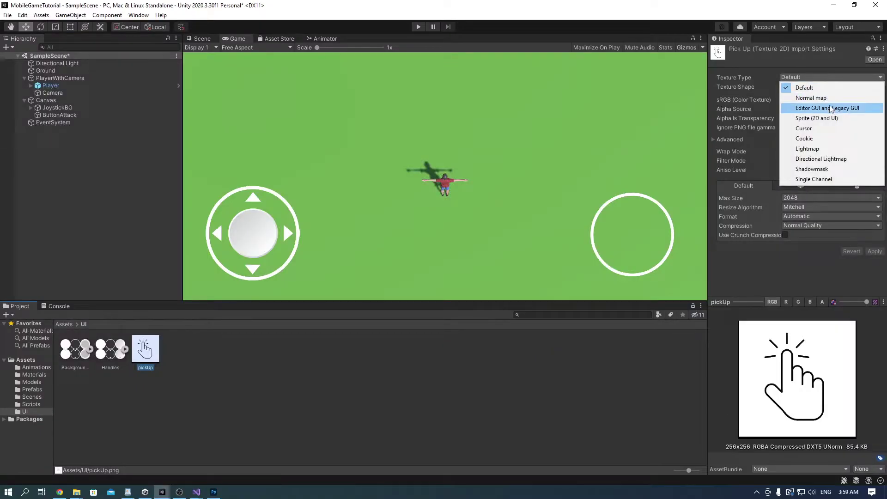
left_click(828, 118)
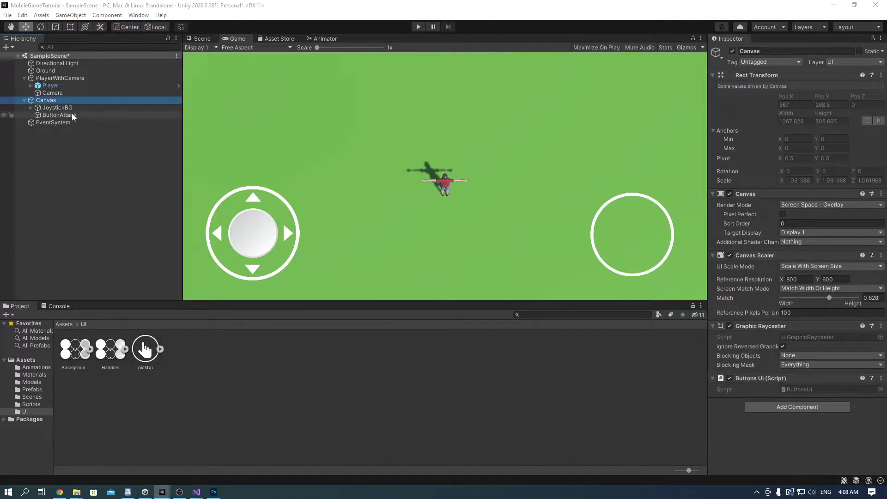
Add a Canvas UI Image named ButtonPickUp using the pickUp source image.
right_click(58, 102)
mouse_move(112, 294)
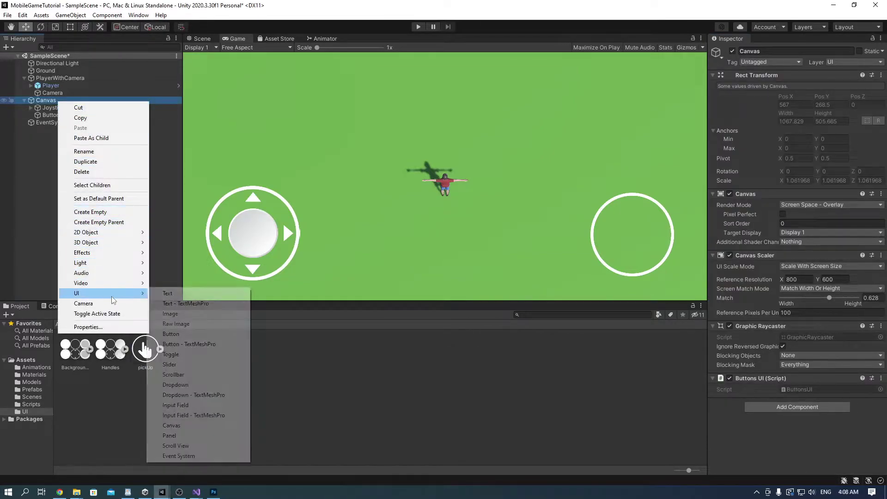
left_click(180, 313)
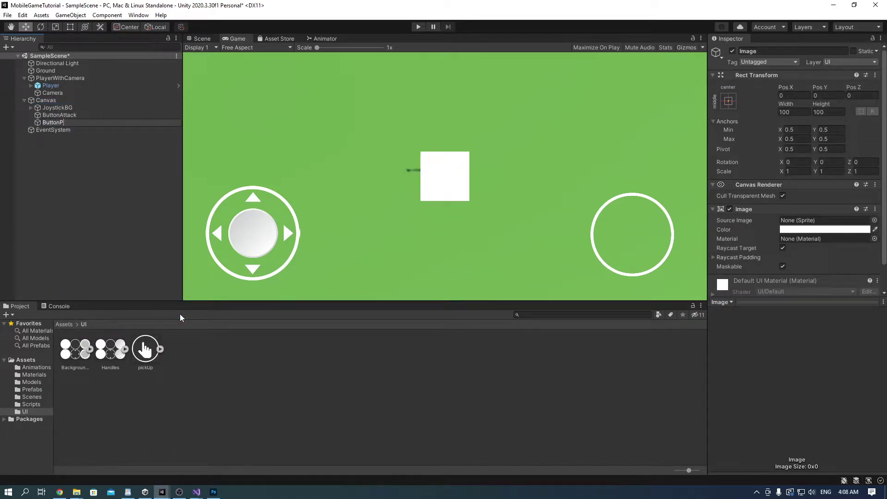
type("ButtonPickUp")
key("Return")
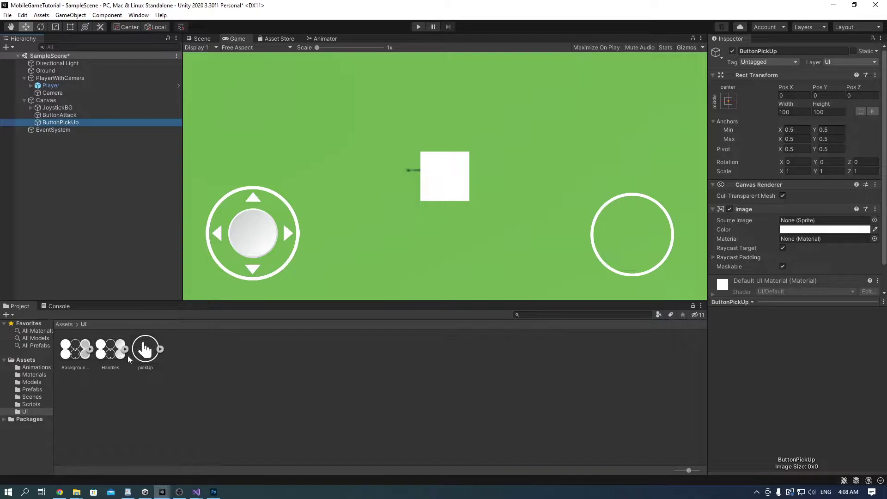
left_click_drag(144, 350, 822, 224)
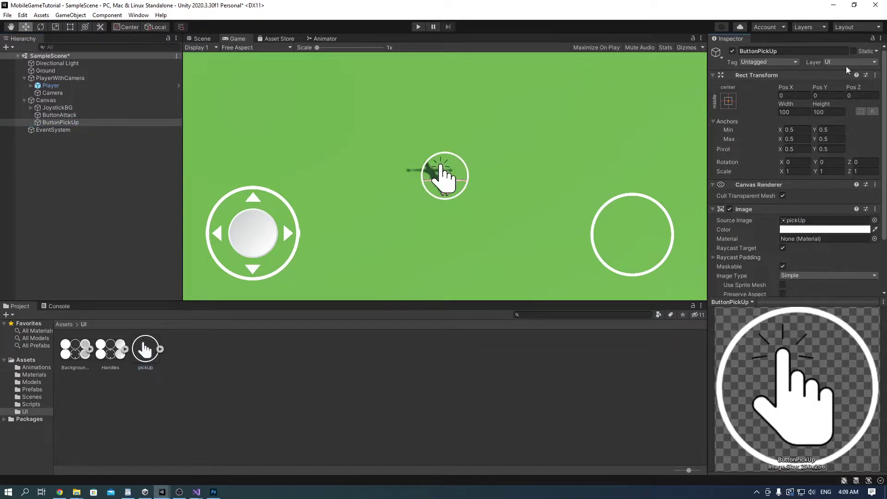
Create a new PickUp tag.
left_click(757, 63)
left_click(758, 180)
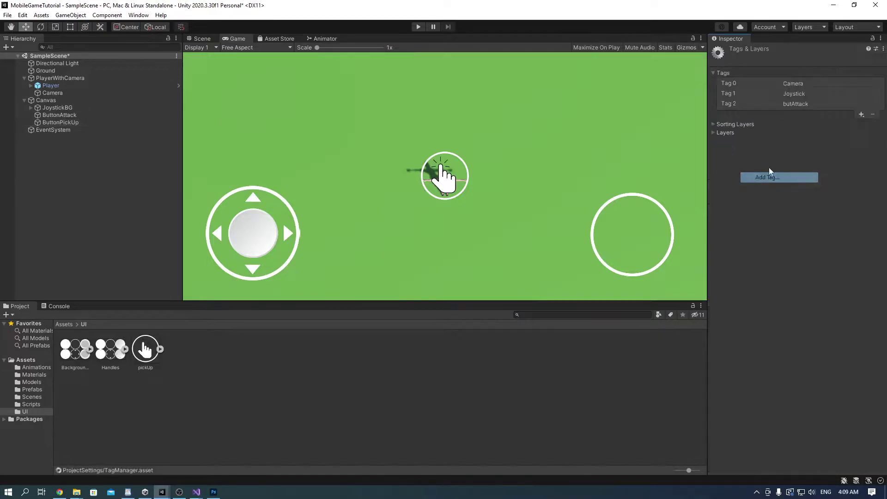
left_click(860, 114)
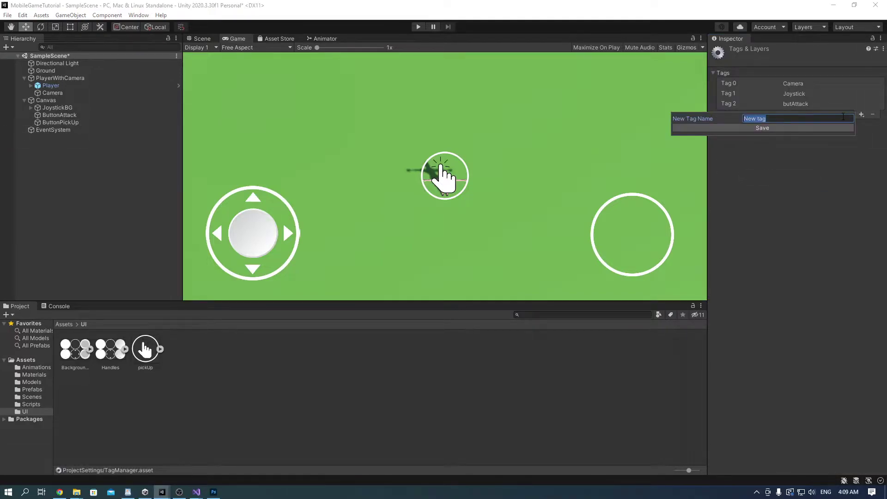
type("PickUp")
key("Return")
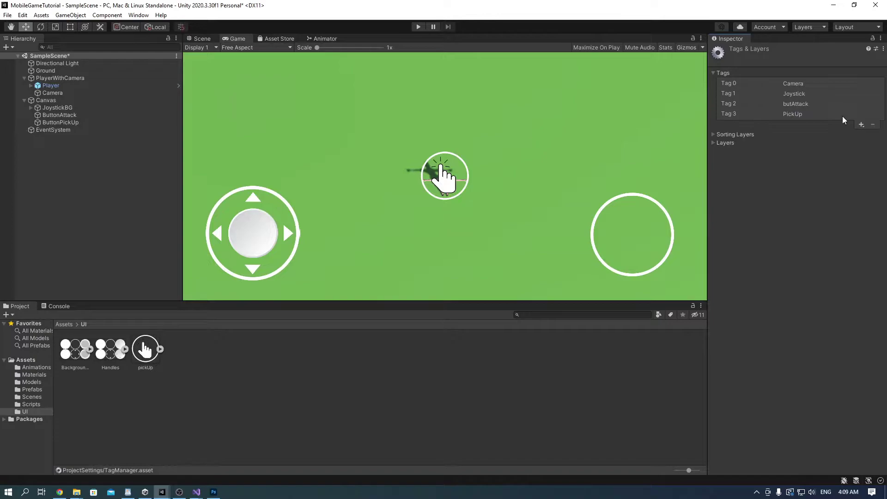
Frame ButtonPickUp in the scene and give it a Button component.
double_click(79, 122)
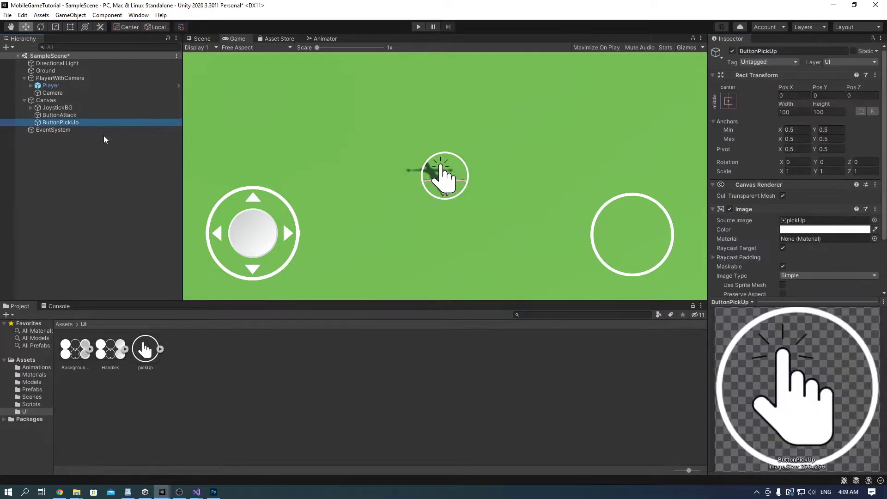
left_click_drag(444, 184, 518, 219)
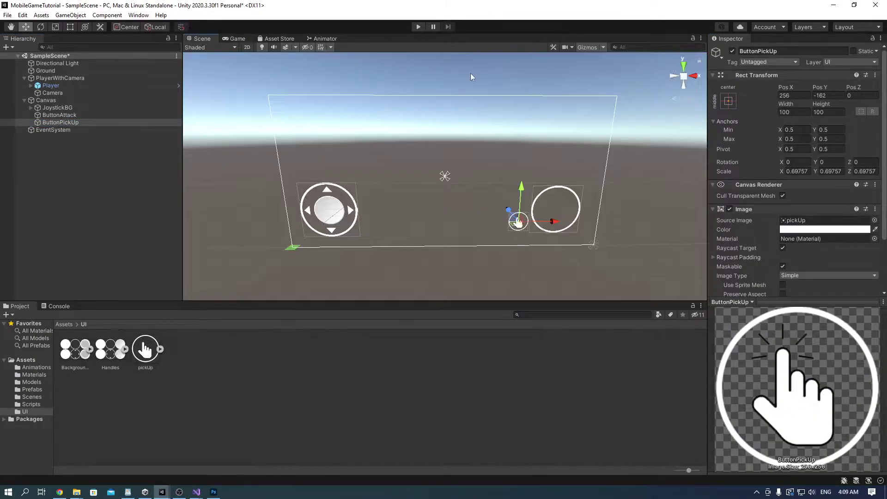
scroll(813, 231, "down", 3)
left_click(814, 285)
type("button")
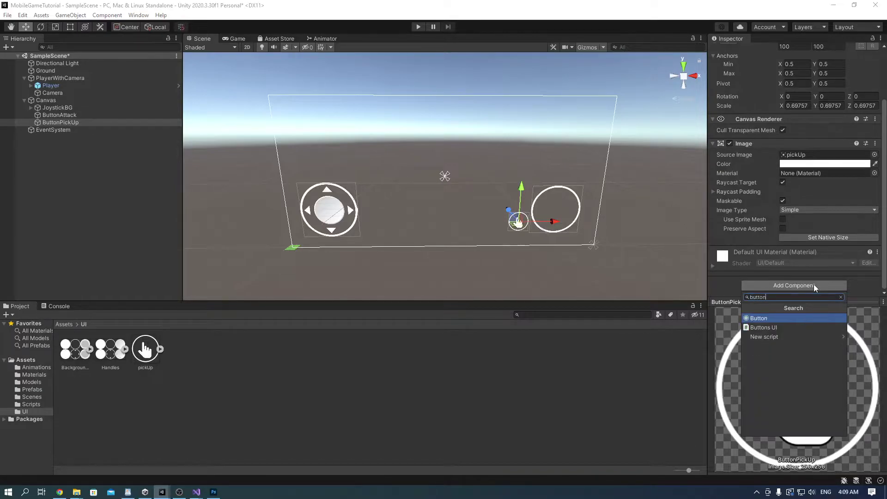
key("Return")
Add an On Click entry targeting Player and open the PlayerAC animator.
scroll(788, 229, "down", 4)
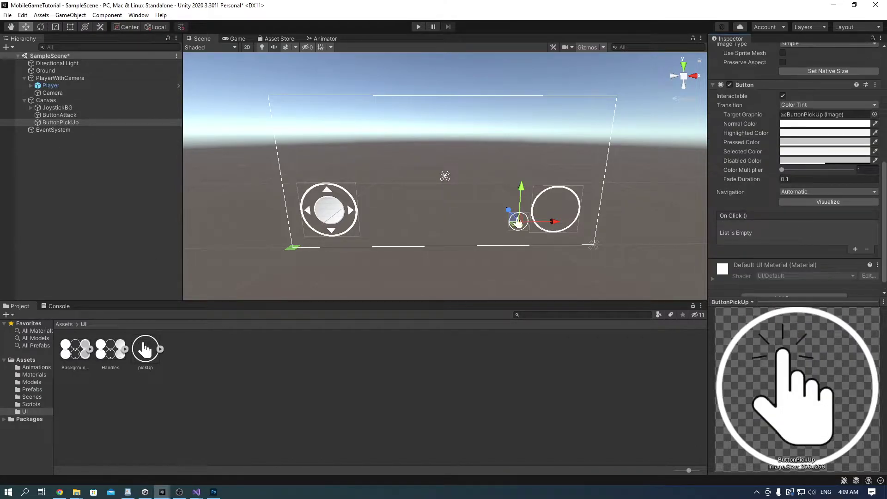
left_click(855, 249)
left_click_drag(51, 86, 736, 236)
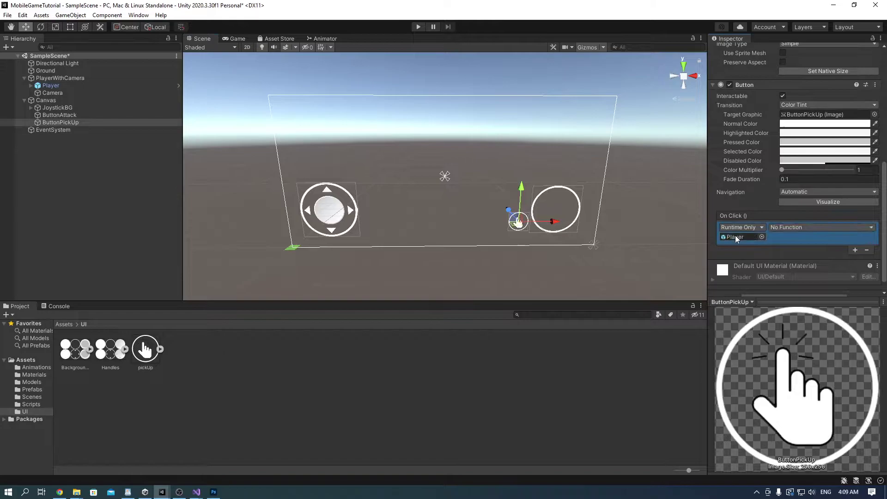
double_click(736, 237)
left_click(833, 138)
double_click(188, 359)
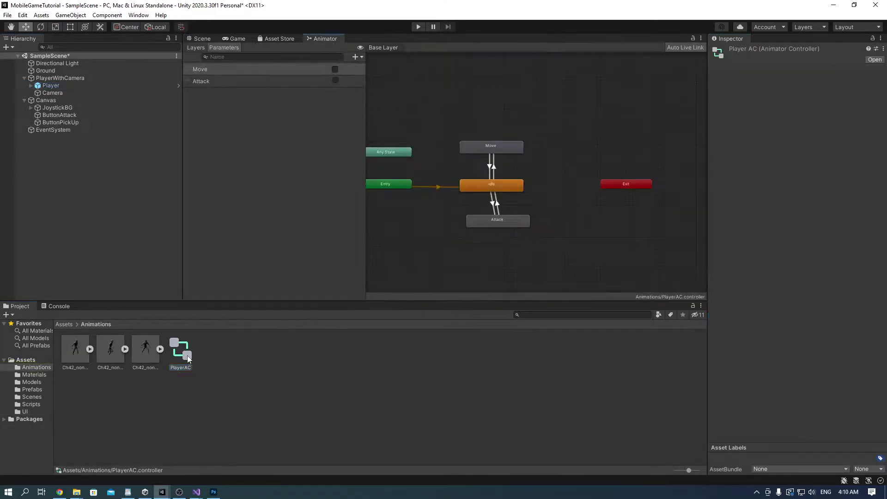
Search Mixamo for 'pick up', select Picking Up, and set Overdrive to 88.
type("pick up")
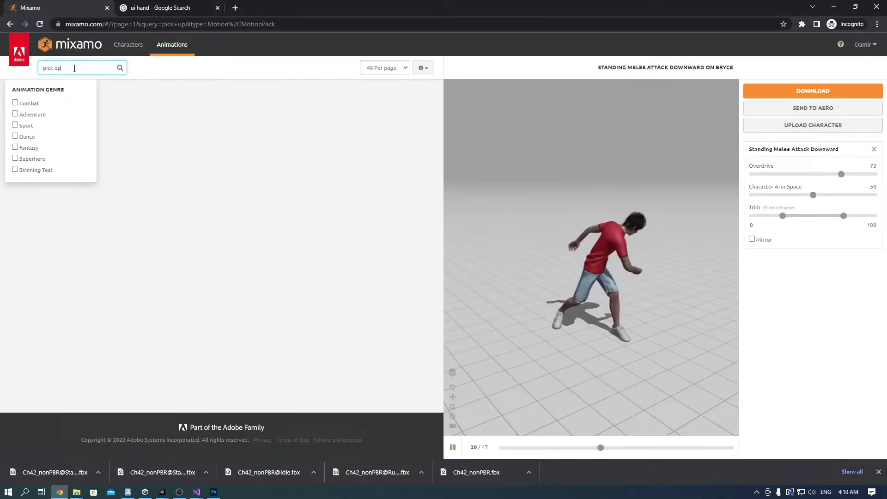
key("Return")
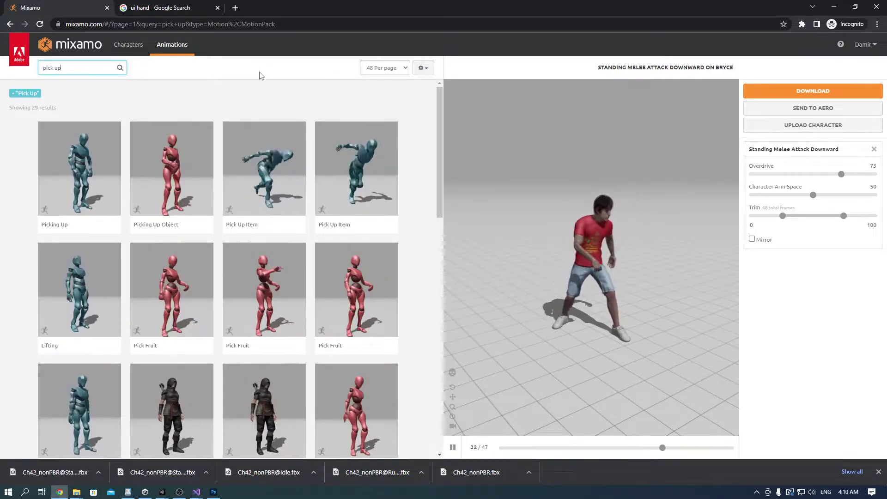
left_click(92, 397)
left_click(79, 190)
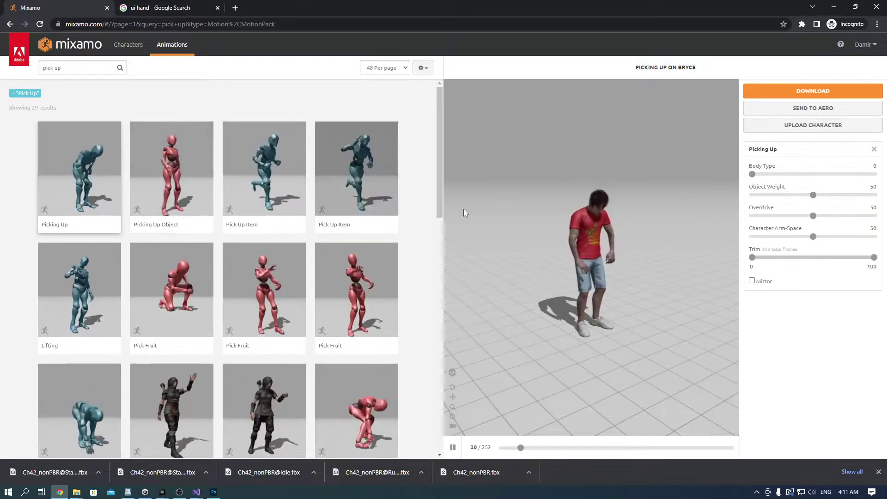
left_click_drag(813, 216, 859, 218)
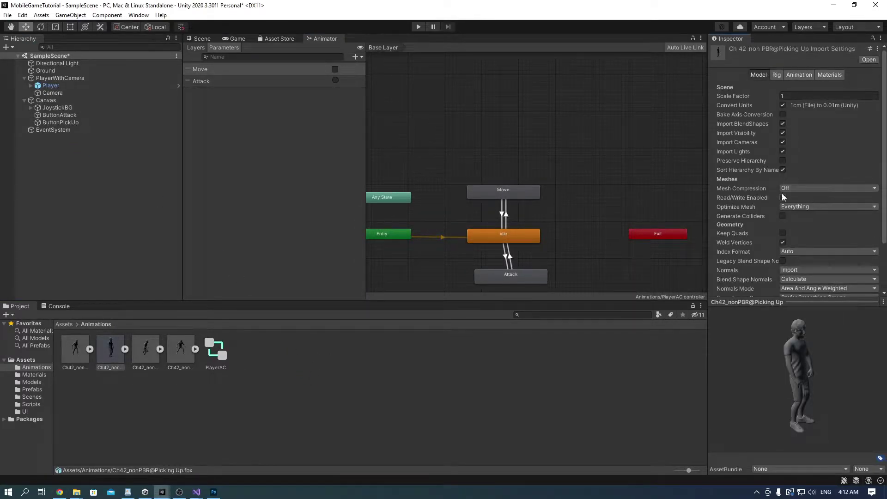
Enable mesh Read/Write and set the model's rig to Humanoid, applied.
left_click(786, 207)
left_click(783, 198)
left_click(778, 76)
left_click(817, 87)
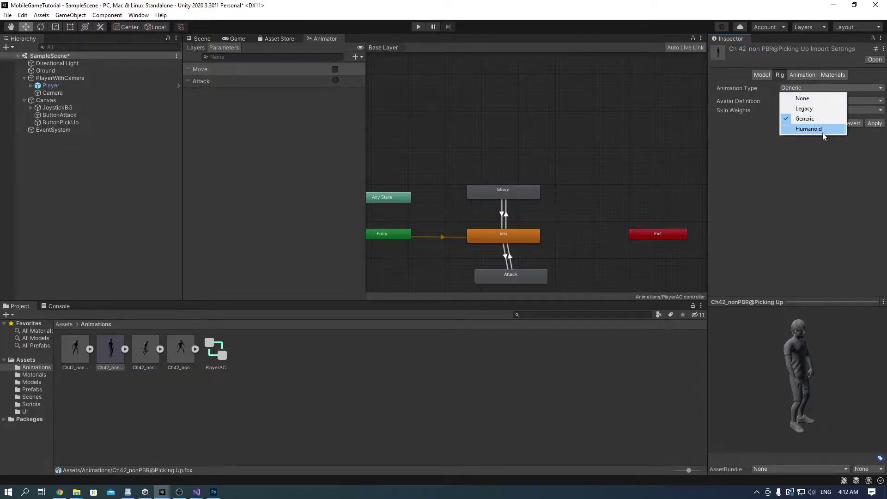
left_click(822, 132)
left_click(874, 154)
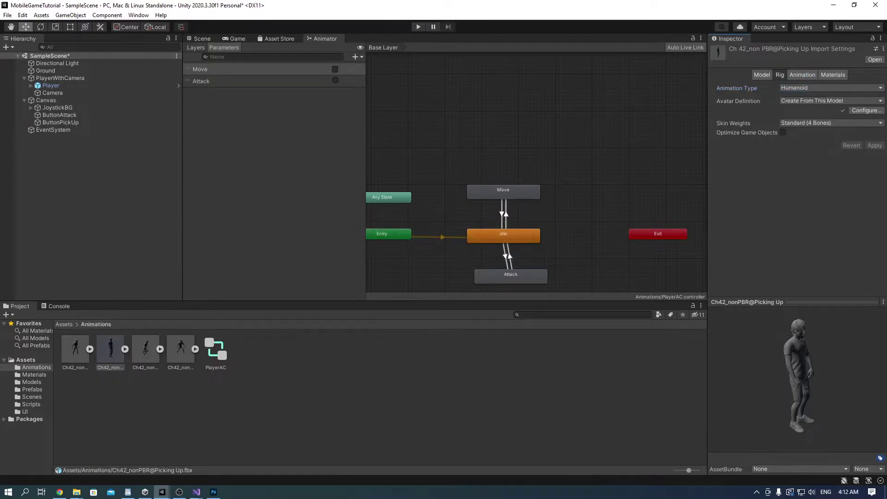
Bake root rotation and Y position into pose, with Y based upon Feet.
left_click(799, 75)
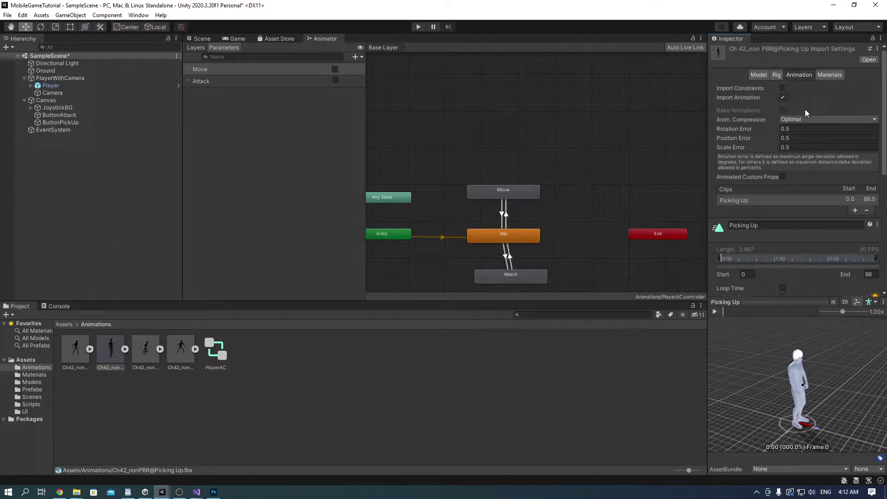
scroll(805, 109, "down", 6)
left_click(783, 161)
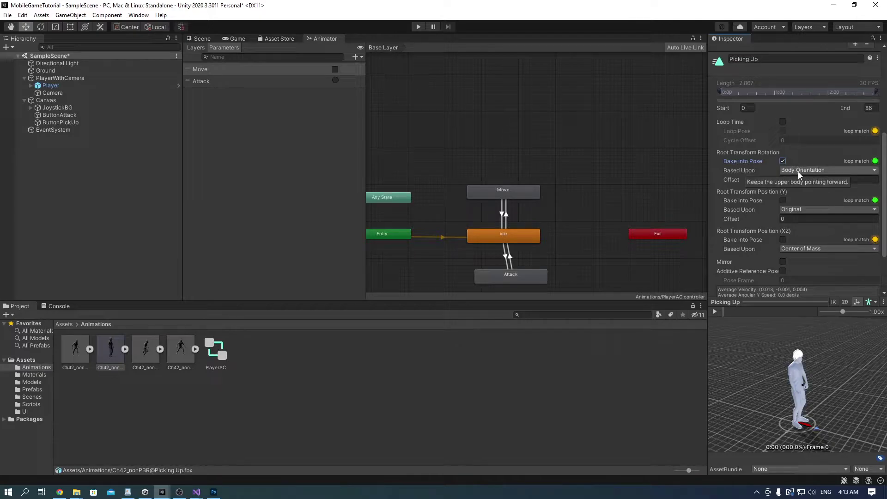
left_click(783, 200)
left_click(788, 210)
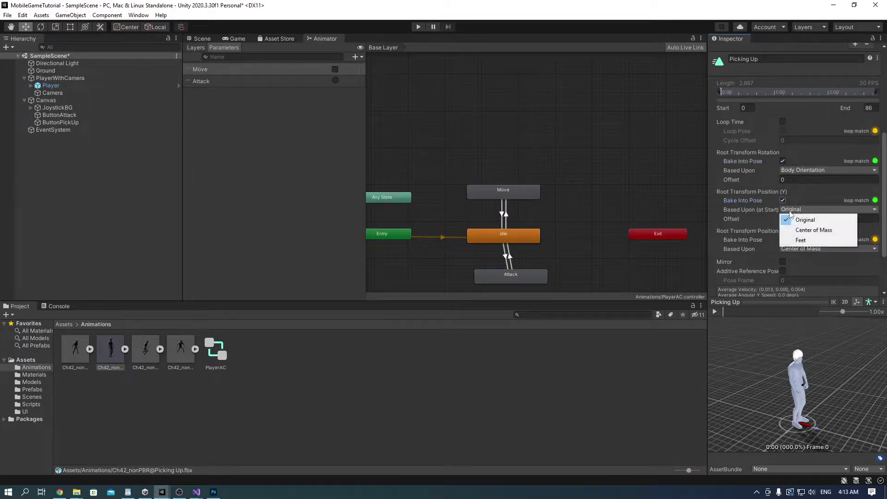
left_click(803, 240)
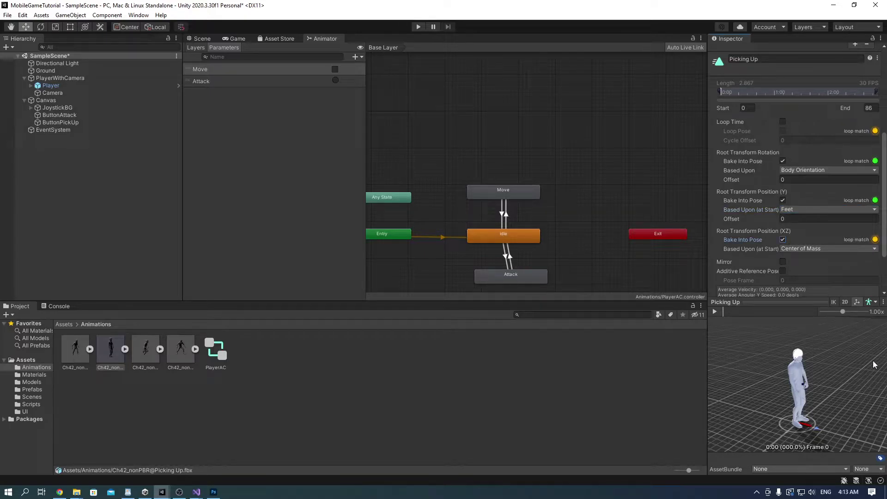
Preview the Picking Up clip and apply the import settings.
left_click(714, 312)
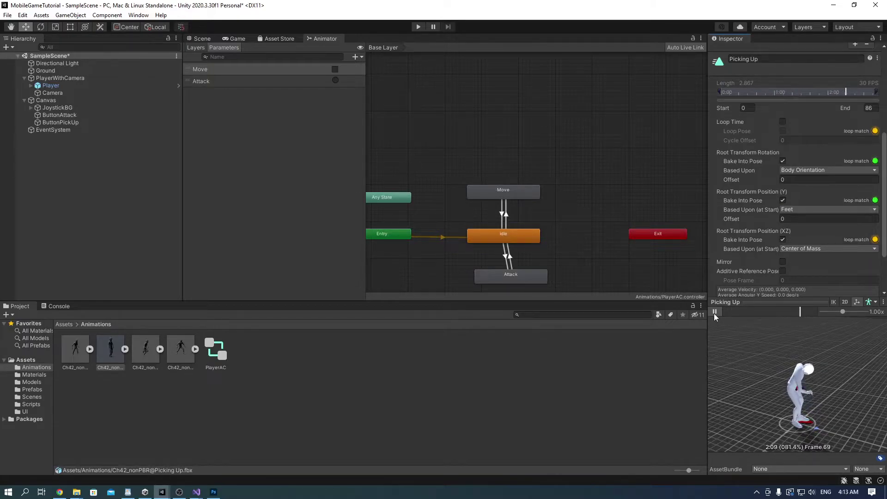
left_click(714, 312)
scroll(868, 294, "down", 3)
left_click(867, 289)
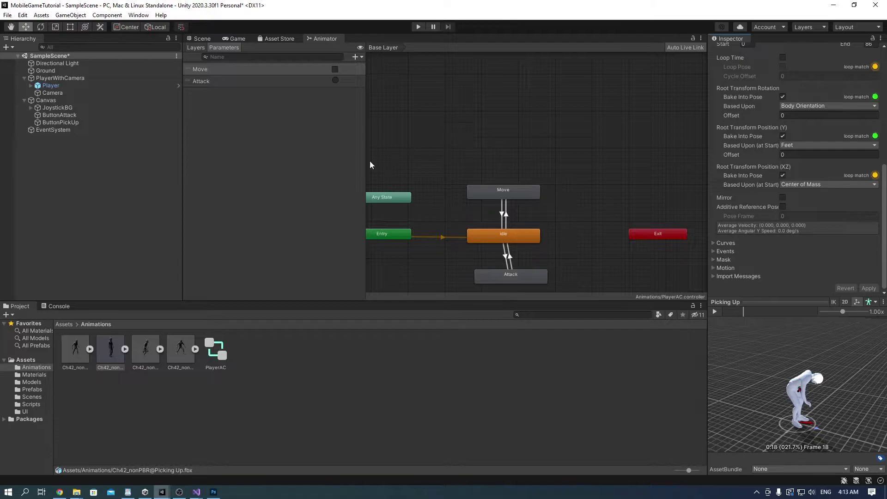
Create an empty state named PickUp with Picking Up as its motion.
right_click(447, 126)
mouse_move(481, 133)
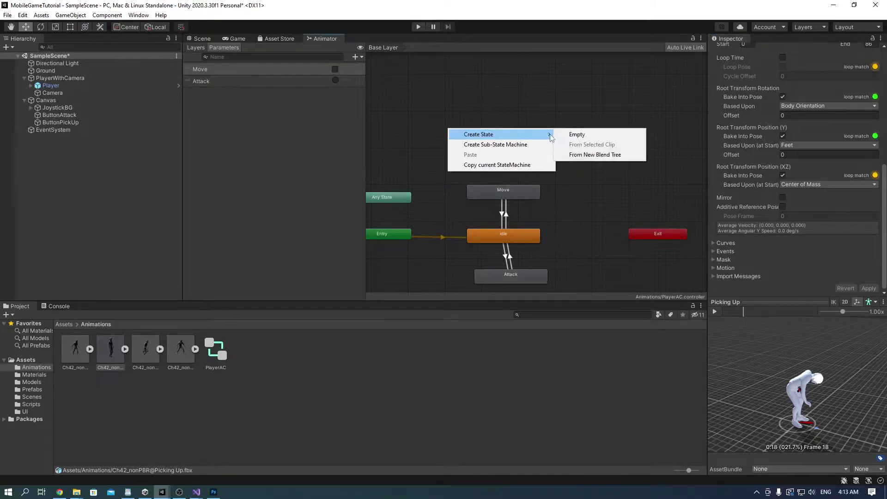
left_click(568, 134)
left_click(786, 50)
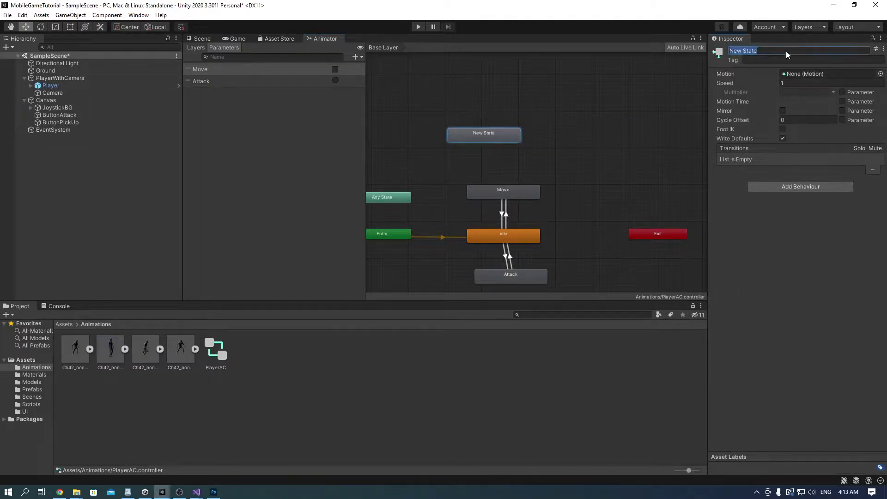
type("PickUp")
key("Return")
left_click(880, 74)
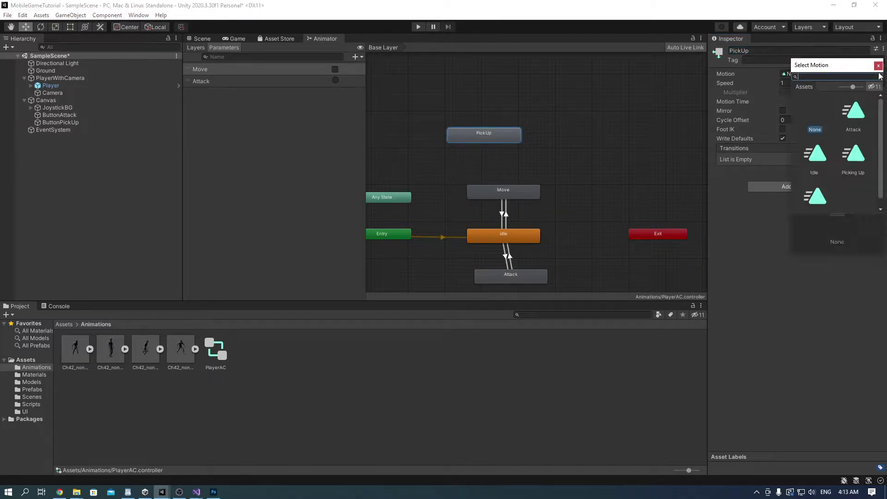
double_click(854, 155)
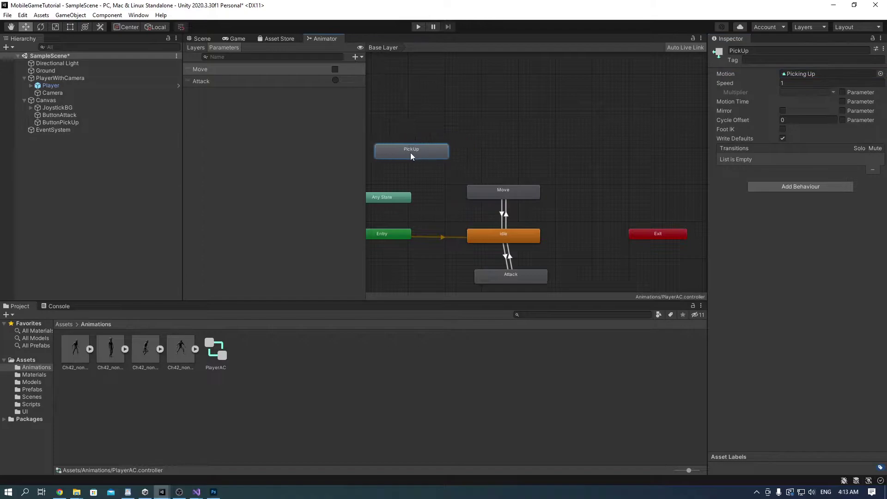
Add a PickUp trigger parameter and move Any State above the PickUp state.
left_click(355, 57)
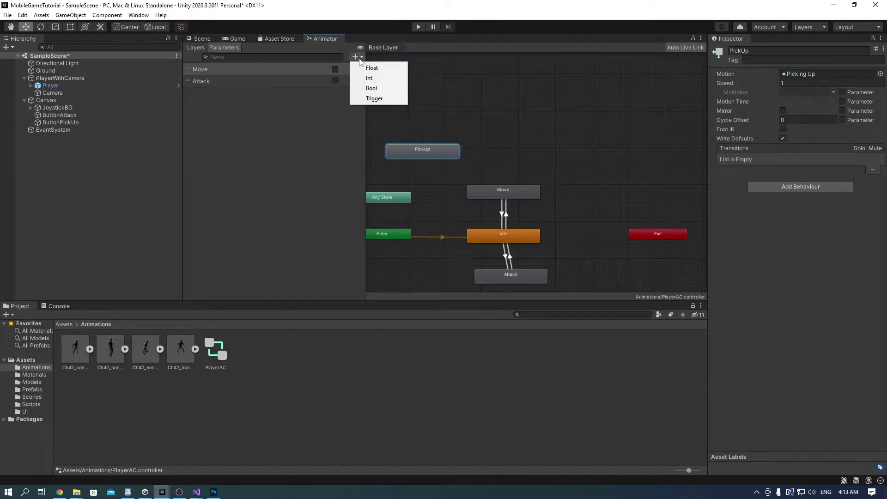
left_click(369, 98)
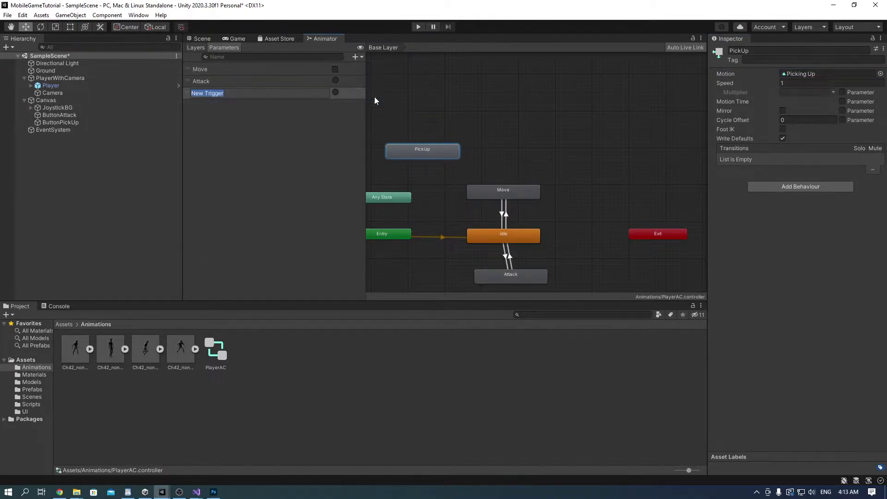
type("PickUp")
key("Return")
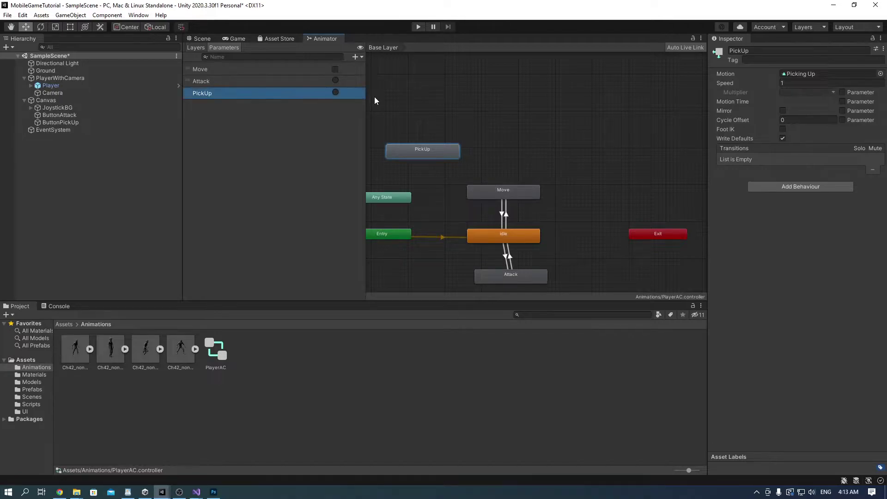
middle_click_drag(449, 141, 534, 126)
left_click_drag(476, 183, 536, 102)
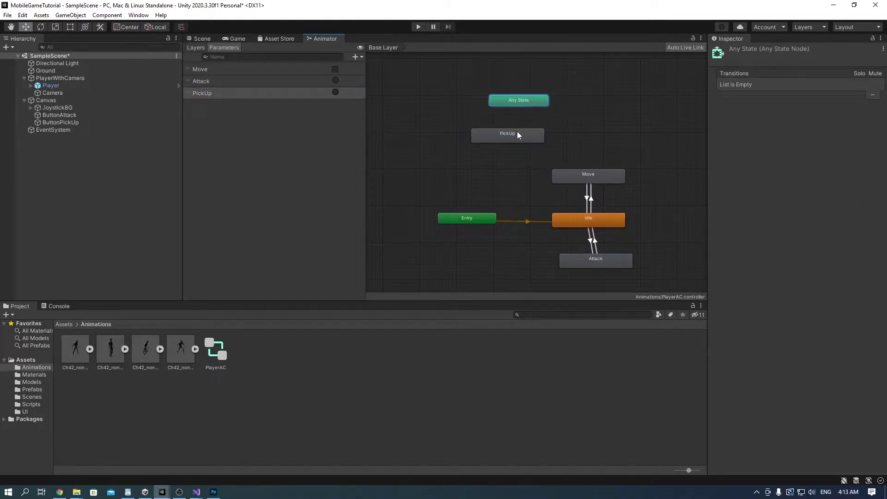
Add an Any State to PickUp transition conditioned on the PickUp trigger, and preview it.
left_click_drag(517, 132, 501, 157)
left_click_drag(535, 99, 542, 106)
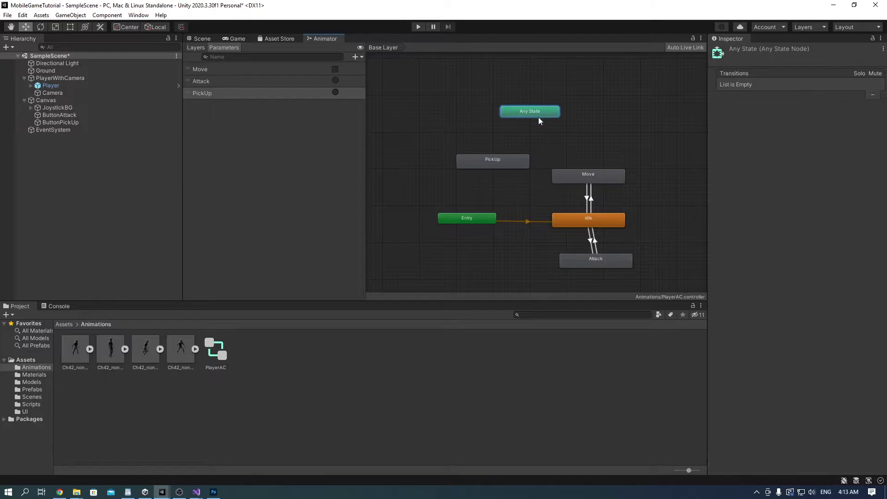
right_click(532, 110)
left_click(573, 115)
left_click(506, 157)
left_click(503, 143)
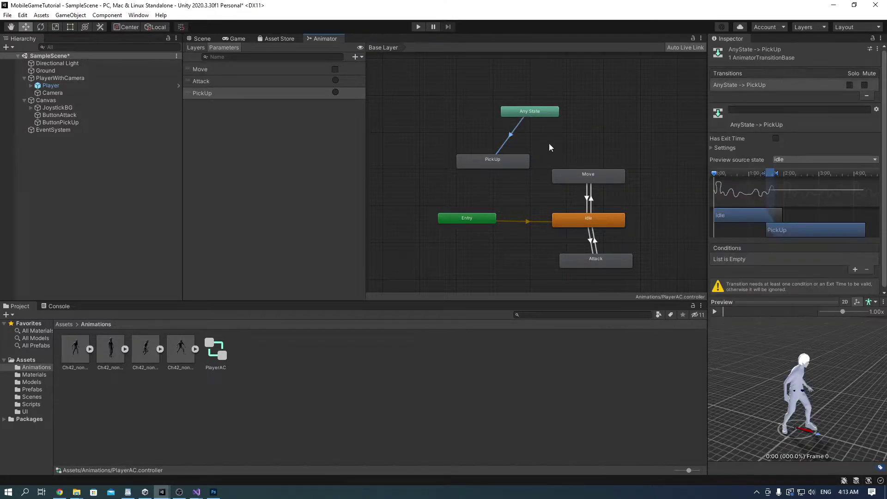
left_click(856, 270)
left_click(780, 260)
left_click(758, 295)
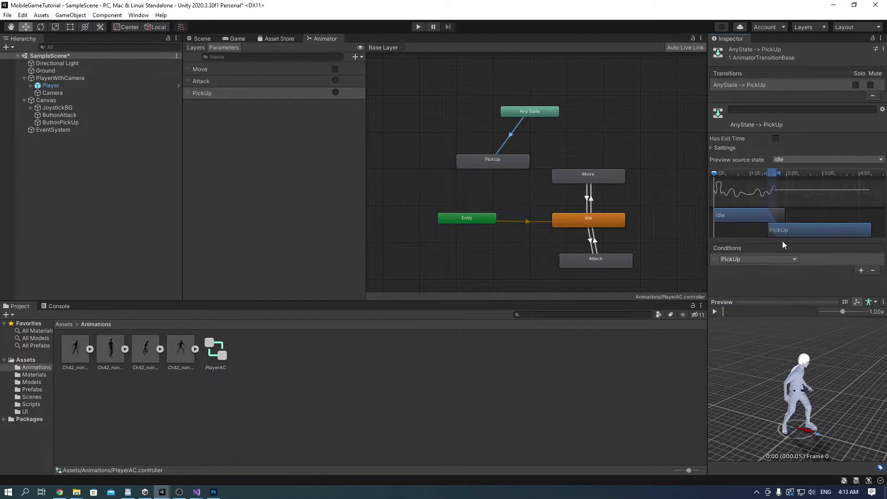
left_click(714, 312)
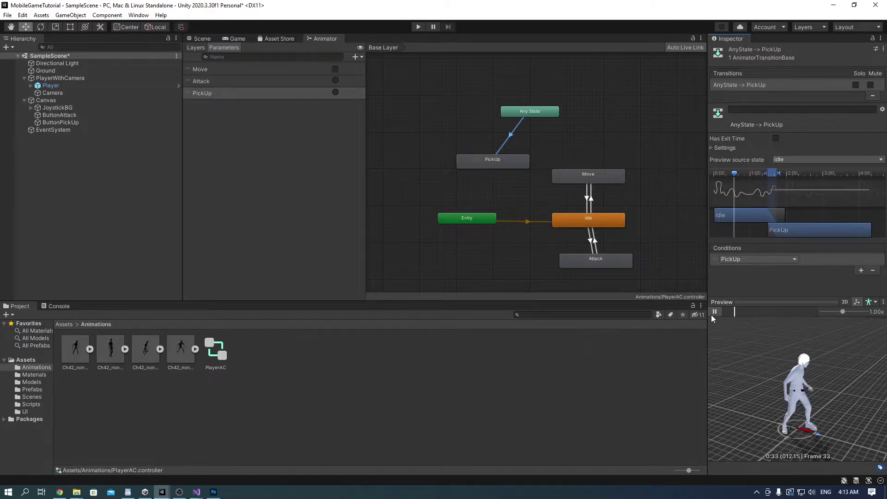
left_click(714, 313)
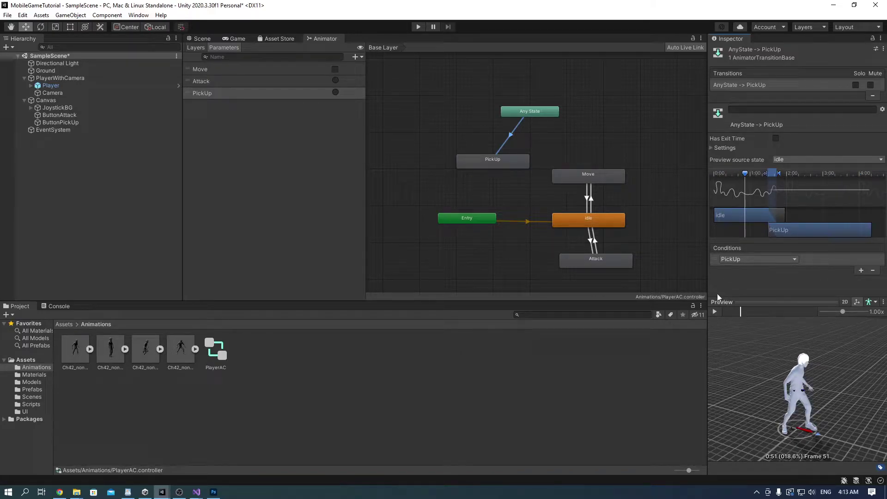
Add PickUp transitions to Move (Move true) and to idle.
right_click(511, 161)
left_click(521, 167)
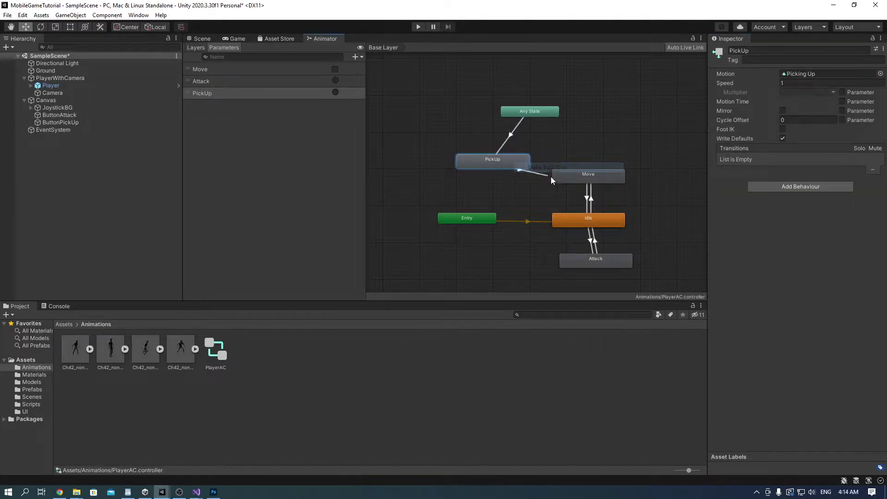
left_click(580, 179)
left_click_drag(503, 168, 492, 167)
right_click(491, 167)
left_click(517, 173)
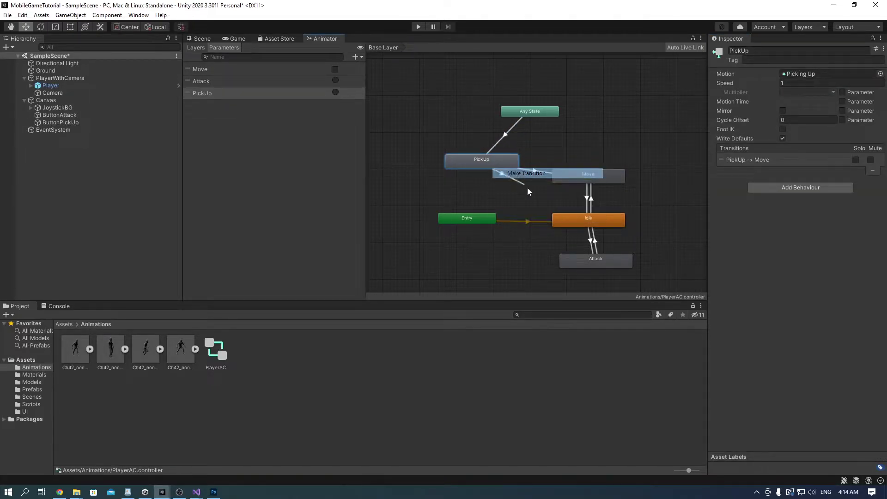
left_click(574, 220)
left_click(535, 170)
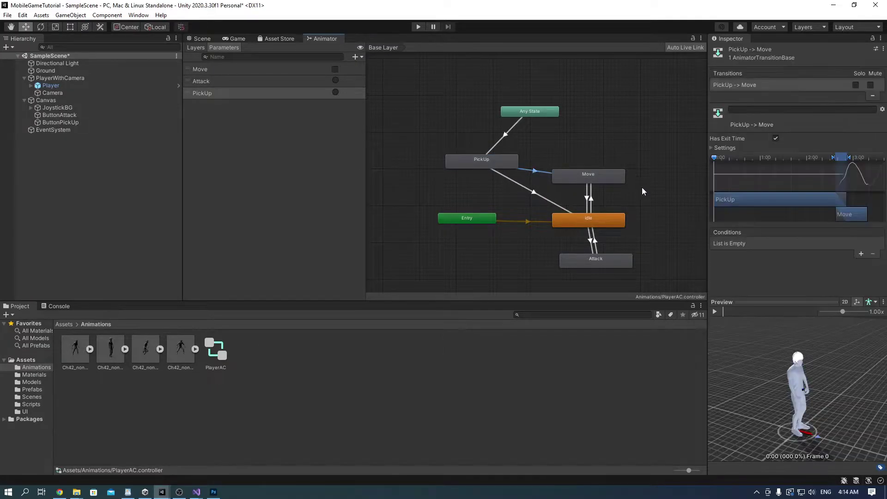
left_click(861, 254)
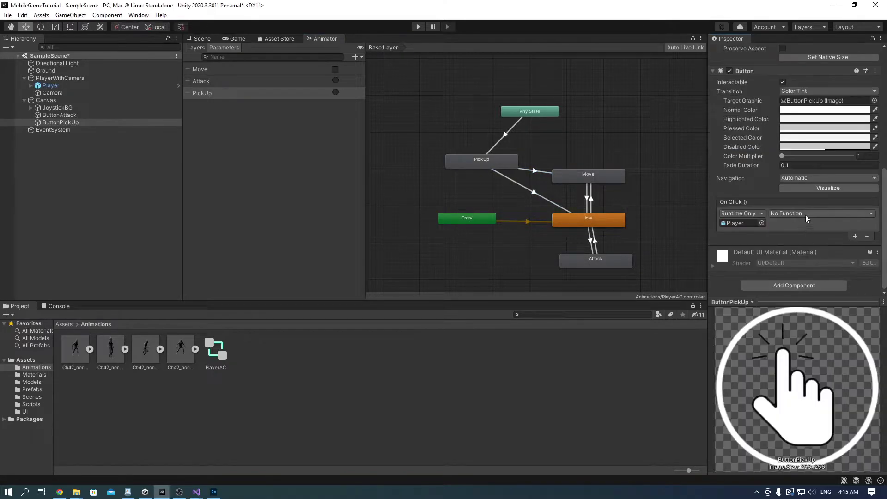
Set ButtonPickUp's On Click to Animator.SetTrigger with PickUp, then run the game and press it.
left_click(820, 212)
mouse_move(803, 258)
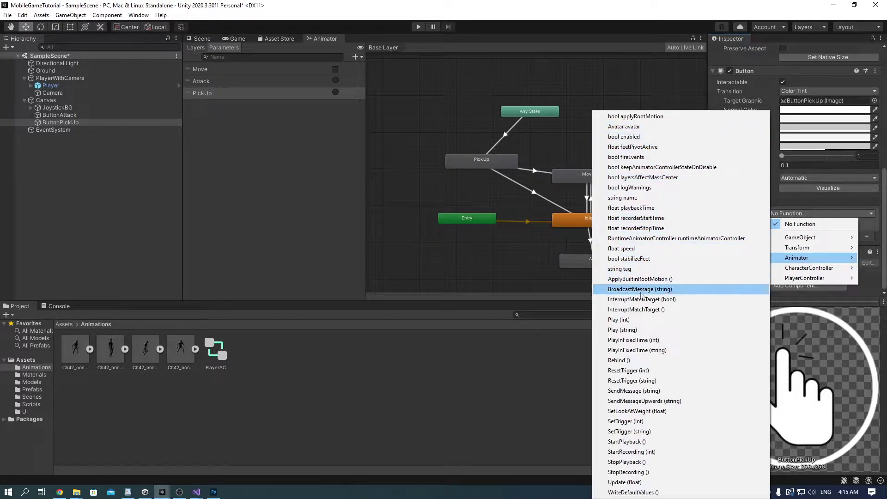
left_click(635, 432)
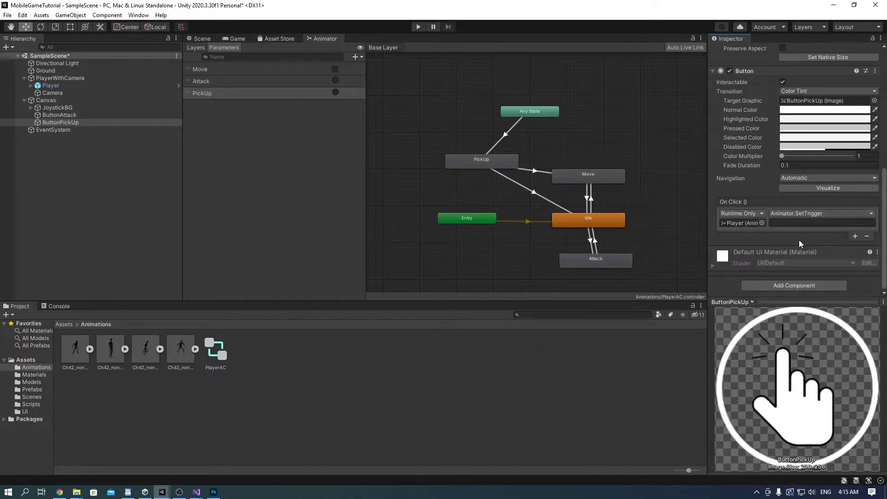
left_click(801, 223)
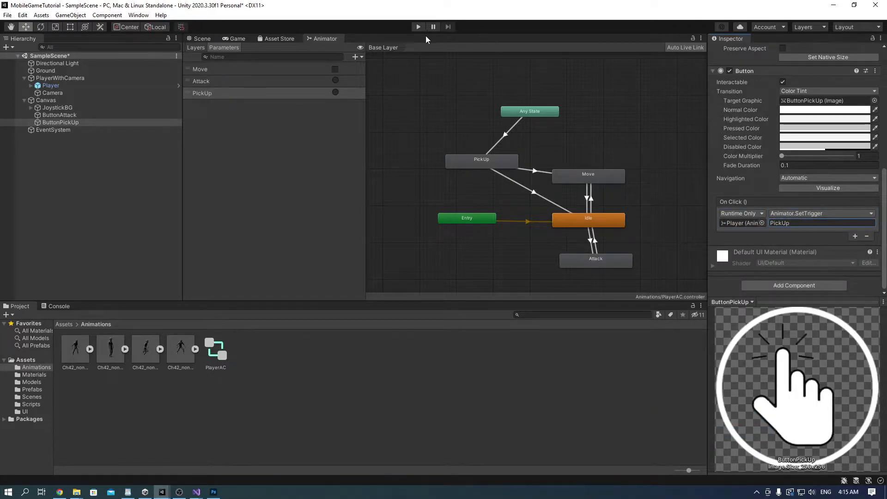
left_click(419, 25)
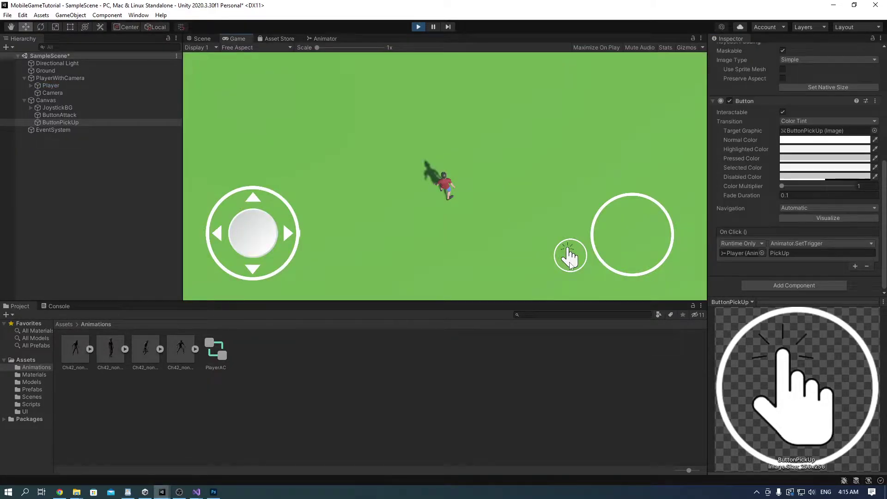
left_click(570, 256)
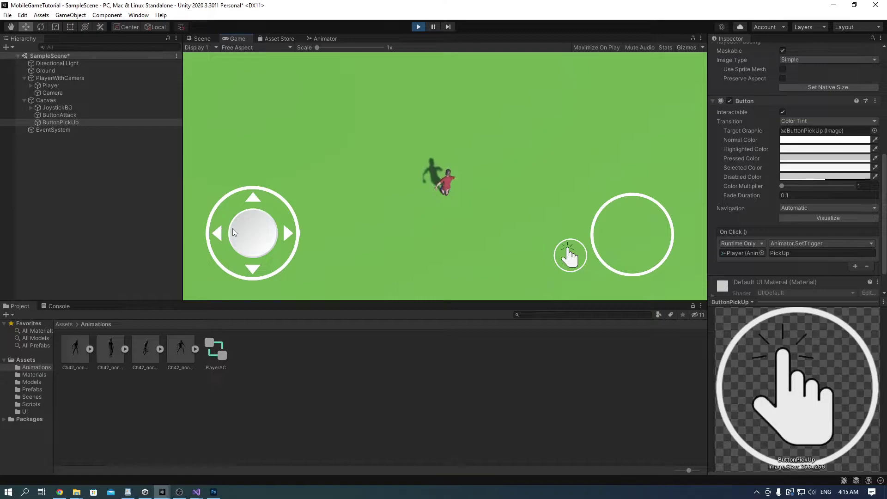
Test the pick-up in play, then create the ItemPickup C# script in Scripts.
mouse_move(232, 228)
left_mouse_down()
mouse_move(210, 263)
mouse_move(396, 115)
mouse_move(476, 153)
left_mouse_up()
left_click(571, 256)
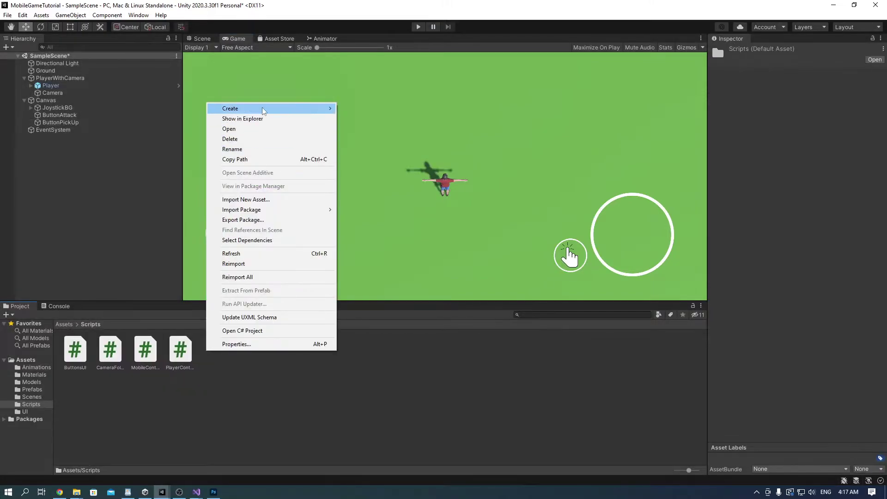
mouse_move(333, 109)
left_click(365, 122)
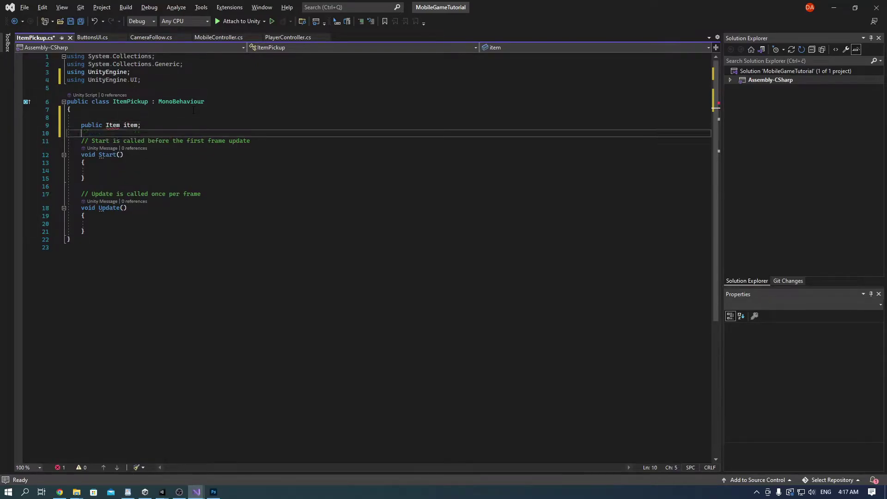
Create a second C# script named Item in the Scripts folder.
right_click(283, 376)
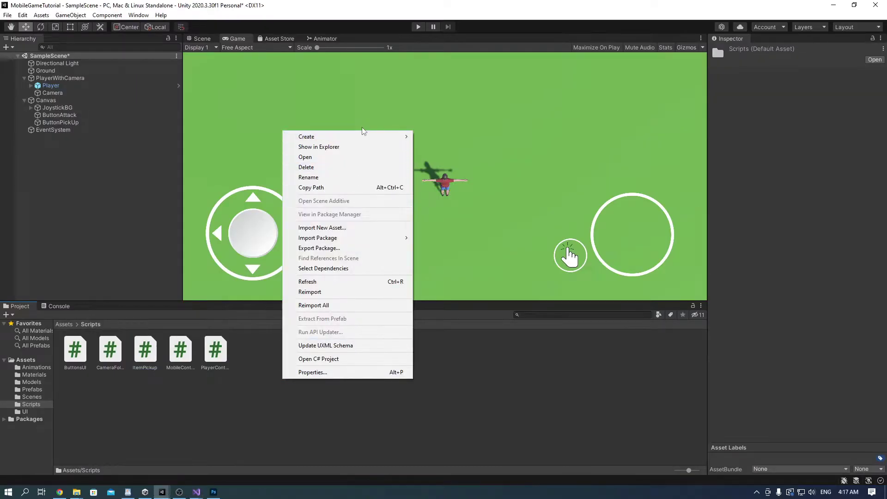
mouse_move(370, 137)
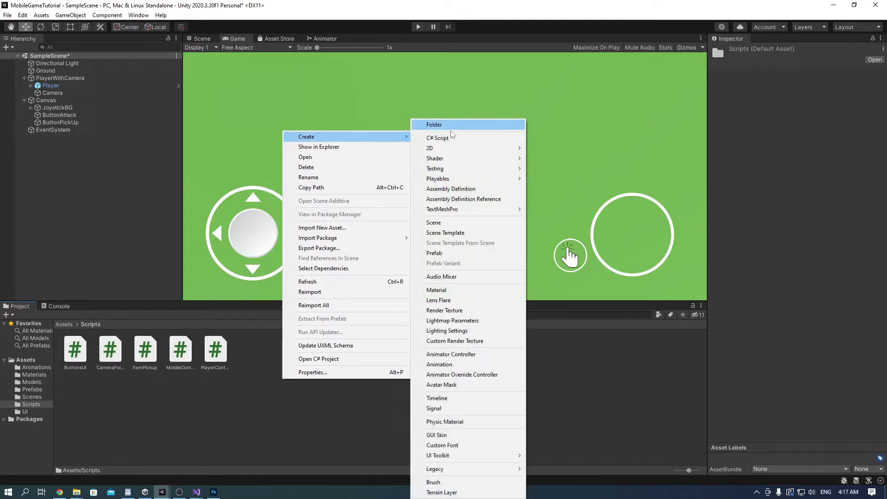
left_click(444, 138)
type("Item")
key("Return")
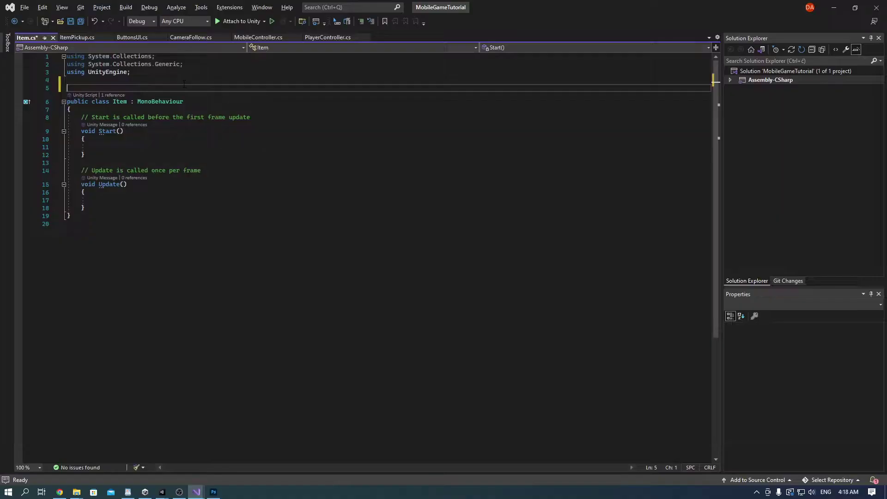
Add a CreateAssetMenu attribute with fileName "New Item" and make Item derive from ScriptableObject.
type("[CreateAssetMenu()]")
key("Left")
type("fileName =")
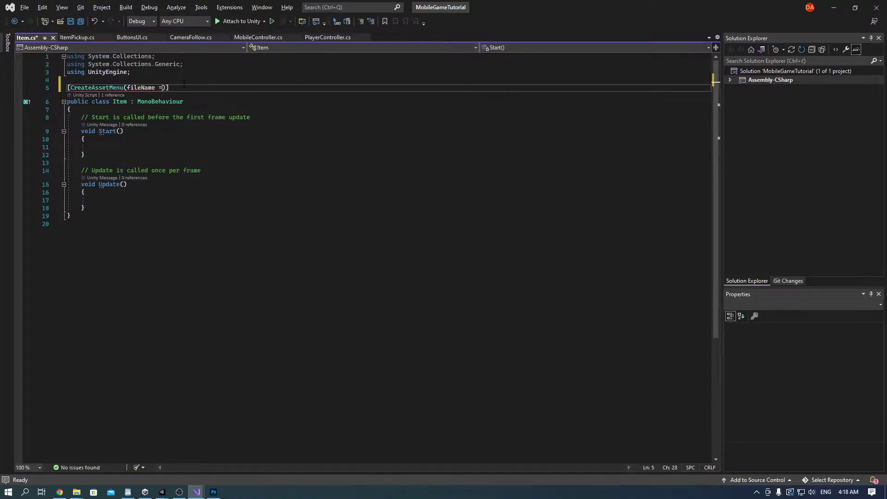
type(" \"New Item\", menuName = \"Inventory/Item")
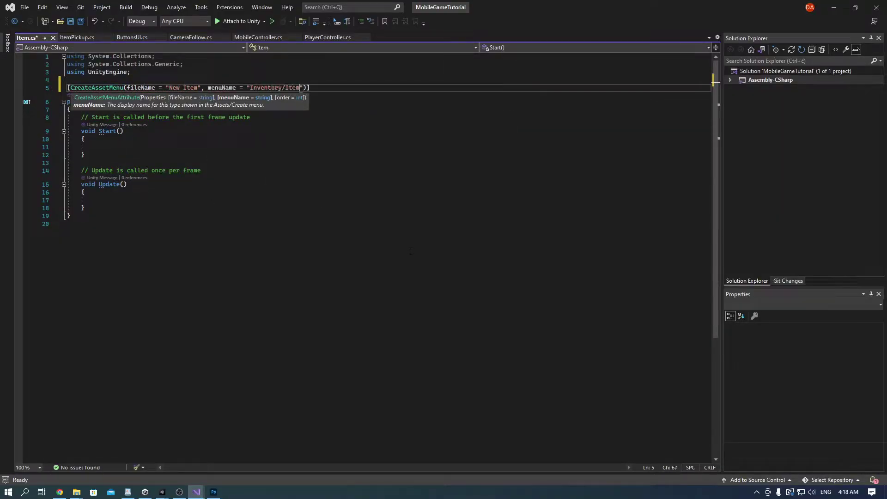
double_click(168, 102)
type("ScriptableObject")
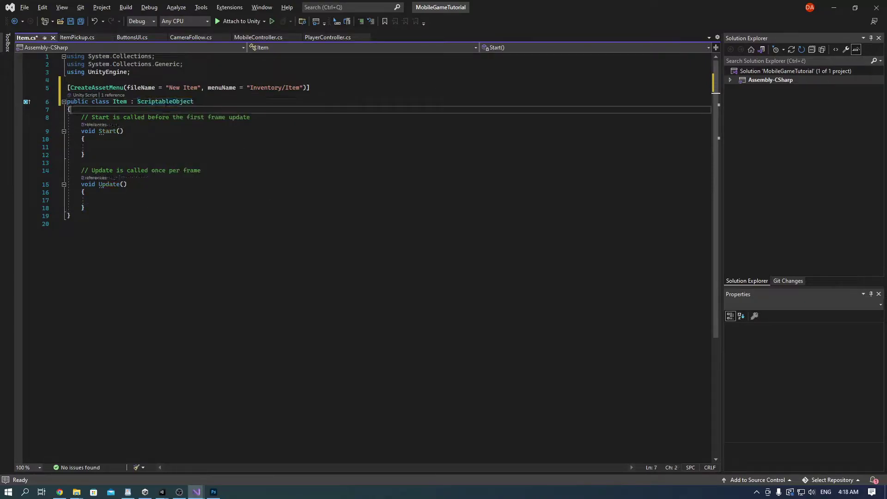
key("Down")
Add name, Sprite icon, bool isDefaultItem, GameObject prefOutHand and List<Item> details fields.
key("End")
key("Return")
key("Return")
type("new public")
key("Return")
type("public Sprite icon = null;")
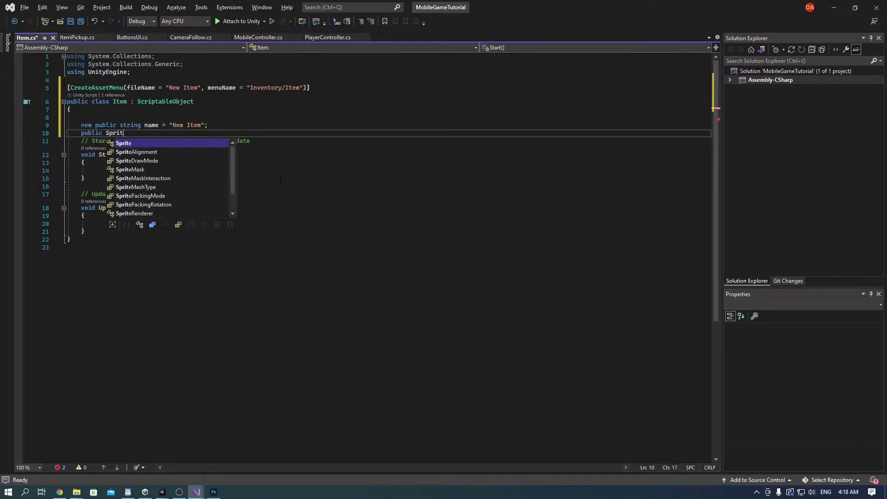
key("Return")
type("public bool isDefaultIte")
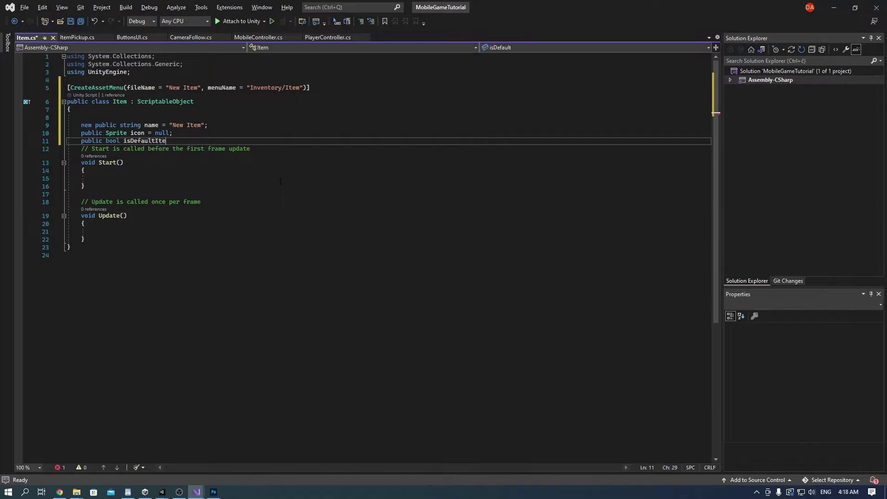
type("m = false;")
key("Return")
type("public GameObject prefOutHand;")
key("Return")
type("public Li")
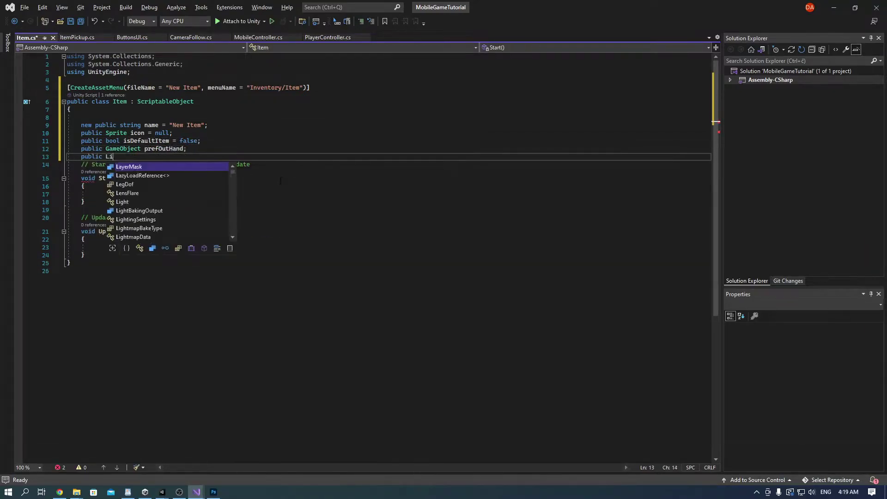
type("st<Item> details;")
key("Return")
Replace Start and Update with a virtual Use() method that logs "Using" + name.
left_click_drag(85, 263, 19, 172)
key("Delete")
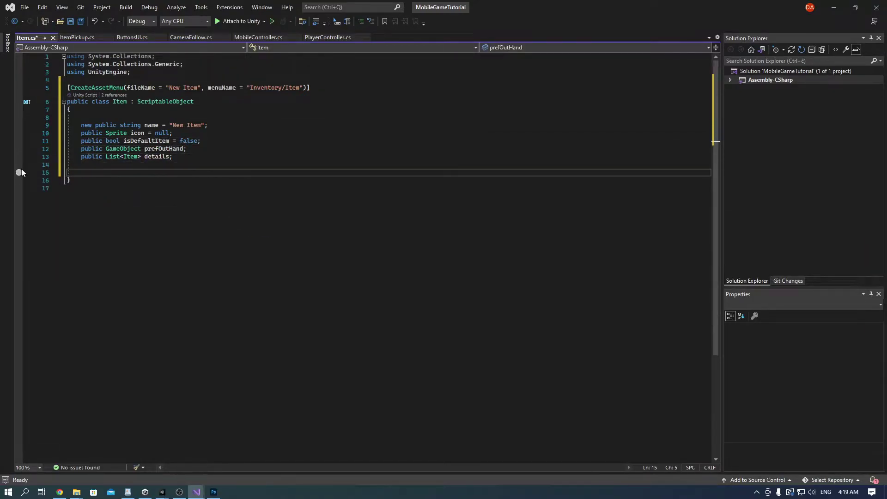
type("public virtual void Use()")
key("Return")
type("{")
key("Return")
type("//")
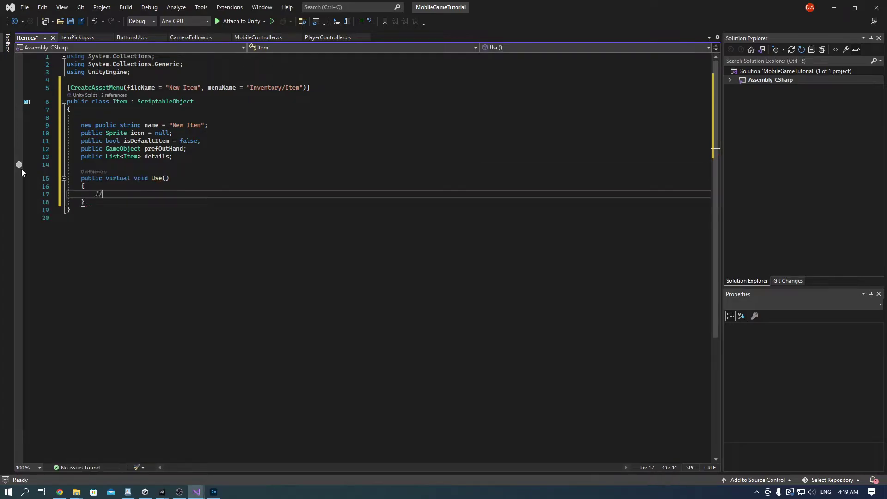
type("Use the item")
key("Return")
key("Return")
type("Debug.Log(\"Using\" + name")
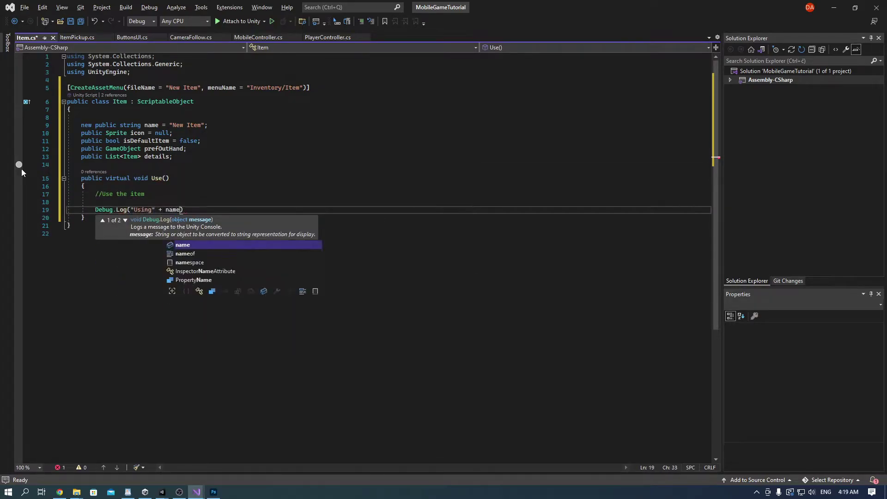
type(");")
key("Down")
key("End")
Add a RemoveFromInventory() method with an inventory placeholder comment and save Item.cs.
key("Return")
key("Return")
type("public void RemoveFromInventor")
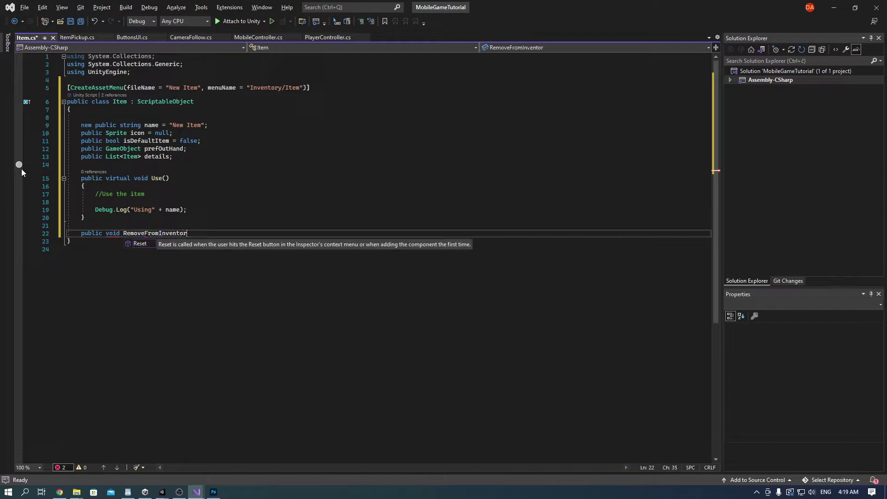
type("y()")
key("Return")
type("{")
key("Return")
type("//Implement inventory")
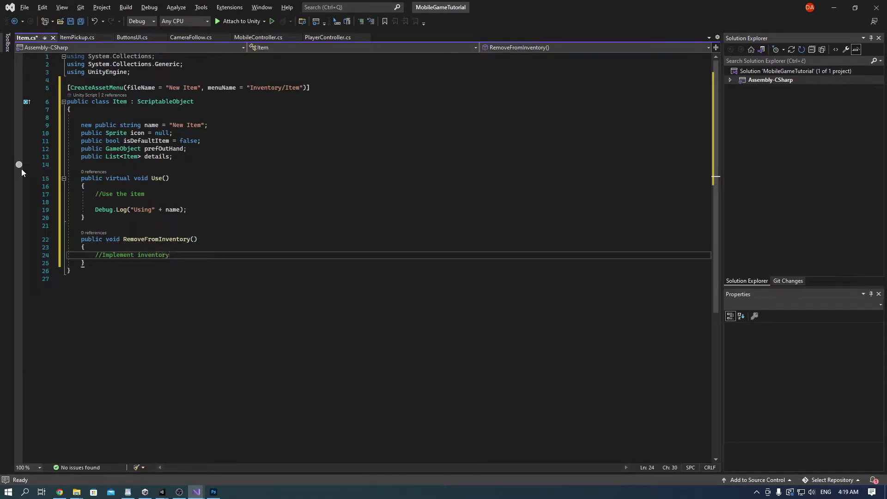
key("ctrl+s")
key("ctrl+Tab")
Add parent and buttonPickUp fields and find the PickUp-tagged Button in Start.
type("public GameObject parent;")
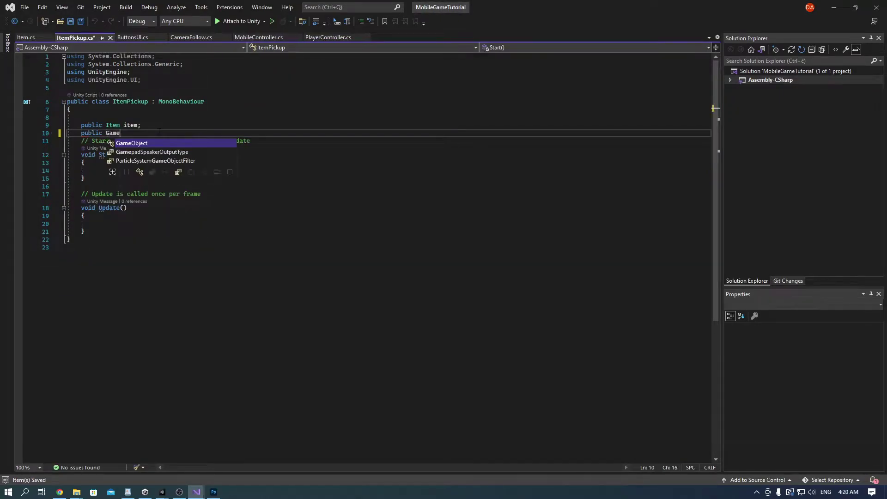
key("Return")
type("private Button buttonPickUp;")
left_click(124, 178)
type("button")
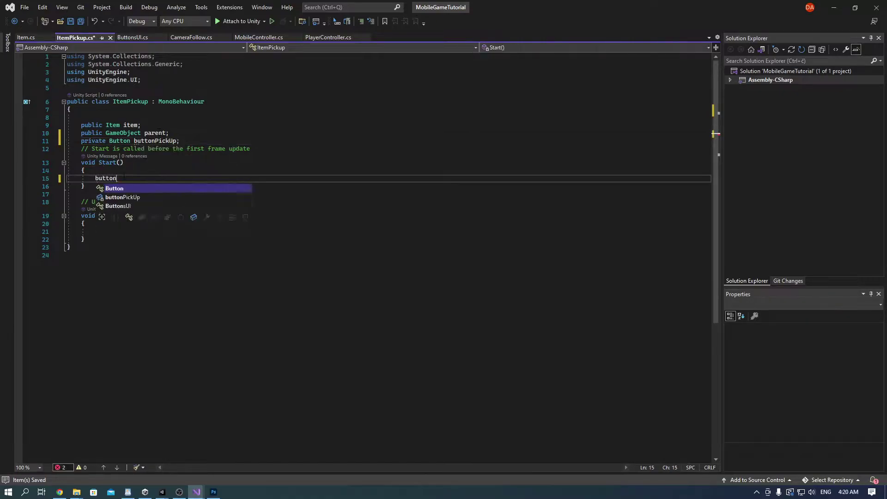
type("PickUp = GameObject.findGameObjectWithTag(\"PickUp\").GetComponent<Button>();")
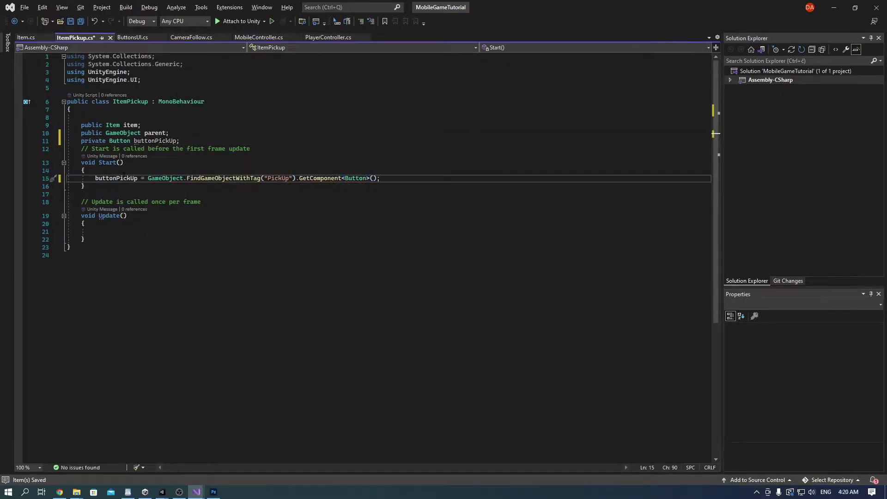
Write a PickUp() method that disables the button, with an inventory-add placeholder comment.
left_click(123, 186)
key("Return")
key("Return")
type("void PickUp()")
key("Return")
type("{")
key("Return")
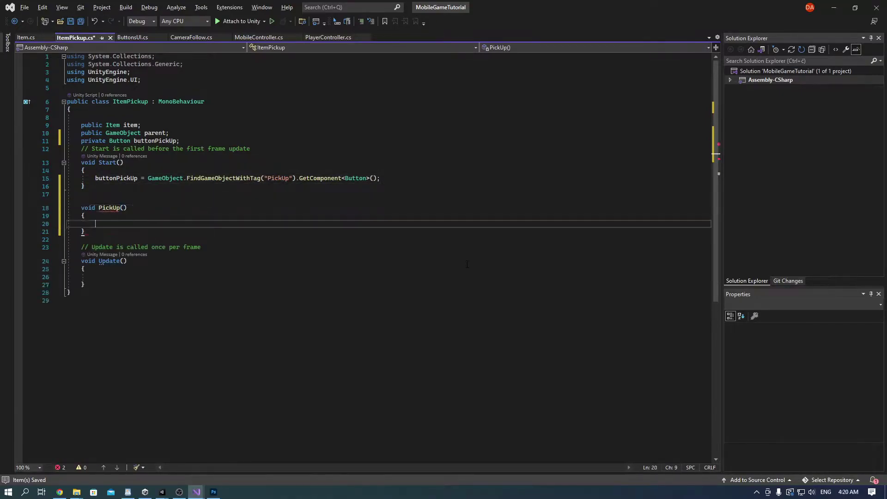
type("buttonPickUp.interactable = false;")
key("Return")
type("bool wasPi")
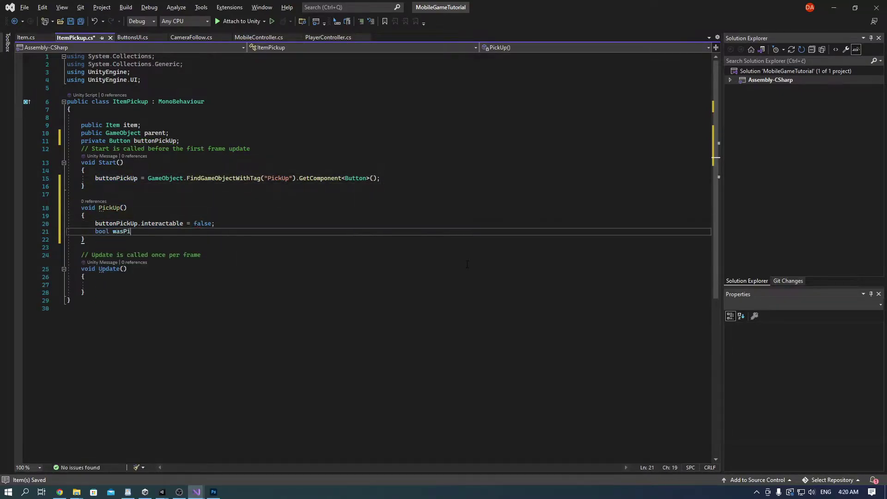
type("ckedUp = in")
key("BackSpace")
key("BackSpace")
key("BackSpace")
key("BackSpace")
key("BackSpace")
key("BackSpace")
key("BackSpace")
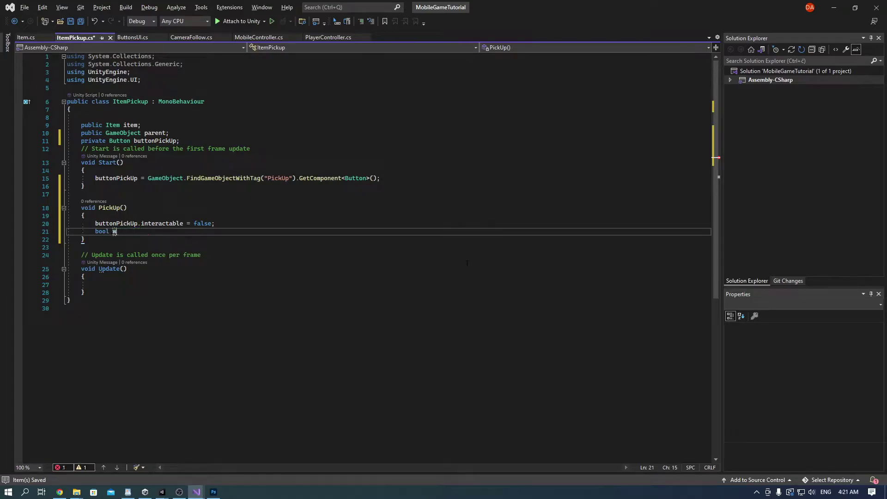
type("//invenntory add")
key("Return")
type("if (WaitForSeconds p")
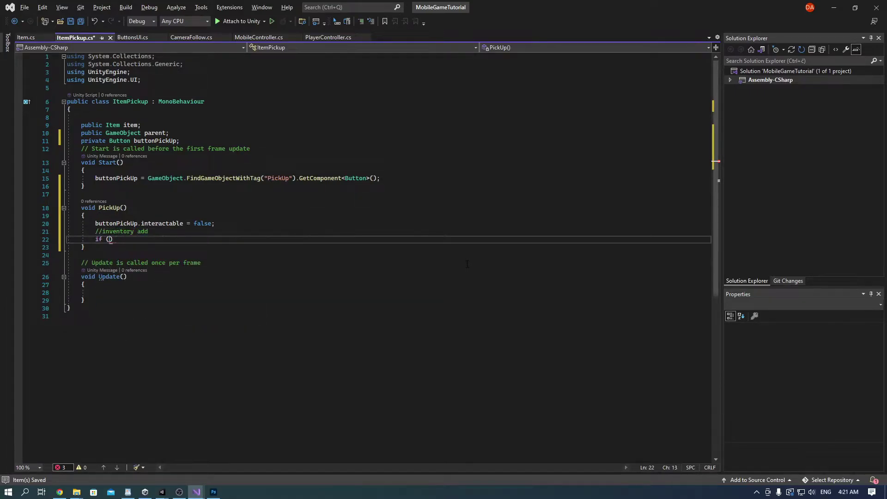
key("Down")
Add OnTriggerStay: for the Player, reset listeners, add PickUp listener and enable the button.
key("Return")
key("Return")
type("void OnTriggerSta")
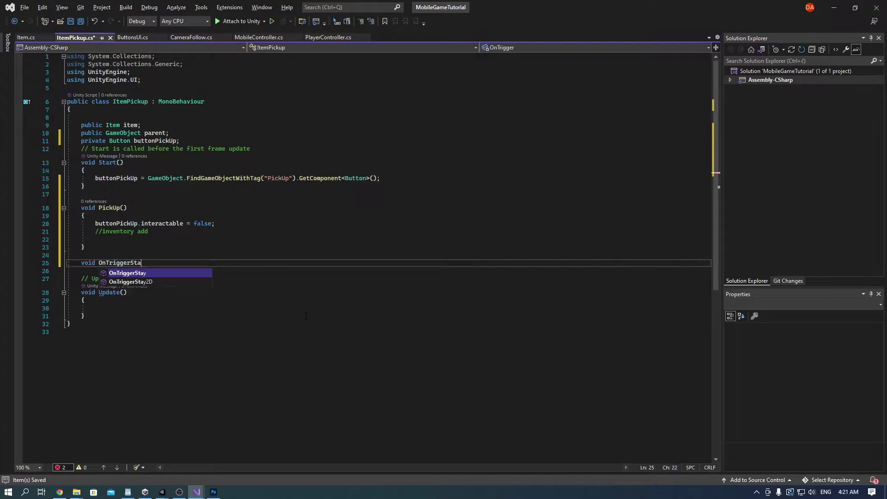
key("Tab")
type("if(other.tag == ")
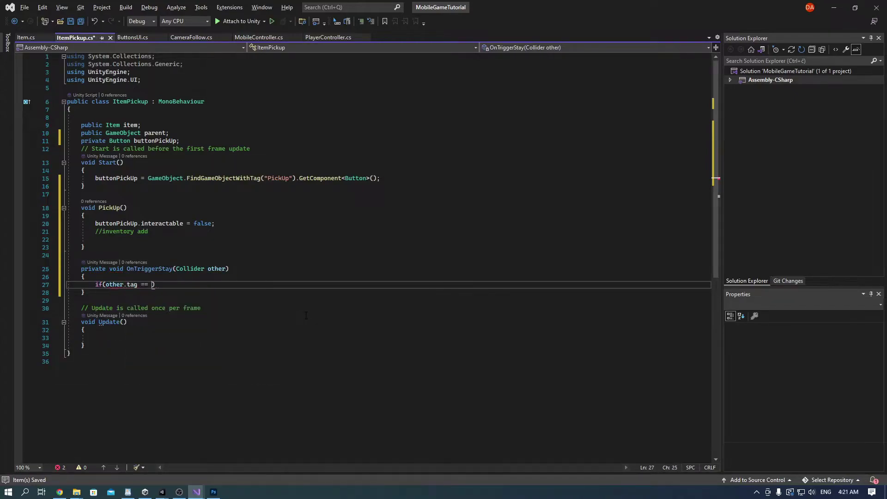
type("\"Player\")")
key("Return")
type("{")
key("Return")
type("buttonPickUp.onClick.RemoveAllListeners();")
key("Return")
type("buttonPickUp.onClick")
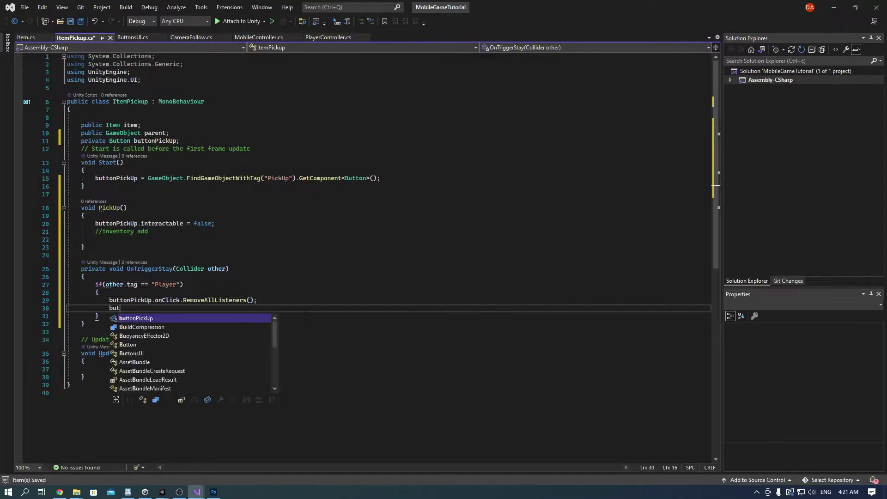
type(".AddListener(PickUp);")
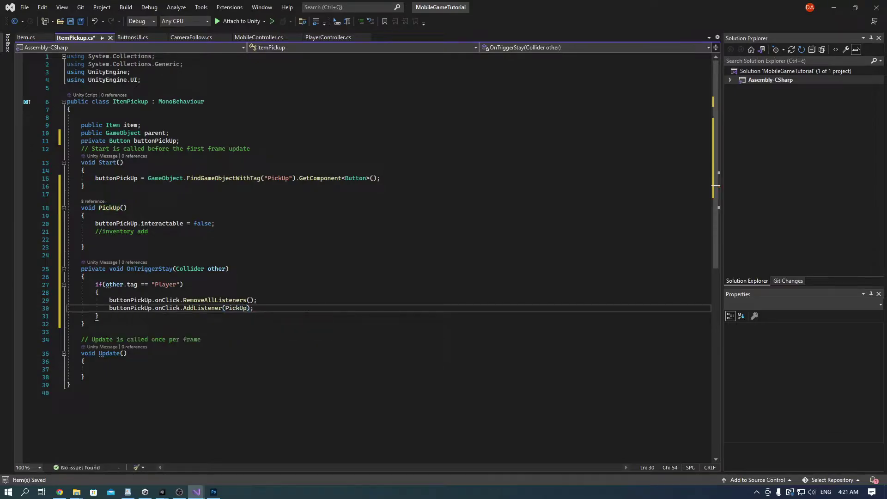
key("Return")
key("Return")
type("buttonPickUp.interactable = true;")
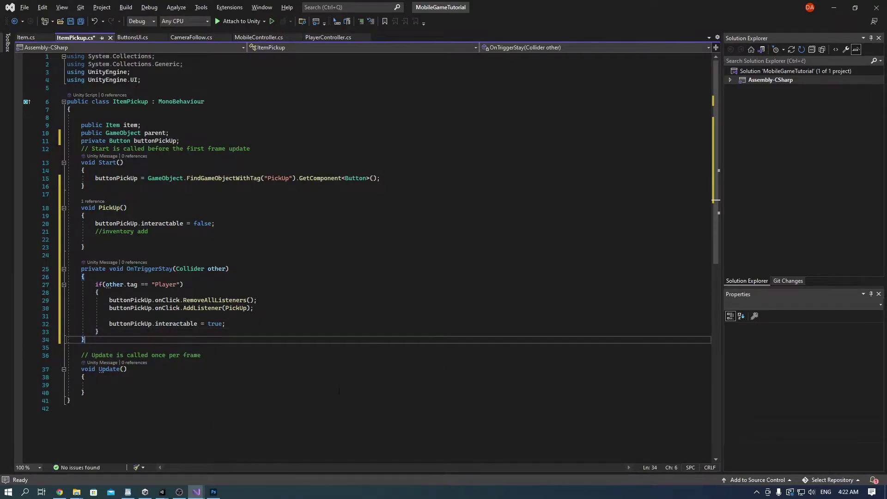
left_click(93, 393)
Replace Update with OnTriggerExit that clears listeners and disables the button, then search 'backpack icon'.
left_click_drag(93, 393, 81, 355)
type("OnTriggerExit")
key("Return")
type("if(other.tag == \"Pla")
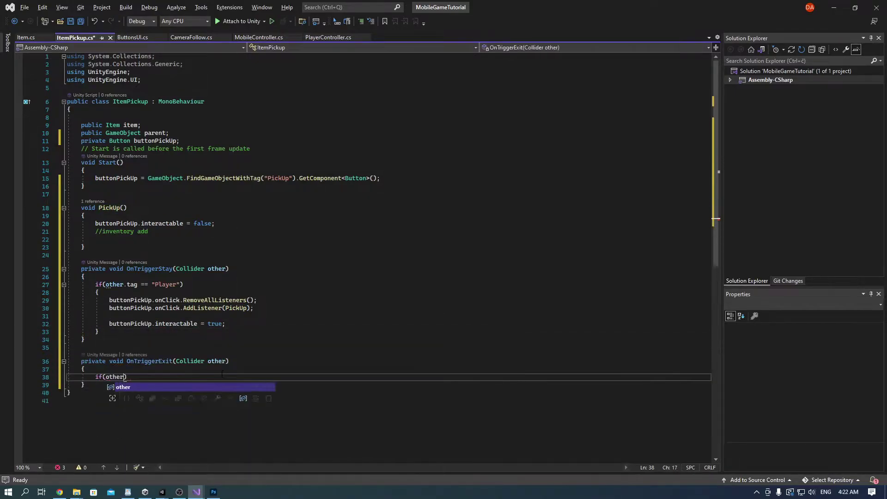
type("yer\")")
key("Return")
type("{")
key("Return")
type("buttonPickUp.onClick.RemoveAllListeners()")
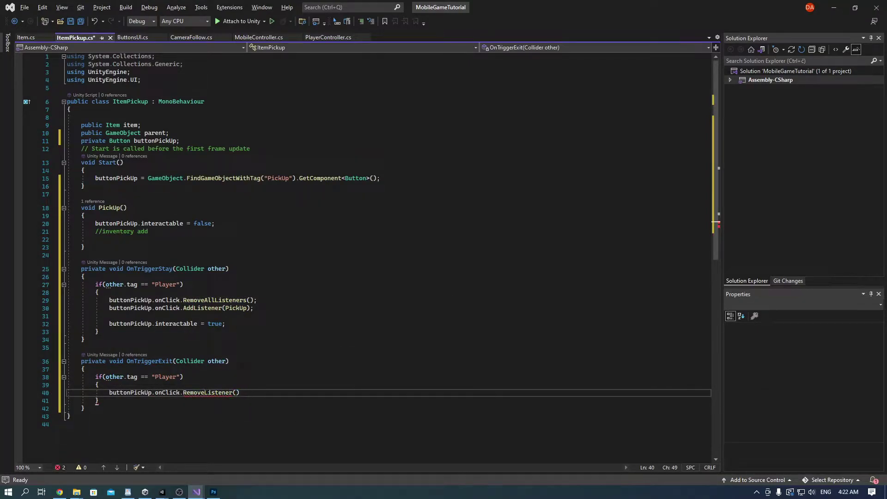
type("Up);")
key("Return")
type("buttonPickUp.interactable = false;")
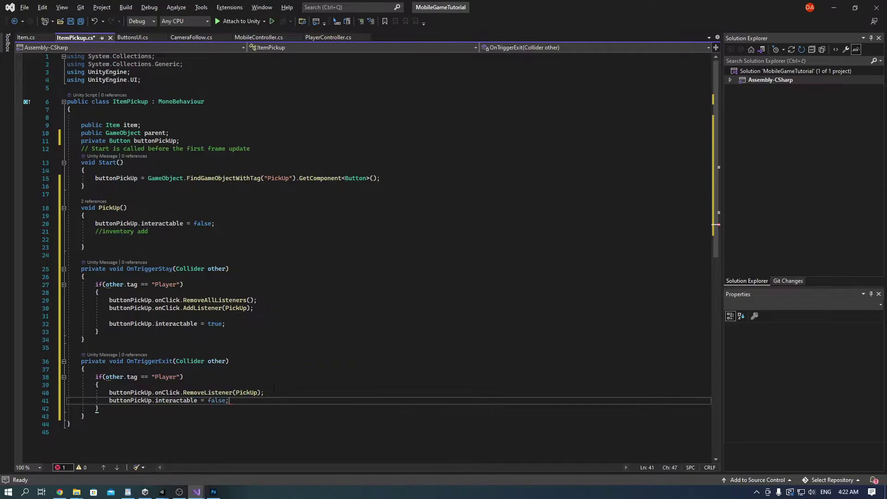
left_click(327, 316)
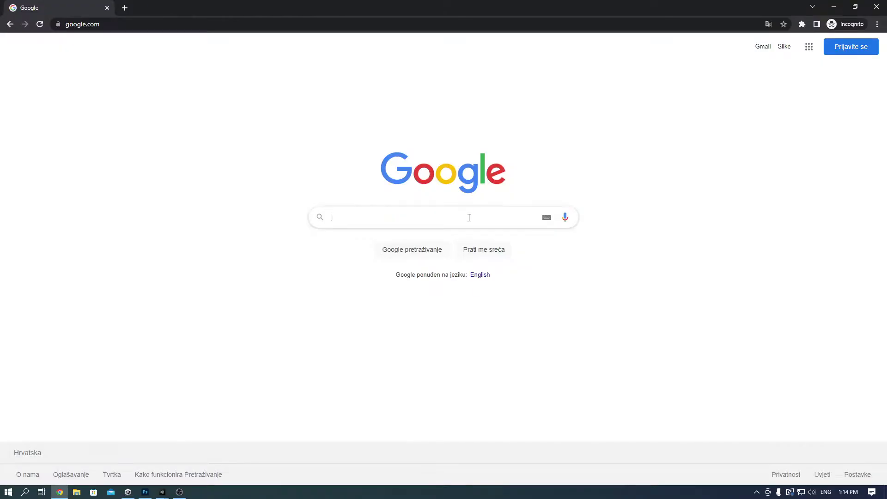
type("backpack icon")
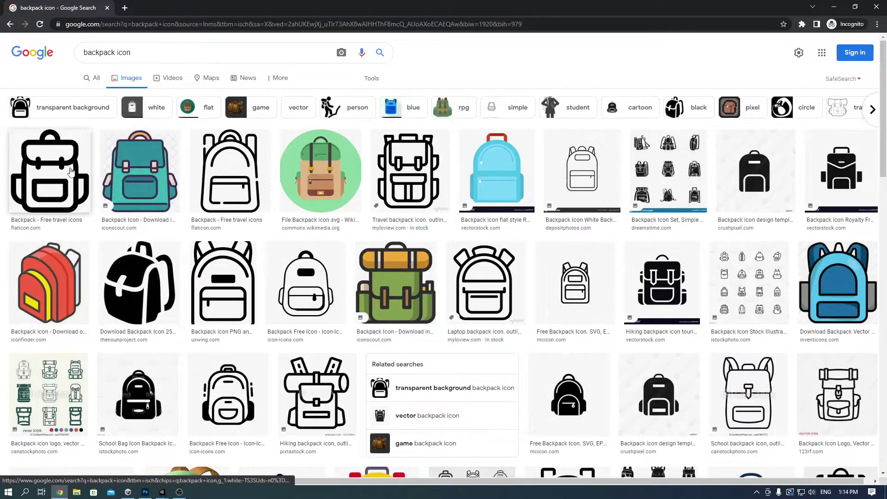
Open the first backpack icon result in the large preview and bring up its save options.
left_click(71, 172)
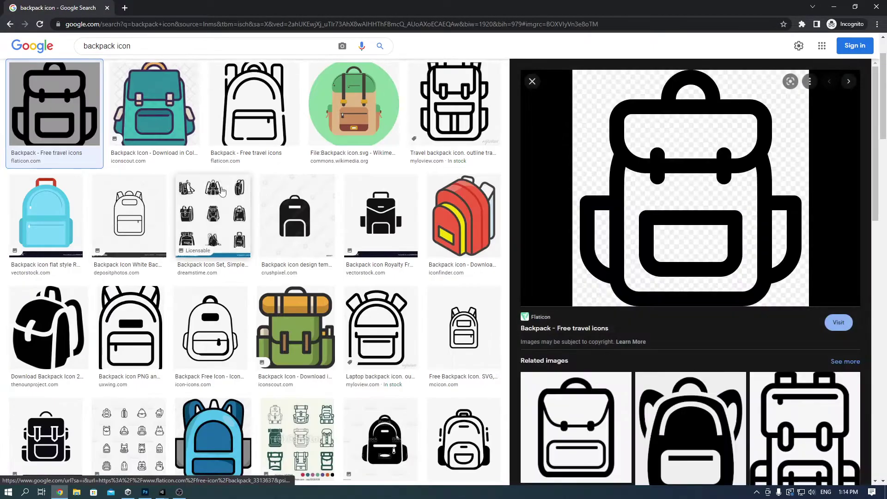
right_click(714, 194)
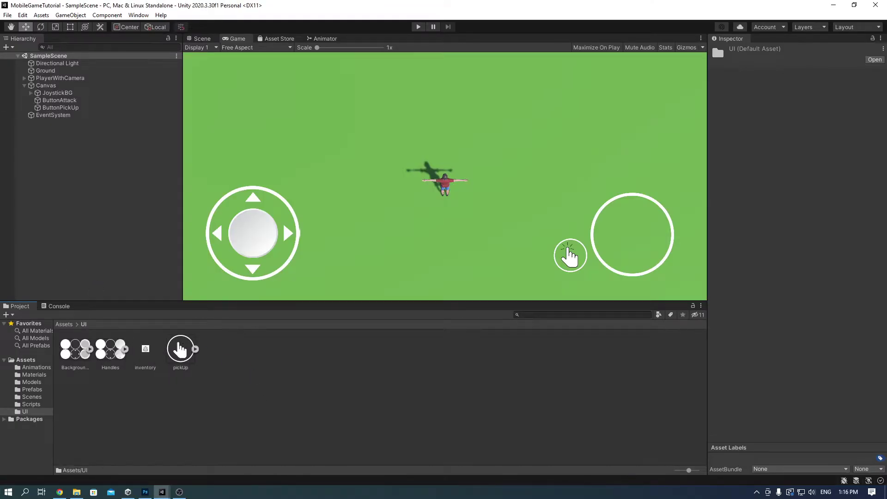
Set the inventory image's Texture Type to Sprite (2D and UI) and apply it.
left_click(831, 81)
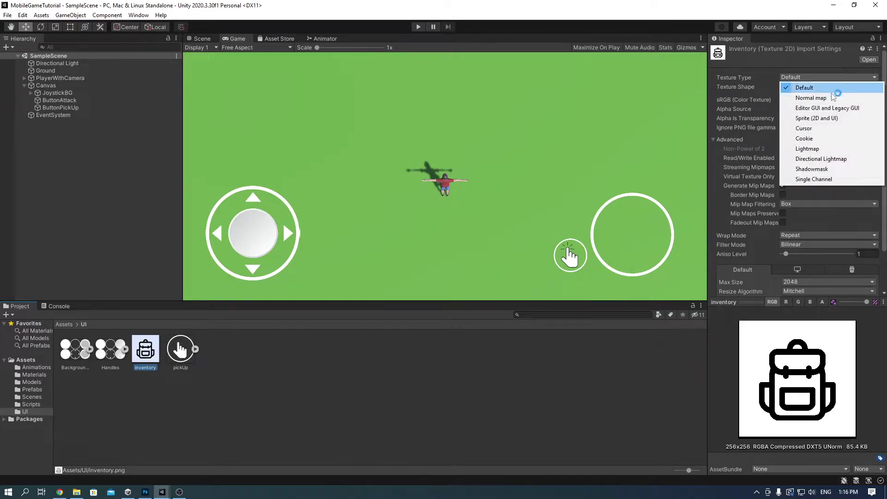
left_click(825, 118)
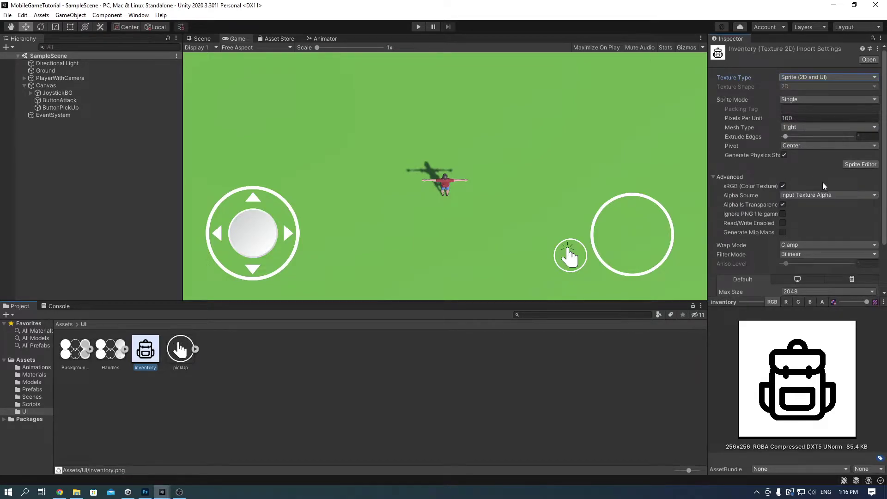
left_click(729, 177)
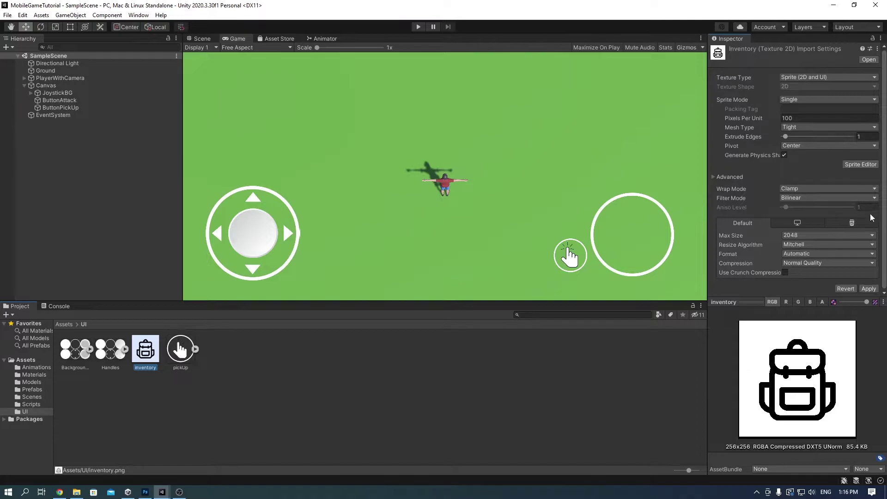
left_click(868, 289)
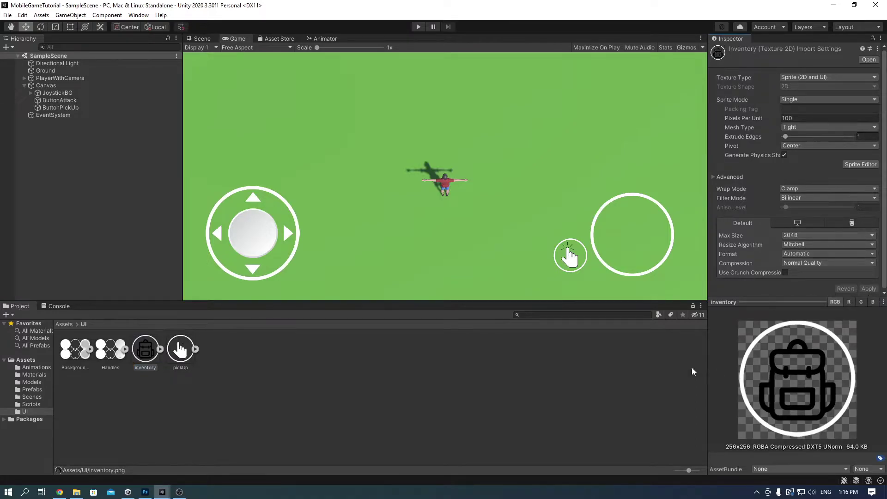
Add an Image under Canvas named ButtonInventory using the inventory sprite as its source image.
right_click(55, 86)
mouse_move(111, 277)
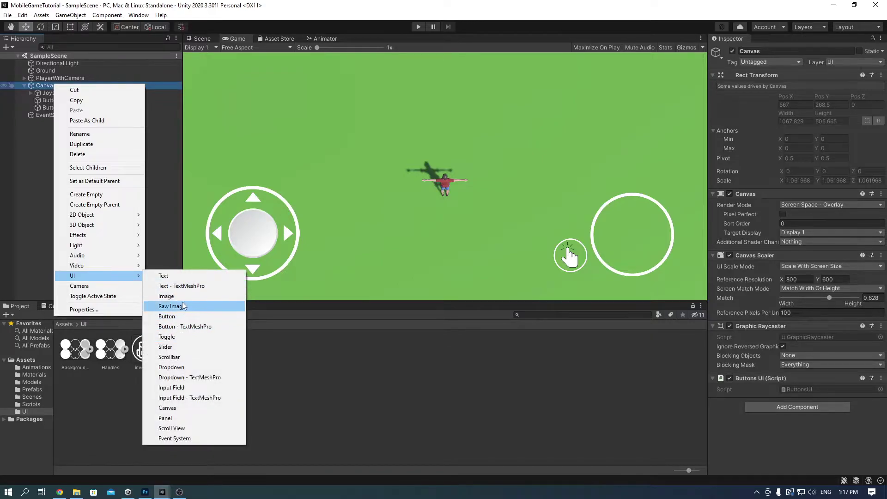
left_click(166, 297)
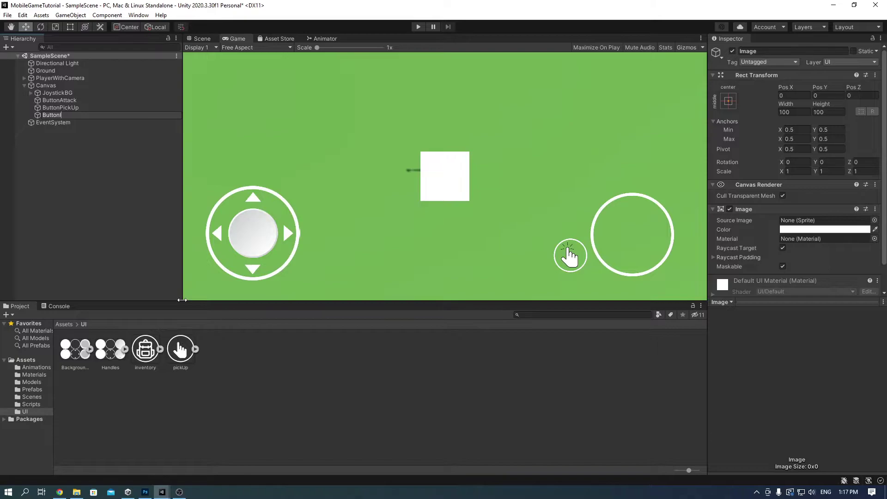
type("ButtonInventory")
key("Return")
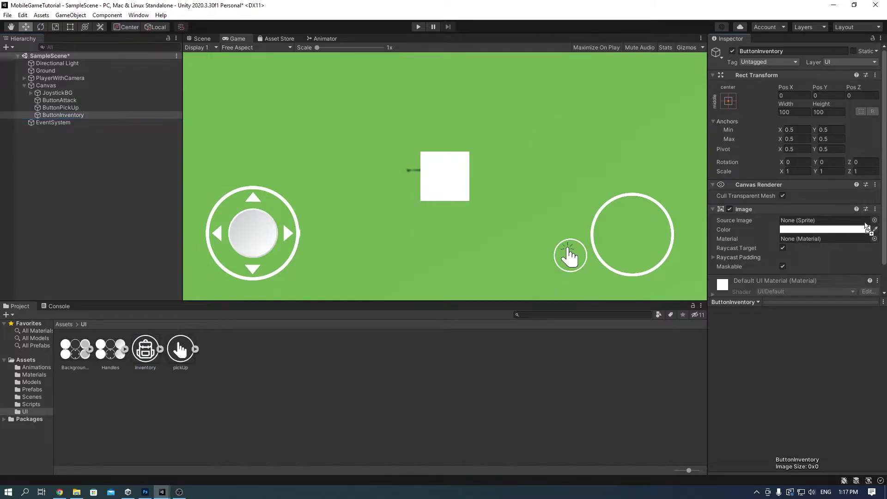
left_click_drag(848, 223, 847, 223)
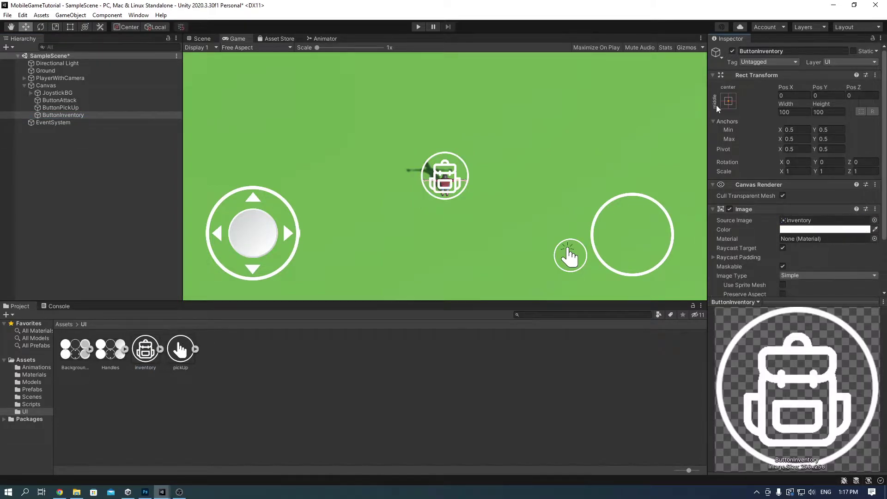
Anchor ButtonInventory top-right, add a Button component and move it to the upper right.
left_click(728, 101)
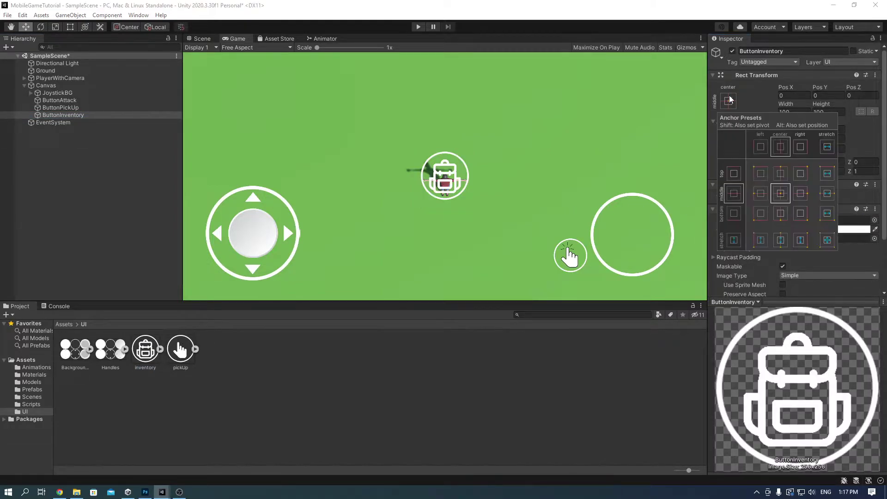
left_click(807, 174)
scroll(770, 93, "down", 3)
left_click(802, 289)
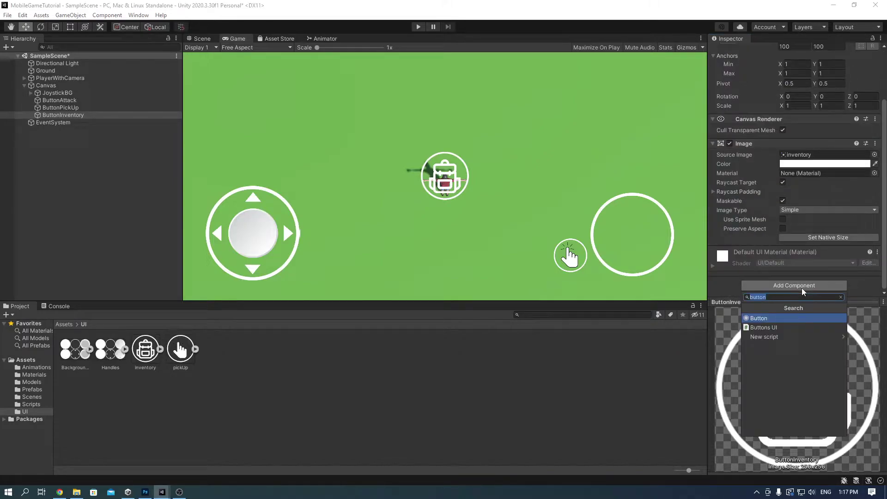
left_click(781, 317)
scroll(800, 254, "down", 4)
key("ctrl+1")
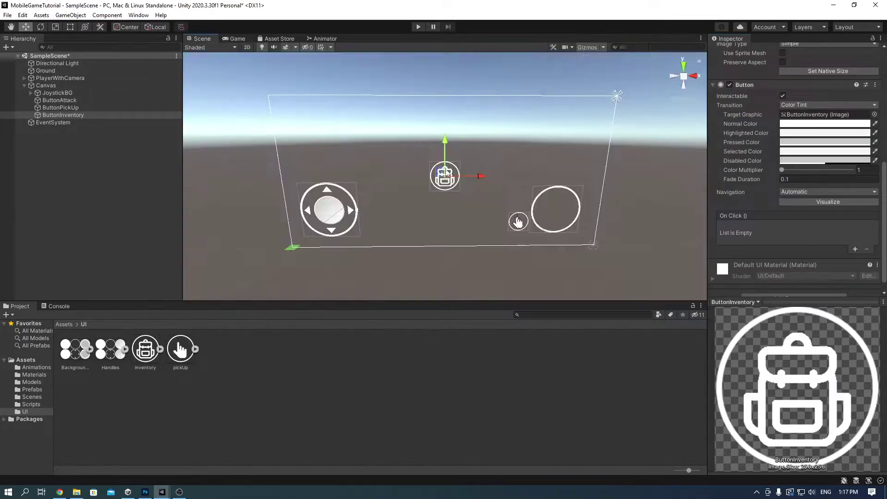
left_click_drag(445, 174, 580, 172)
key("ctrl+2")
Create a folder named Inventory inside Assets/Scripts.
key("ctrl+1")
left_click(31, 404)
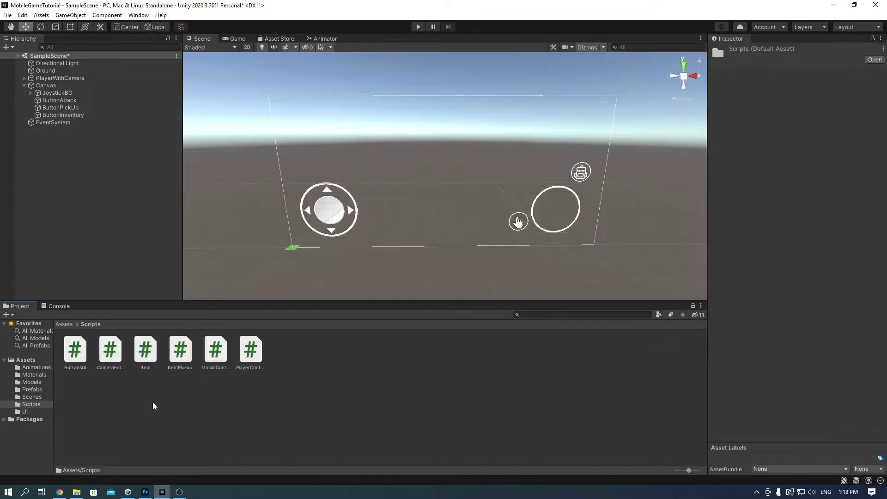
right_click(257, 381)
mouse_move(277, 132)
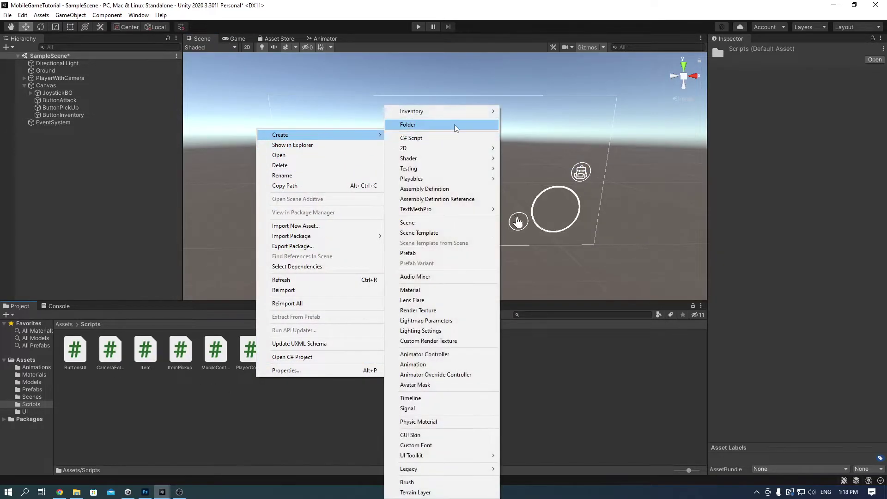
left_click(415, 124)
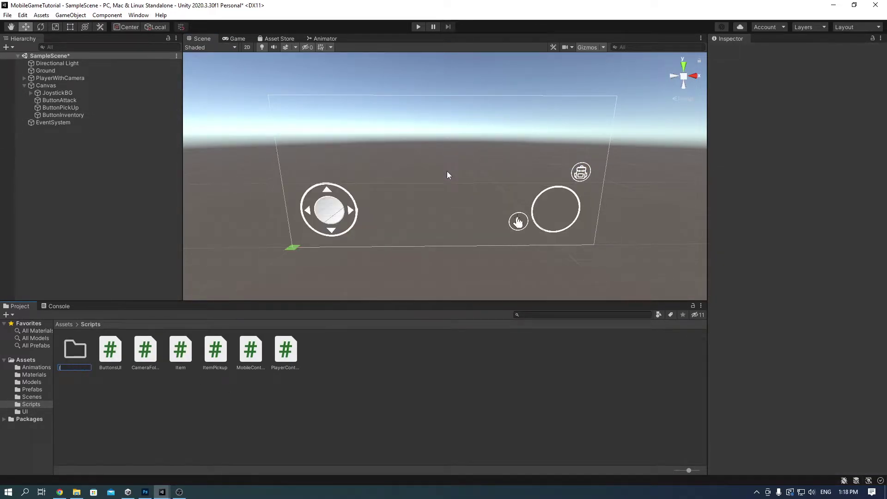
type("Inventory")
key("Return")
key("Return")
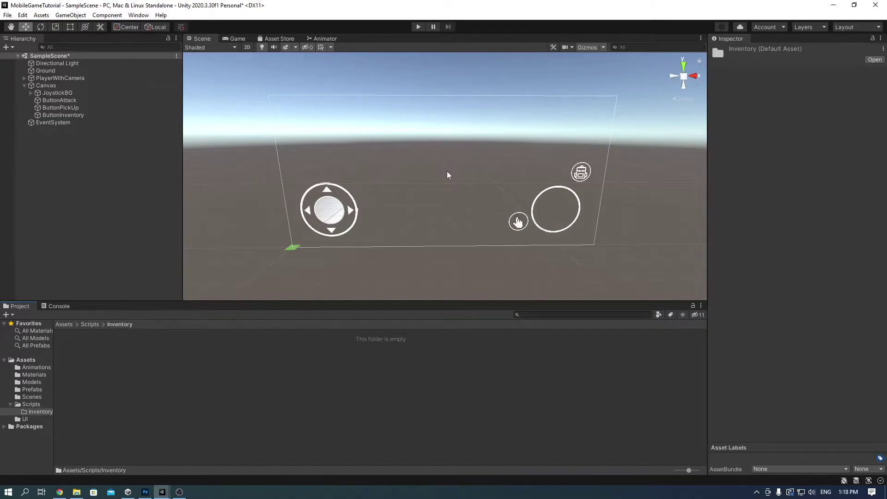
Create a new C# script inside the Inventory folder.
right_click(110, 375)
mouse_move(199, 131)
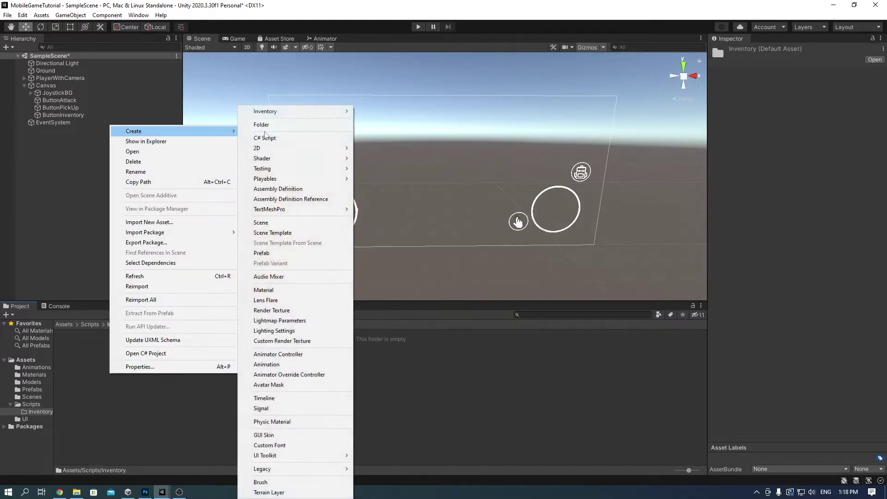
left_click(281, 137)
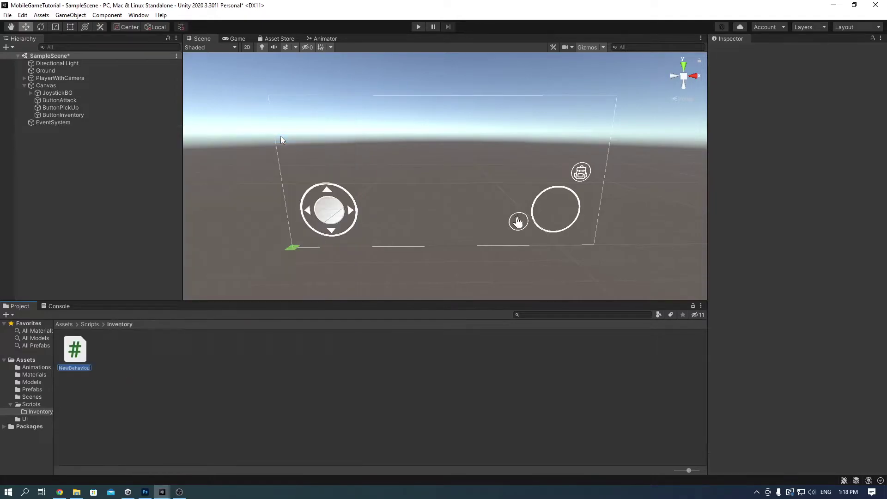
Name the script Inventory and add a static Inventory instance field and an Awake method.
type("Inventory")
key("Return")
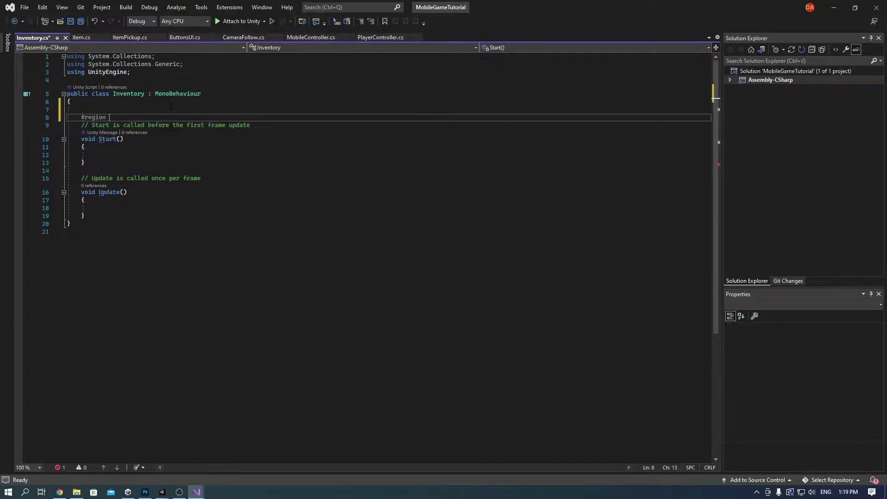
key("Return")
key("Return")
type("public static Inventory instance;")
key("Return")
key("Return")
type("Awake")
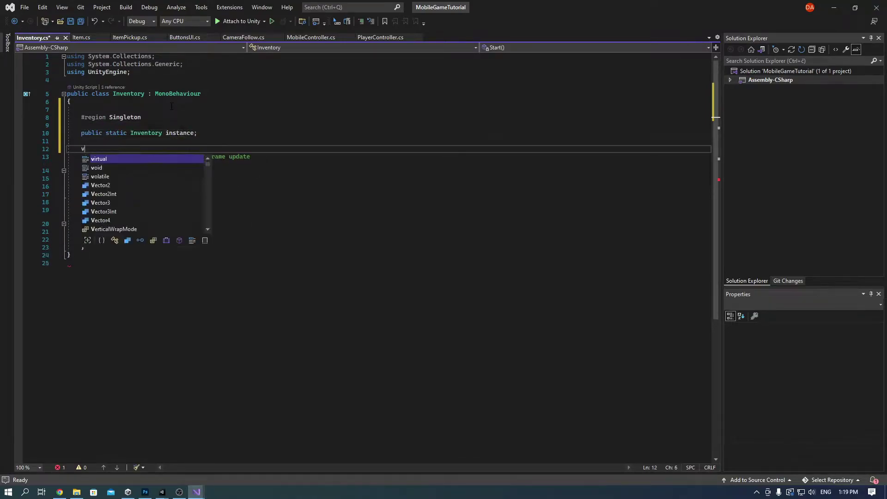
key("Tab")
In Awake, warn and return if an instance exists, else set instance = this; close the region.
type("if(instance != null)")
key("Return")
type("{")
key("Return")
type("Debug.LogWarning(\"More than one instance of inventor")
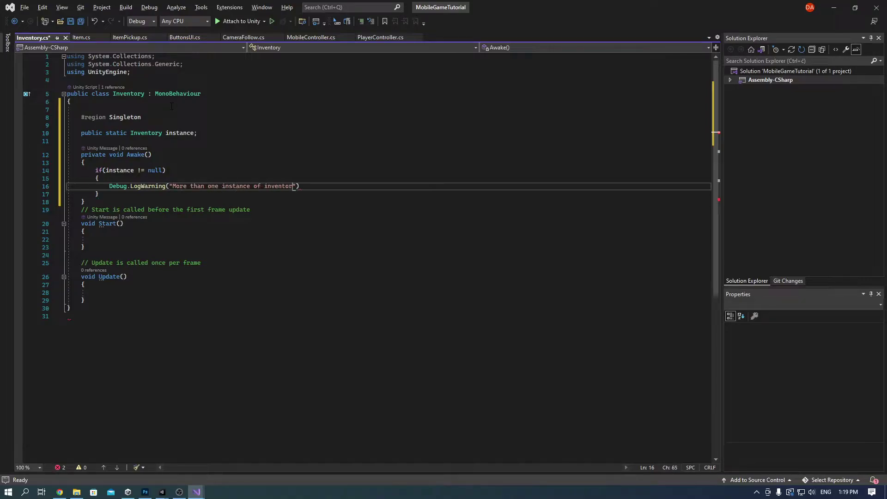
key("Return")
type("return;")
key("Down")
key("Return")
type("instance = this;")
key("Down")
key("Return")
key("Return")
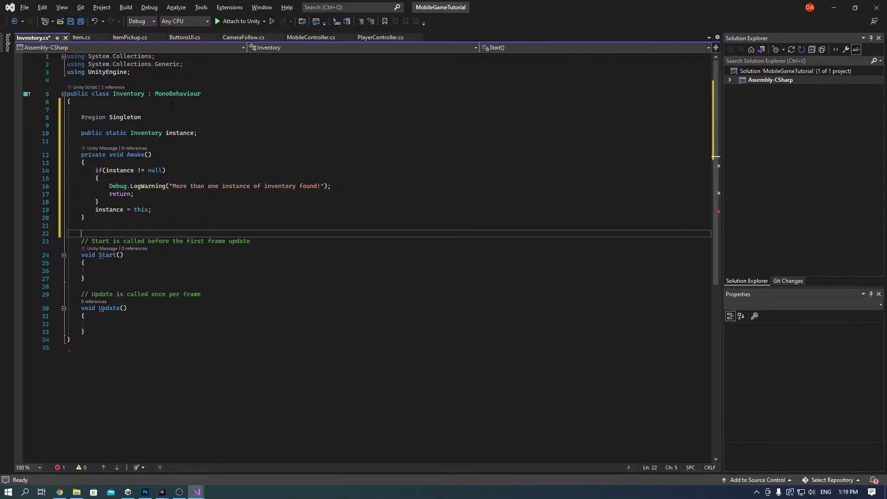
type("#endregion")
Add an OnItemChanged delegate and callback, private int space = 20, and a List<Item> items.
key("Return")
key("Return")
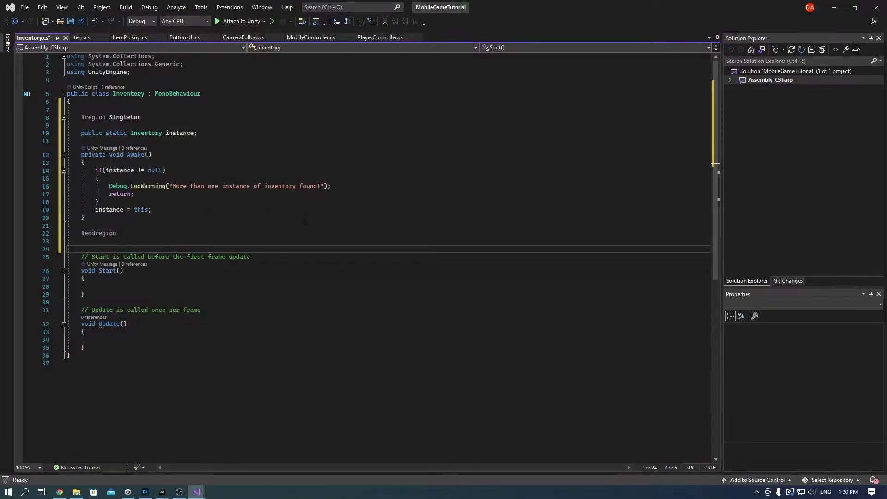
type("public delegate void OnItemChanged();")
key("Return")
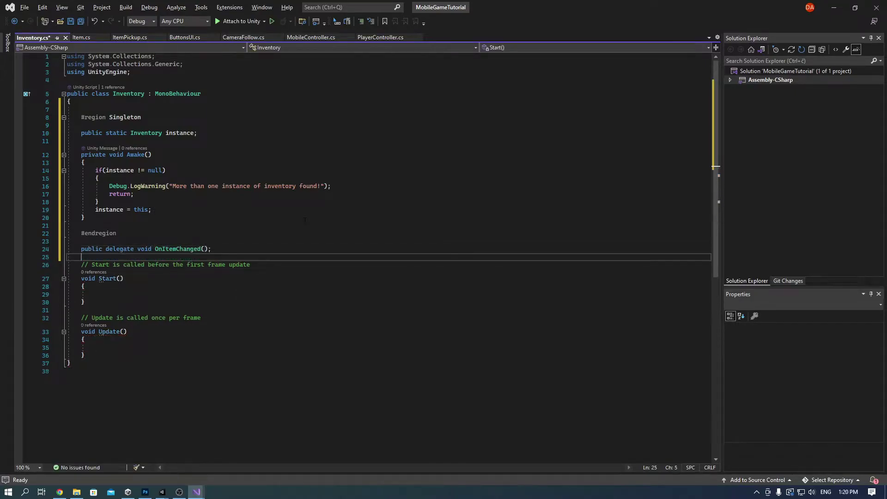
type("public OnItemChanged onItemCha")
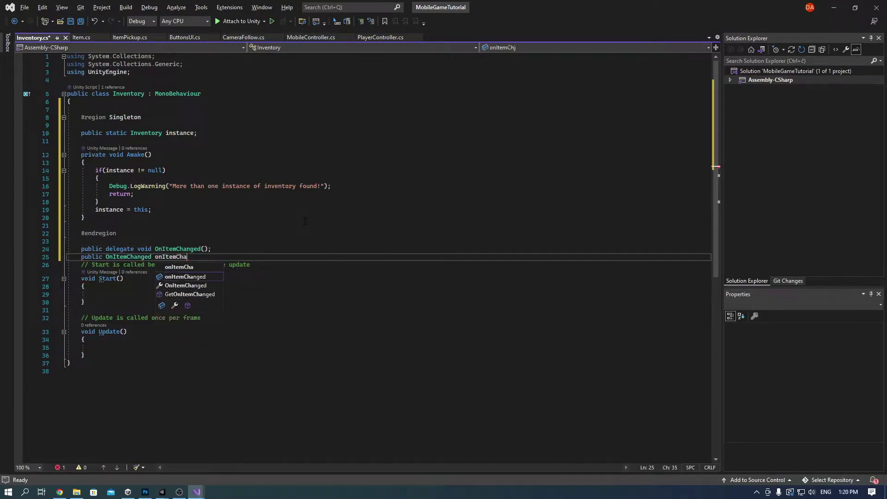
type("ngedCallBack;")
key("Return")
key("Return")
type("private int space = 20;")
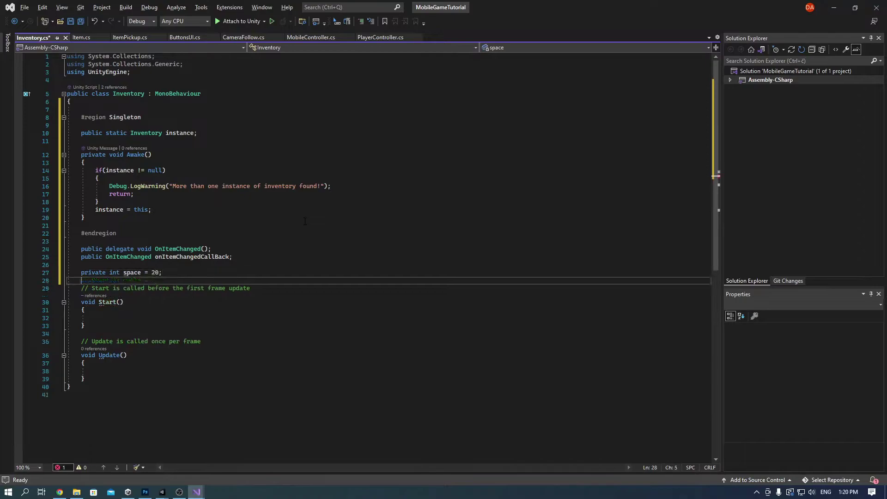
key("Return")
key("Return")
type("public List<Item> items = new List<Item>();")
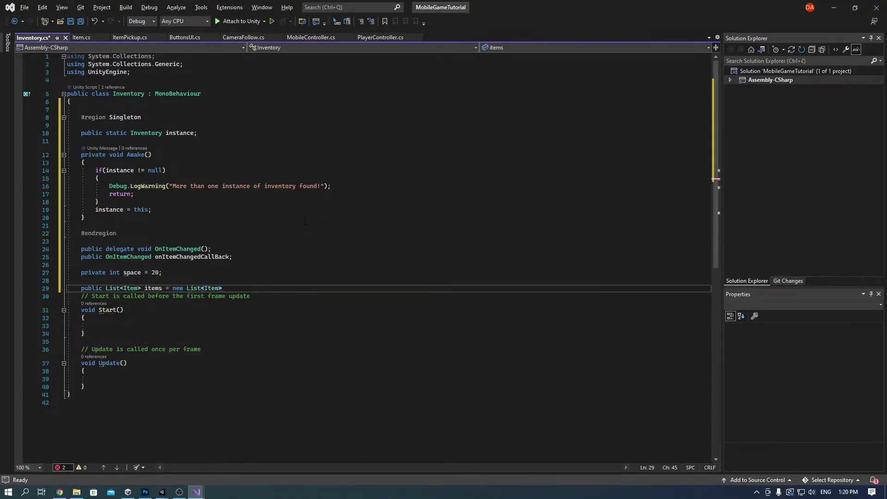
key("Return")
key("Return")
Replace Start and Update with an Add(Item item) method that logs 'Not Enough room' and returns false when full.
key("shift+Down")
key("shift+Down")
key("shift+Down")
key("shift+Down")
key("shift+Down")
key("shift+Down")
key("shift+Down")
key("shift+Down")
key("shift+Down")
key("shift+Down")
key("shift+Down")
key("shift+End")
key("Delete")
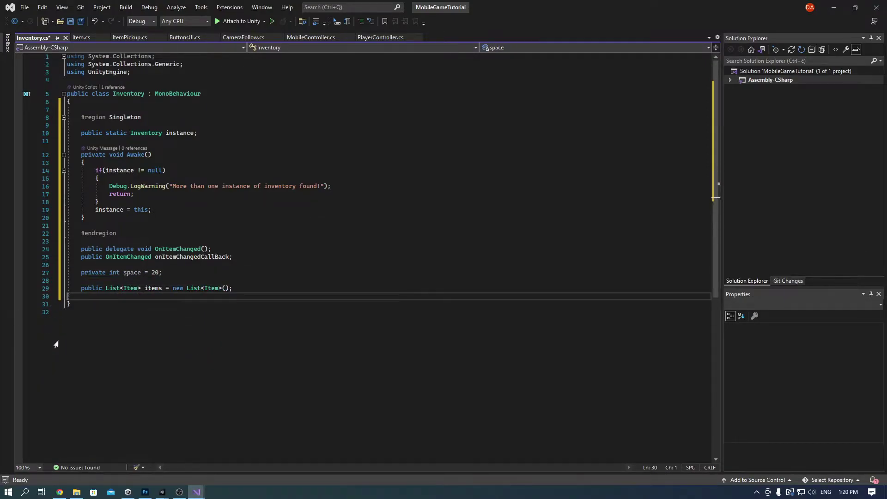
type("public bool Add(Item item)")
key("Left")
type("Item item")
key("End")
key("Return")
type("{")
key("Return")
type("if(!item.isDefaultItem)")
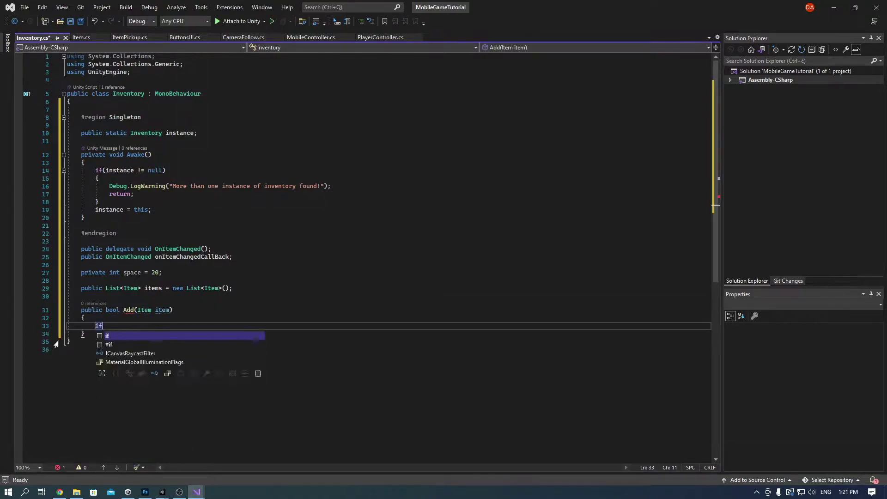
key("Return")
type("{")
key("Return")
type("if(items.Count >= space)")
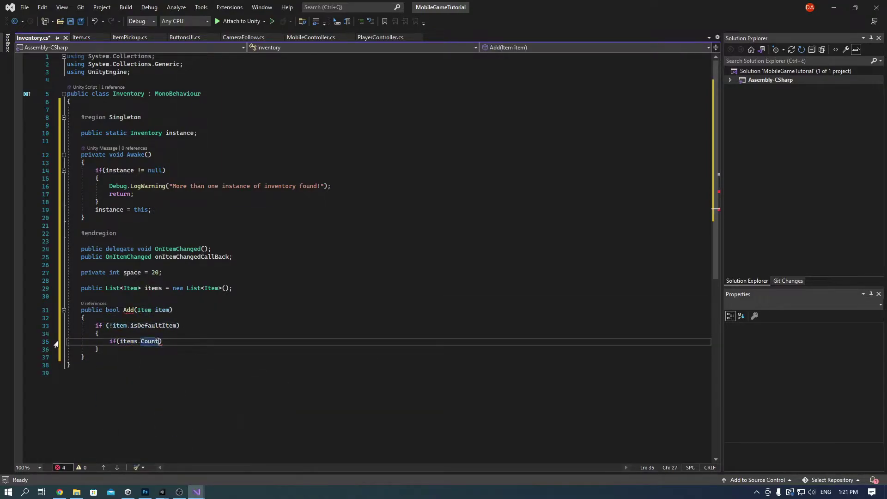
key("Return")
type("{")
key("Return")
type("G")
key("BackSpace")
type("Debug")
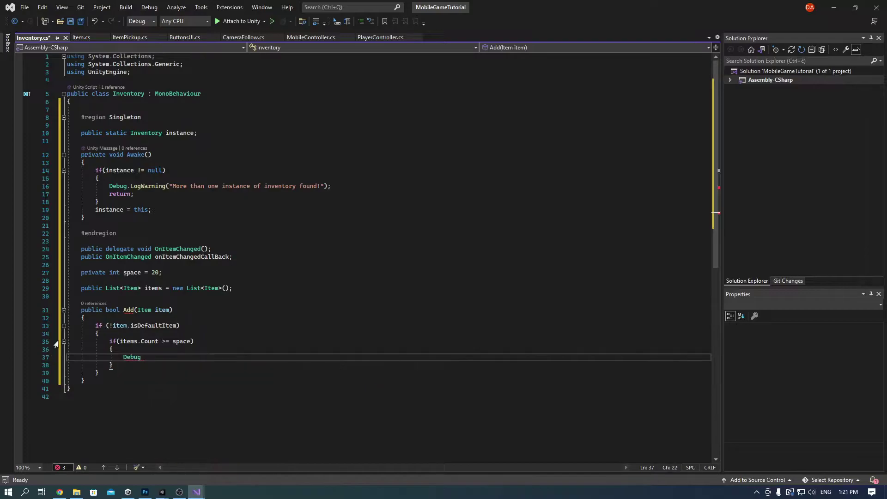
type(".Log(\"Not Enough room\");")
key("Return")
type("return false;")
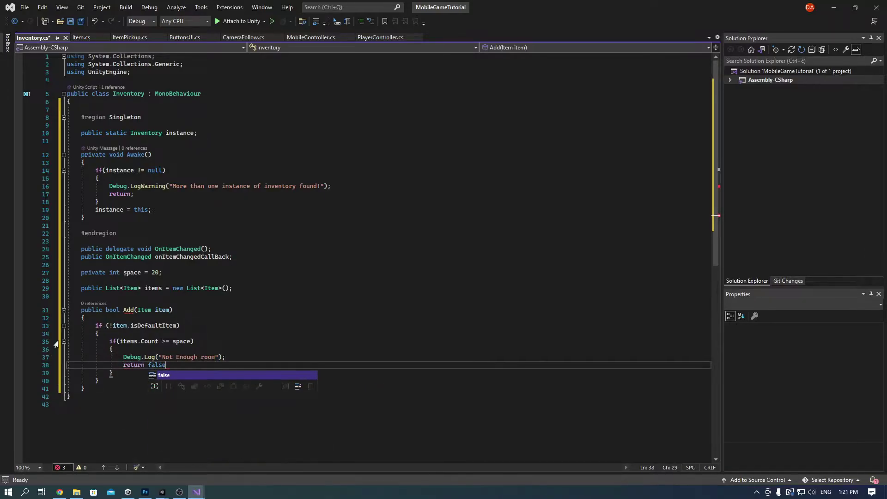
key("Up")
key("ctrl+Return")
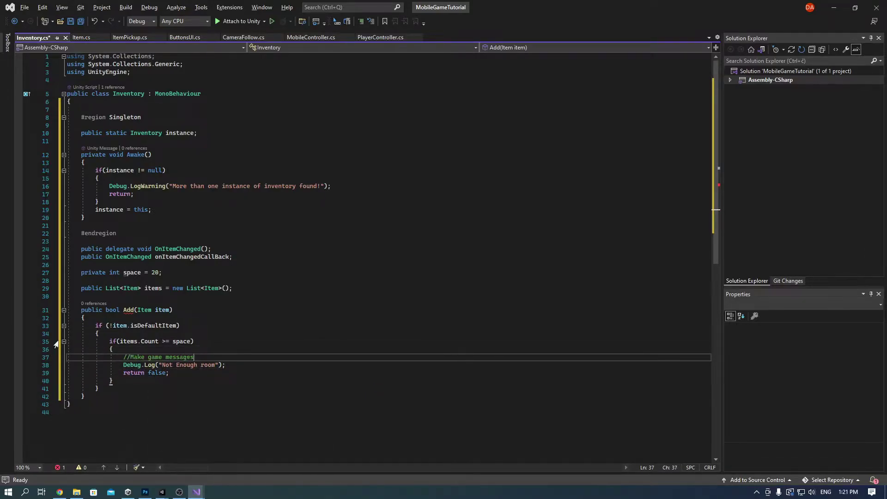
Finish Add so it adds the item, invokes onItemChangedCallBack if set, and returns true.
right_click(154, 387)
key("Escape")
left_click(157, 380)
key("Return")
type("//message")
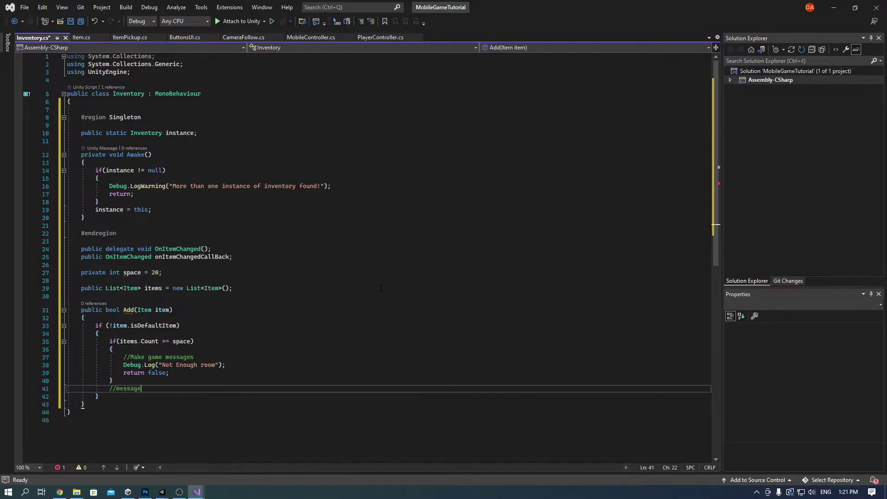
key("Return")
type("items.Add(item);")
key("Return")
type("if(onitem")
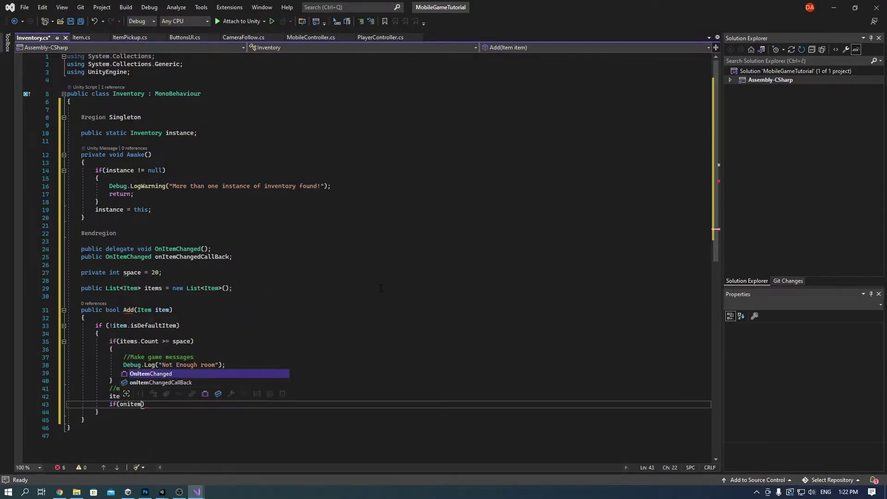
type("ChangedCallBack != null)")
key("Return")
type("{")
key("Return")
type("onItemChangedCallBack.Invoke();")
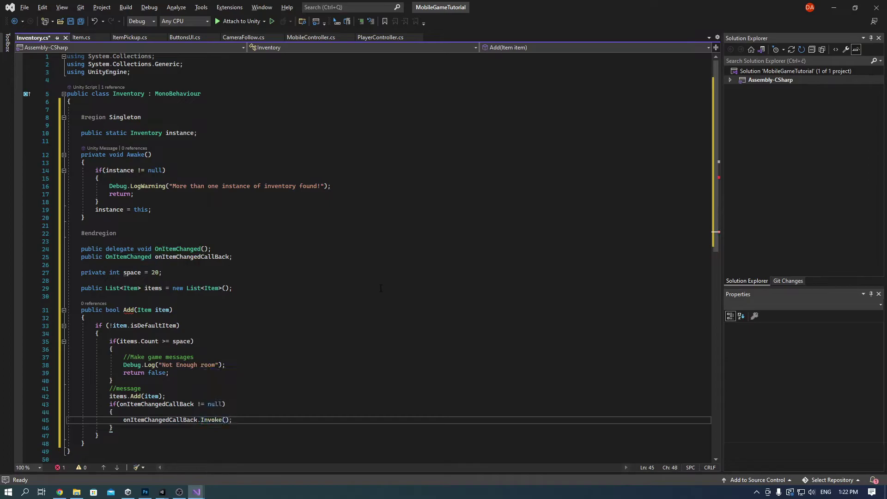
key("Down")
key("Down")
key("Return")
type("return true;")
scroll(393, 273, "down", 3)
key("Down")
Write a Remove(Item item) method that removes the item from items and invokes onItemChangedCallBack.
key("Return")
key("Return")
type("public void Remove")
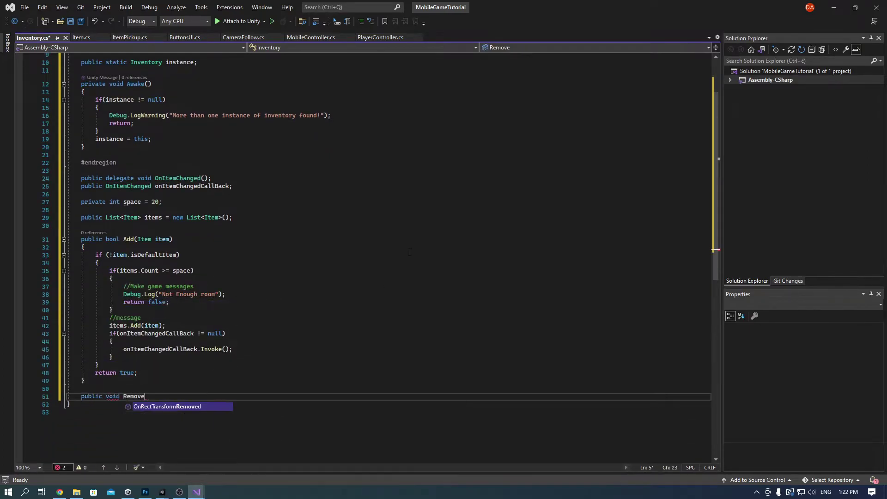
type("(Item item)")
key("Return")
type("{")
key("Return")
key("Return")
type("}")
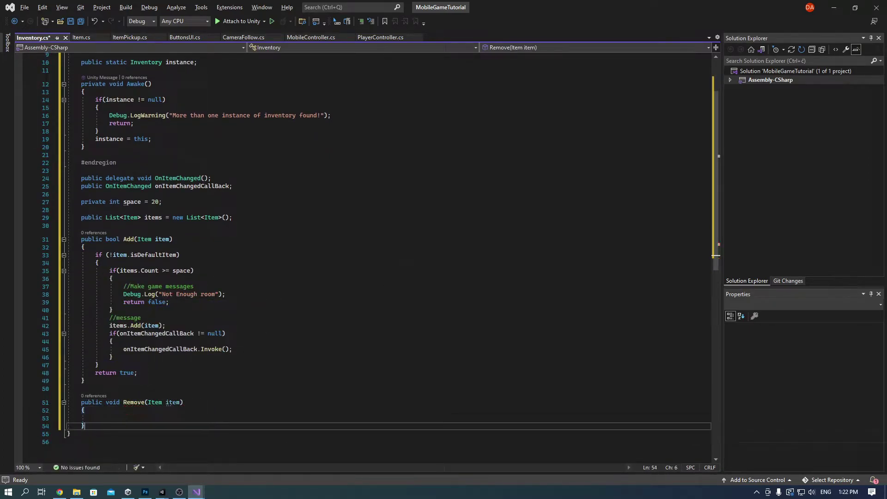
key("Up")
type("items.Remove(item);")
key("Return")
key("Return")
type("if(onitem")
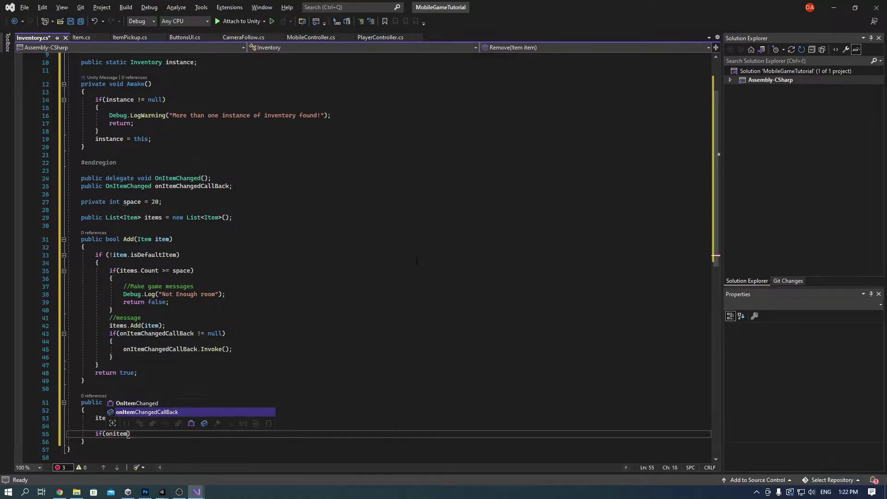
key("Tab")
type("!= null)")
key("Return")
type("{")
key("Return")
type("onItemChangedCallBack.Invoke();")
Create a new C# script in Unity's Inventory folder.
scroll(384, 217, "down", 2)
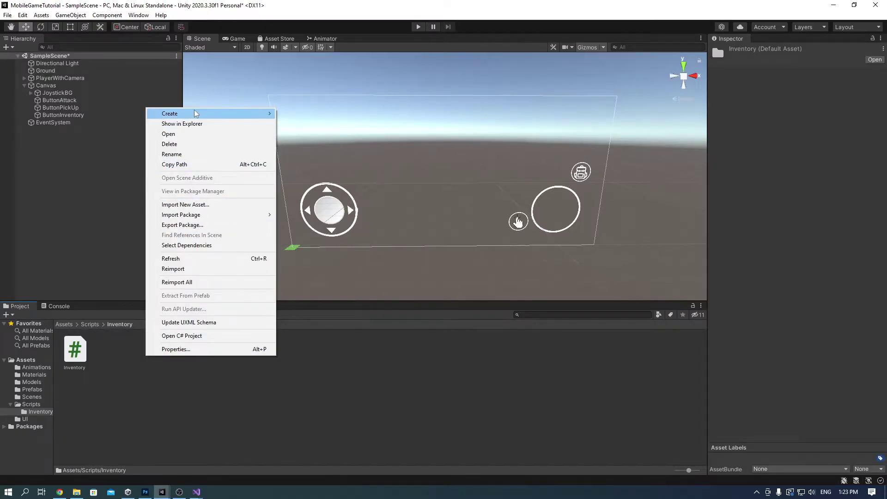
mouse_move(198, 114)
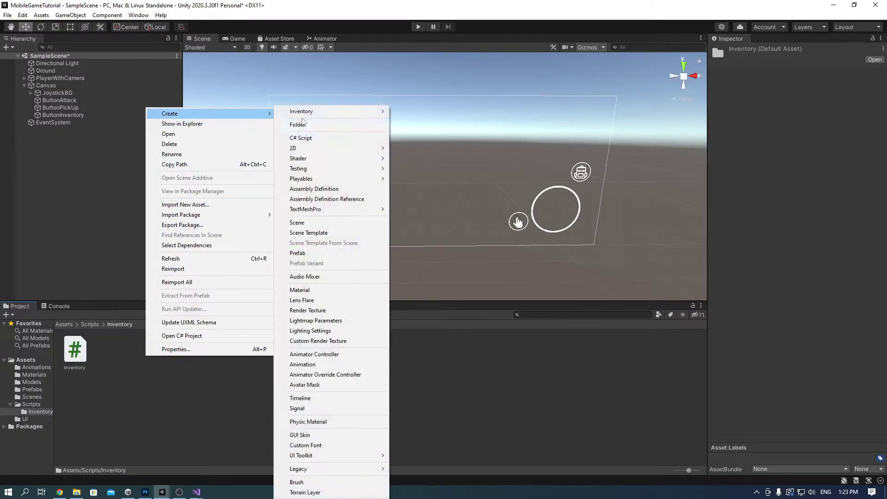
left_click(323, 139)
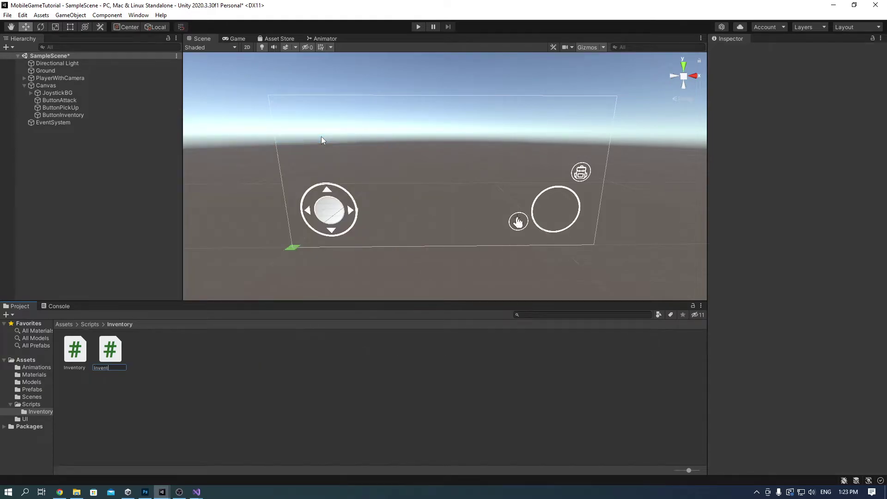
Name the script InventorySlot, add using UnityEngine.UI, and declare icon Image, removeButton Button and item fields.
type("InventorySlot")
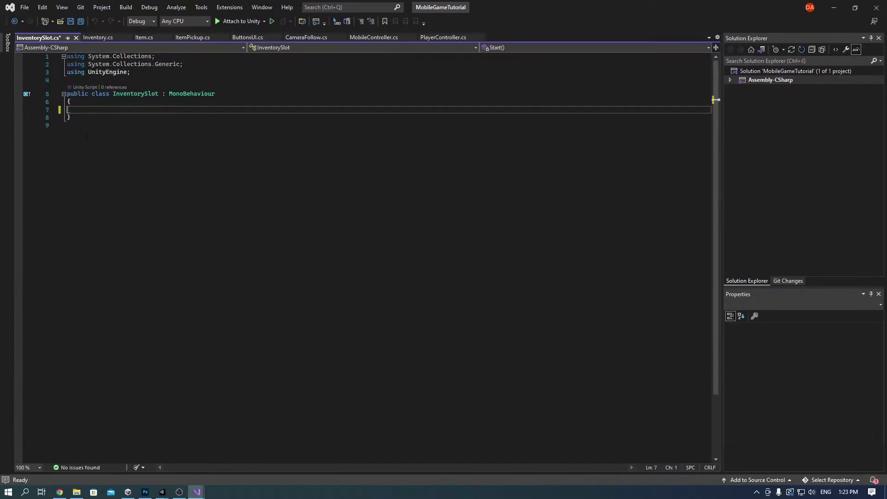
left_click(176, 72)
key("Return")
type("using unityEngine.UI;")
key("ctrl+Home")
key("ctrl+x")
key("ctrl+x")
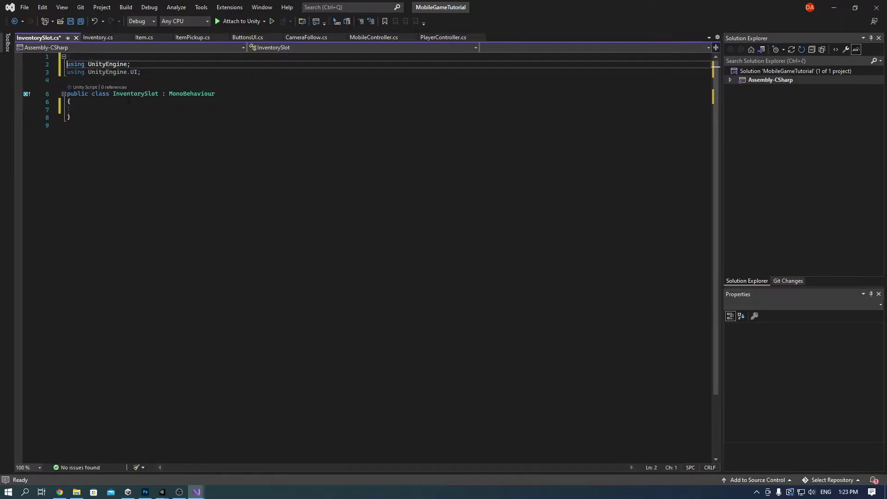
key("Down")
key("Down")
key("Down")
key("Down")
key("Down")
type("public Image icon;")
key("Return")
type("public Button removeButton;")
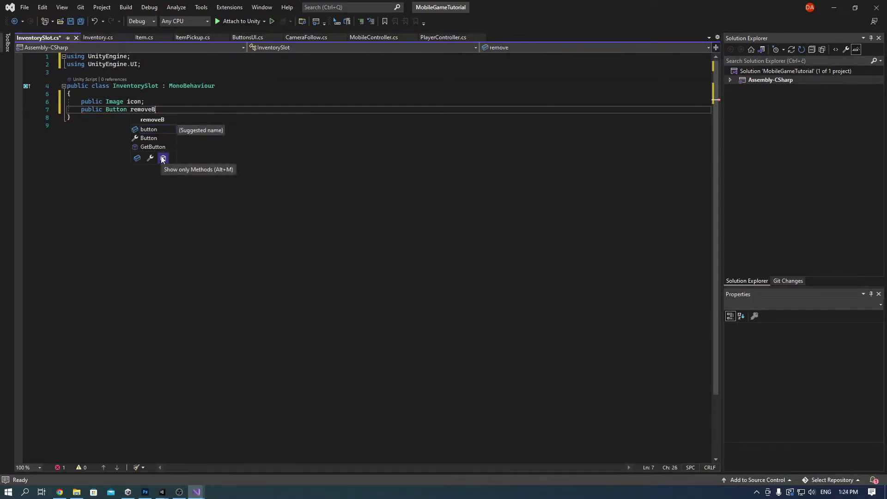
key("Return")
key("Return")
type("Item item;")
Write AddItem(Item newItem) to store the item, show its icon sprite, and enable the remove button.
key("Return")
key("Return")
type("public void AddItem(Item newItem)")
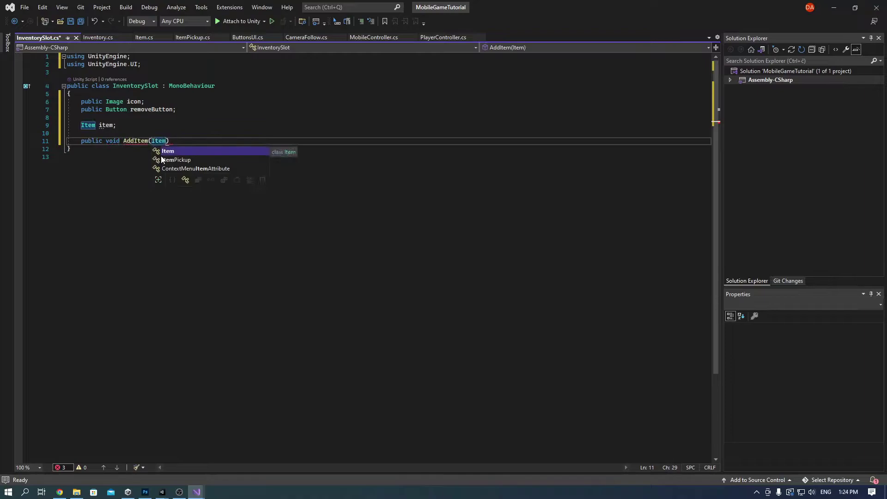
key("Return")
type("{")
key("Return")
type("item = newItem;")
key("Return")
key("Return")
type("icon.sprite = ")
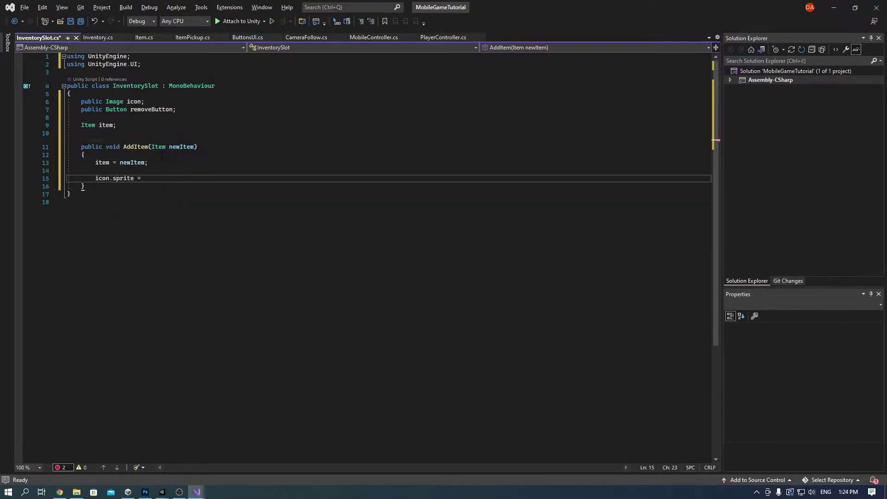
type("item.icon;")
key("Return")
type("icon.enabled = true;")
key("Return")
type("removeButton")
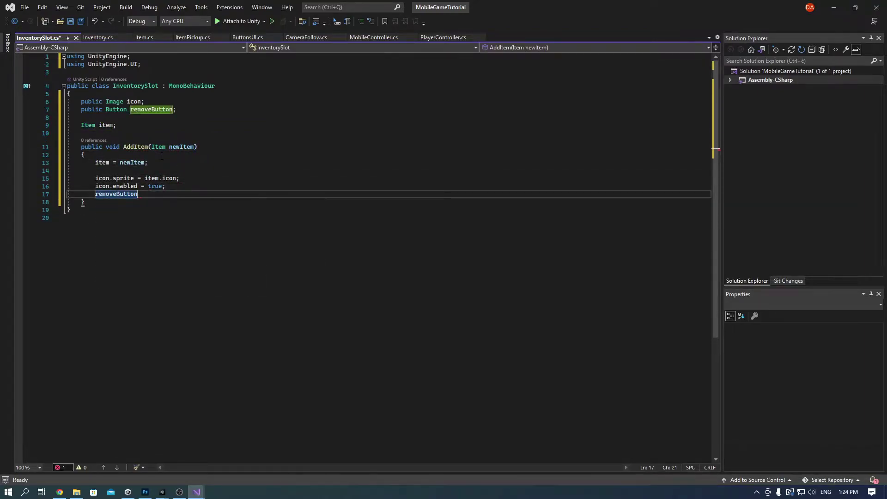
type(".interactable = true;")
key("Down")
Write ClearSlot() to null the item and sprite, hide the icon, and disable the remove button.
key("Return")
key("Return")
type("public void ClearSlot()")
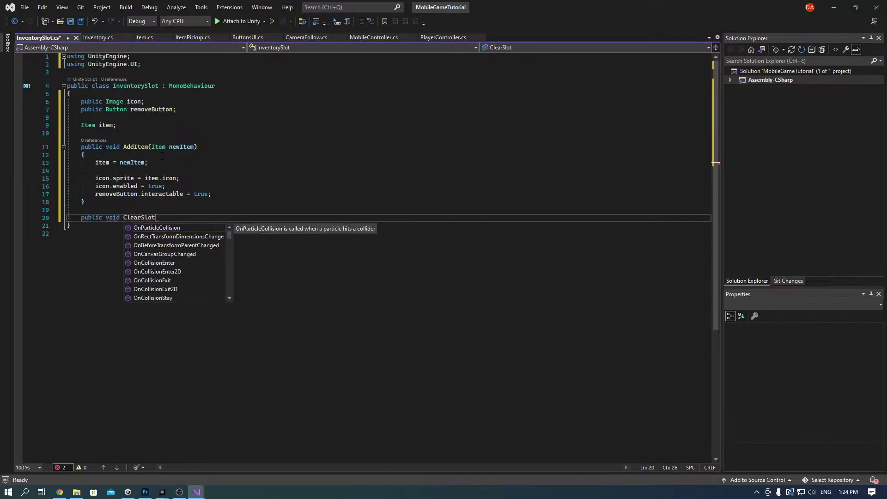
key("Return")
type("{")
key("Return")
type("item = null;")
key("Return")
key("Return")
type("icon.sprite = null;")
key("Return")
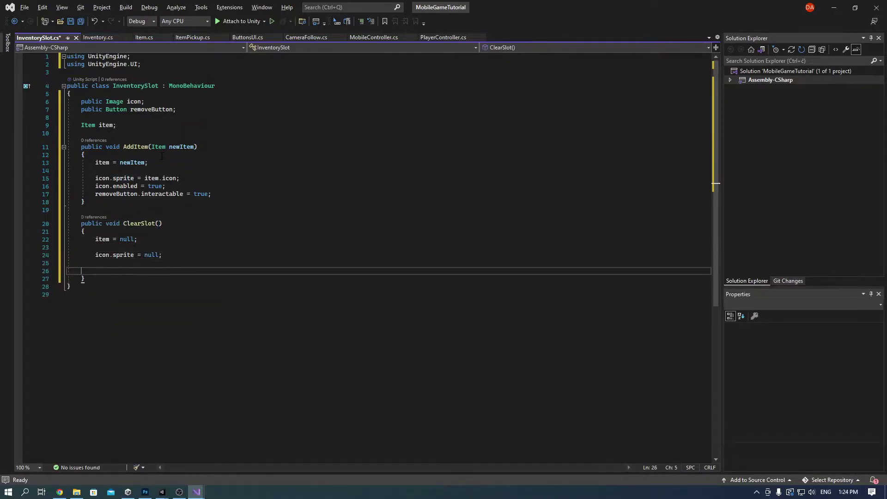
type("icon.enabled = false;")
key("Return")
type("removeButton.interactable = false;")
key("Down")
Write OnRemoveButton() to instantiate the item's prefab at the Player and call Inventory.instance.Remove(item).
key("Return")
key("Return")
type("public void On")
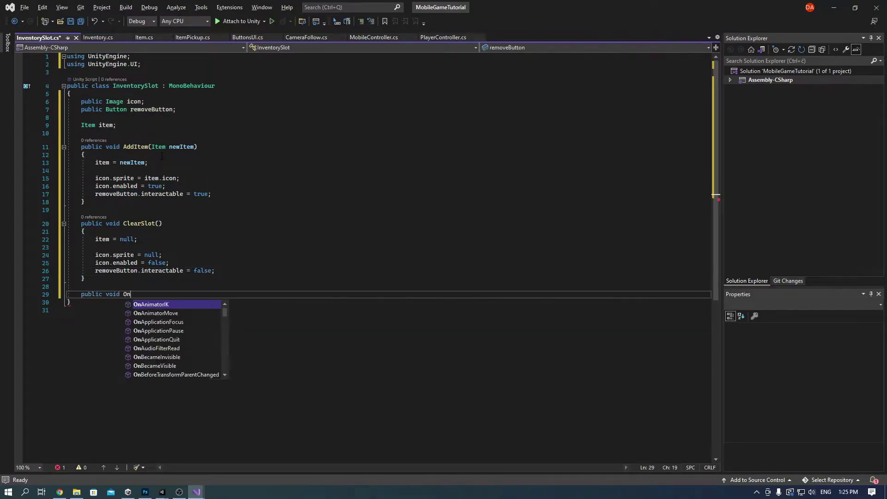
type("RemoveButton()")
key("Return")
type("{")
key("Return")
type("Instantiate")
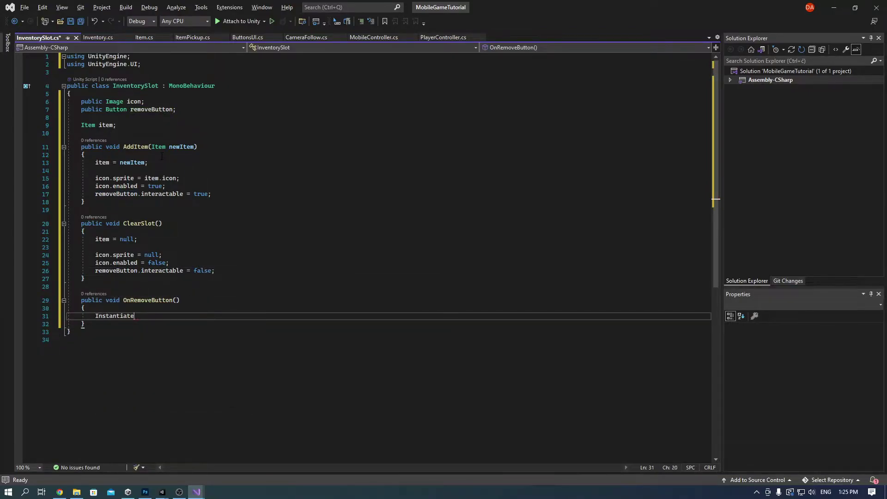
type("(item.prefOutHand")
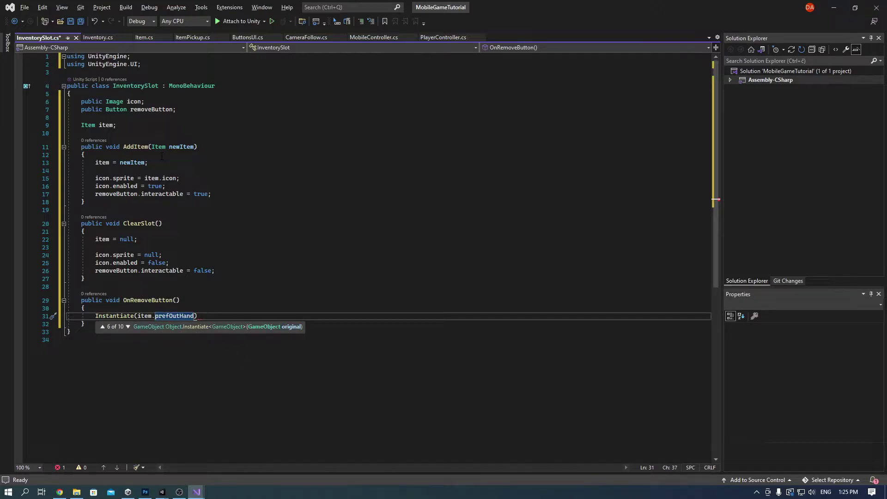
type(", GameObject.FindObjectOfT")
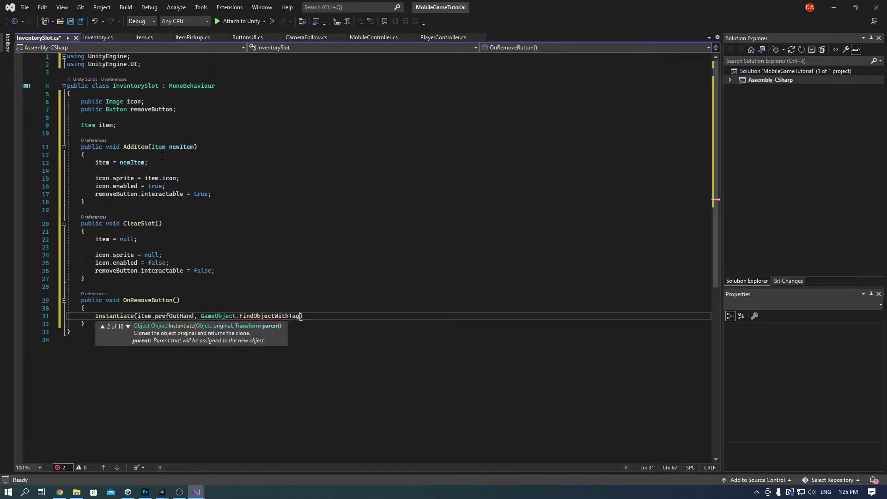
type("(\"Player")
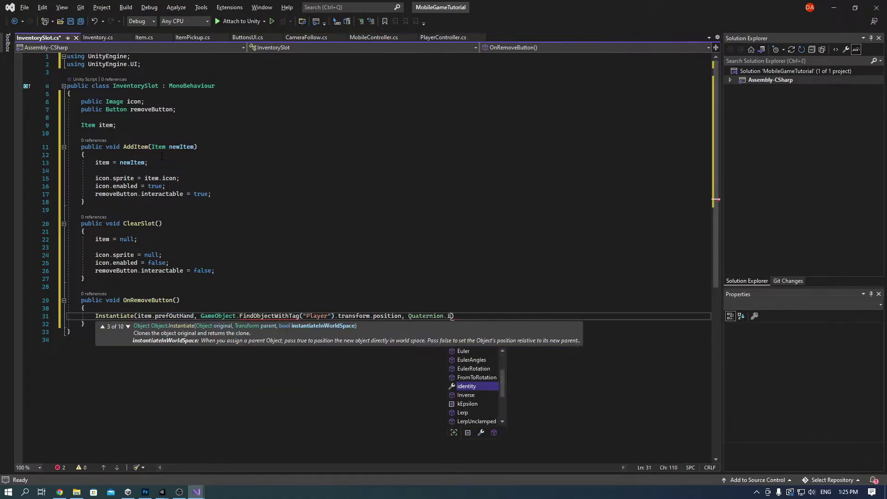
type("dentity);")
left_click(254, 316)
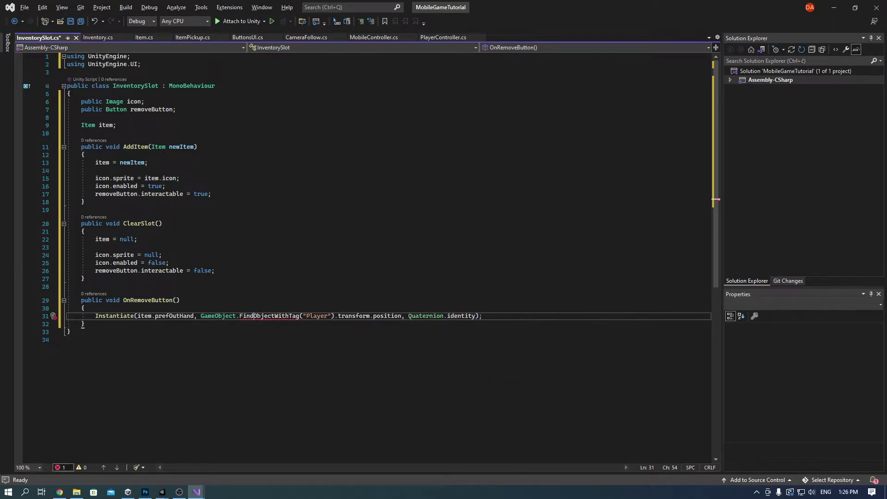
type("Game")
key("End")
key("Return")
type("Inventory.instance.Remove(")
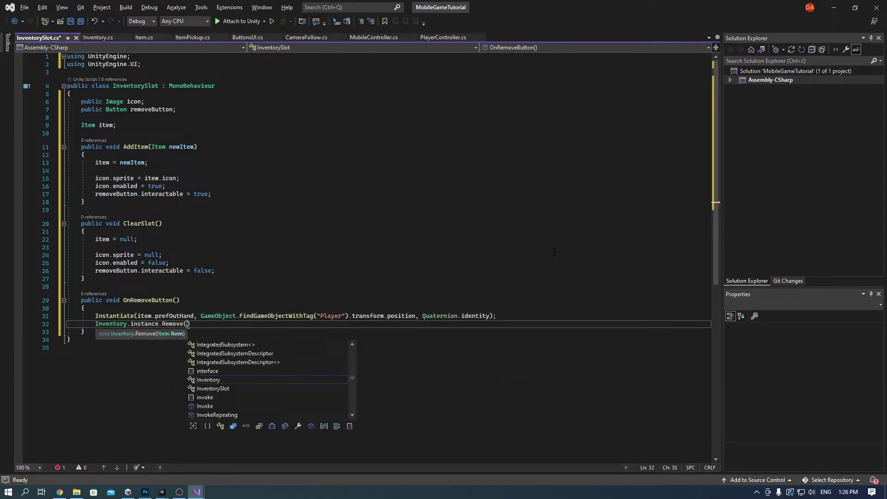
type("item);")
key("Down")
key("End")
Add a UseItem() method declaration below OnRemoveButton.
key("Return")
key("Return")
type("public void UseItem()")
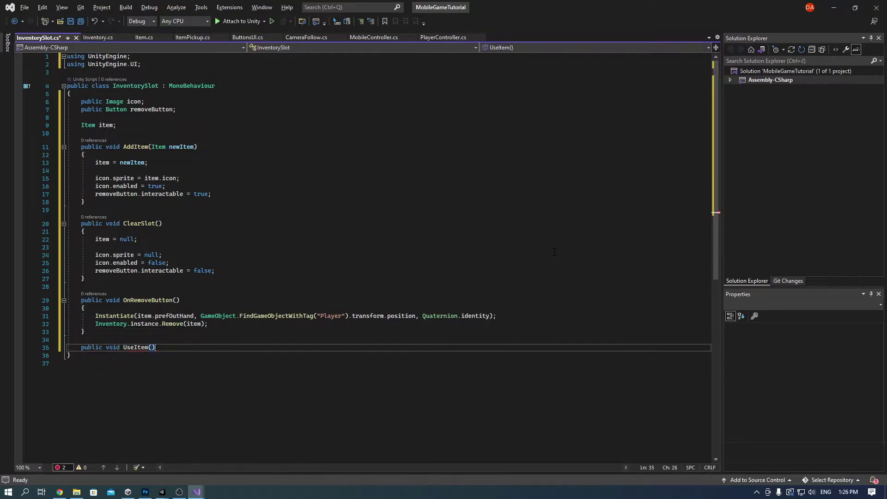
key("Return")
Make UseItem call item.Use(), then create a new C# script named InventoryUI.
type("{")
key("Return")
type("item.Use();")
right_click(161, 401)
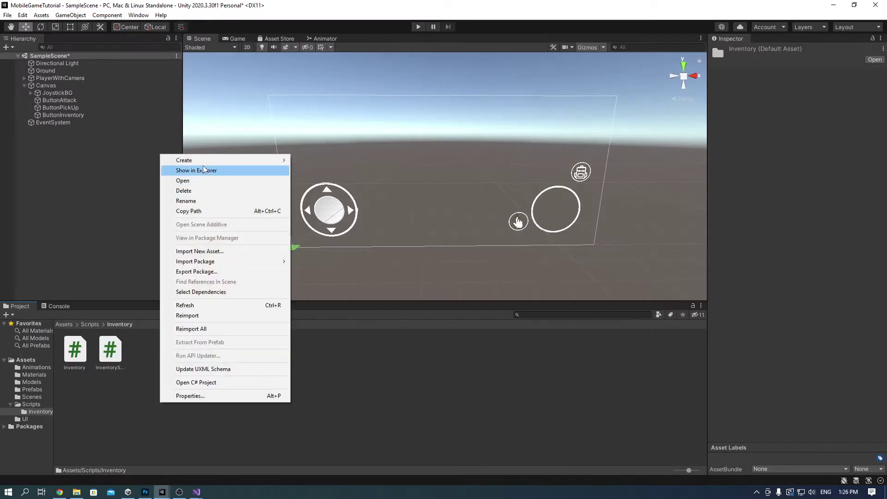
mouse_move(238, 160)
left_click(329, 138)
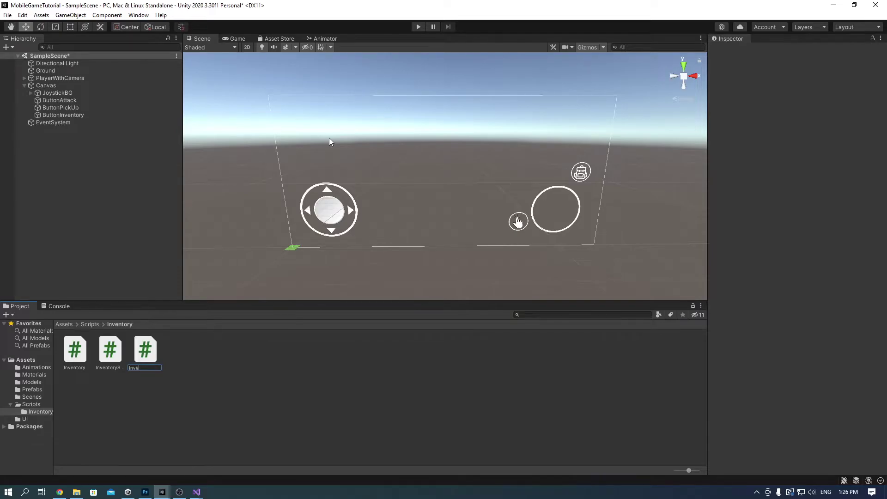
type("InventoryUI")
key("Return")
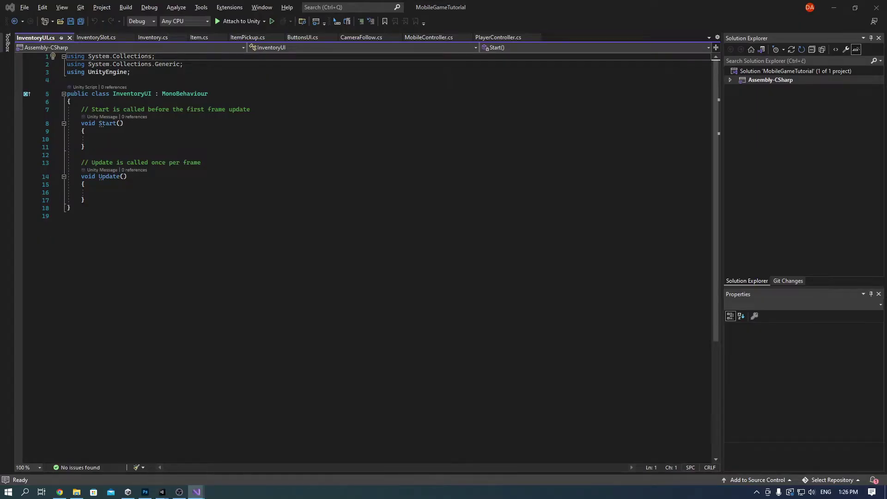
Delete the unused Update method and the default comment above Start in InventoryUI.cs.
left_click_drag(84, 199, 68, 155)
key("Delete")
left_click_drag(250, 109, 81, 109)
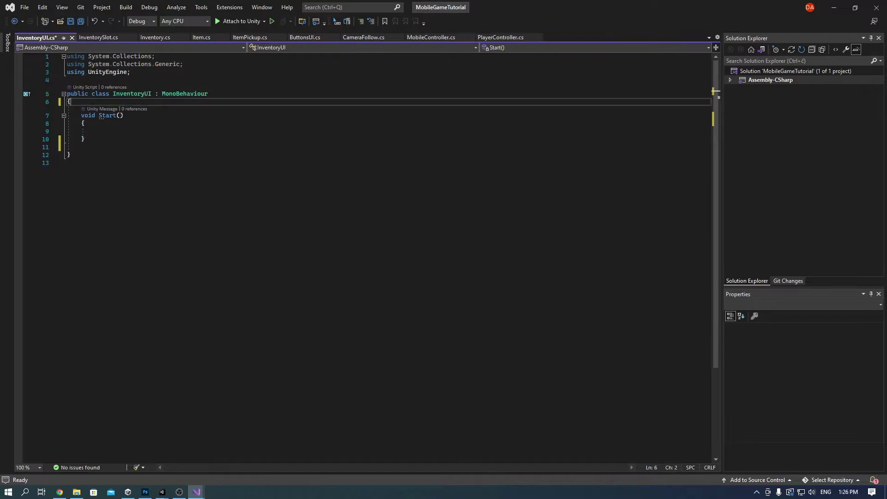
key("Delete")
Declare the itemsParent Transform, inventoryUI GameObject, an Inventory reference and an InventorySlot[] slots array.
type("public Transform itemsParent;")
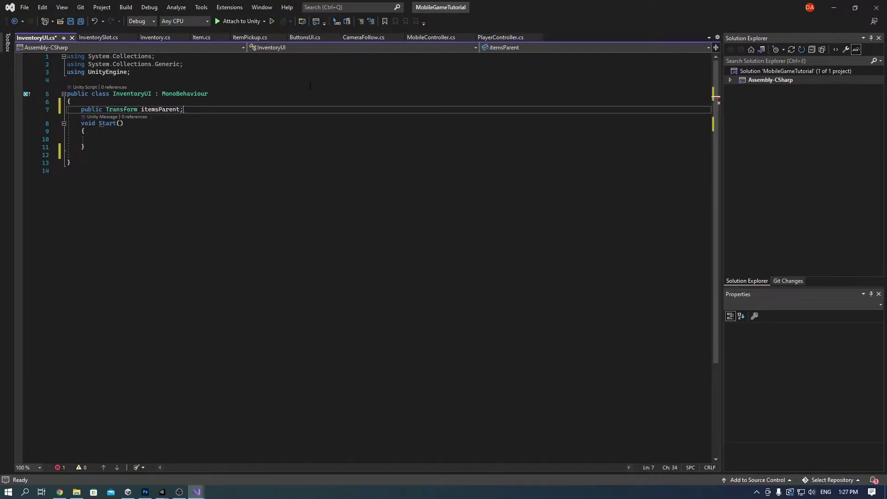
key("Return")
key("Return")
type("public GameObject inventoryUI;")
key("Return")
type("//imple")
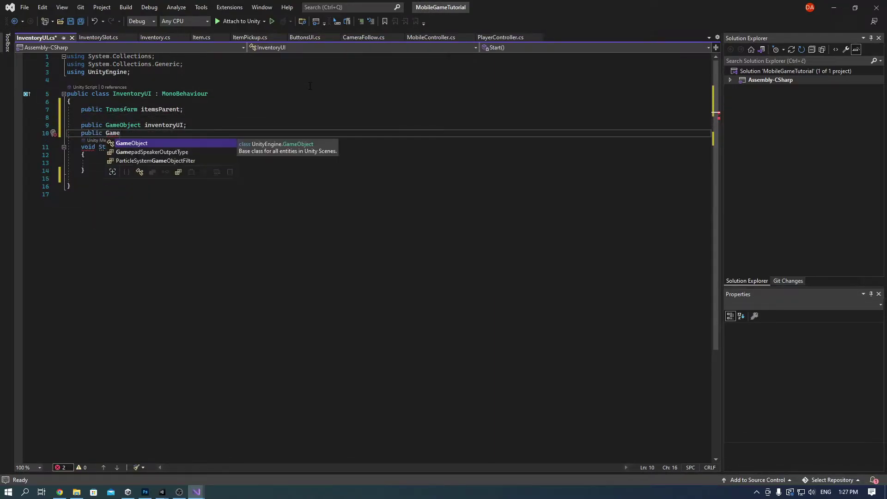
type("ment crafting")
key("Return")
type("Inventory inventory;")
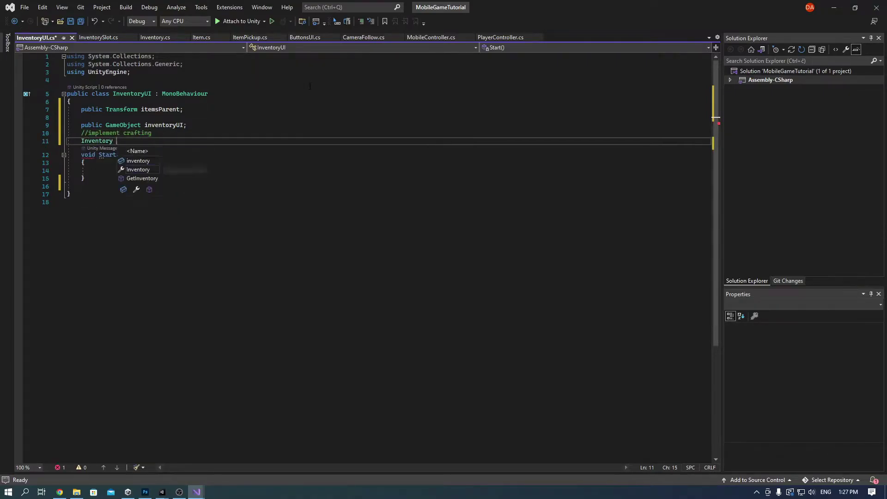
key("Return")
type("InventorySlot[] slots;")
In Start, get Inventory.instance, subscribe UpdateUI to onItemChangedCallBack, and collect the child InventorySlots.
key("Down")
key("Down")
key("Down")
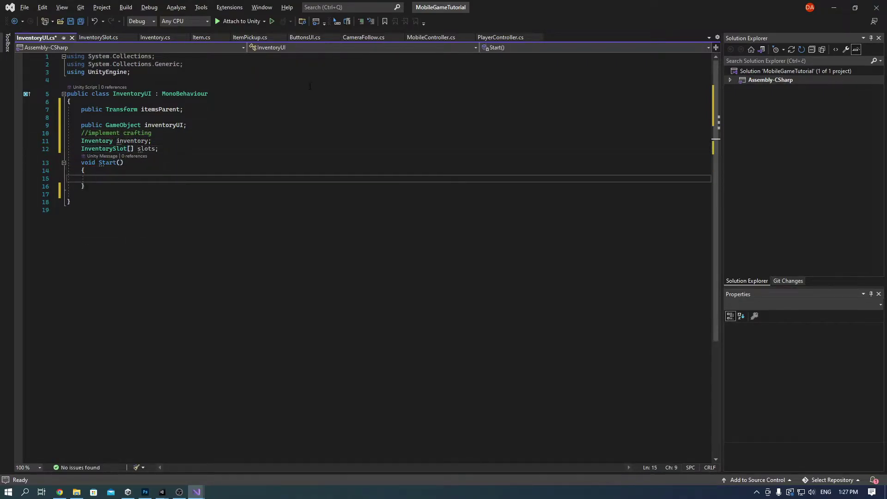
type("inventory = Inventory.instance;")
key("Return")
type("inventory.onItemChangedCallBack += UpdateUI;")
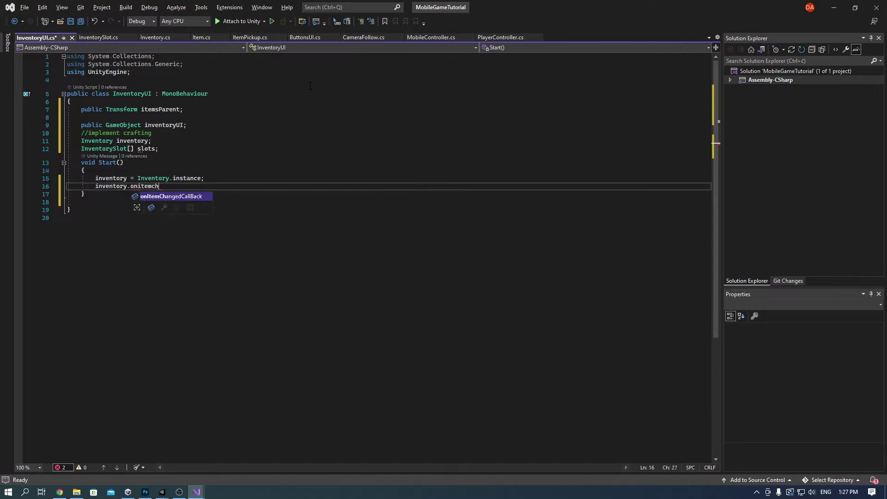
key("Return")
type("slots = itemsParent.")
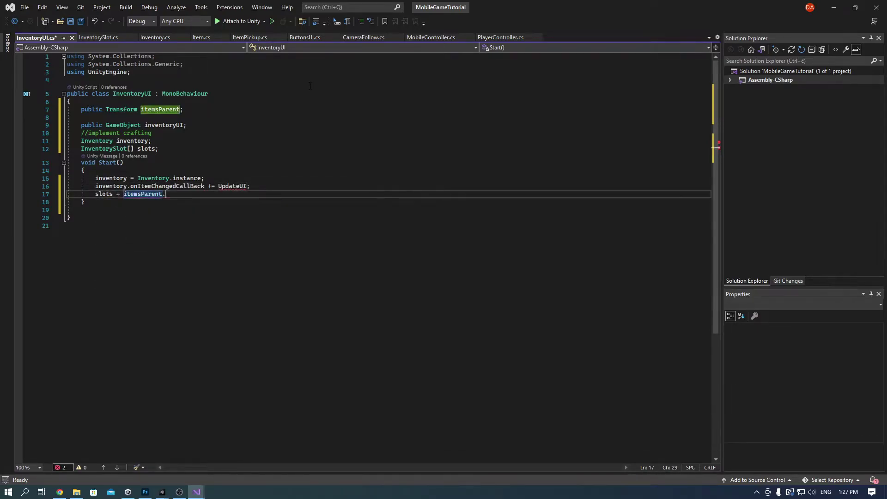
type("GetComponentInChildren<InventorySlot>();")
Write UpdateUI looping over slots, calling AddItem with the inventory item when one exists.
key("Down")
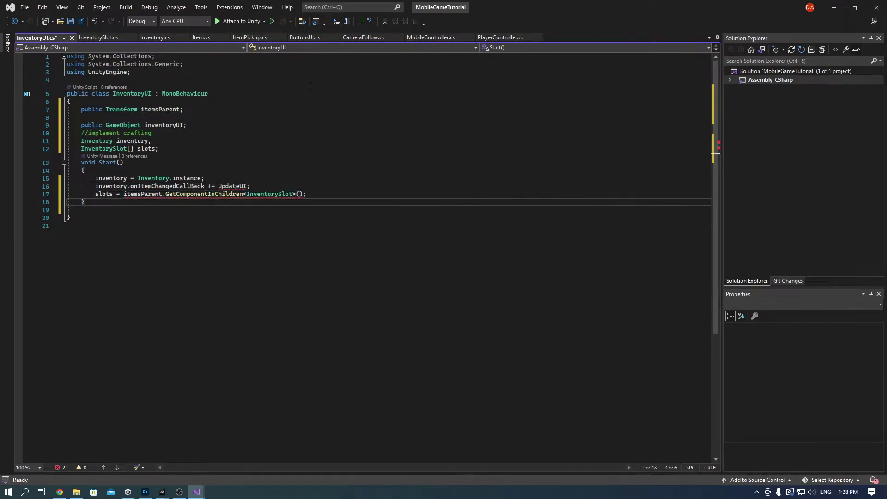
key("Return")
key("Return")
type("void UpdateUI(")
key("Return")
type("{")
key("Return")
type("for(int i = 0; i < slots.Length")
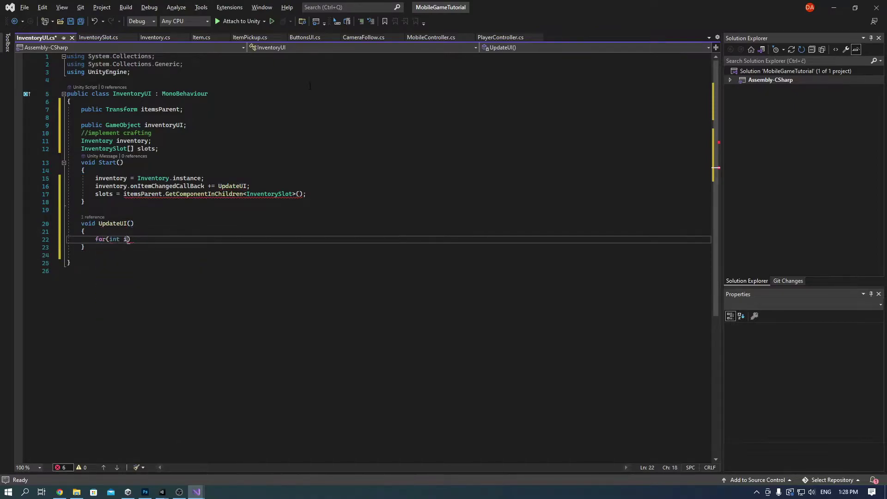
type("; i++)")
key("Return")
type("{")
key("Return")
type("if (")
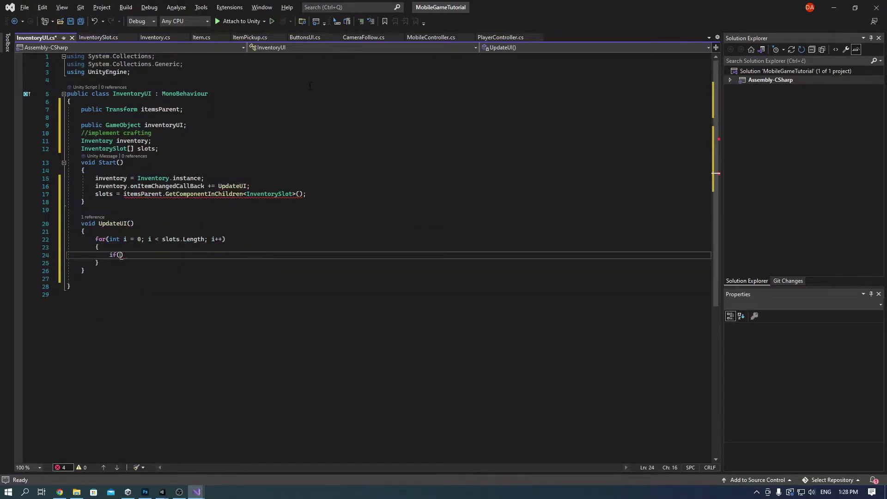
type("i < inventory.items.Count)")
key("Return")
type("{")
key("Return")
type("slots[i]")
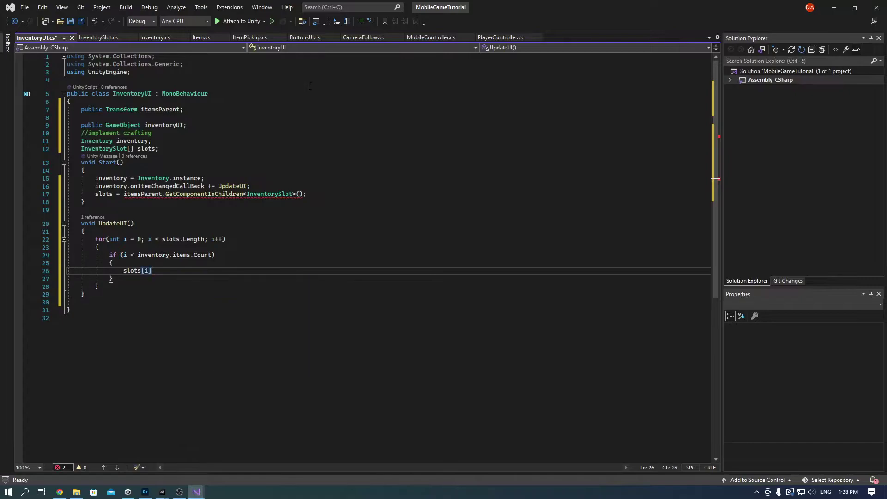
type(".AddItem(inventory.items[i]);")
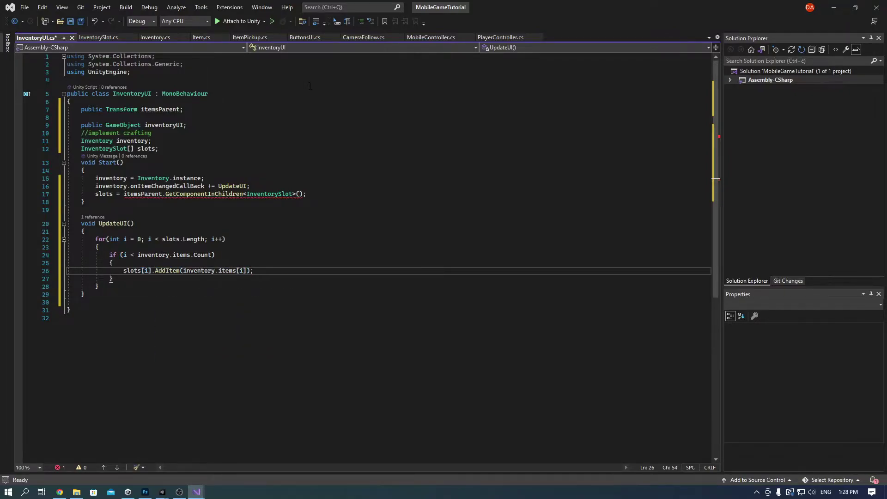
Add an else branch in the loop that calls ClearSlot on empty slots.
key("Down")
key("Return")
type("else")
key("Return")
type("{")
key("Return")
type("slots[i].ClearSlot();")
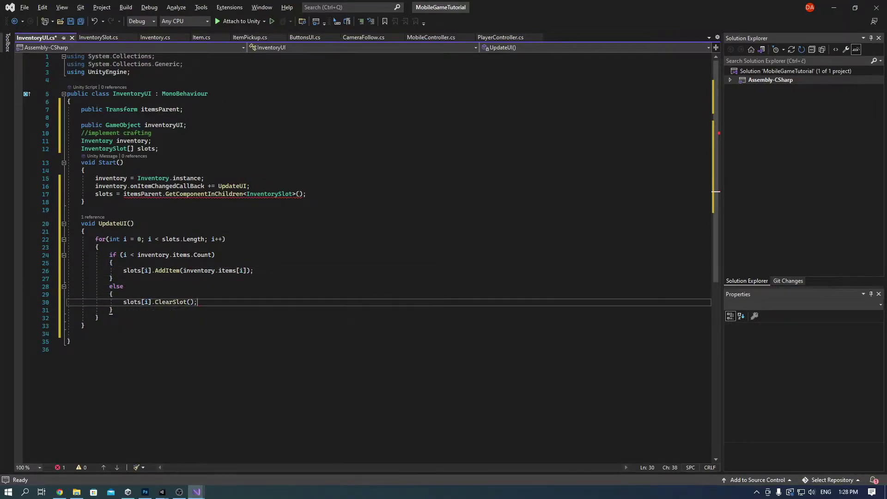
Fix the slot lookup on line 17 to use GetComponentsInChildren.
left_click(85, 325)
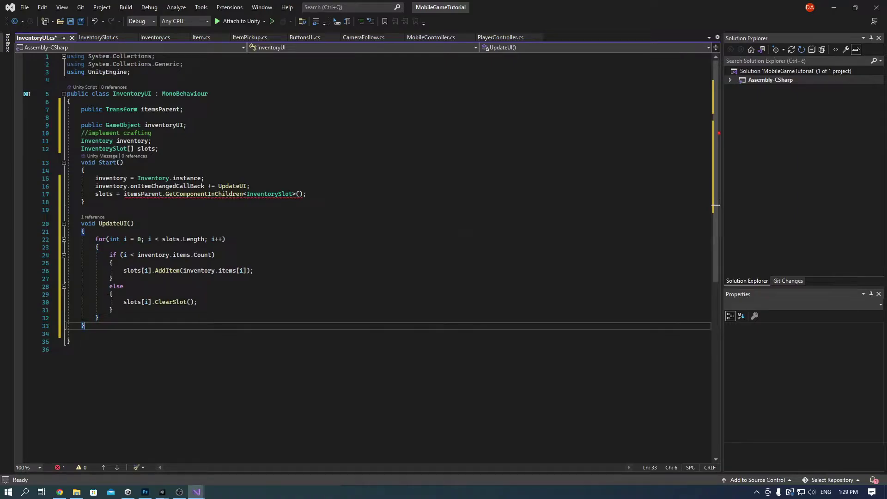
key("Return")
key("Return")
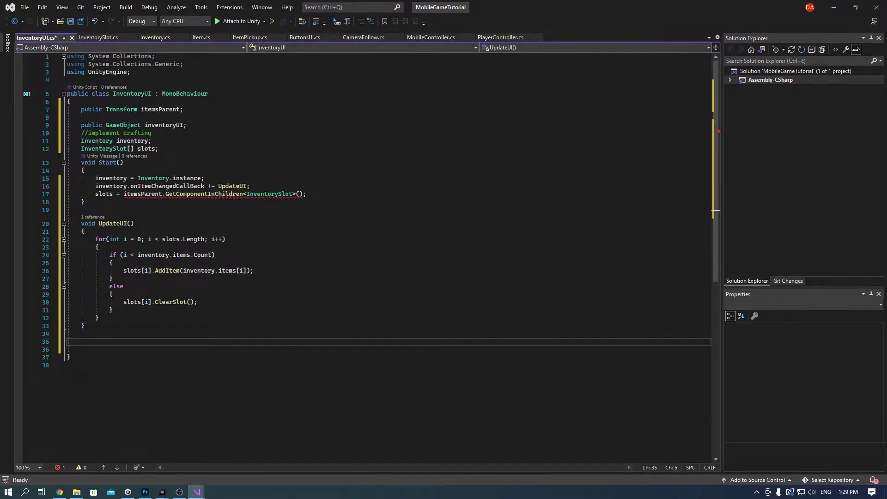
left_click(207, 194)
type("s")
key("ctrl+minus")
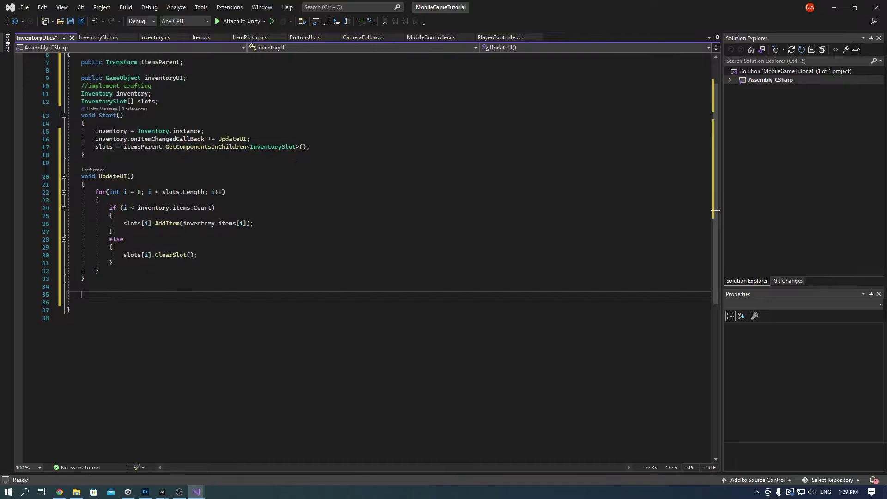
Add a public ClickInventoryButton method that hides inventoryUI when it is active.
type("public void ClickInventoryButton()")
key("Return")
type("{")
key("Return")
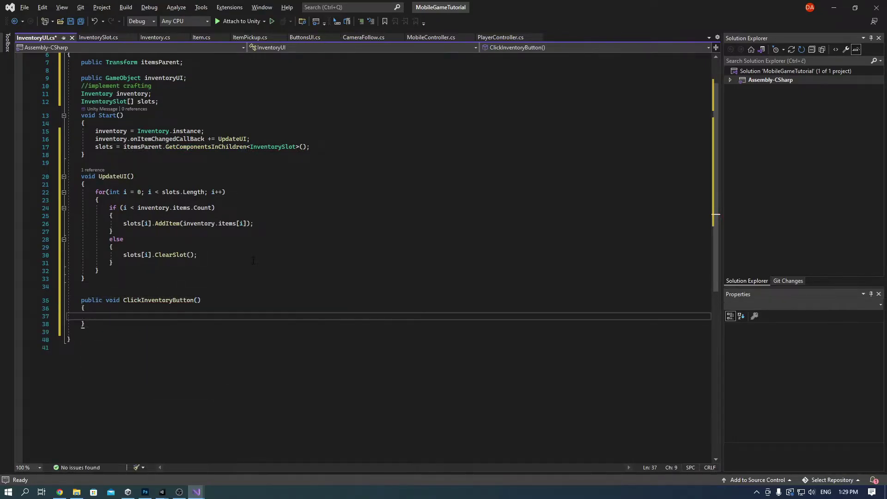
type("if(")
key("BackSpace")
key("BackSpace")
key("BackSpace")
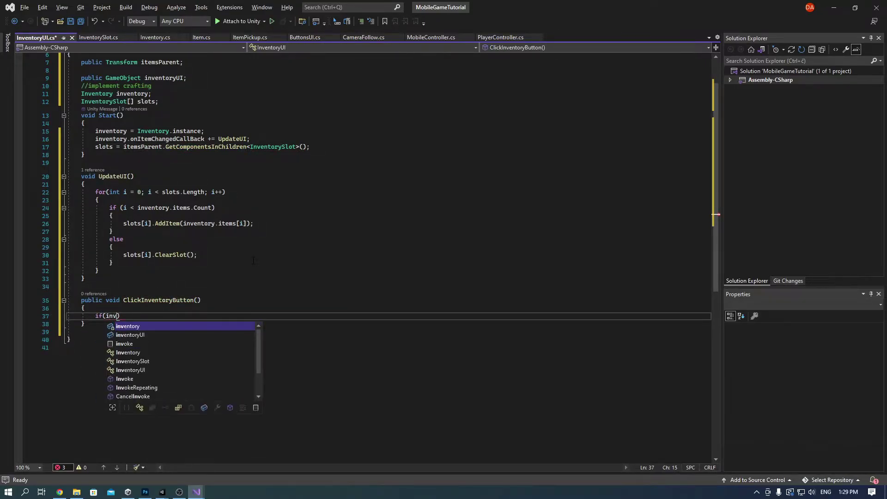
type("//make for crafting")
key("Return")
type("if(inventoryUI.activeSelf)")
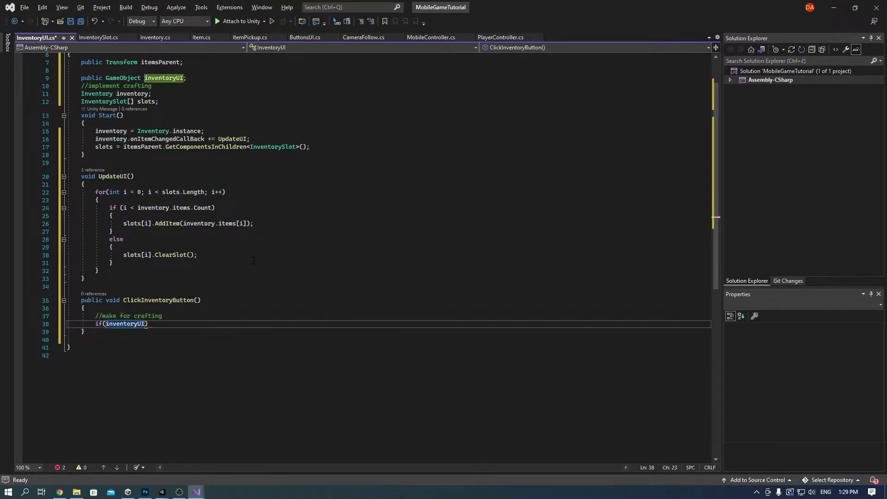
key("Return")
type("{")
Add an else branch calling UpdateUI and showing inventoryUI, then save the script.
key("Return")
type("inventoryUI.SetActive(false);")
key("Down")
key("End")
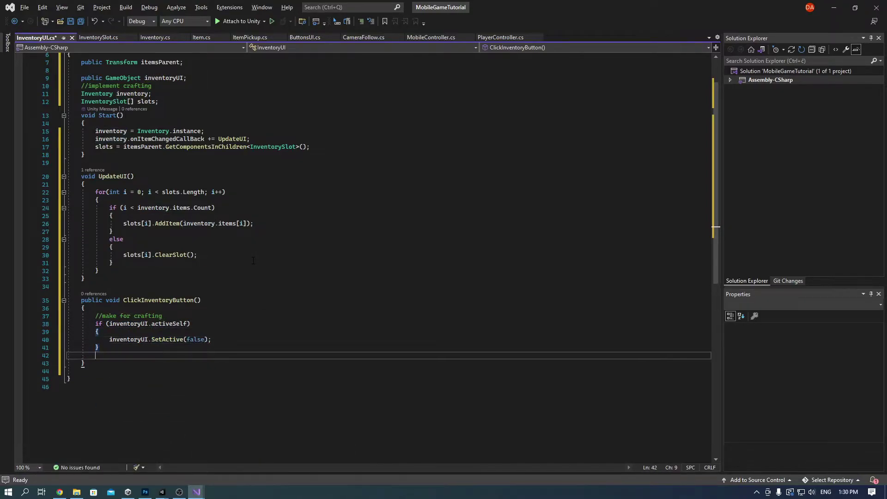
key("Return")
type("else")
key("Return")
type("{")
key("Return")
type("UpdateUI();")
key("Return")
type("inventoryUI.SetActive(true);")
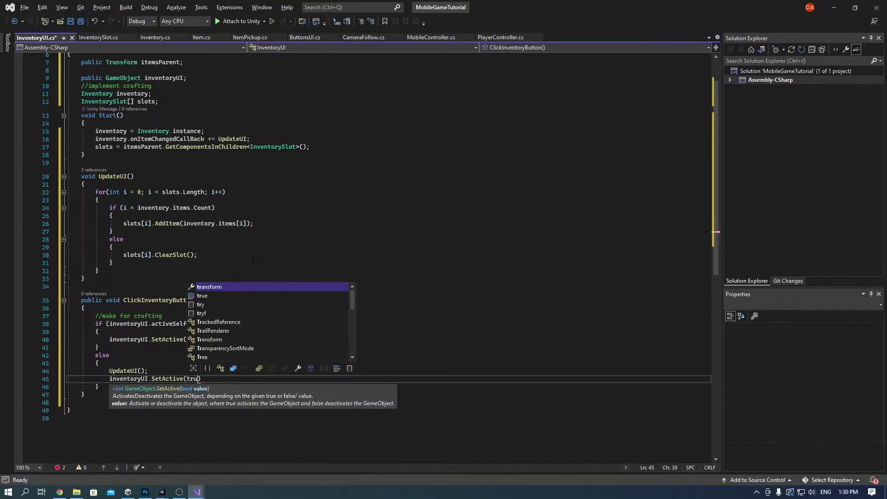
key("ctrl+s")
Attach the InventoryUI script to the Canvas object.
key("alt+Tab")
left_click(75, 84)
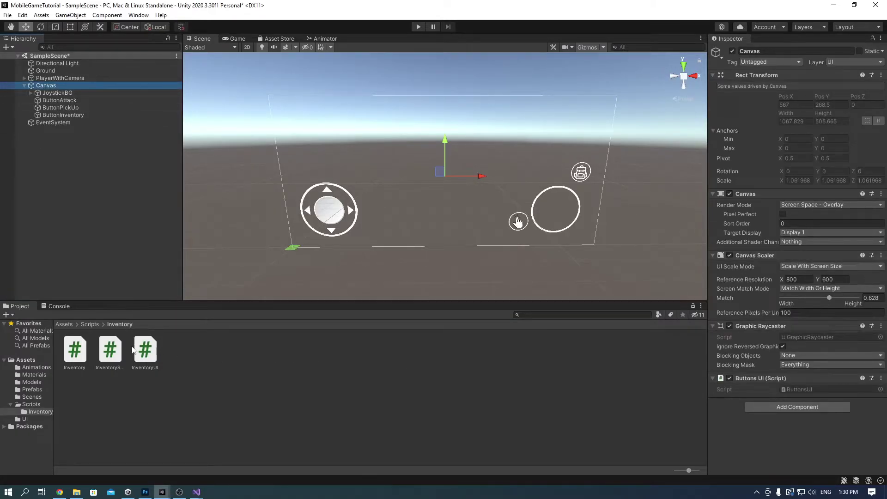
left_click_drag(135, 364, 811, 444)
Make ButtonInventory's On Click call InventoryUI.ClickInventoryButton() on the Canvas.
left_click(51, 114)
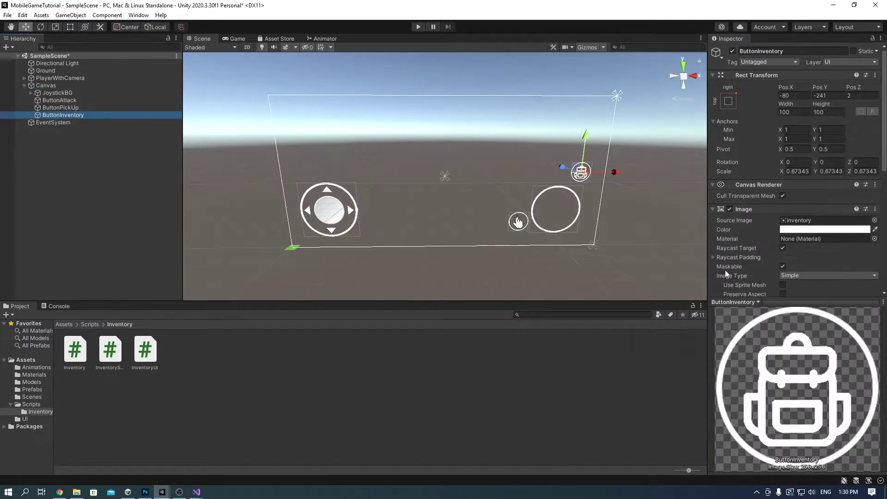
scroll(776, 210, "down", 5)
left_click(855, 236)
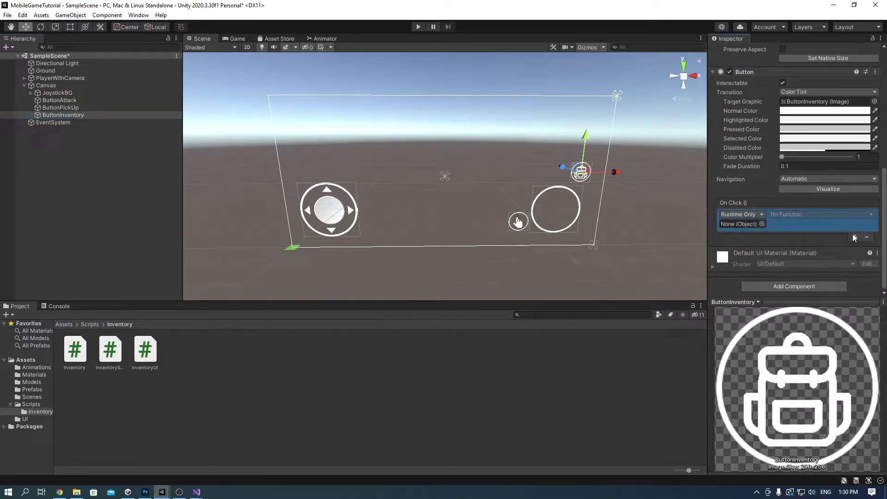
left_click_drag(46, 86, 748, 224)
left_click(805, 214)
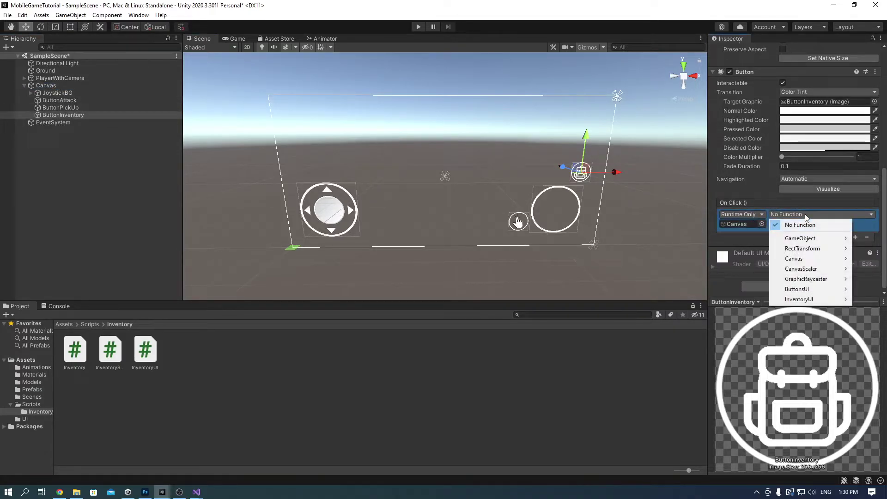
mouse_move(803, 300)
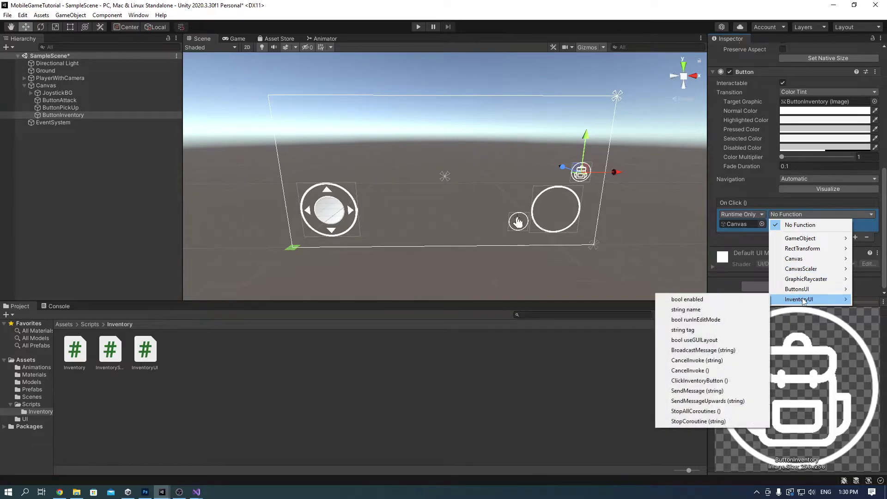
left_click(699, 380)
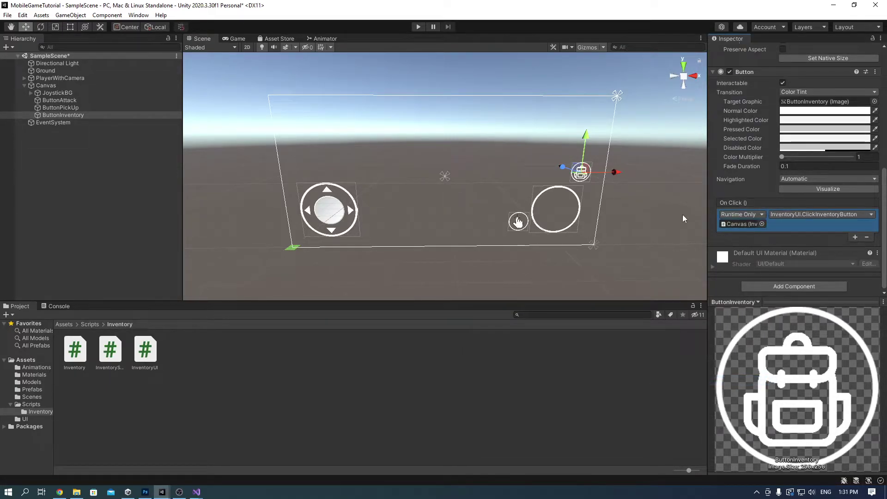
Create a UI Image under Canvas, remove its Image component, and name it Inventory.
right_click(48, 87)
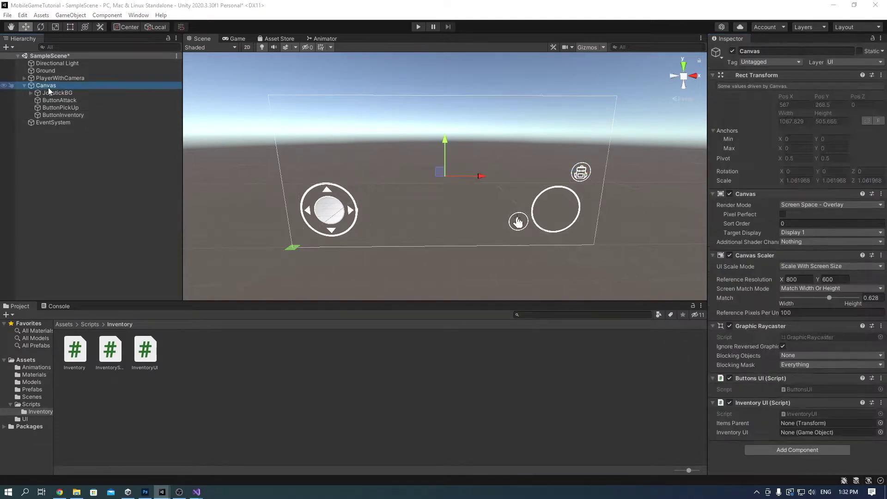
mouse_move(115, 279)
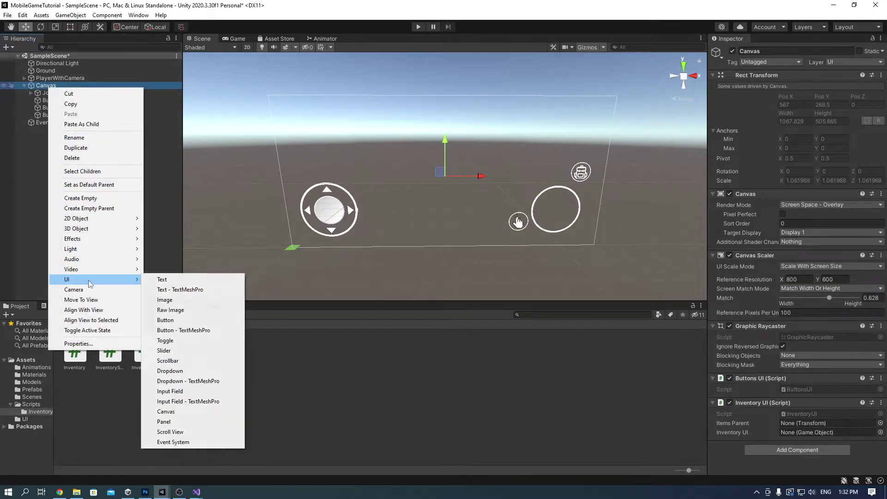
left_click(201, 299)
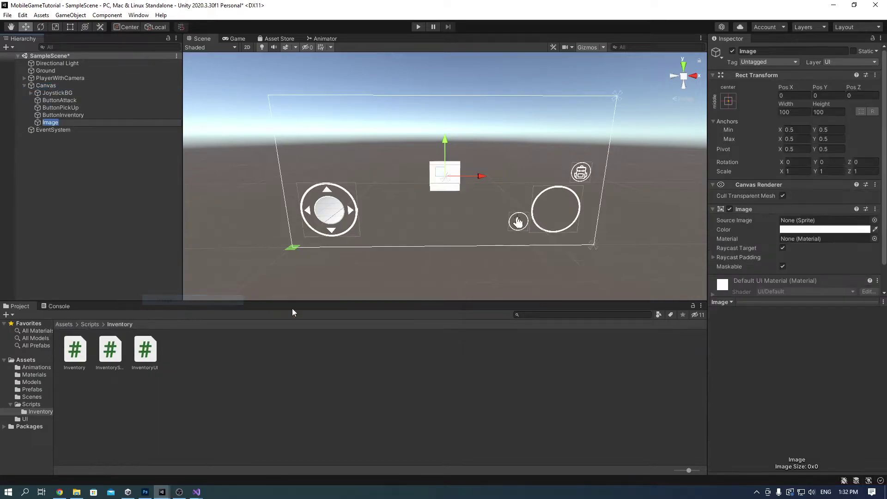
left_click(875, 210)
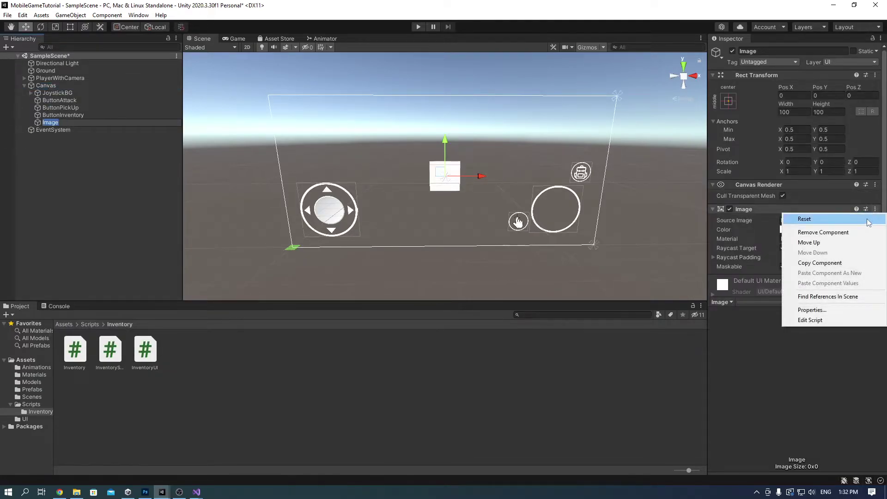
left_click(852, 231)
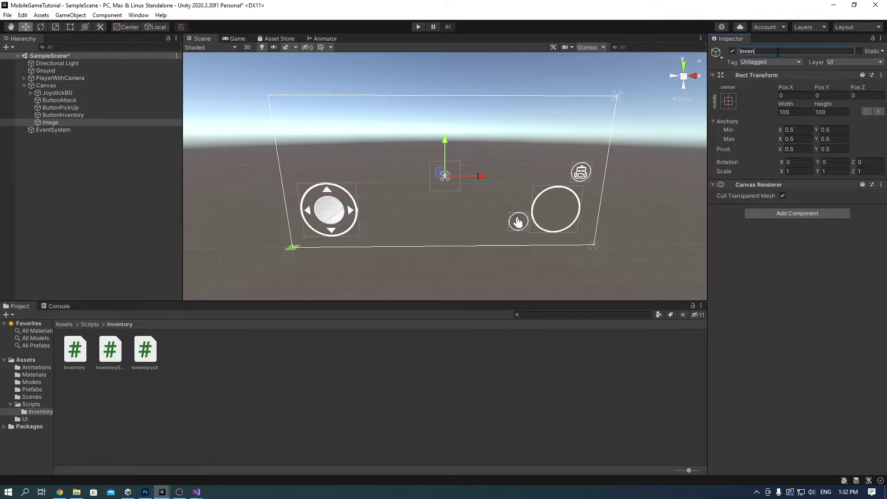
key("Return")
Create a new Inventory tag and assign it to the Inventory object.
left_click(769, 62)
left_click(761, 188)
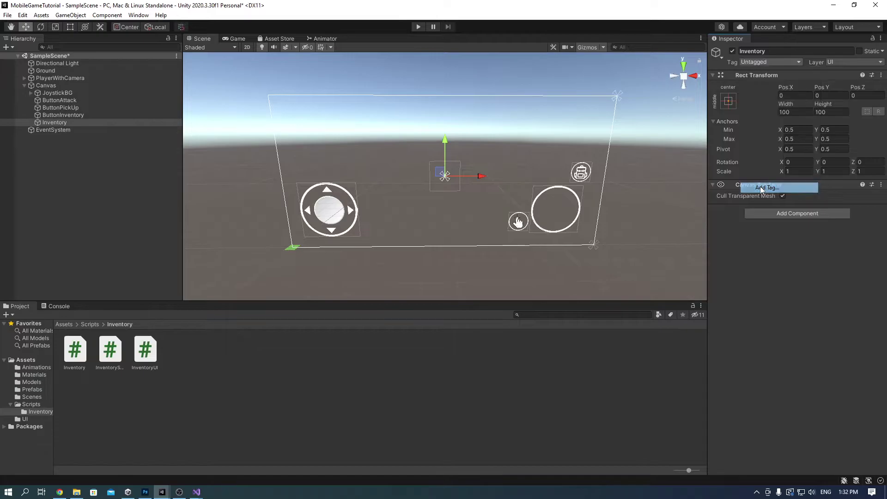
left_click(860, 125)
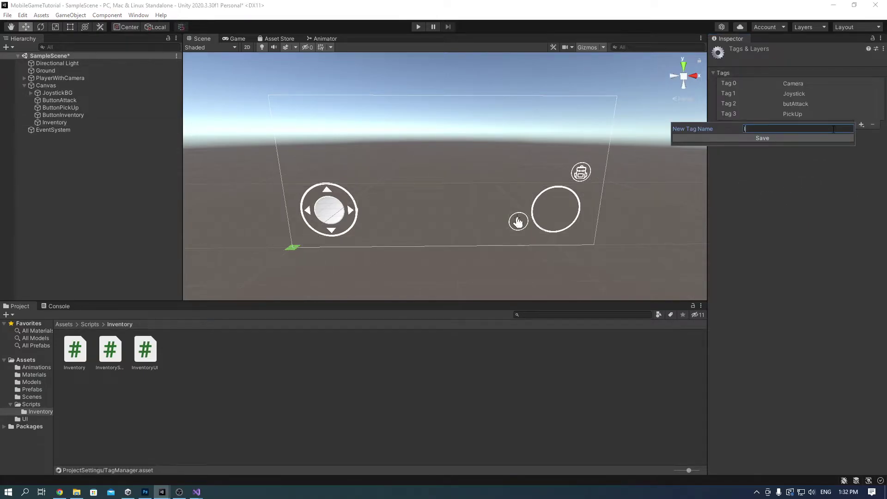
type("Inventory")
left_click(798, 139)
left_click(65, 122)
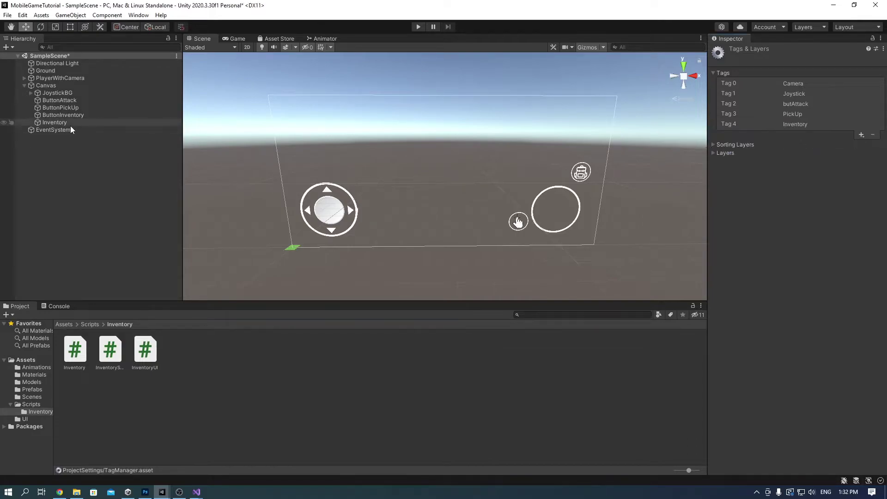
left_click(762, 64)
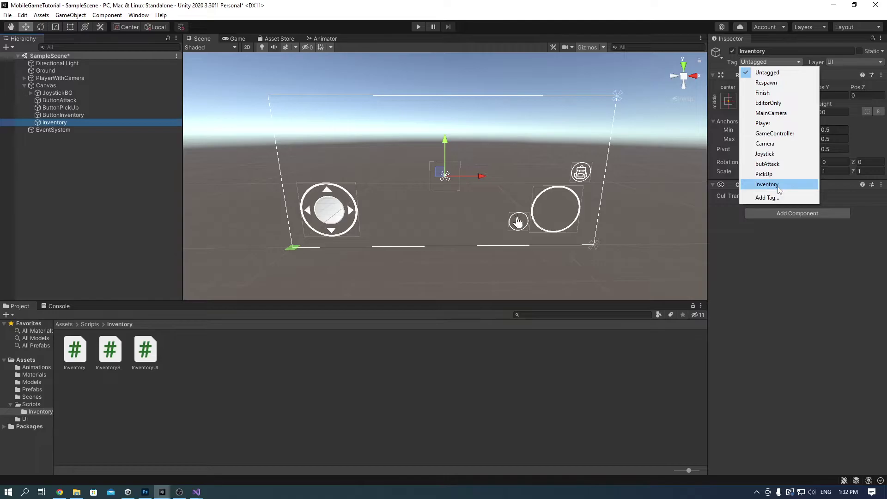
left_click(767, 184)
Set texture 640x480grrgdg0 to Sprite (2D and UI) with Multiple sprite mode and apply.
left_click(25, 419)
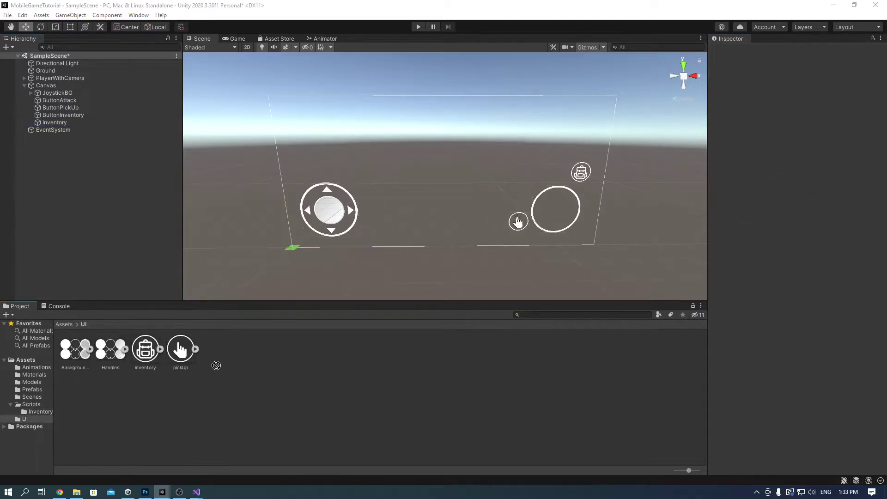
left_click(116, 362)
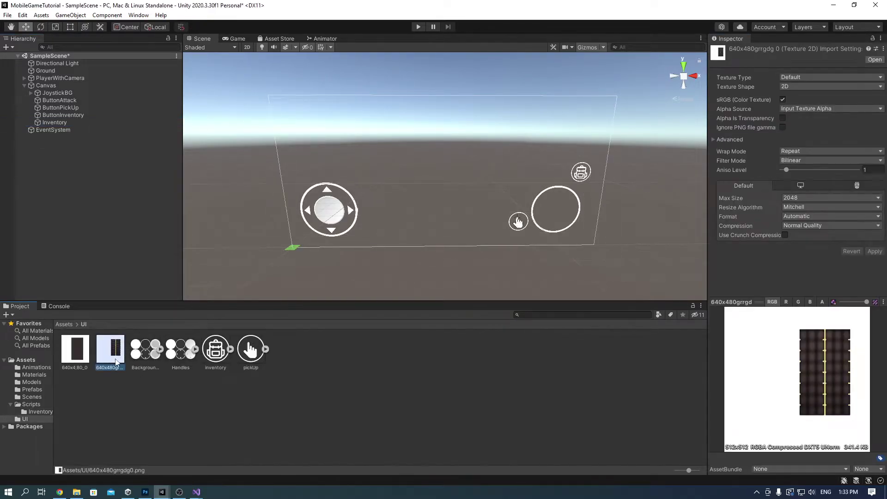
left_click(808, 78)
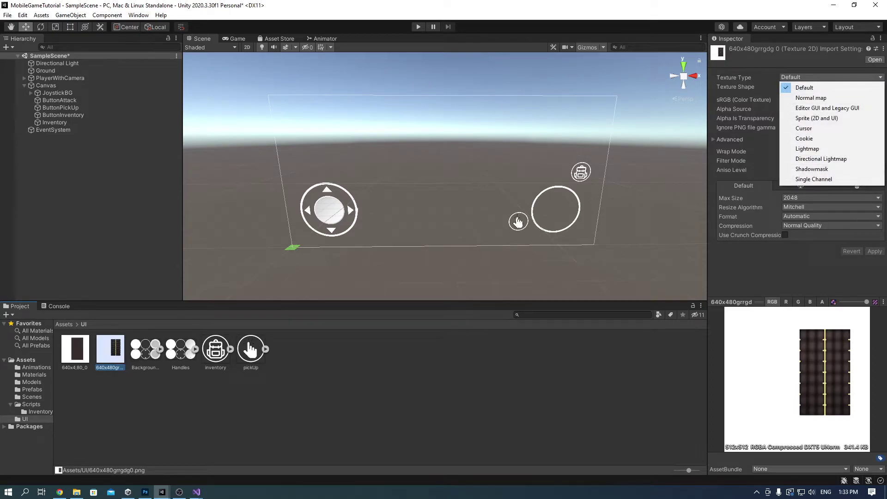
key("Escape")
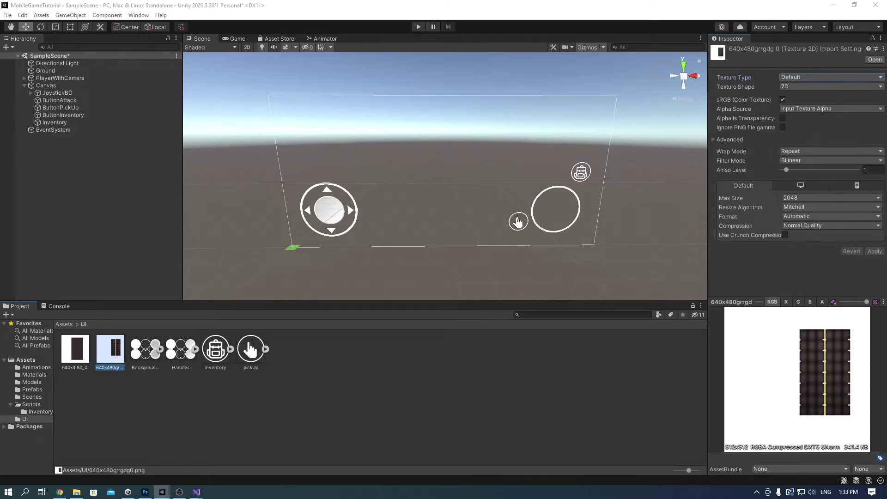
left_click(790, 78)
left_click(826, 121)
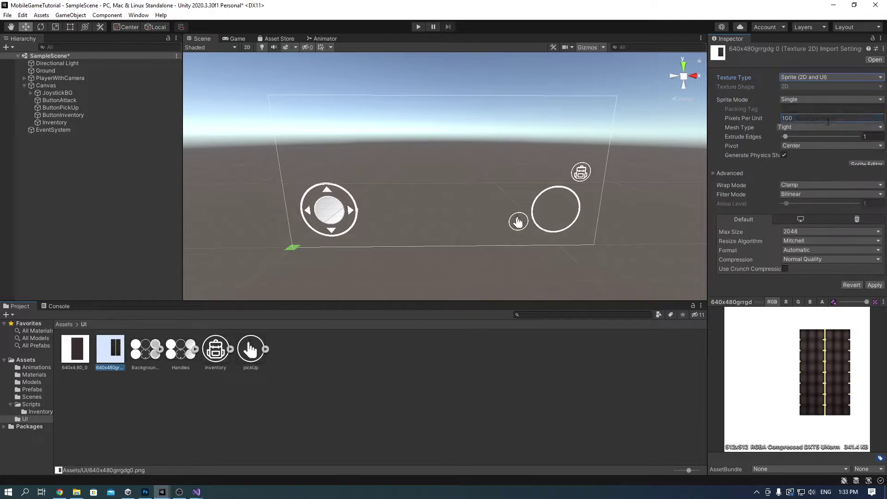
left_click(811, 98)
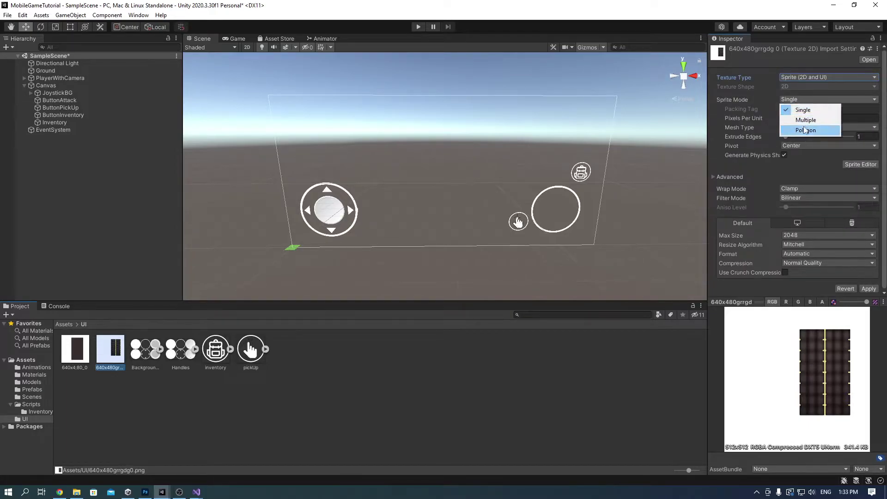
left_click(809, 117)
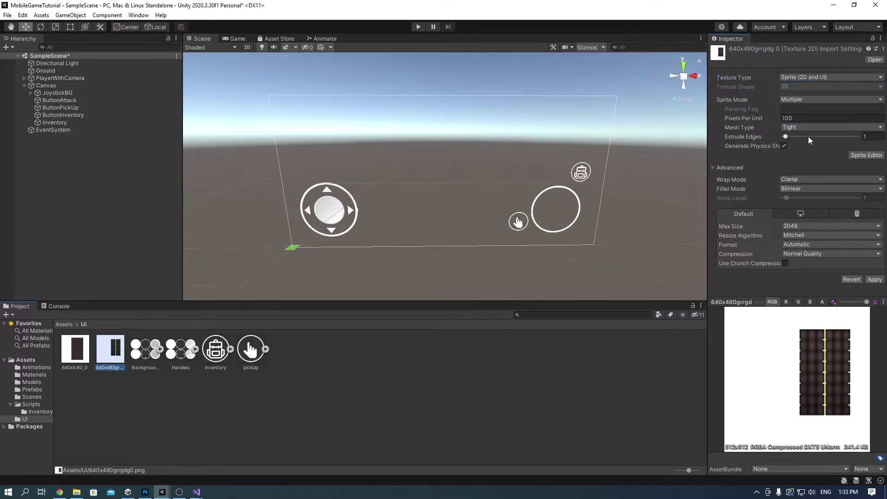
left_click(874, 280)
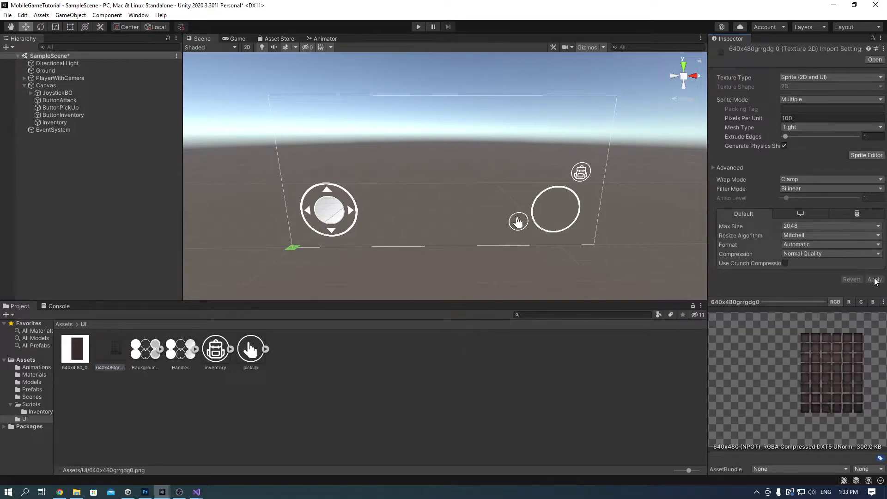
Set panel texture 640x4;80_0 to Sprite (2D and UI) with Multiple sprite mode and apply.
left_click(75, 349)
left_click(810, 77)
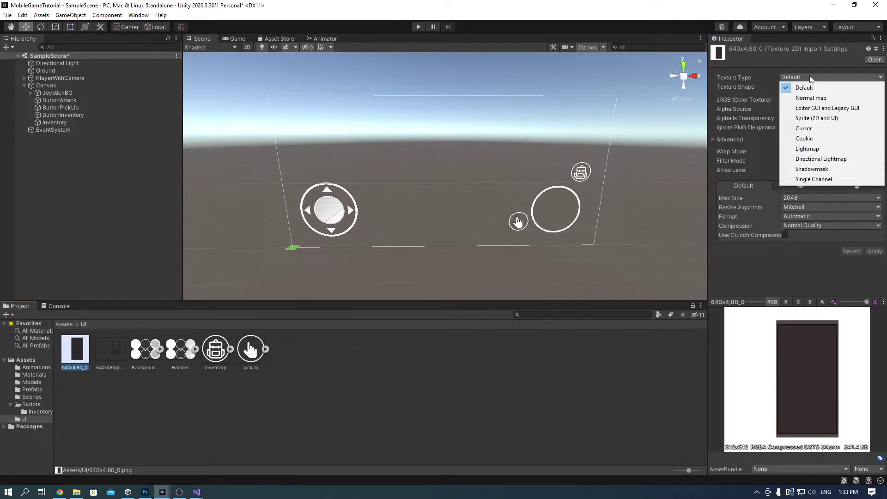
left_click(813, 121)
left_click(821, 98)
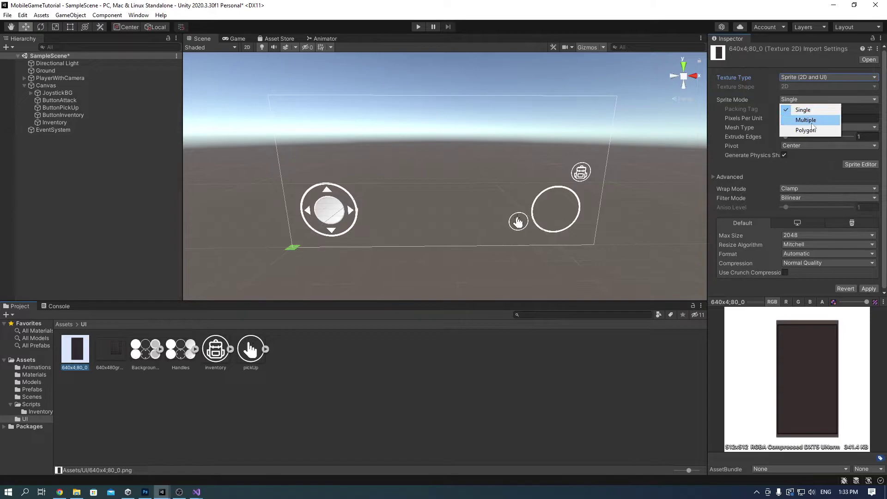
left_click(811, 121)
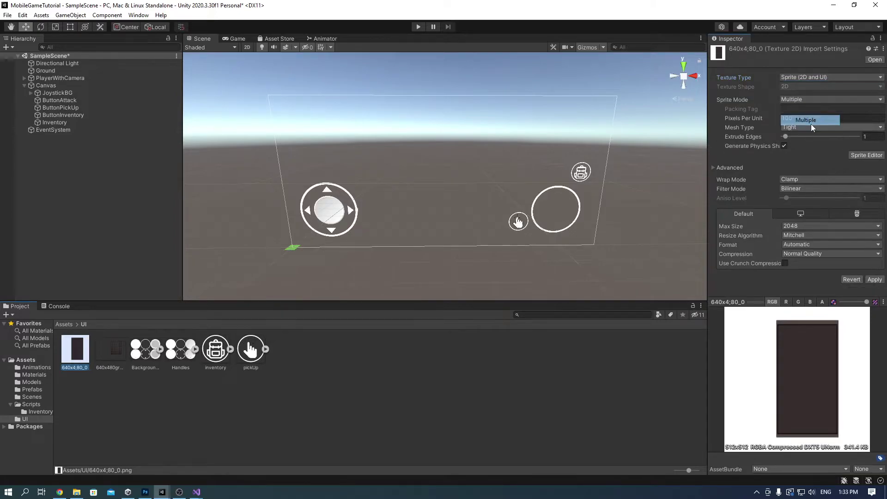
left_click(874, 280)
In the Sprite Editor, outline the top-left tile of 640x480grrgdg0, then close the editor.
left_click(109, 350)
left_click(866, 154)
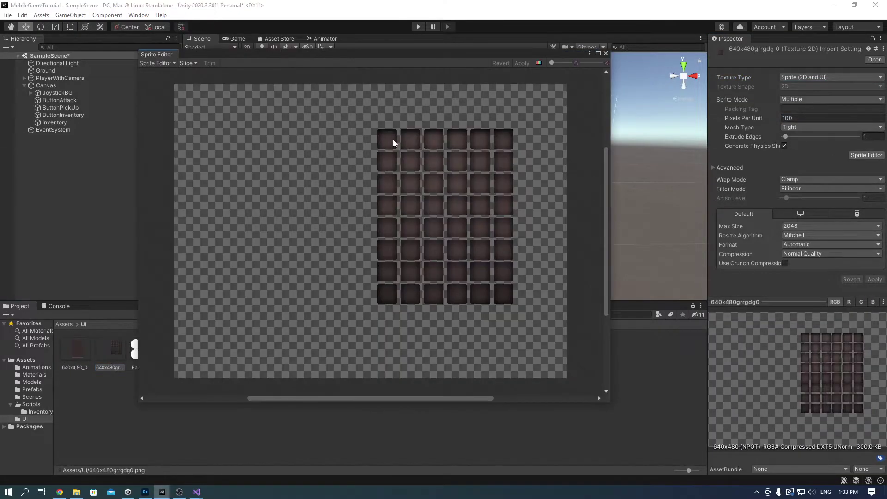
scroll(393, 140, "up", 4)
left_click_drag(340, 109, 439, 210)
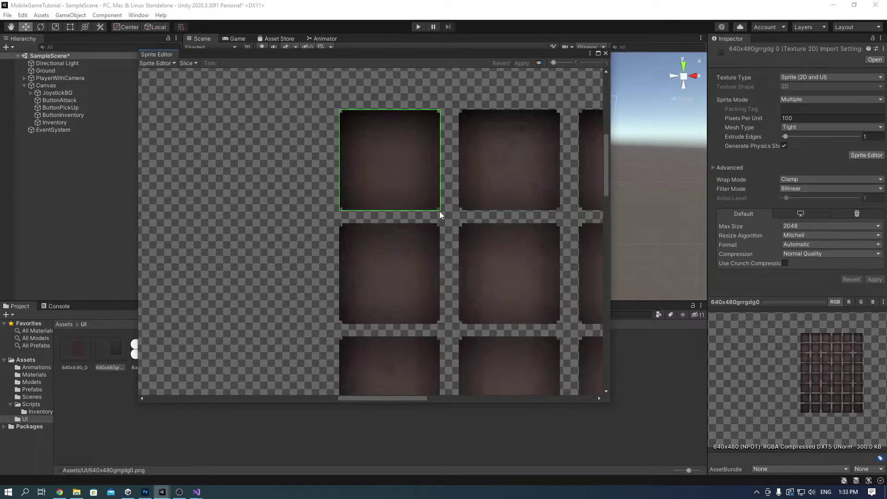
scroll(503, 176, "down", 3)
left_click(606, 54)
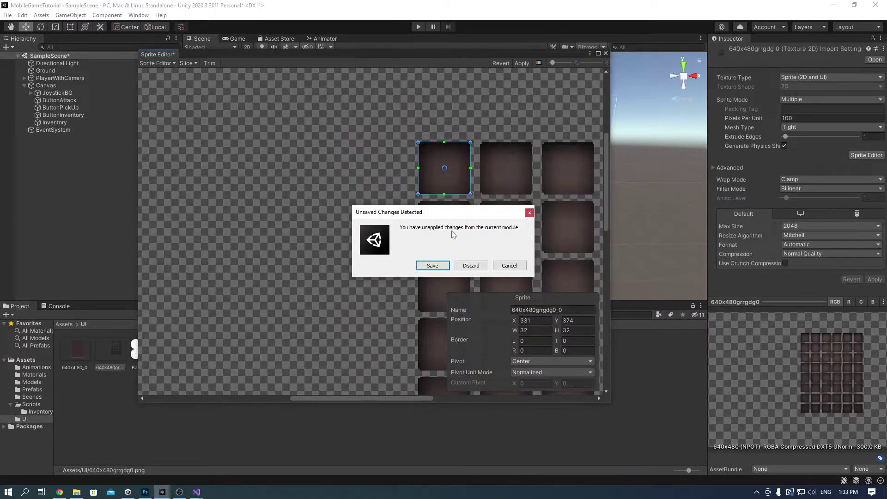
left_click(437, 268)
left_click(125, 350)
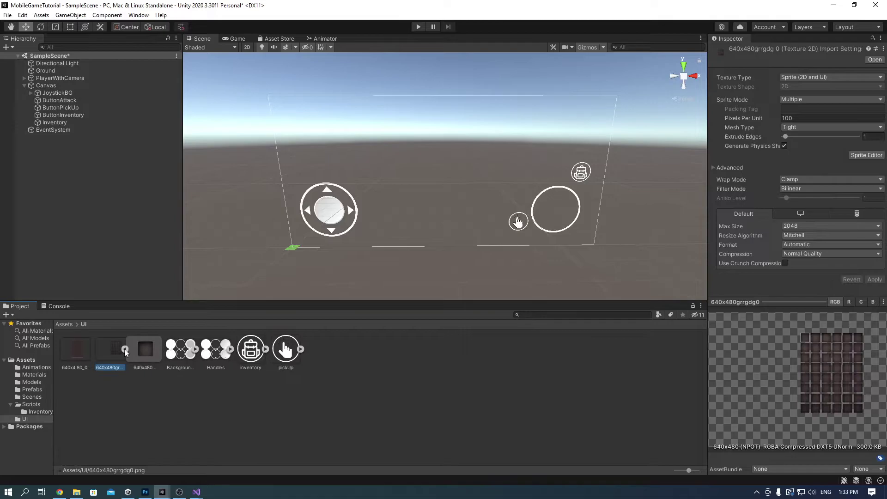
left_click(125, 351)
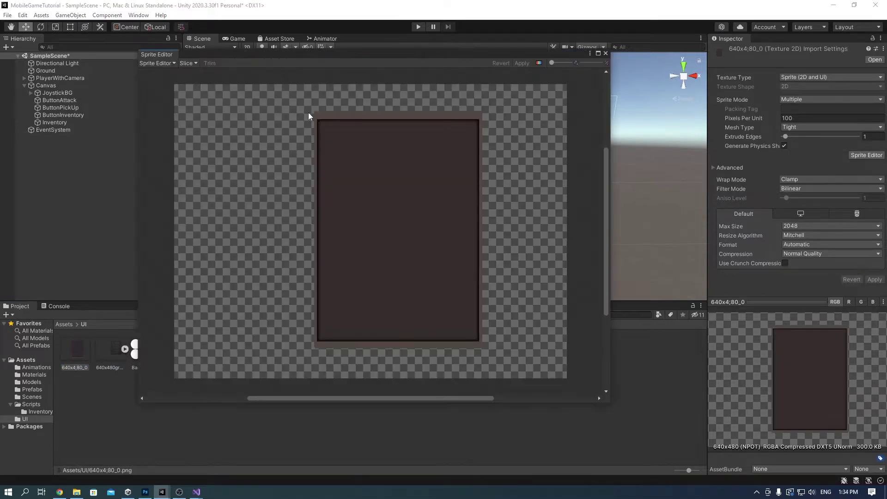
Replace the panel's old sprite rect with one around the whole dark panel, apply, and close.
scroll(307, 118, "up", 2)
scroll(307, 119, "up", 2)
left_click(519, 277)
key("Delete")
scroll(459, 212, "down", 3)
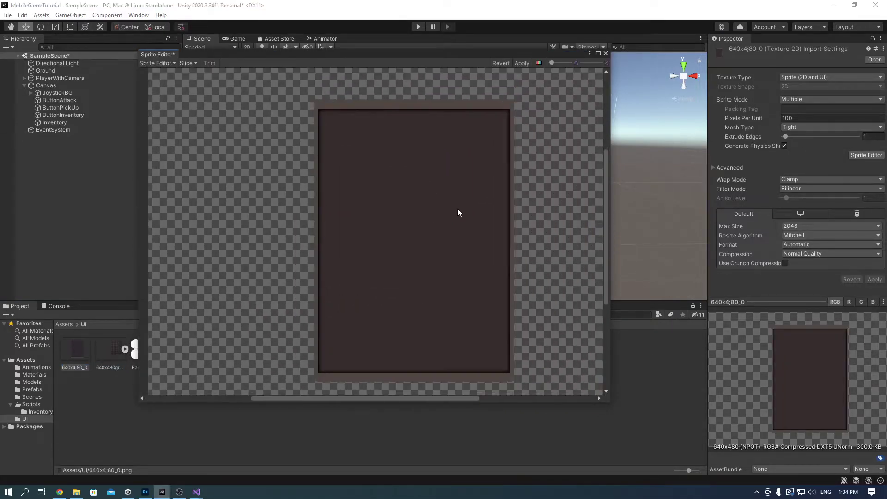
scroll(459, 212, "up", 1)
left_click_drag(272, 77, 490, 389)
scroll(301, 241, "up", 3)
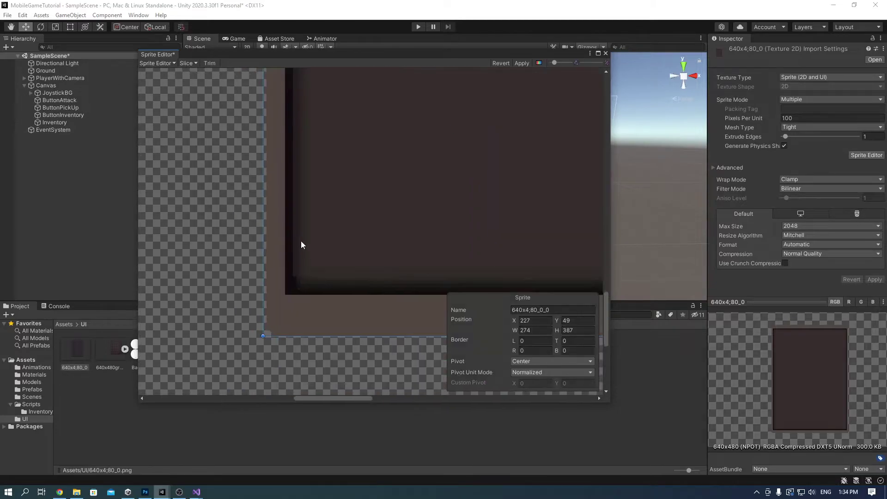
scroll(257, 323, "down", 1)
scroll(220, 236, "up", 4)
scroll(422, 253, "down", 2)
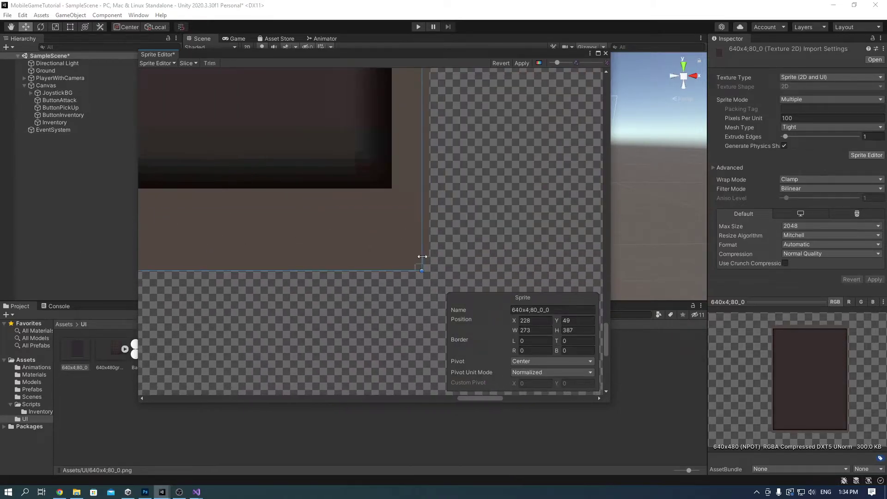
scroll(411, 153, "up", 2)
scroll(406, 188, "down", 1)
scroll(508, 199, "up", 4)
scroll(357, 142, "down", 4)
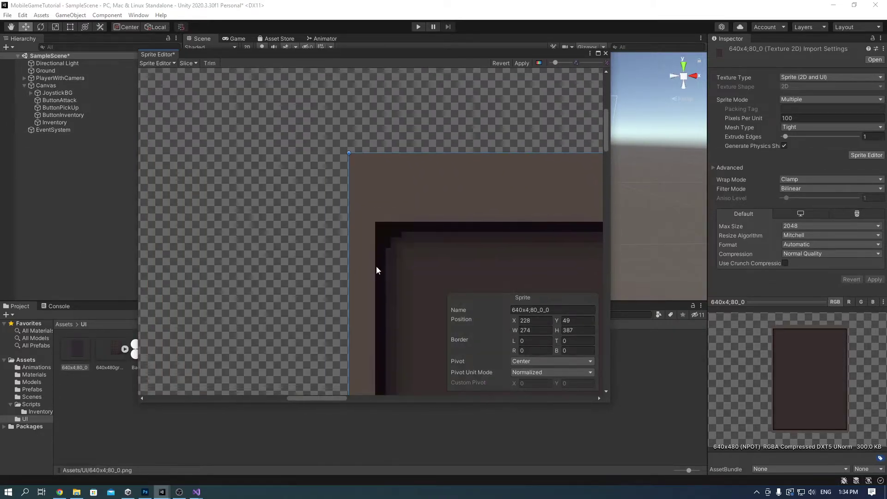
left_click(521, 62)
left_click(606, 53)
Create an ItemsParent image under Inventory that shows the 640x4;80_0_0 panel sprite.
left_click(68, 116)
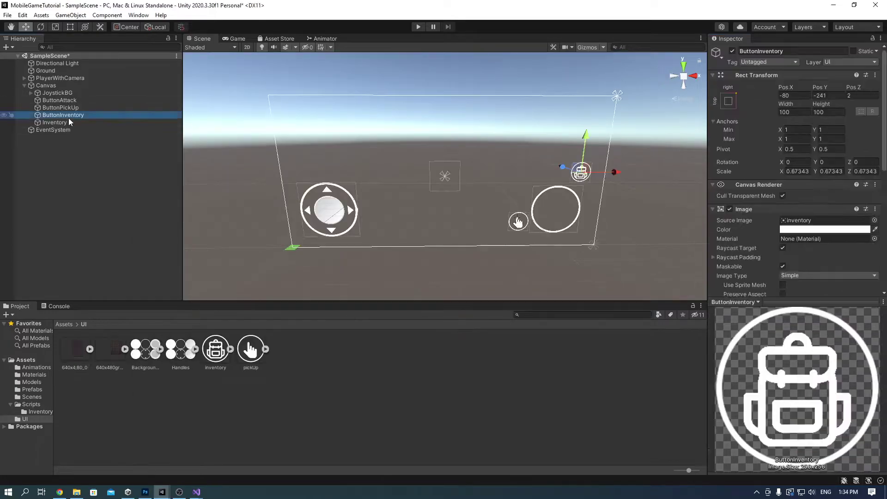
left_click(61, 121)
right_click(61, 121)
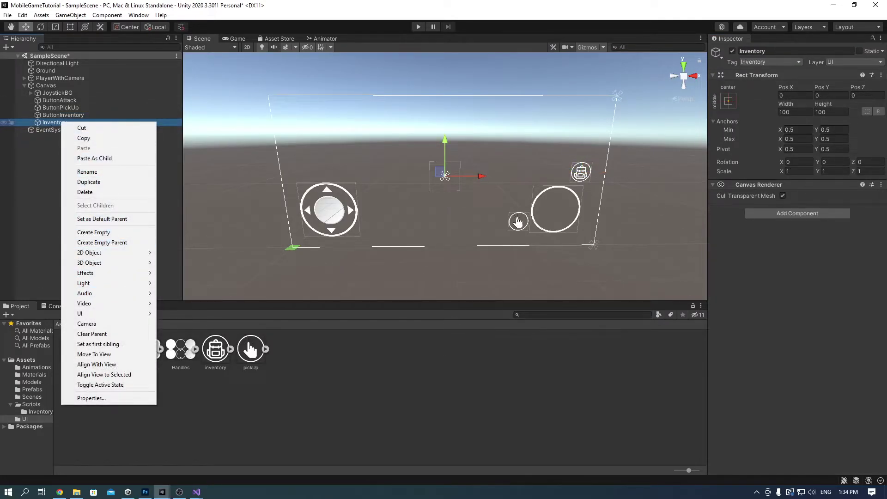
mouse_move(98, 314)
left_click(199, 334)
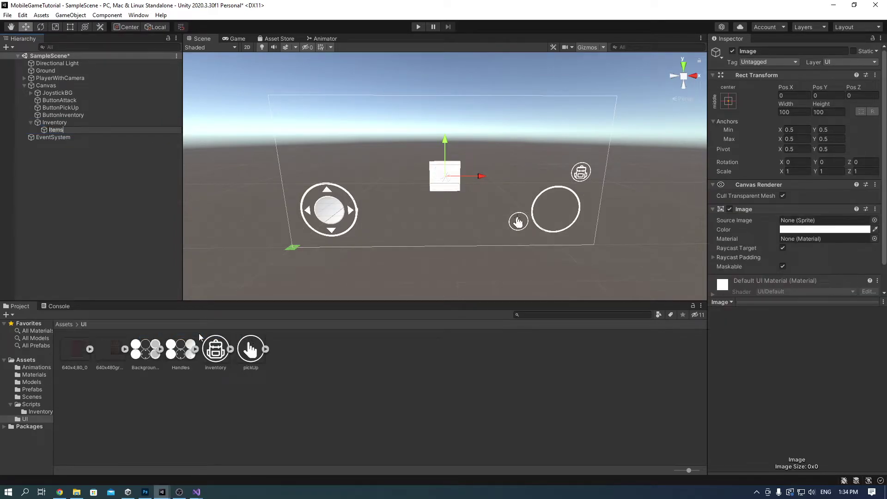
type("ItemsParent")
key("Return")
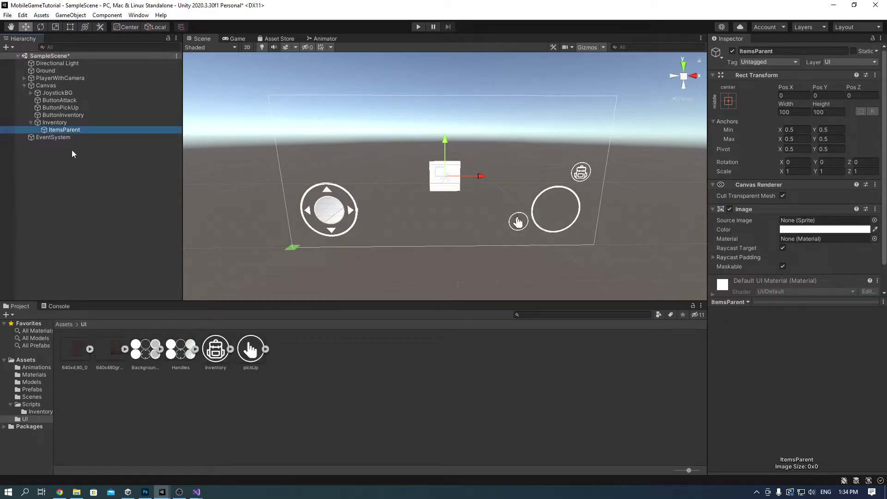
left_click(874, 220)
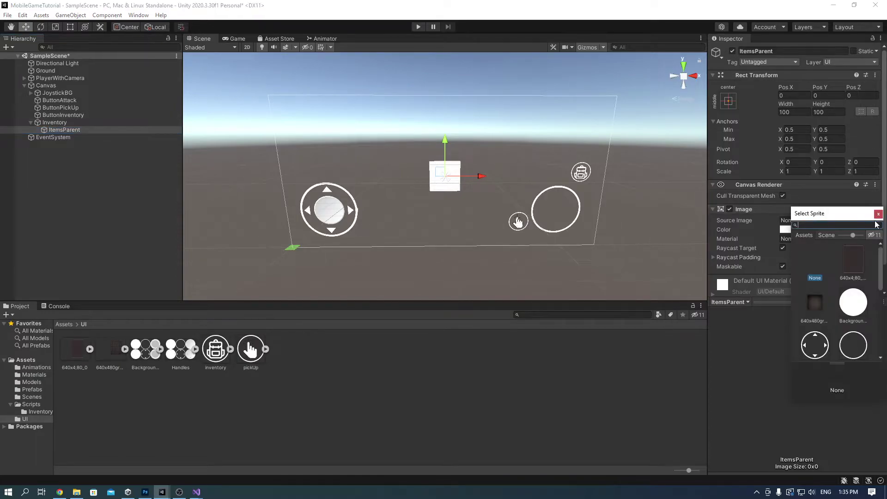
left_click(855, 274)
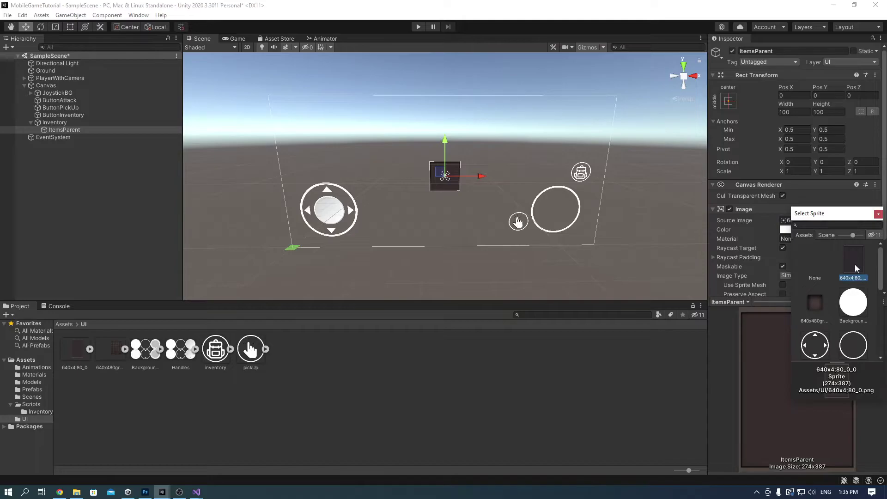
double_click(854, 264)
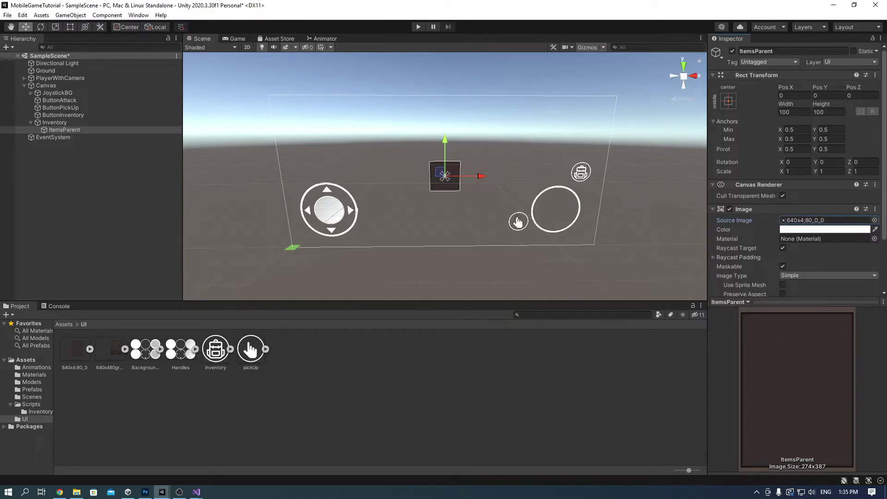
Add a Grid Layout Group to ItemsParent with 60×60 cells and horizontal spacing 6.
scroll(783, 284, "down", 3)
left_click(783, 283)
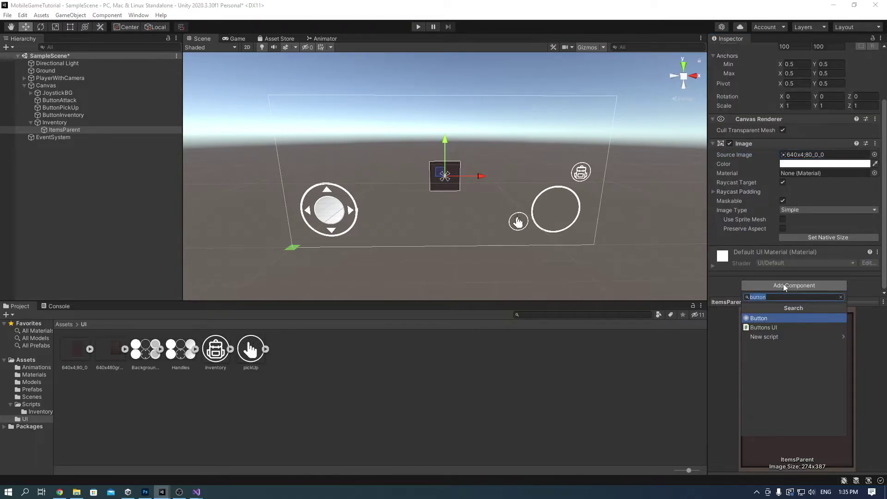
type("grid")
key("Down")
key("Return")
scroll(784, 286, "down", 3)
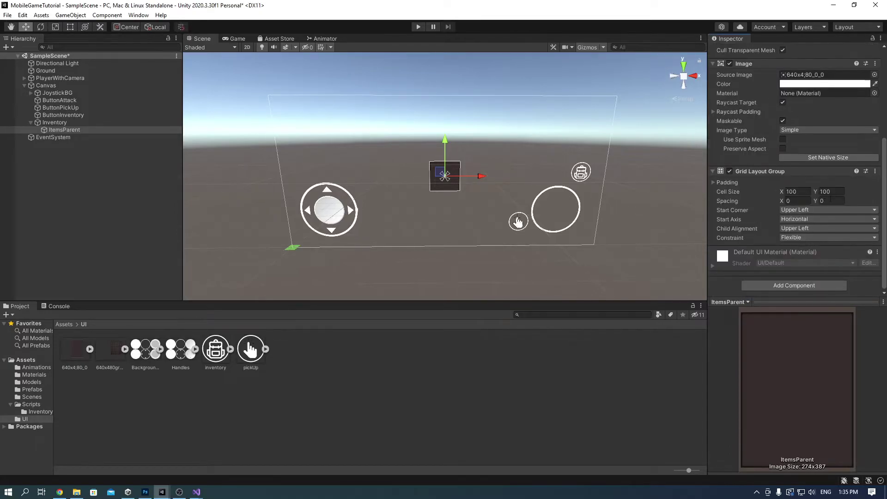
type("60")
key("Tab")
type("60")
key("Tab")
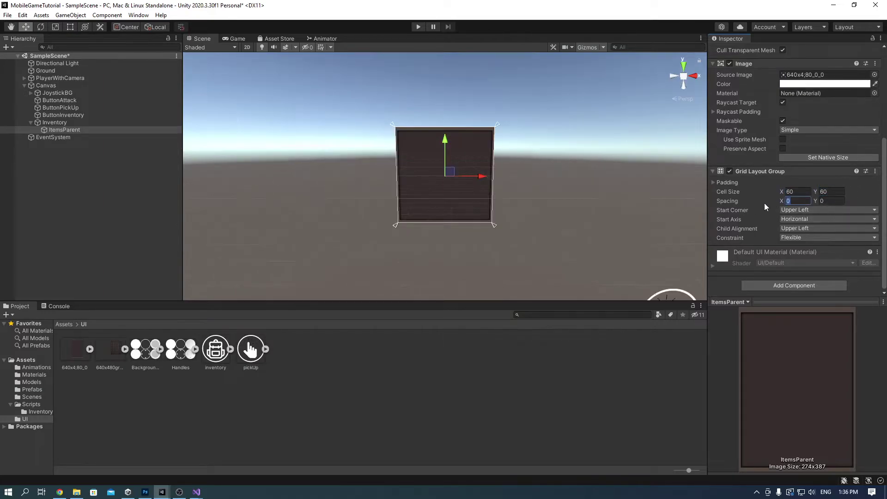
type("6")
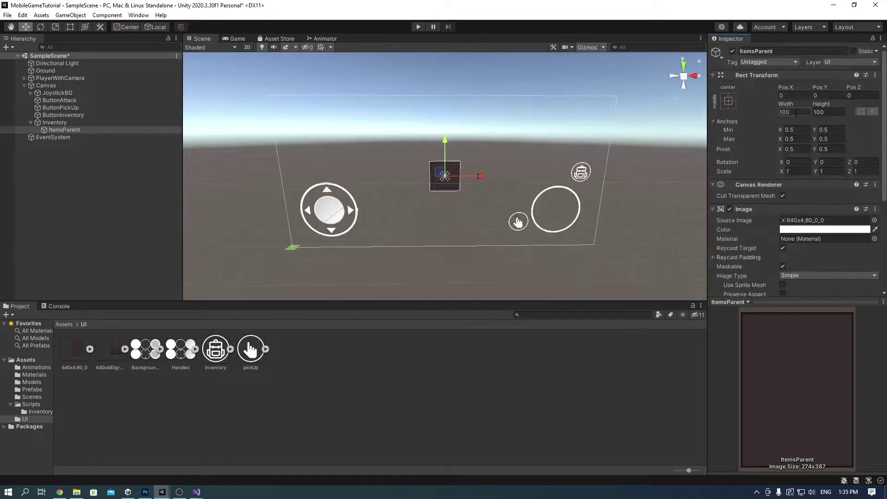
Stretch ItemsParent to fill its parent and anchor Inventory to the top-right corner.
left_click(730, 102)
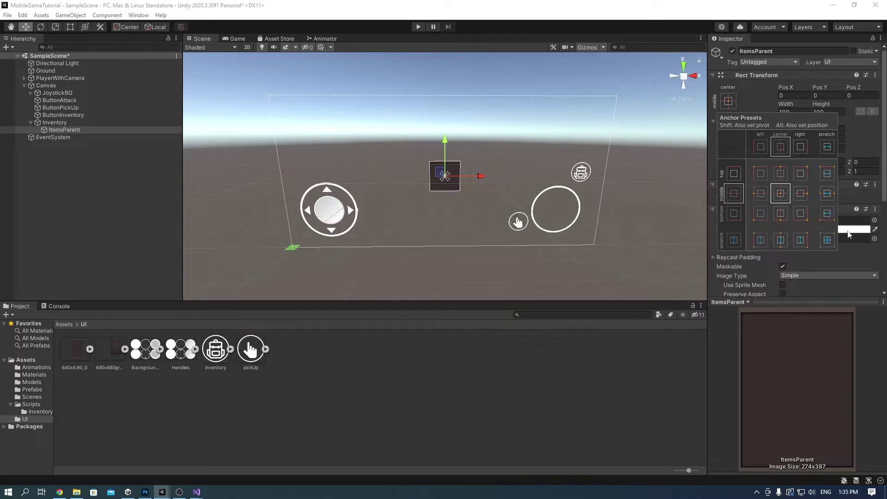
left_click(831, 243)
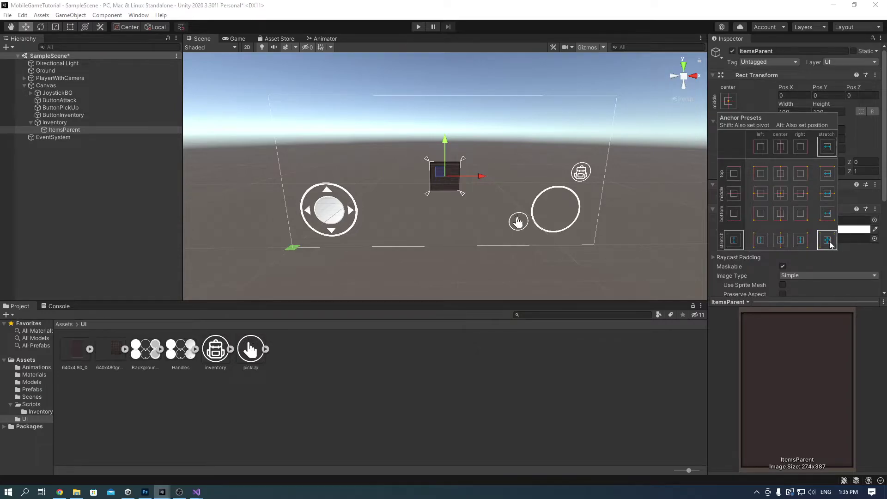
left_click(750, 88)
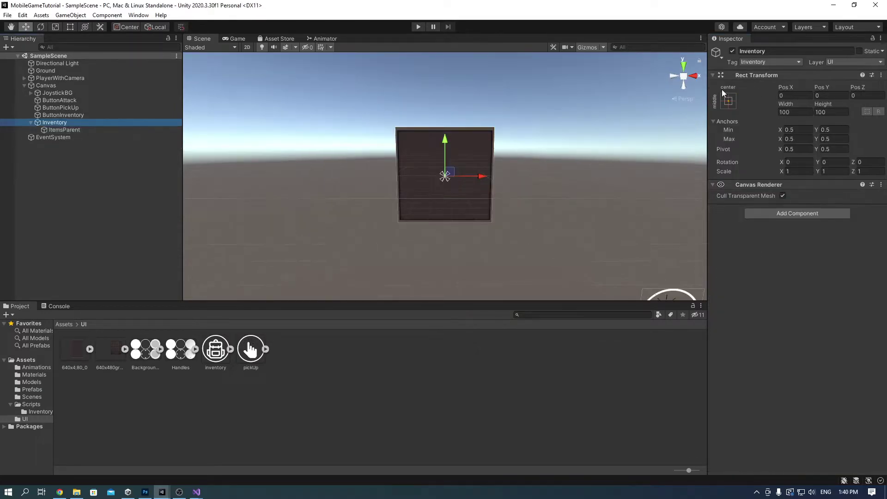
left_click(729, 101)
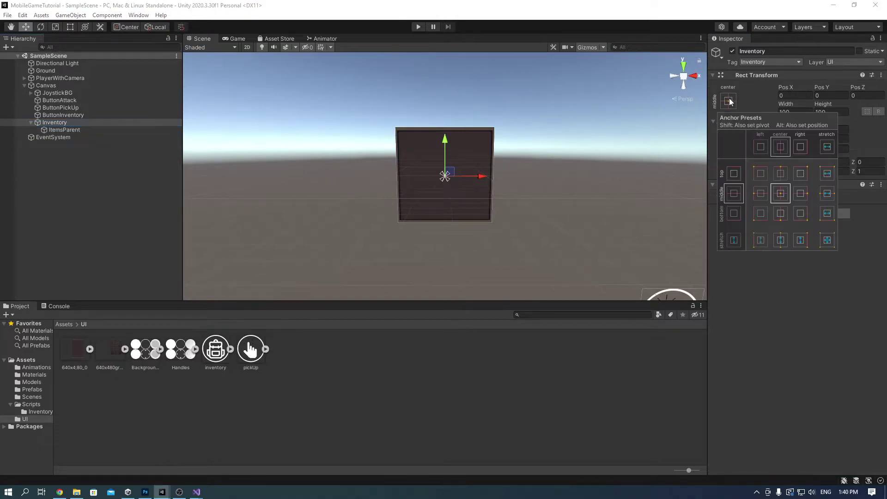
left_click(802, 172)
left_click(752, 87)
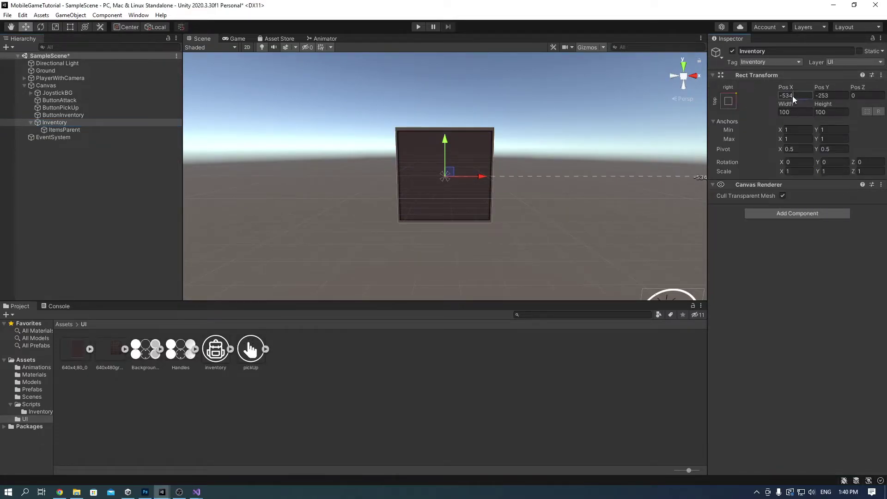
Resize the Inventory panel to 235.3 by 288.4 and position it beside the player.
scroll(631, 163, "down", 5)
left_click_drag(480, 175, 558, 167)
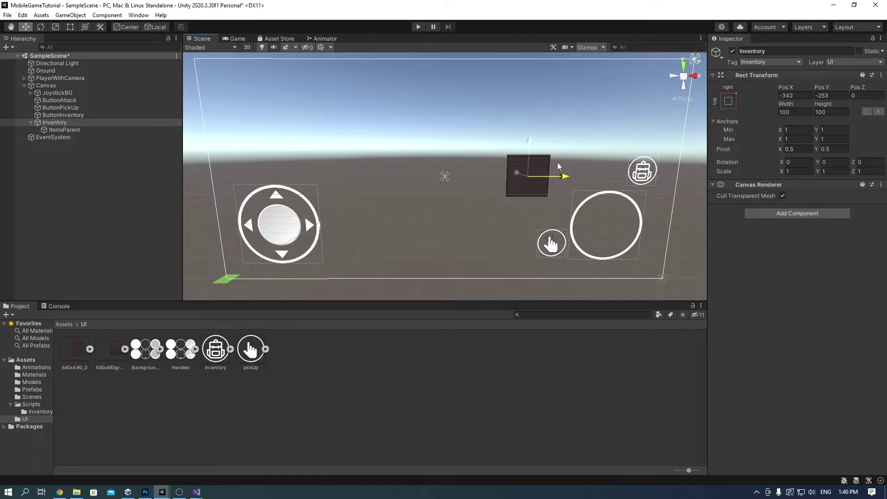
left_click_drag(528, 139, 537, 97)
left_click(795, 112)
type("235.3")
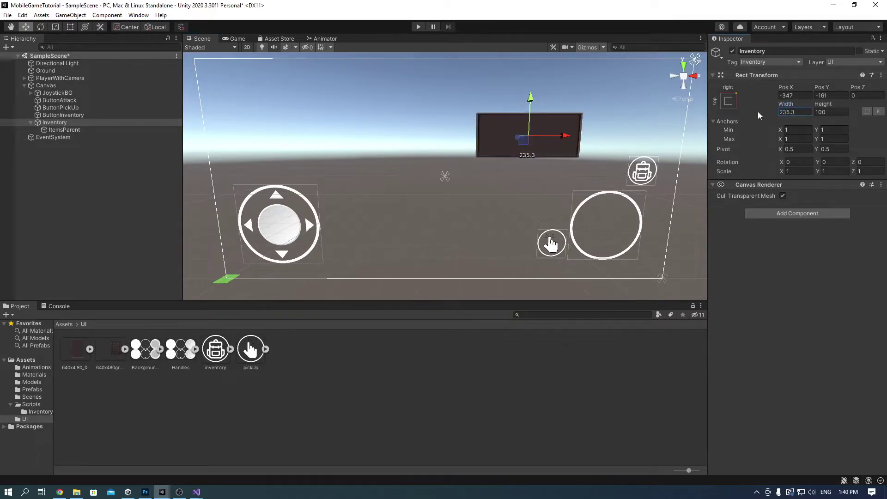
left_click_drag(823, 103, 863, 104)
left_click(227, 40)
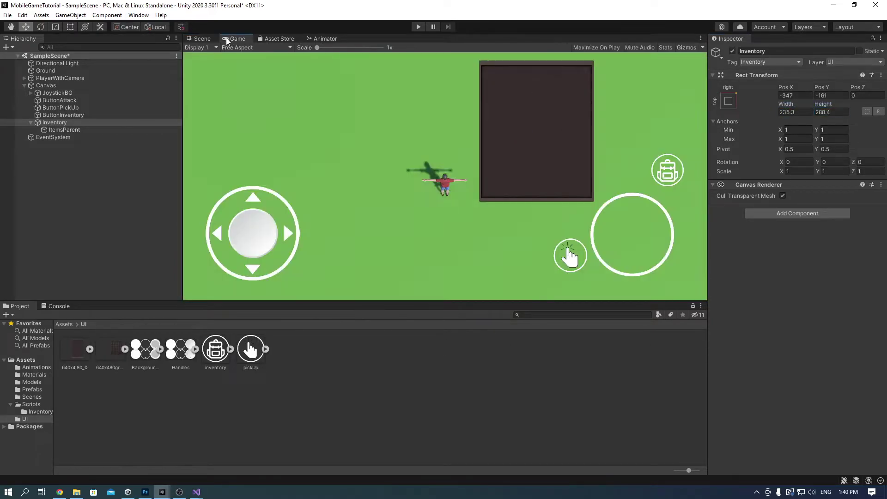
left_click(202, 39)
left_click_drag(518, 145, 505, 165)
left_click(230, 40)
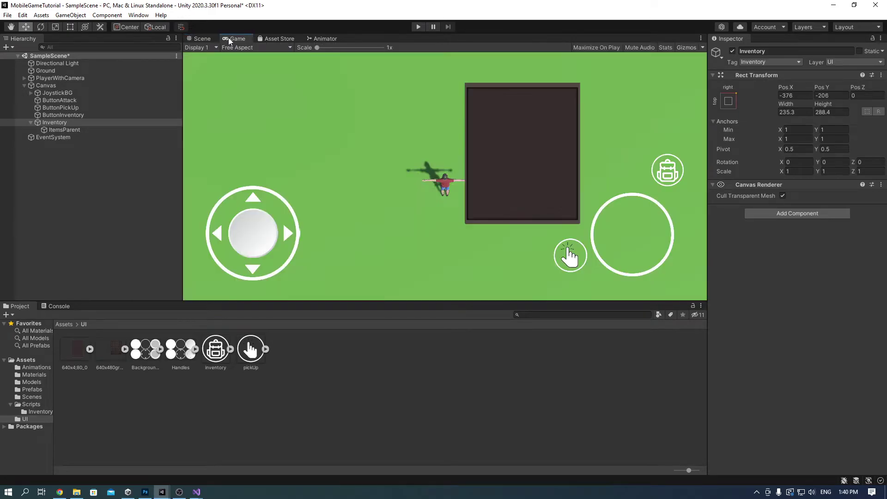
Try Inventory scale values 1.2, 1.25 and 1.33, adjusting placement while comparing in the Game view.
left_click(793, 171)
type("1.2")
key("Tab")
type("1.25")
key("Tab")
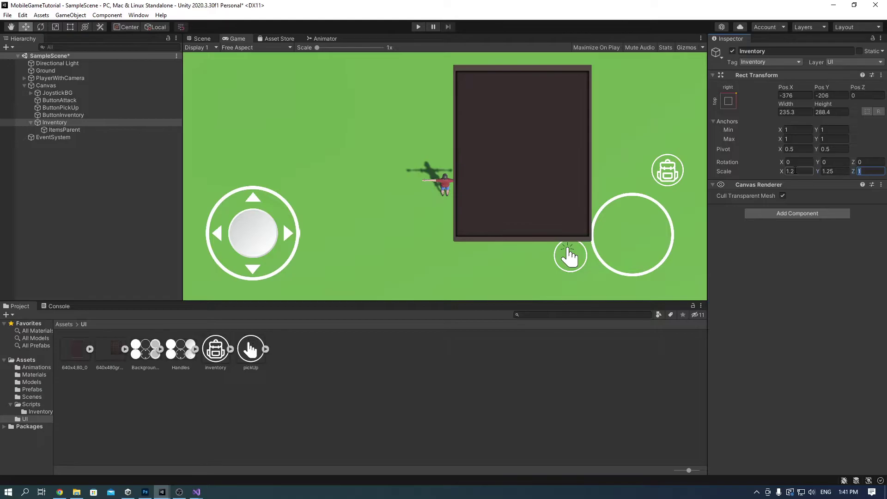
type("1.33")
left_click(201, 39)
left_click_drag(513, 156, 498, 140)
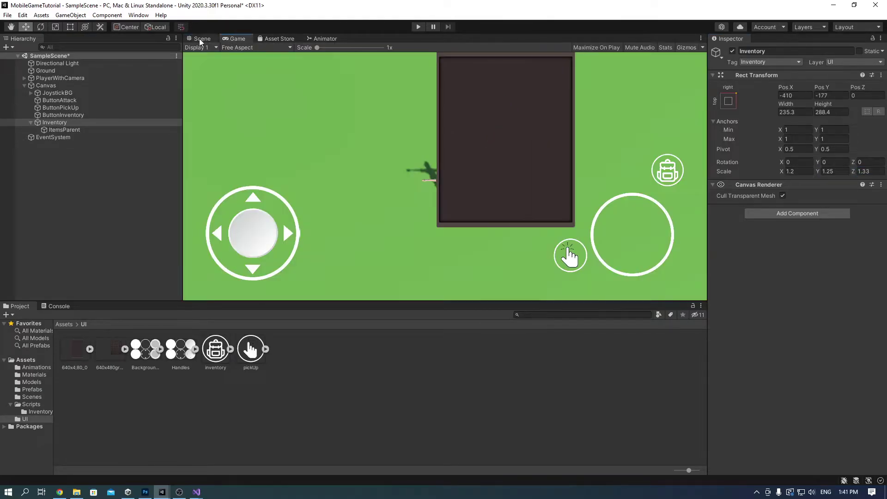
left_click(199, 40)
left_click(235, 38)
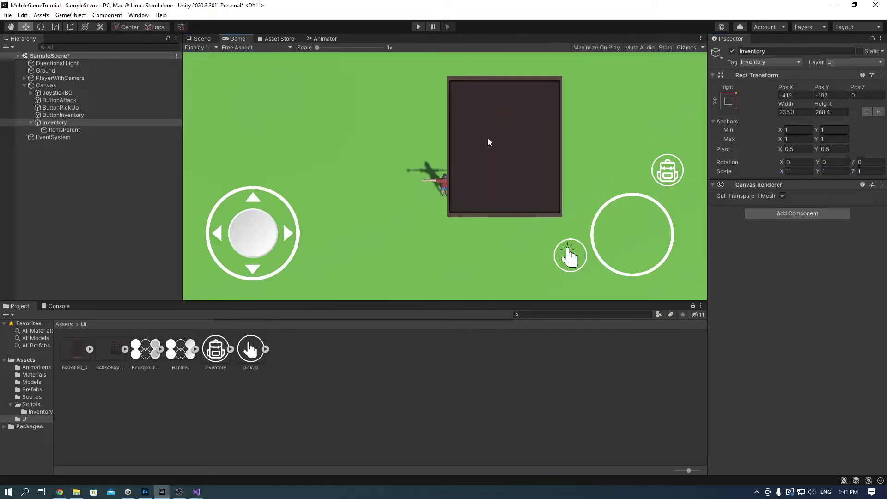
left_click(201, 39)
Create a UI image under ItemsParent named InventorySlot.
left_click(71, 131)
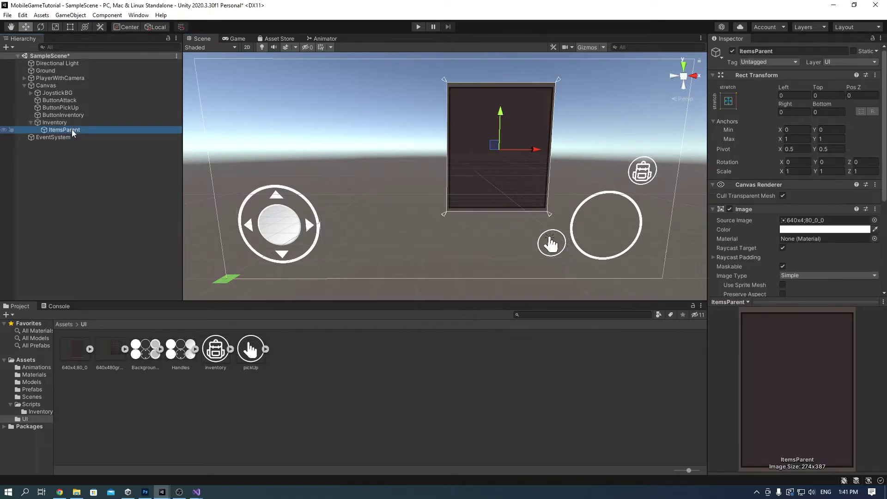
right_click(74, 130)
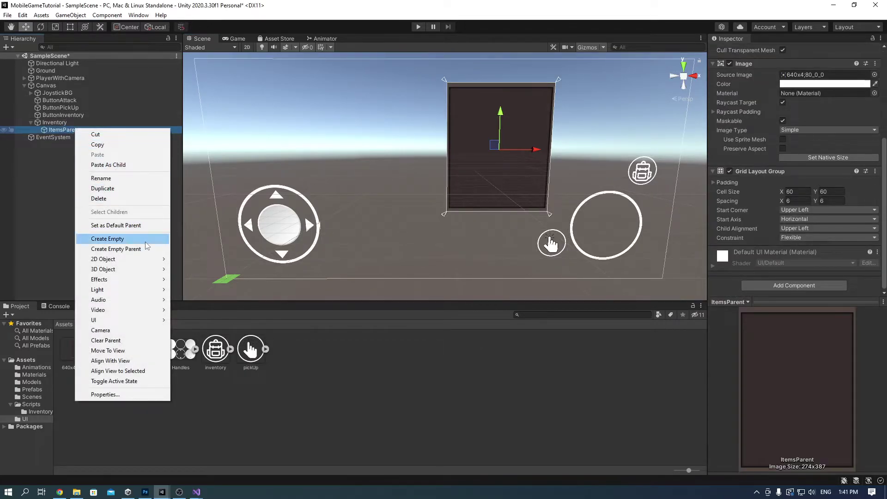
mouse_move(131, 321)
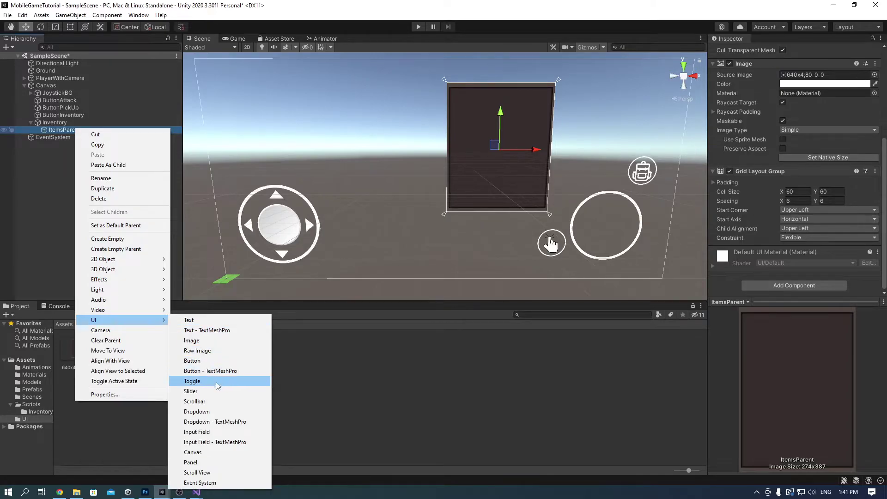
left_click(223, 341)
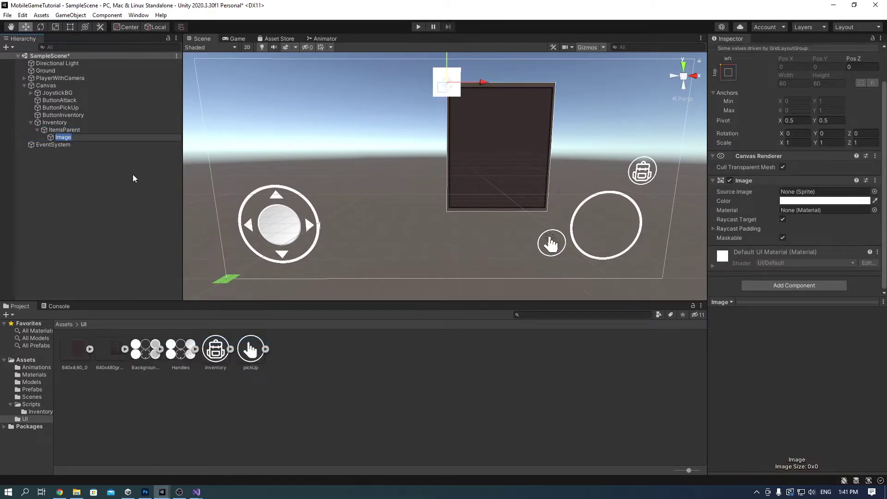
type("InventorySlot")
key("Return")
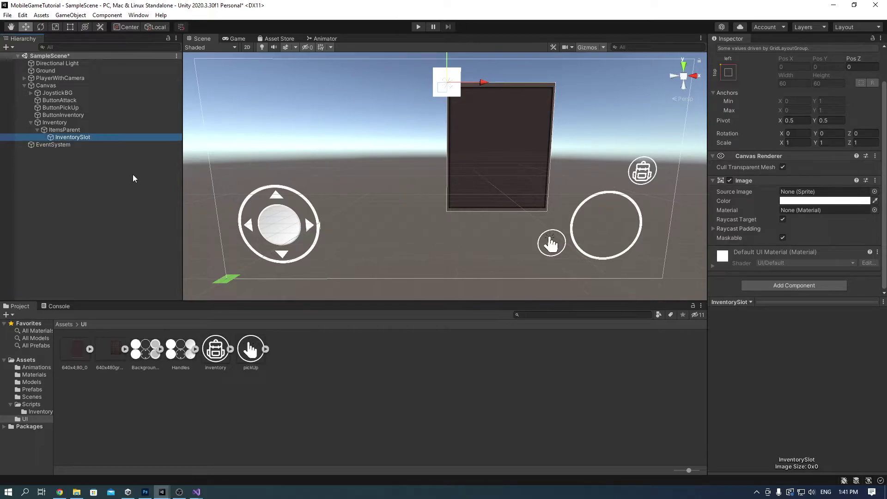
Remove InventorySlot's Image component and attach the InventorySlot script.
left_click(875, 181)
left_click(852, 202)
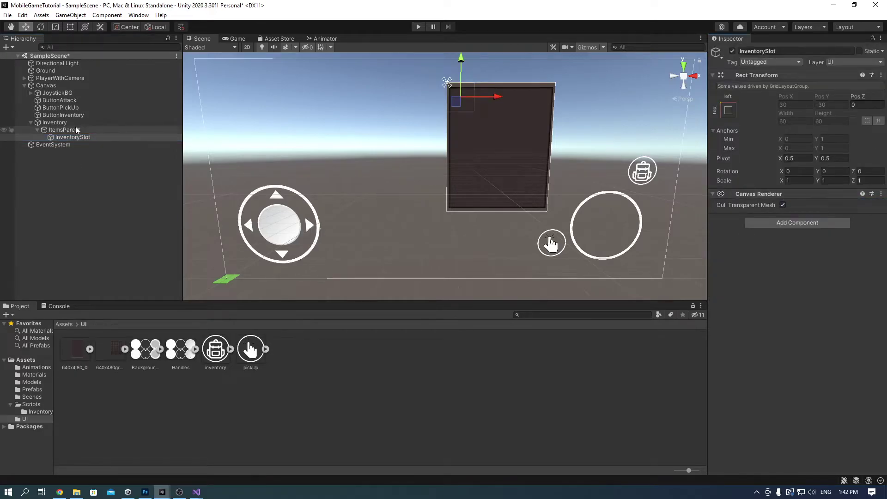
left_click(41, 411)
left_click_drag(109, 350, 747, 296)
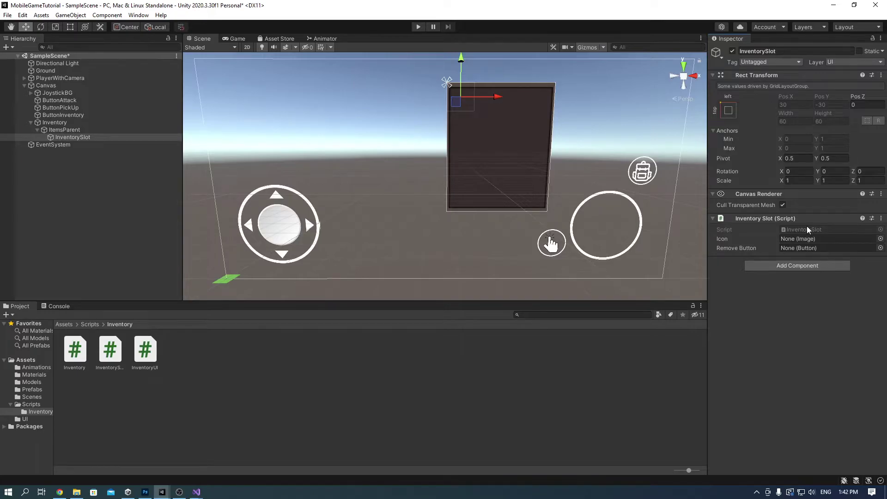
Create an ItemButton image under InventorySlot using the dark slot sprite.
right_click(63, 138)
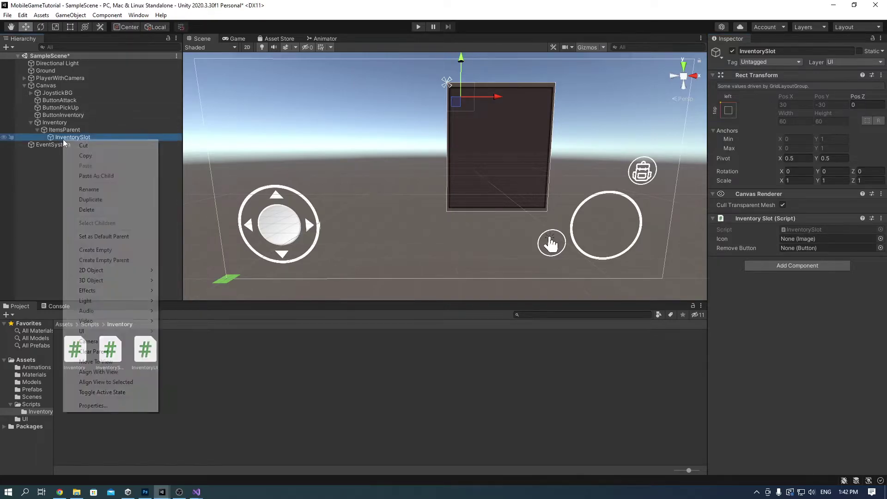
mouse_move(129, 336)
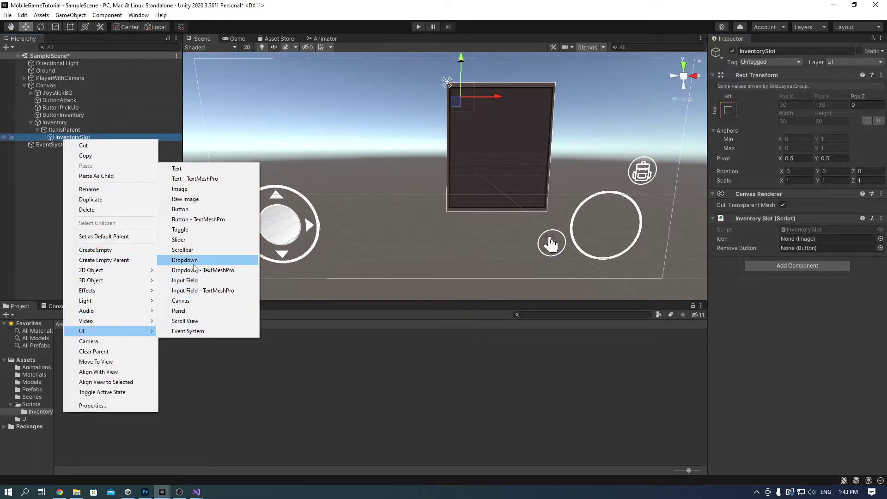
left_click(180, 189)
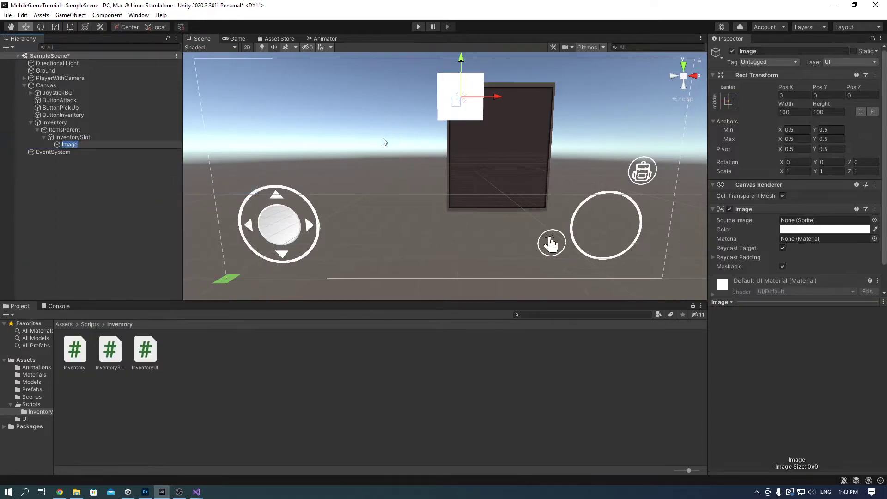
type("ItemButton")
key("Return")
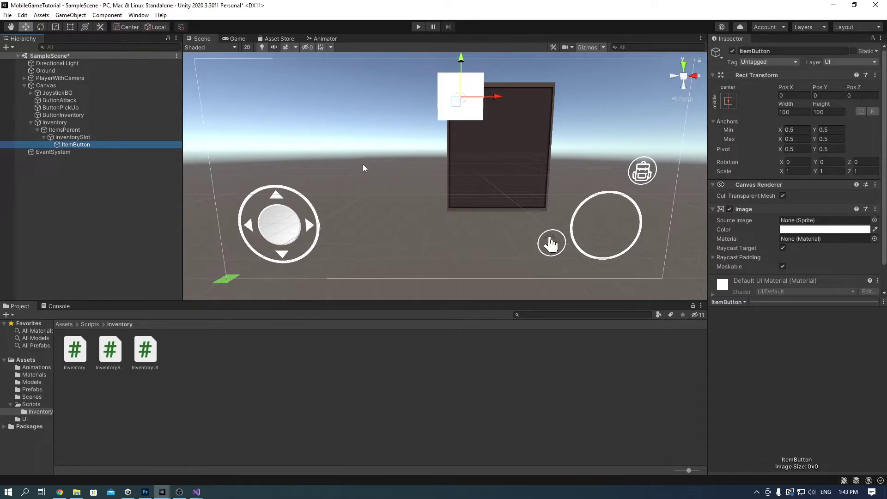
left_click(874, 220)
double_click(815, 297)
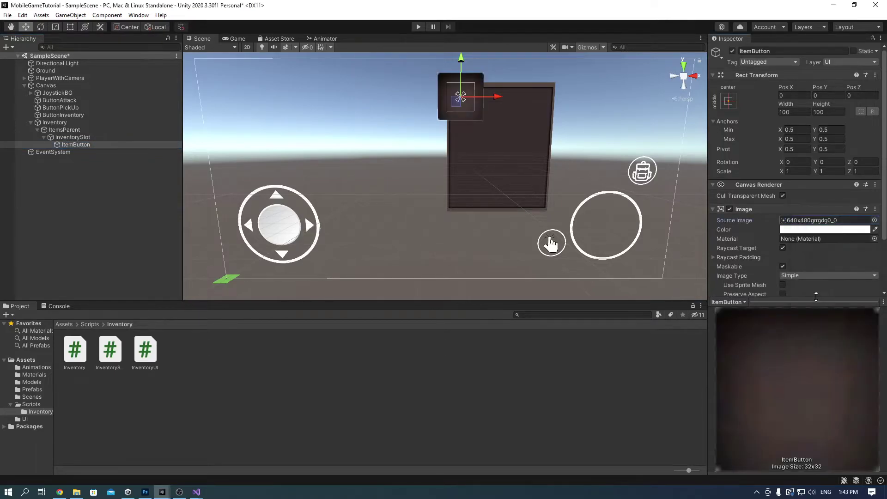
Add a Button to ItemButton whose On Click calls InventorySlot.UseItem.
scroll(789, 239, "down", 3)
left_click(792, 286)
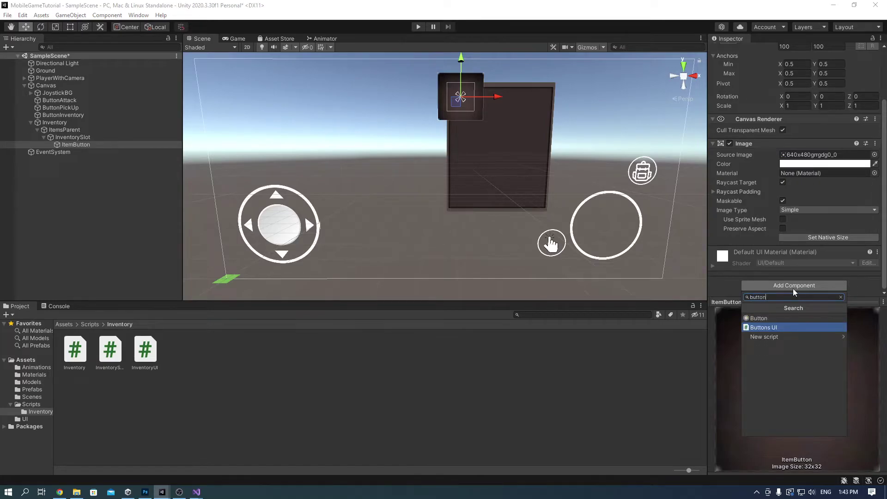
left_click(768, 319)
scroll(838, 233, "down", 5)
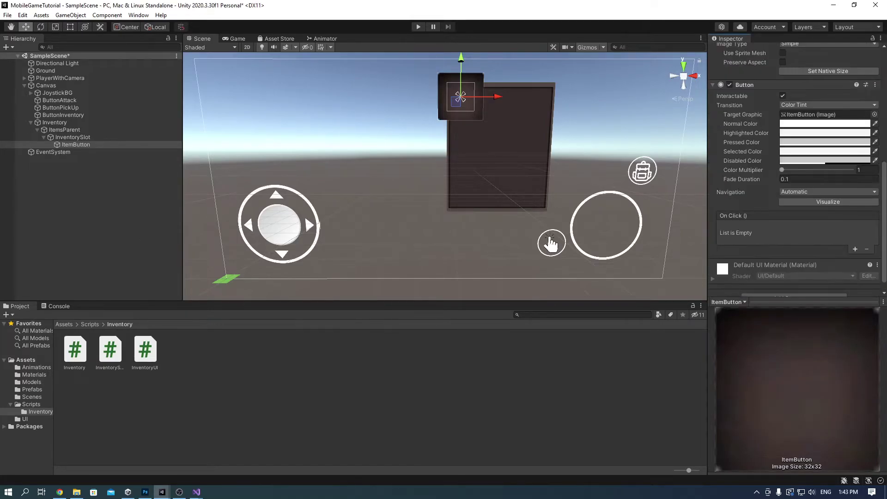
left_click(855, 249)
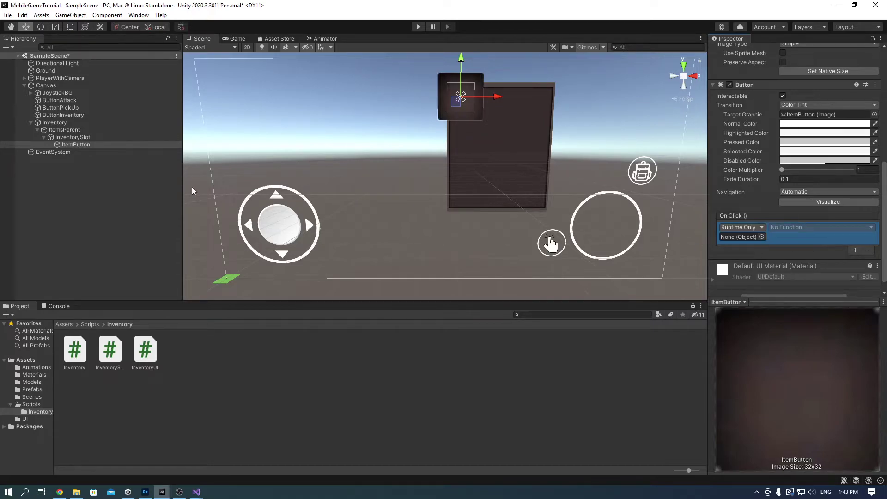
left_click(86, 137)
left_click_drag(86, 137, 755, 236)
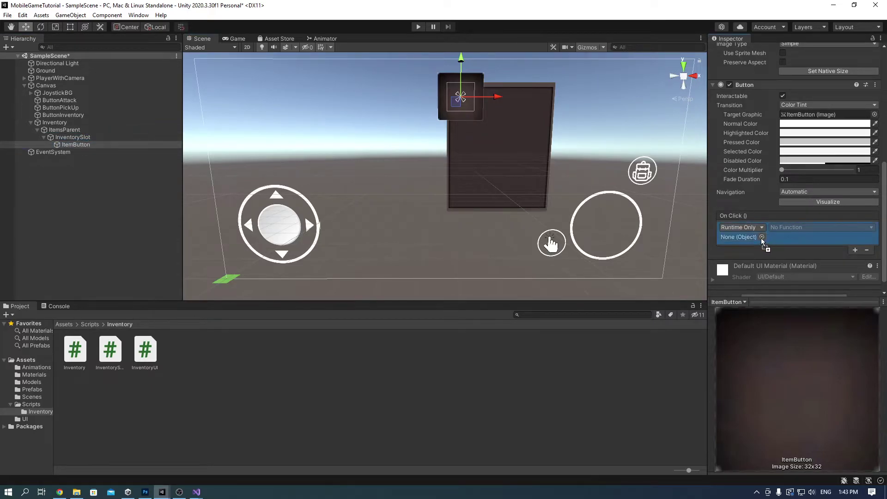
left_click(822, 227)
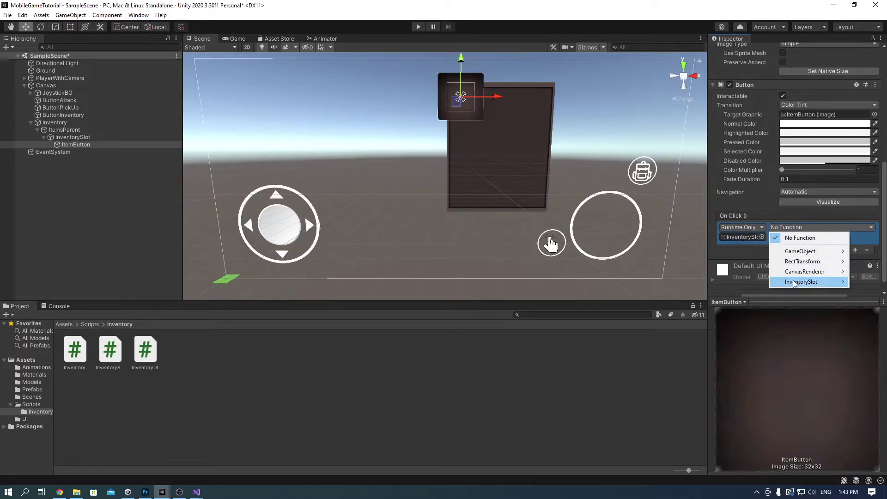
mouse_move(793, 283)
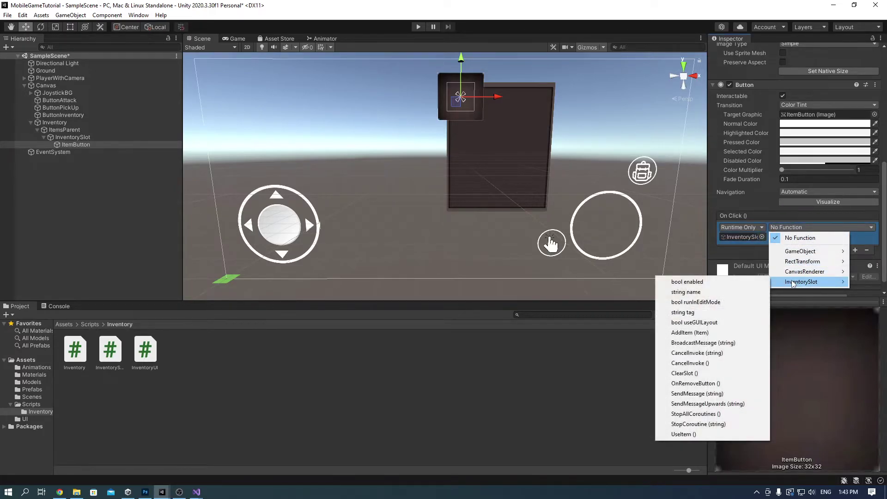
left_click(707, 434)
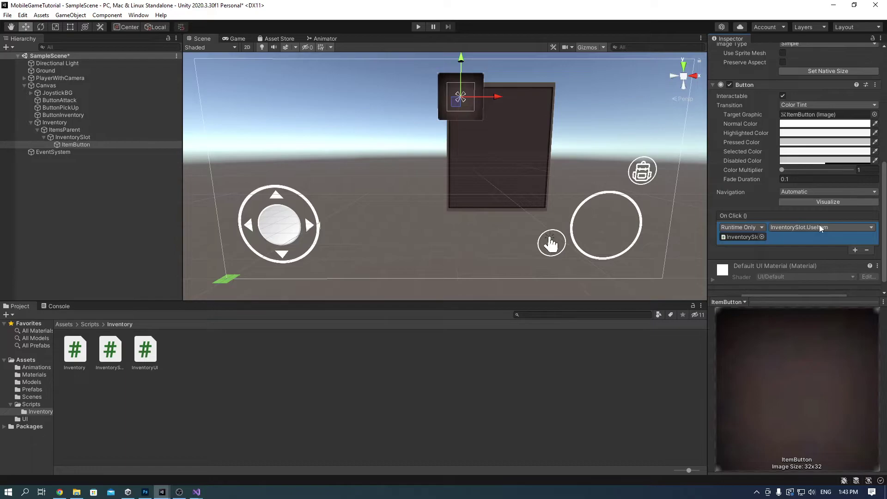
Size ItemButton to 47.985 by 53.98 and place it at the panel's top-left.
scroll(820, 228, "up", 10)
left_click(791, 111)
type("47.985")
key("Tab")
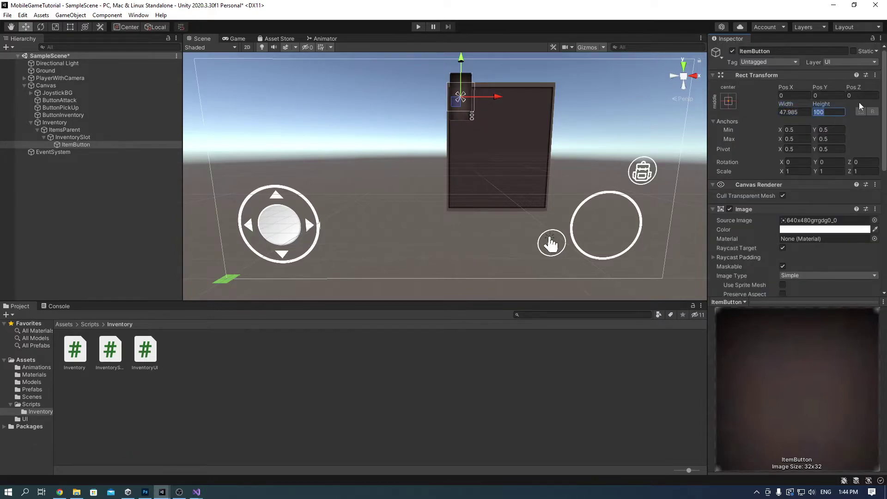
type("53.98")
scroll(490, 92, "up", 5)
middle_click_drag(531, 73, 442, 131)
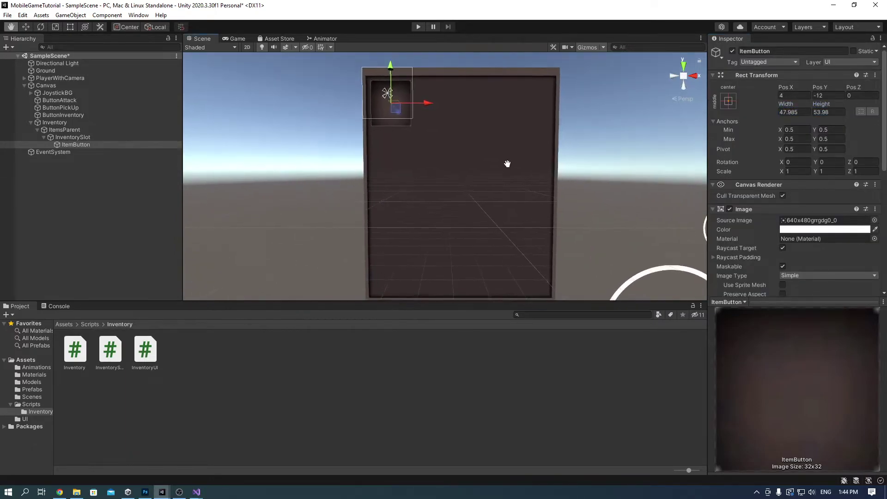
left_click_drag(396, 97, 151, 157)
Create an Icon image under ItemButton and hide its white image.
right_click(85, 144)
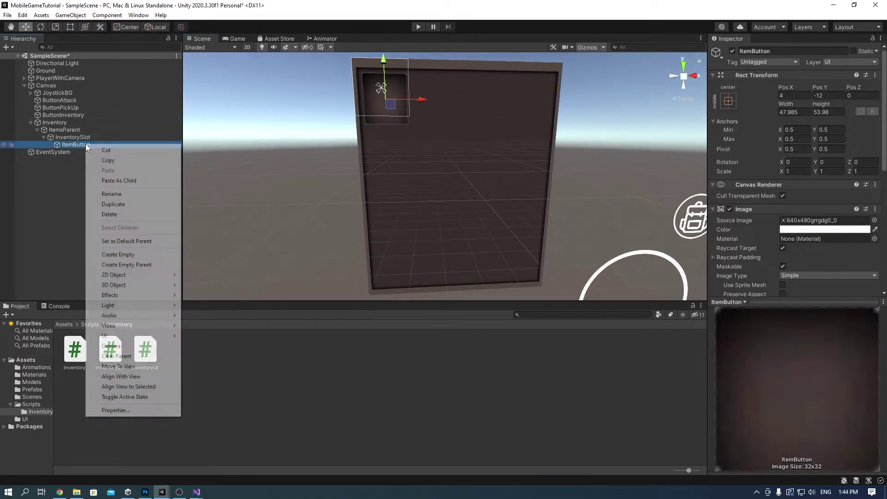
mouse_move(126, 335)
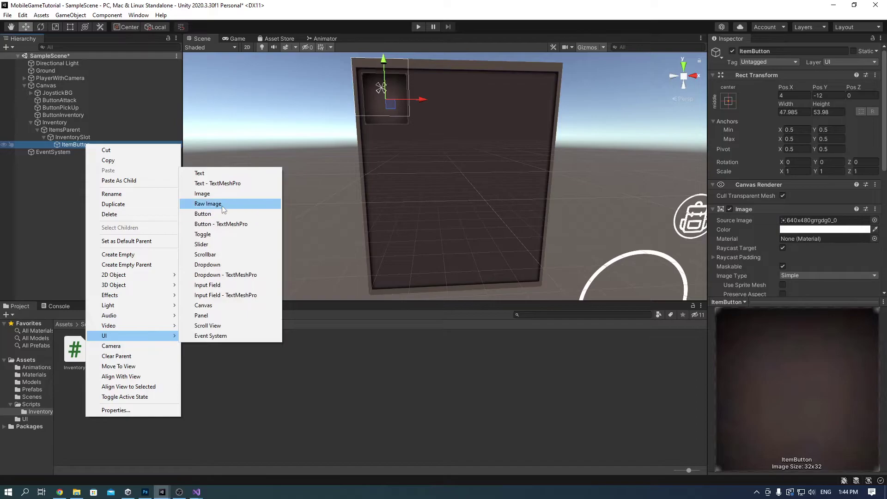
left_click(215, 194)
left_click(757, 52)
type("Icon")
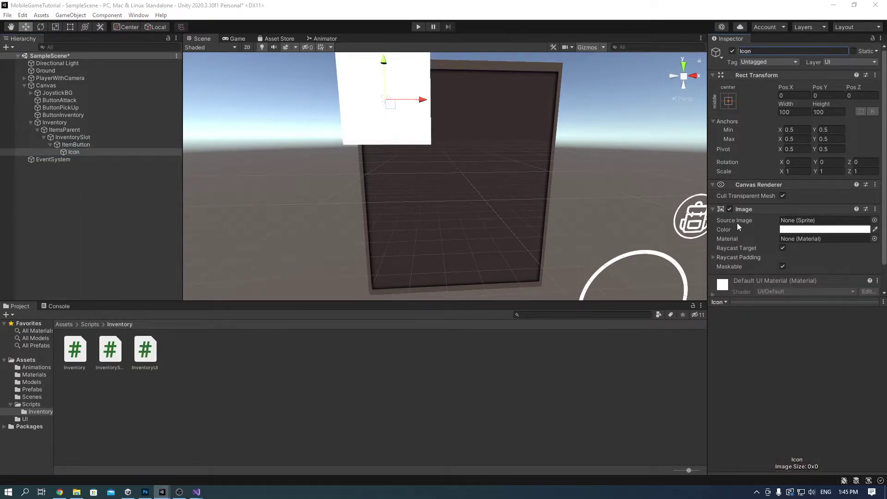
left_click(729, 209)
Size the Icon image to about 36.2 by 40.3.
middle_click_drag(473, 121, 513, 182)
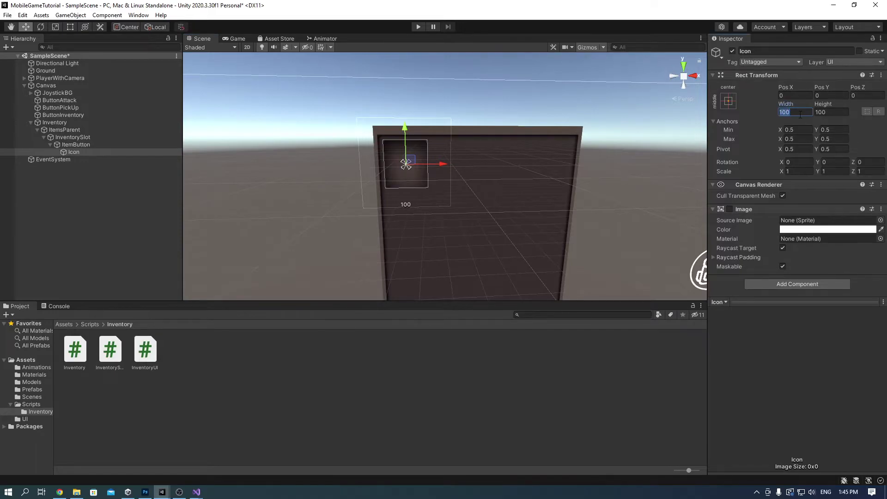
type("36.2")
left_click(830, 120)
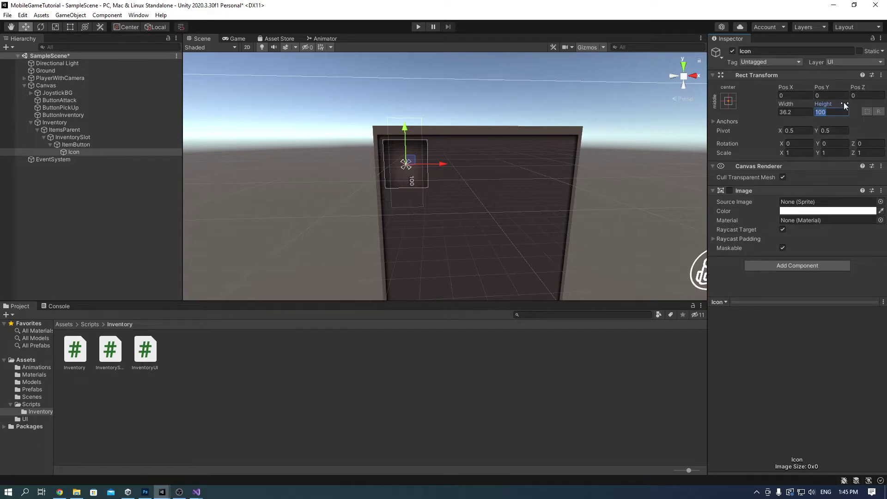
type("40.3")
scroll(392, 160, "up", 5)
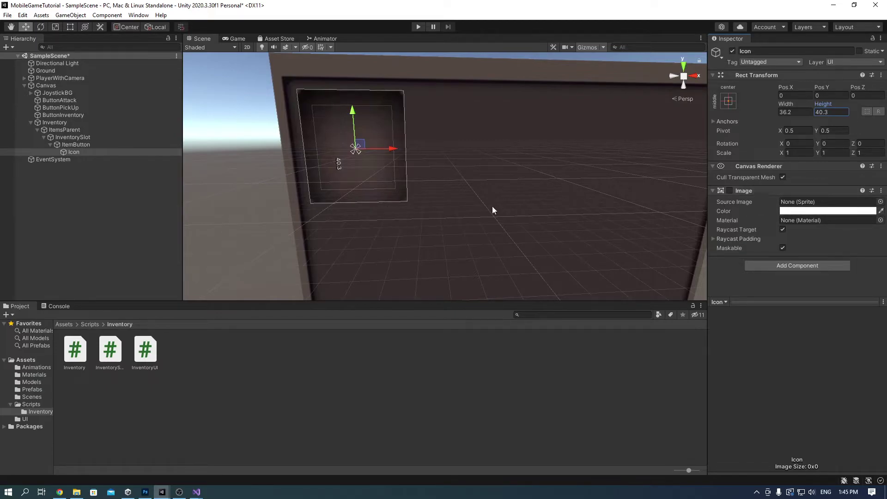
Assign the Icon image to the InventorySlot script's Icon field.
left_click(74, 138)
left_click_drag(76, 152, 804, 220)
scroll(568, 171, "down", 2)
Create a UI image under InventorySlot named RemoveButton.
right_click(66, 138)
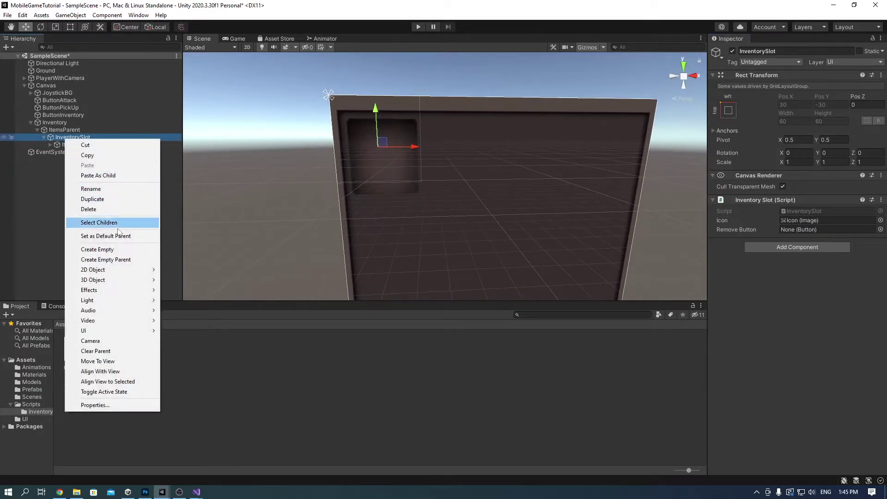
mouse_move(114, 331)
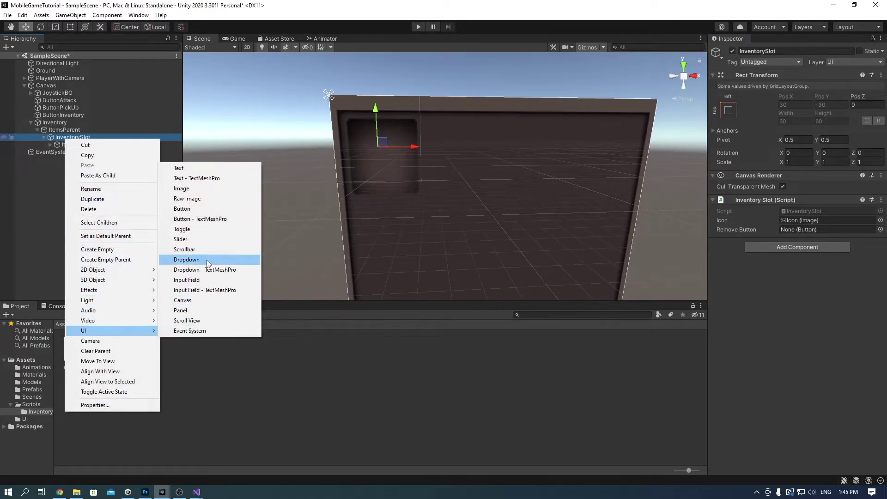
left_click(199, 195)
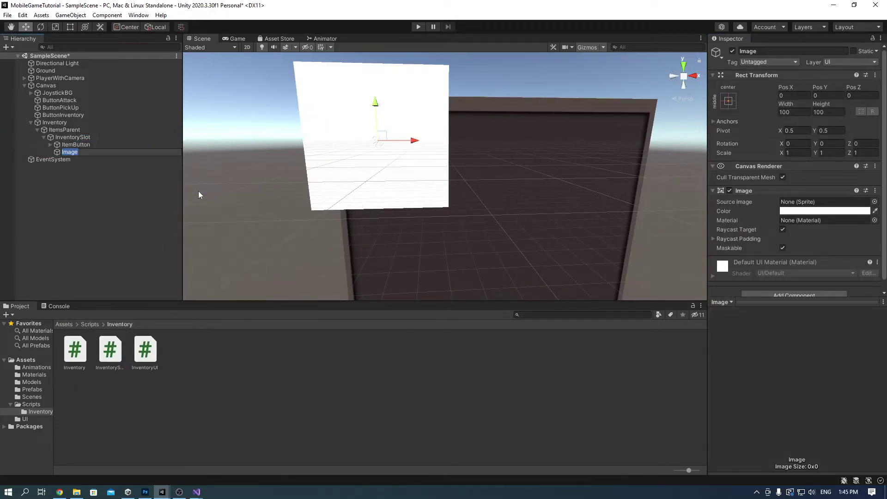
type("RemoveButton")
key("Return")
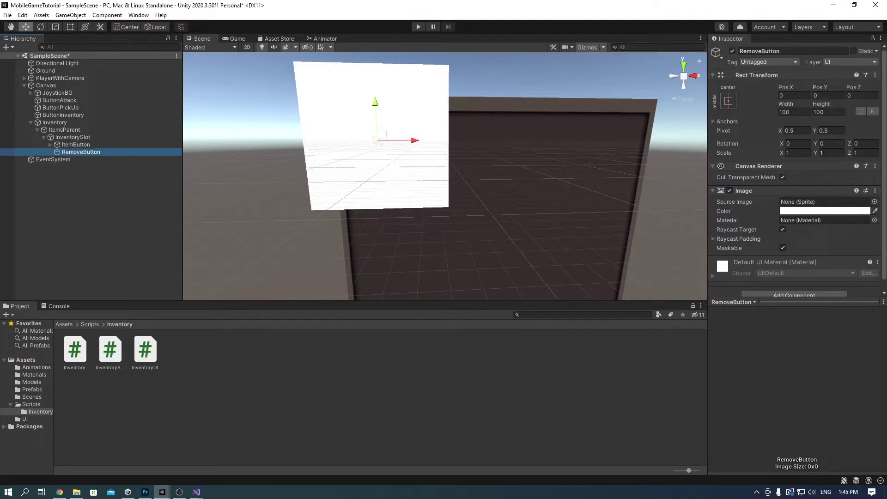
Import the CloseButton texture as a 2D and UI Sprite and use it as RemoveButton's image.
left_click(25, 419)
left_click(180, 350)
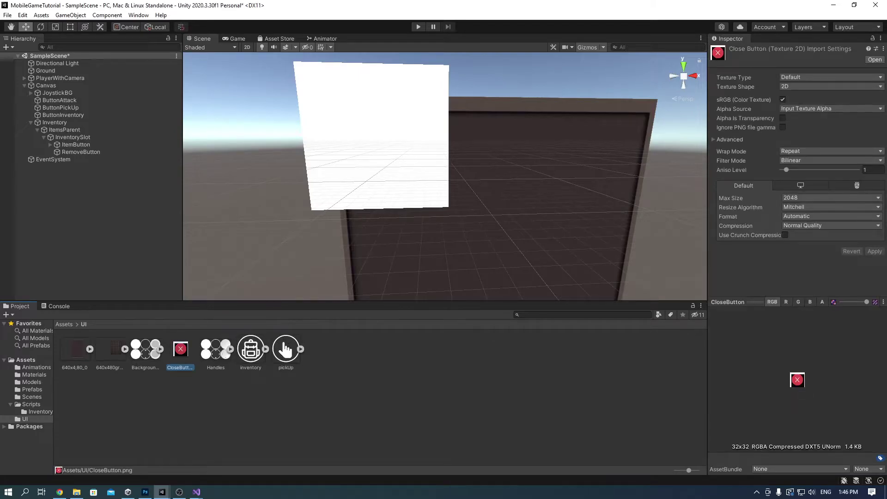
left_click(814, 77)
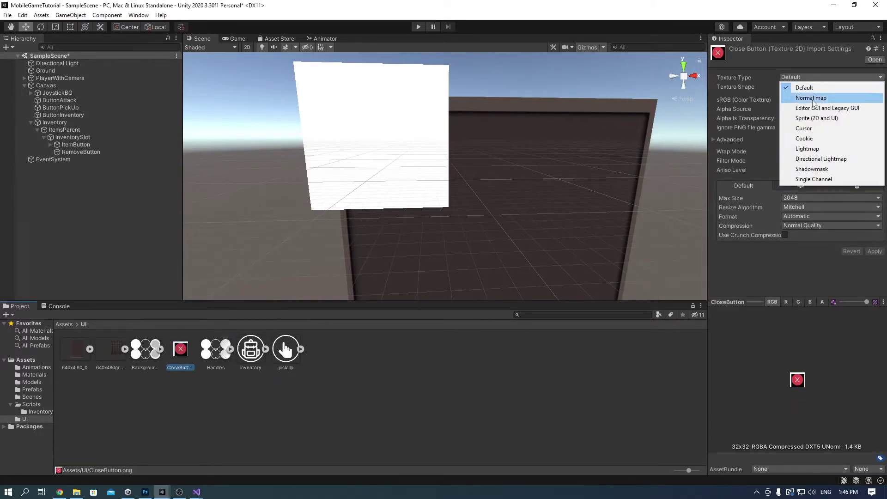
left_click(815, 114)
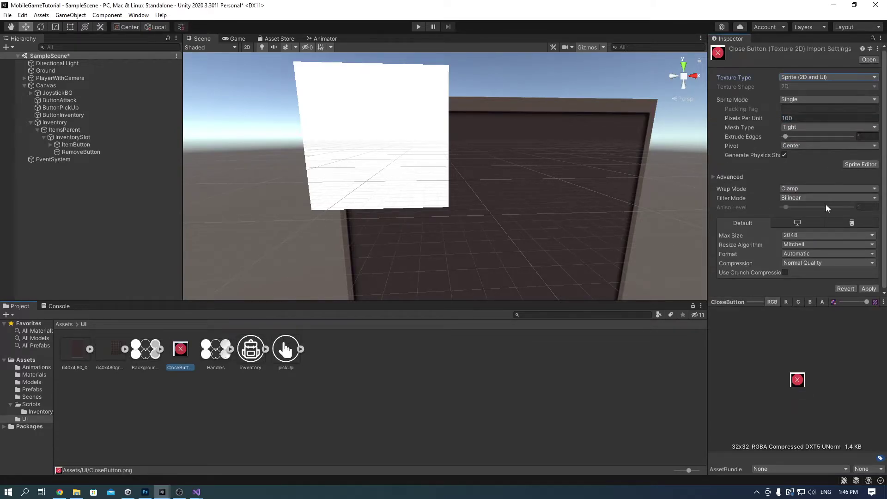
left_click(869, 288)
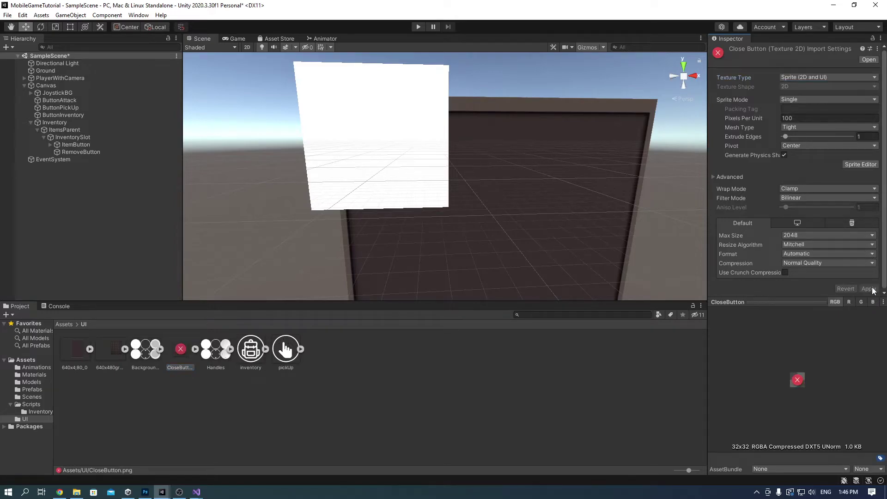
left_click(68, 151)
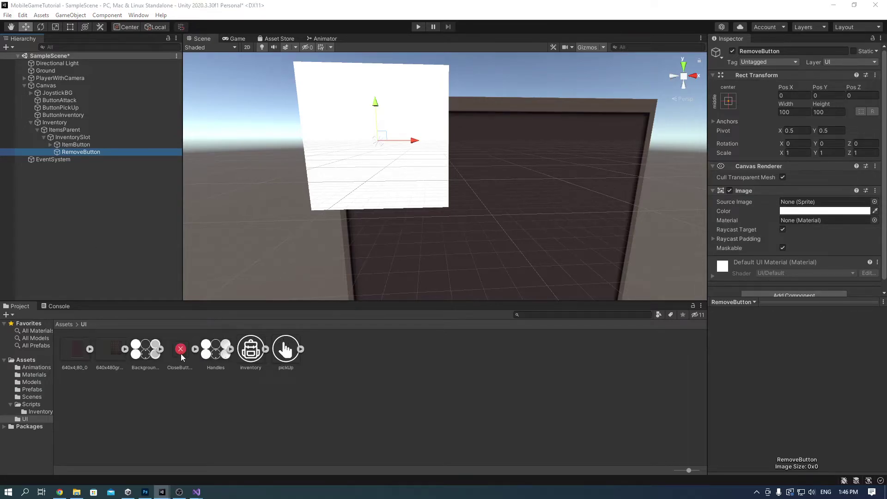
left_click_drag(181, 354, 815, 203)
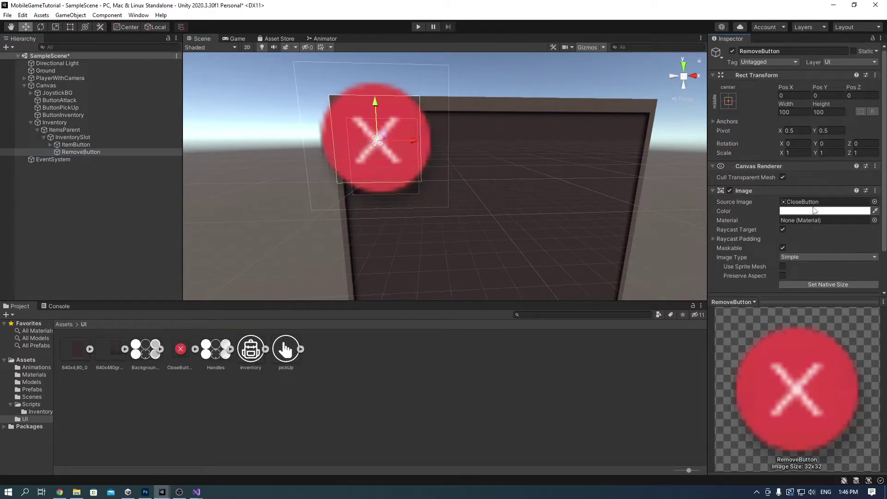
Add a Button to RemoveButton whose On Click calls InventorySlot.OnRemoveButton.
scroll(806, 259, "down", 2)
left_click(806, 283)
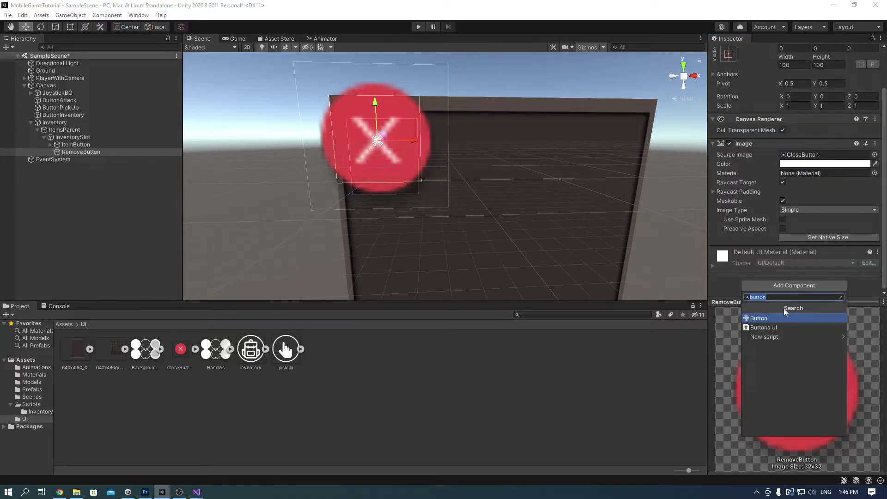
left_click(762, 318)
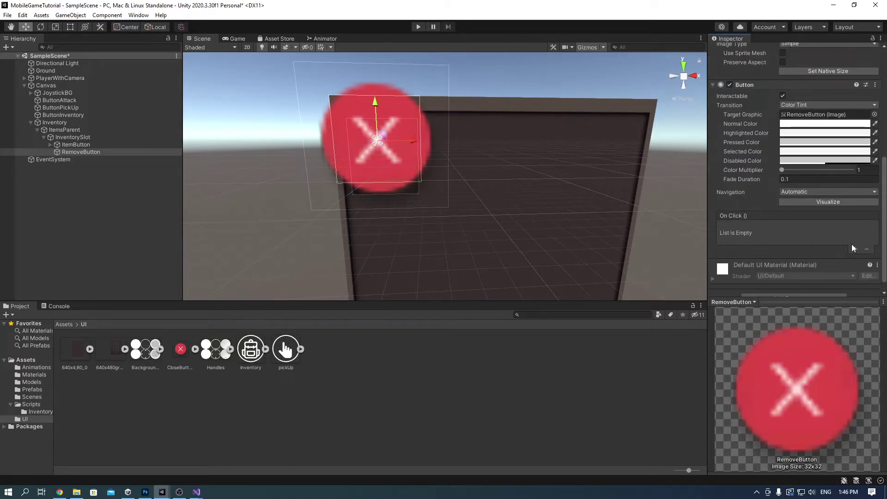
left_click(854, 250)
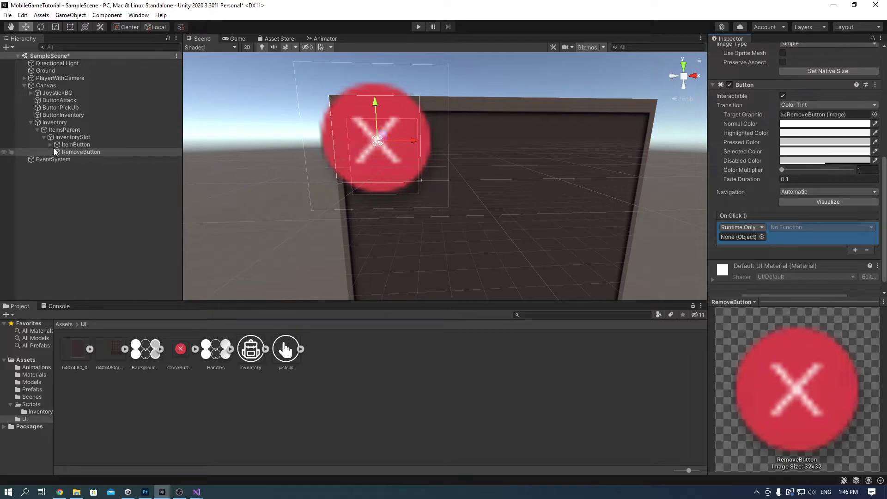
left_click_drag(65, 137, 741, 241)
left_click(810, 227)
mouse_move(804, 282)
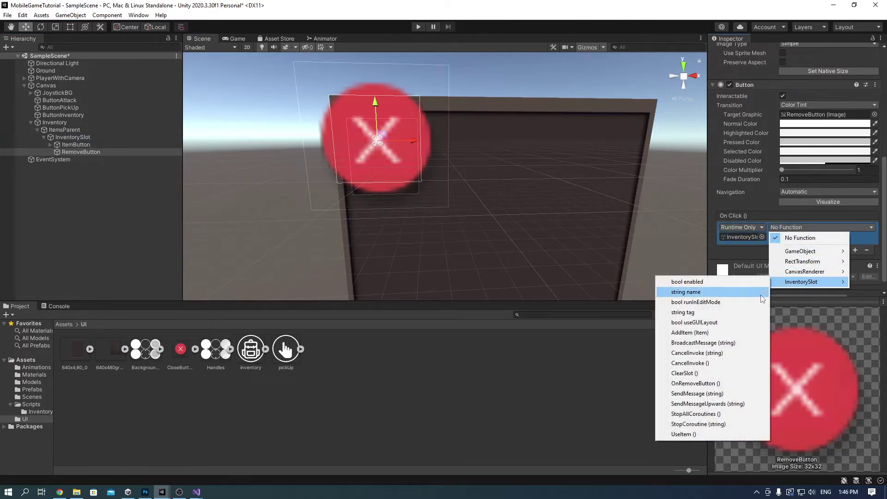
left_click(695, 384)
Size RemoveButton to 25×25 and assign it to the slot's Remove Button field.
scroll(791, 239, "up", 10)
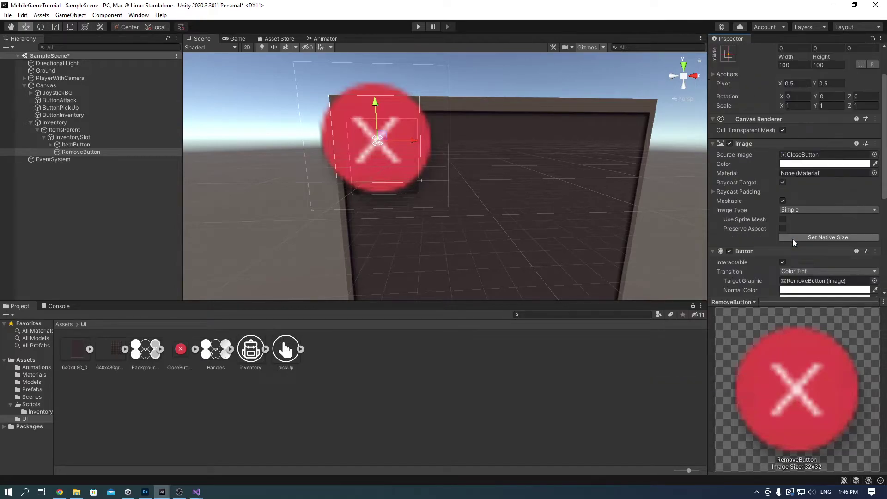
left_click(795, 112)
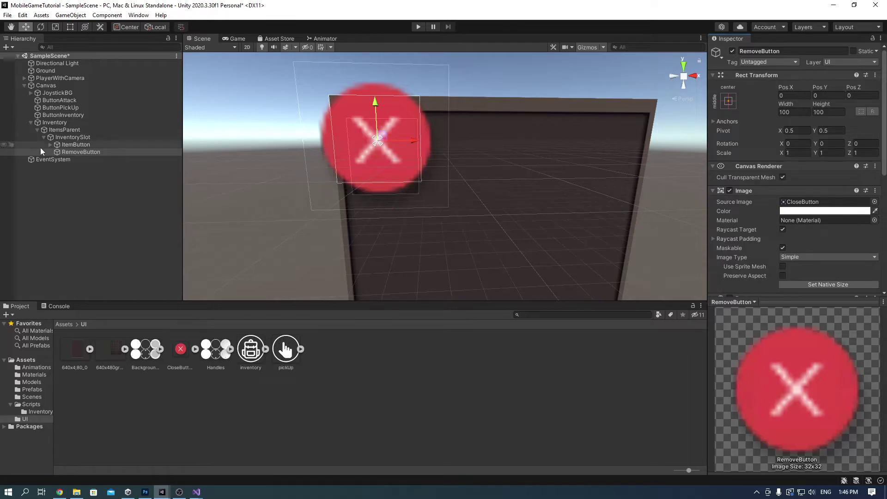
type("25")
key("Tab")
type("25")
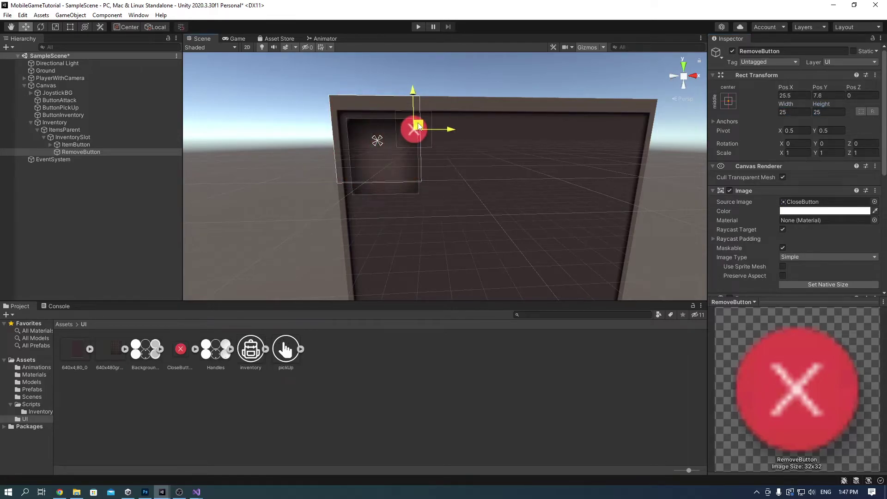
left_click(73, 137)
left_click_drag(80, 152, 805, 230)
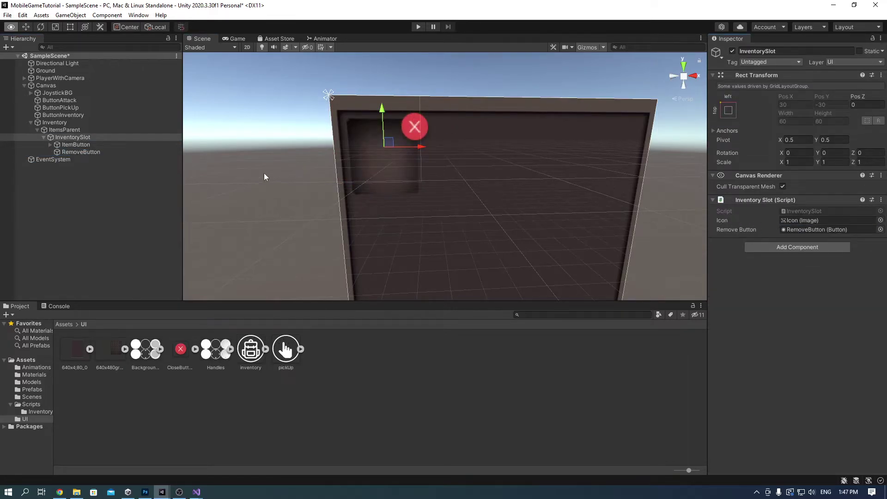
Duplicate InventorySlot with Ctrl+D into twelve slots, frame them, and preview in Game view.
left_click(104, 138)
key("ctrl+d")
key("ctrl+d")
key("ctrl+d")
key("ctrl+d")
key("ctrl+d")
key("ctrl+d")
key("ctrl+d")
key("ctrl+d")
key("ctrl+d")
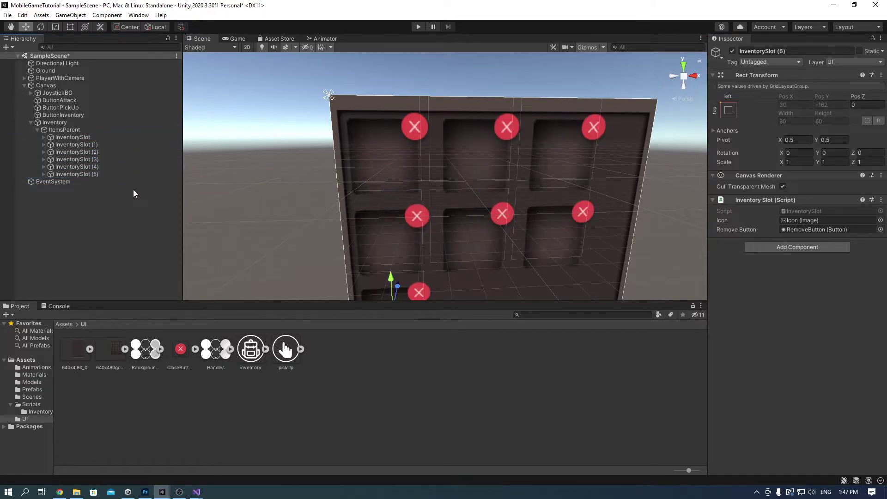
scroll(494, 177, "down", 1)
key("f")
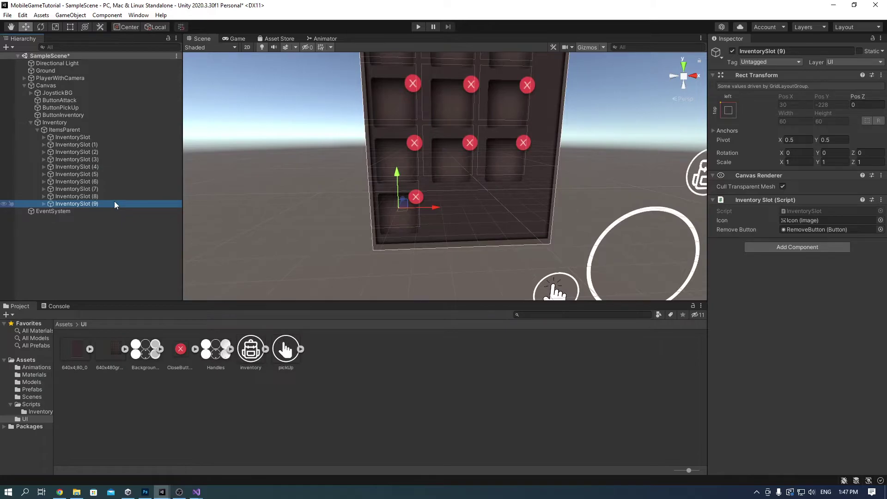
key("ctrl+d")
key("ctrl+d")
middle_click_drag(578, 165, 374, 203)
left_click(236, 38)
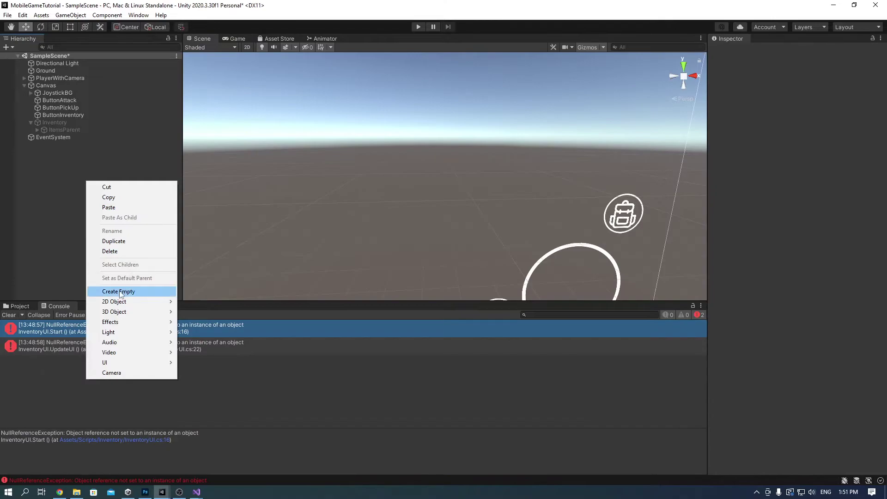
Create an empty GameManager object and attach the Inventory script to it.
left_click(116, 341)
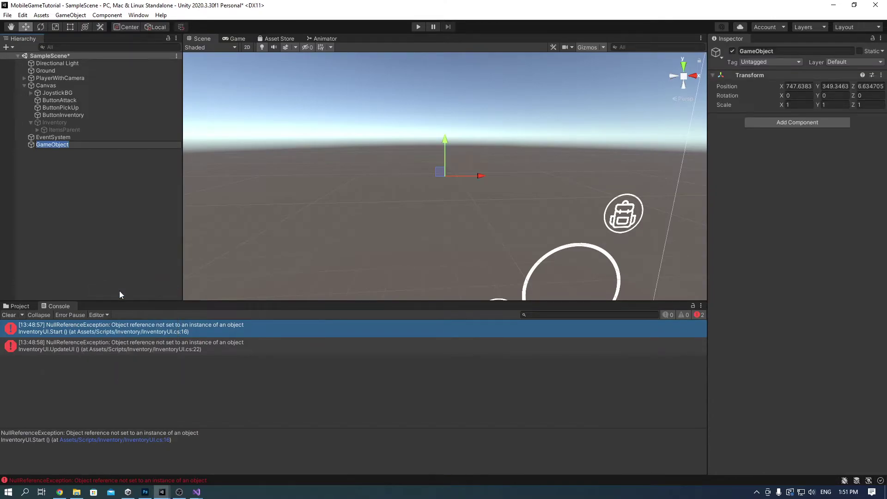
type("G")
key("Return")
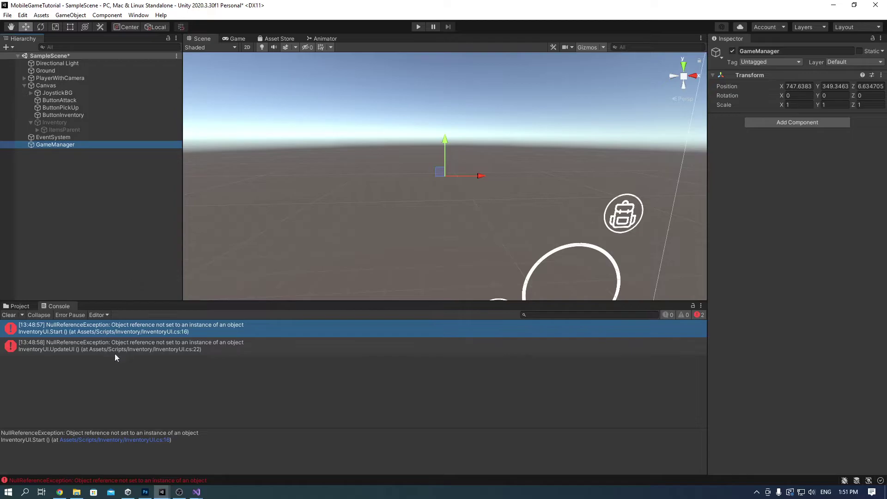
left_click(19, 306)
left_click(64, 324)
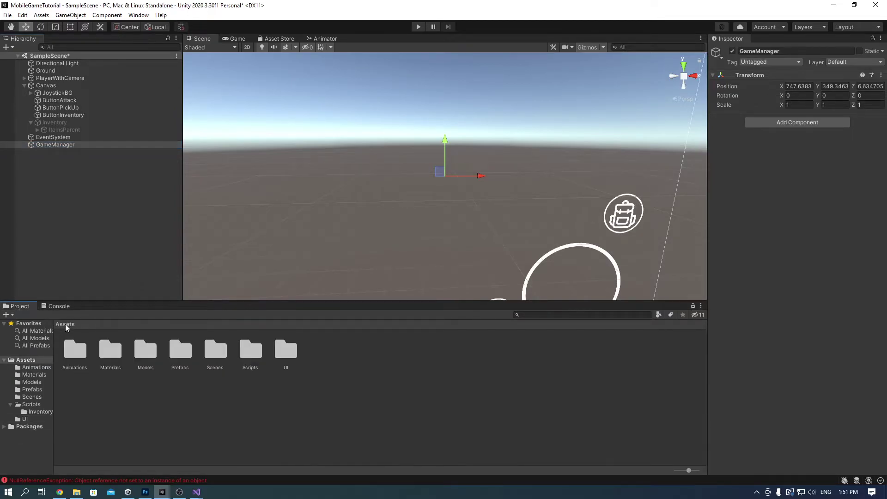
double_click(255, 352)
left_click(81, 352)
double_click(81, 352)
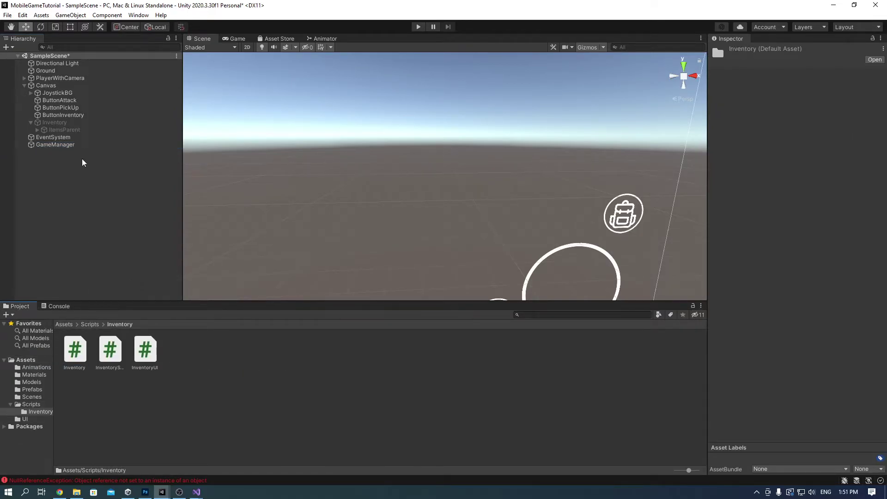
left_click(65, 144)
left_click_drag(75, 351, 788, 234)
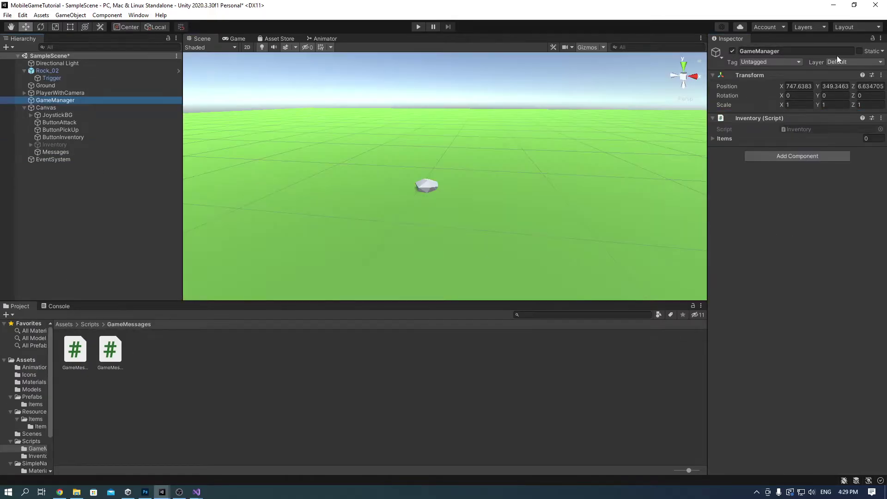
Add a new 'GameManager' tag and assign it to the GameManager object.
left_click(783, 62)
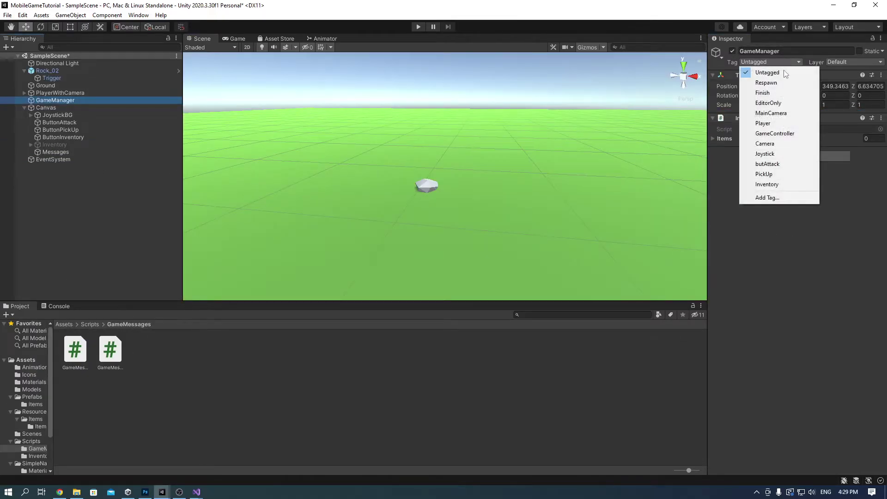
left_click(767, 197)
left_click(861, 135)
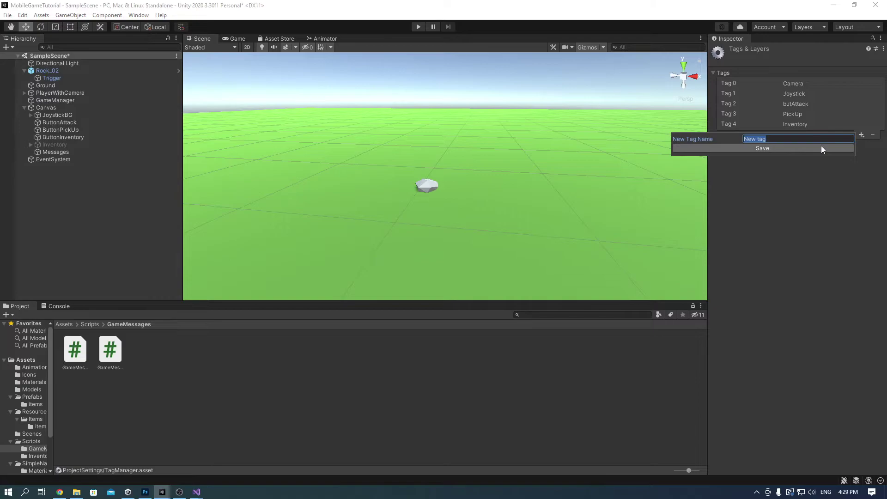
type("GameManager")
left_click(821, 147)
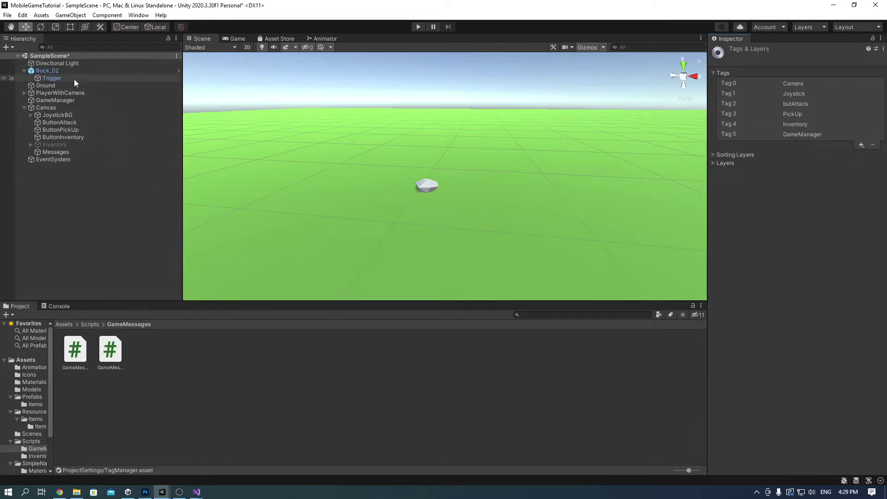
left_click(69, 99)
left_click(764, 61)
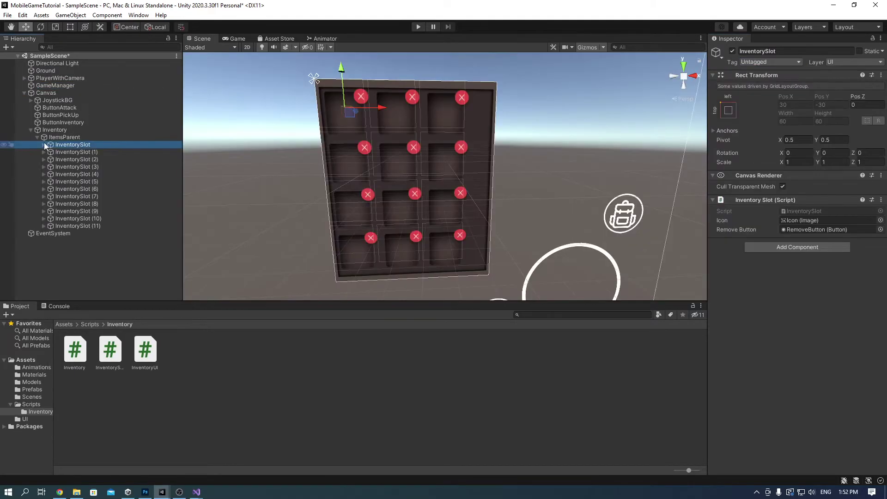
Multi-select the ItemButton and RemoveButton rows of the later inventory slots in the Hierarchy.
scroll(46, 217, "down", 2)
scroll(46, 258, "down", 5)
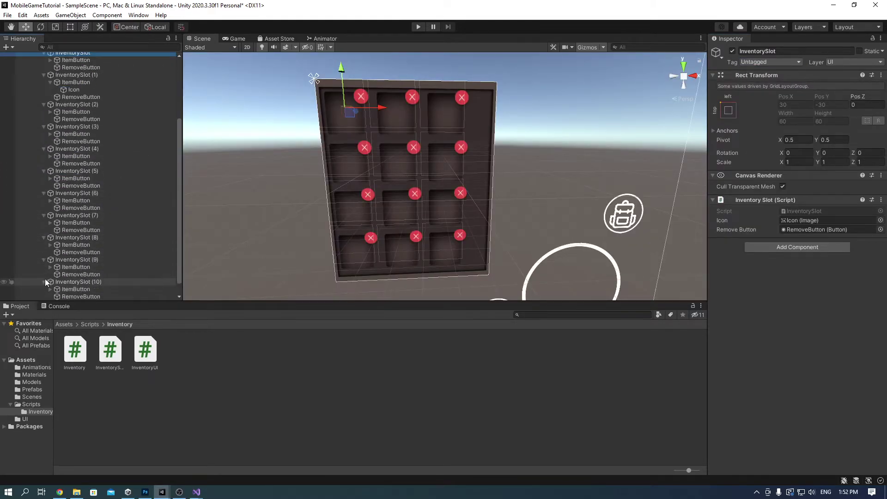
left_click(70, 275)
left_click(81, 281)
scroll(88, 277, "down", 1)
left_click(76, 282, "ctrl")
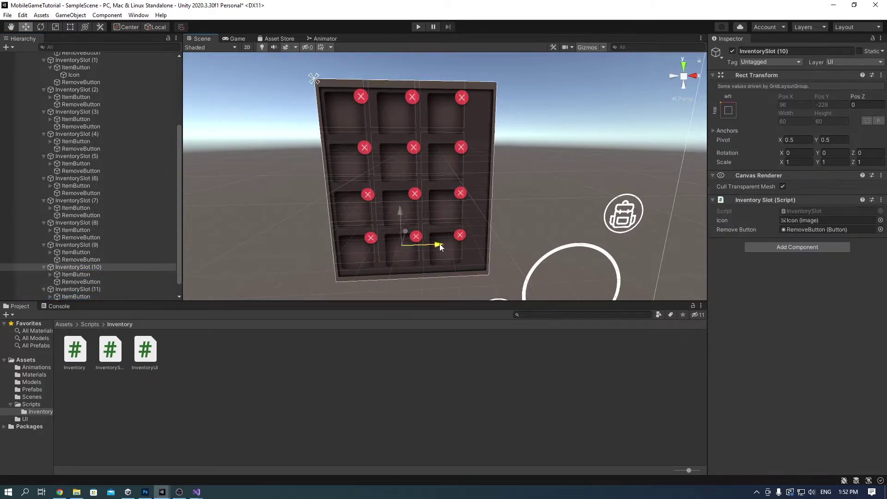
left_click(79, 289, "ctrl")
left_click(87, 259, "ctrl")
left_click(88, 245, "ctrl")
left_click(76, 237, "ctrl")
left_click(81, 222, "ctrl")
left_click(89, 200, "ctrl")
left_click(76, 193, "ctrl")
left_click(81, 178, "ctrl")
left_click(81, 156, "ctrl")
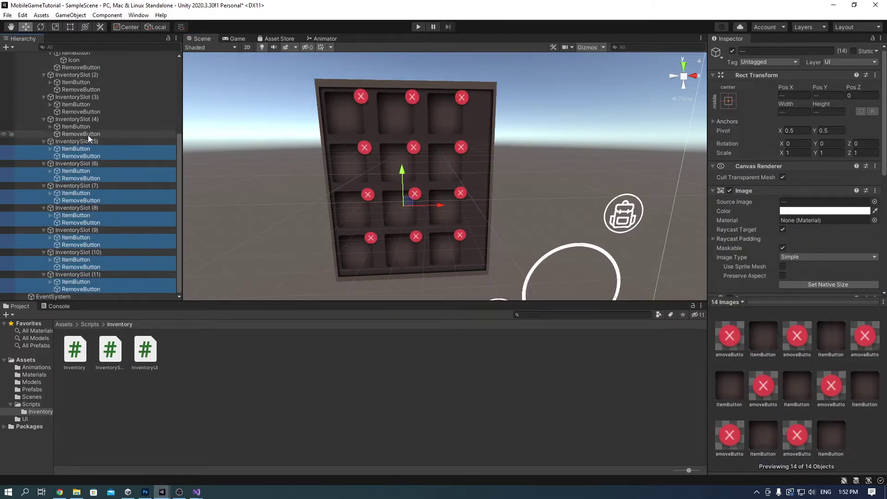
left_click(81, 133, "ctrl")
left_click(76, 104, "ctrl")
left_click(76, 82, "ctrl")
left_click(81, 67, "ctrl")
Add the first slots' buttons and the Icon to the selection, then nudge everything right.
scroll(79, 152, "up", 4)
left_click(76, 135, "ctrl")
left_click(81, 121, "ctrl")
left_click(76, 114, "ctrl")
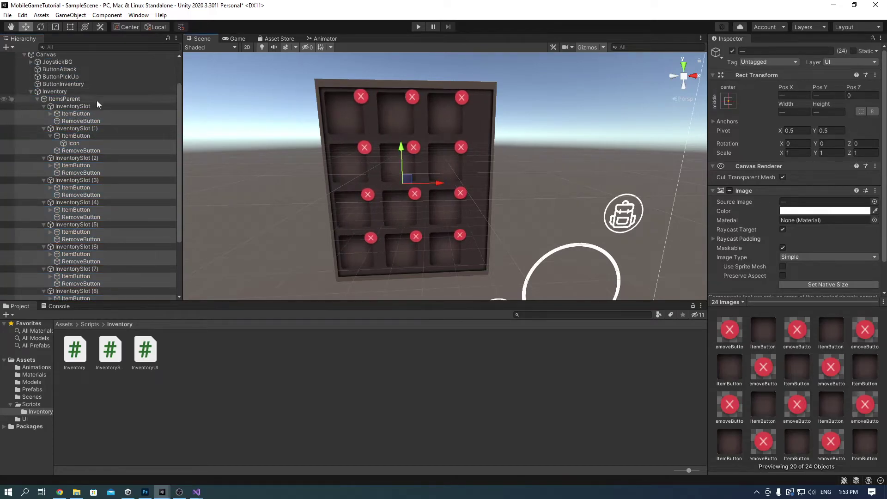
left_click(69, 143, "ctrl")
left_click(50, 135)
left_click_drag(441, 183, 452, 186)
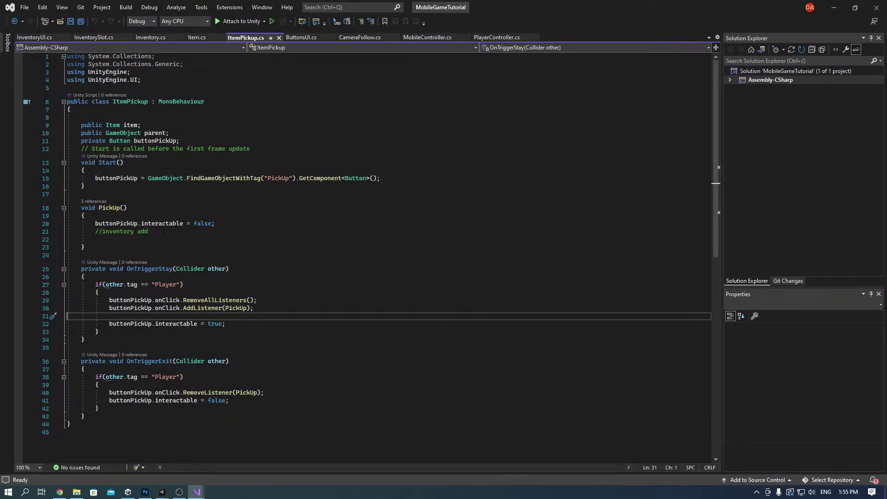
Replace the '//inventory add' comment with bool wasPickedUp = Inventory.instance.Add(item);.
left_click_drag(164, 231, 99, 231)
type("bool wa")
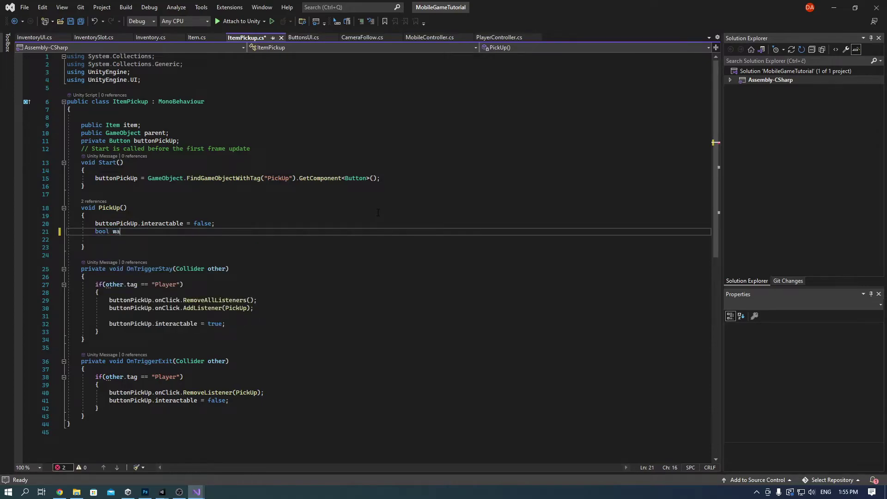
type("sPicket")
key("BackSpace")
type("dUp")
key("shift+F10")
key("Escape")
type("= Inventory")
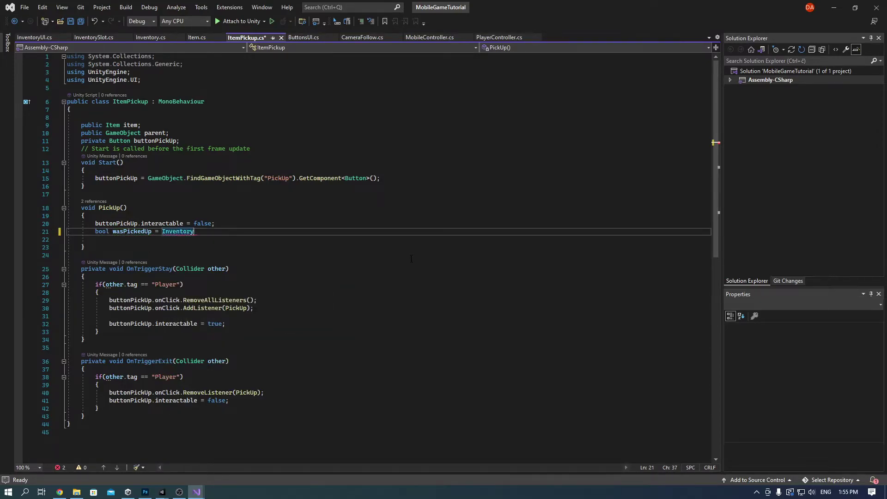
type(".instance.Add(item);")
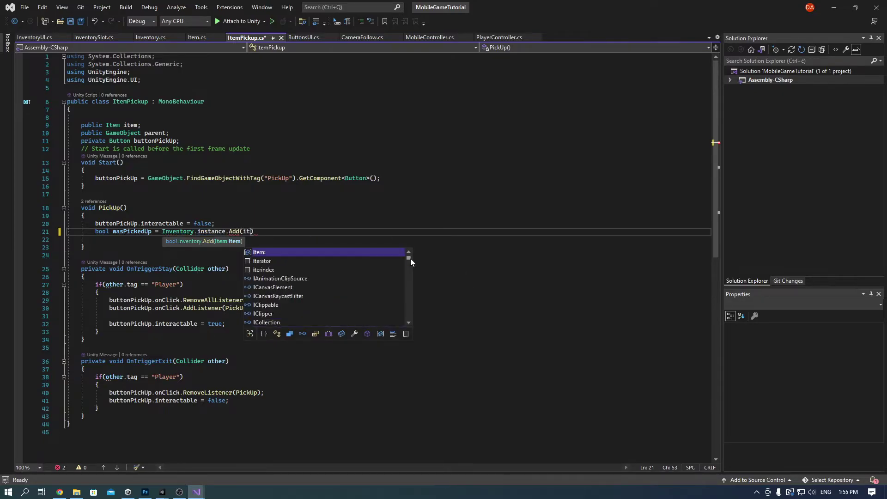
Add an if (wasPickedUp) block calling Destroy(parent); and save ItemPickup.cs.
key("Return")
type("if (wasPickedUp)")
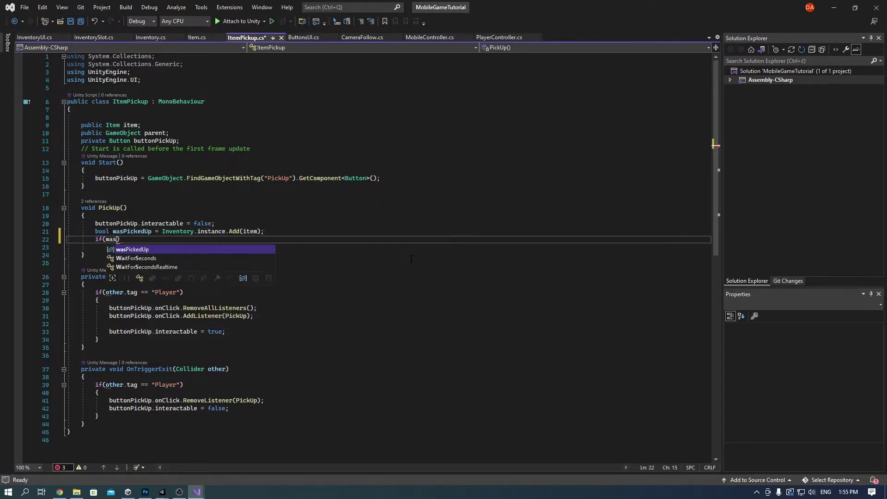
key("Return")
type("{")
key("Return")
type("Destroy(parent);")
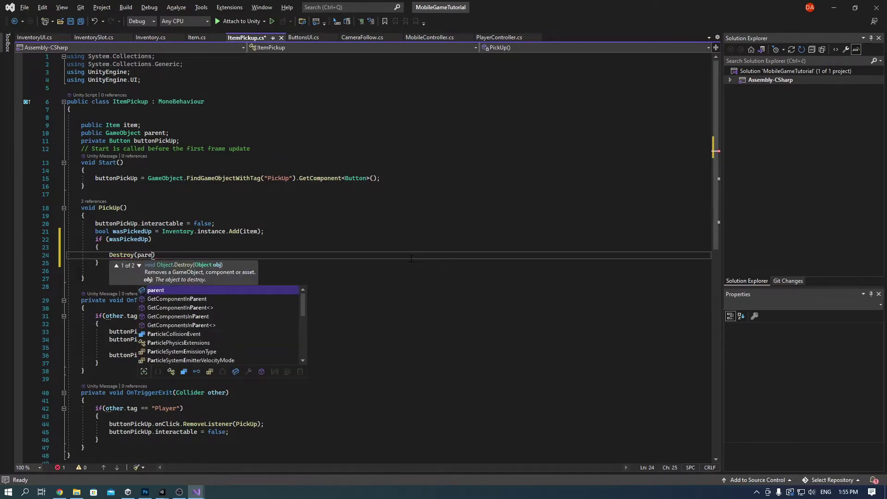
key("Down")
key("Down")
key("Down")
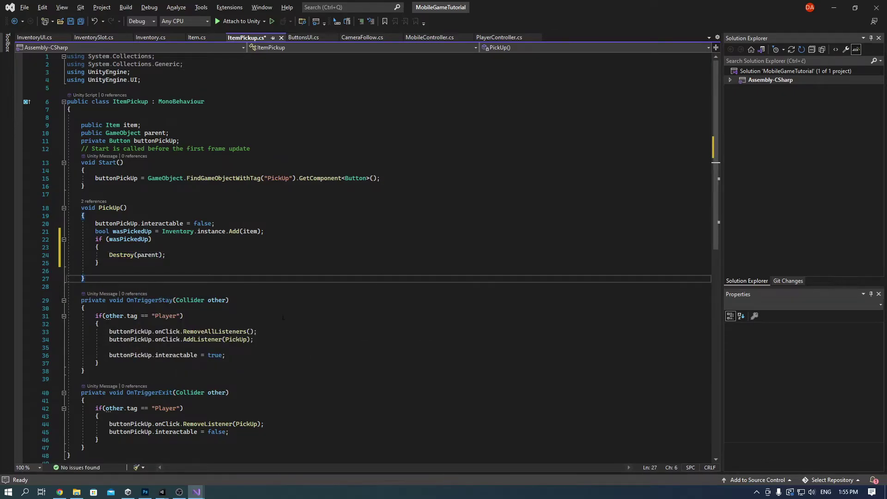
key("Up")
key("Up")
key("Up")
key("ctrl+s")
left_click(197, 37)
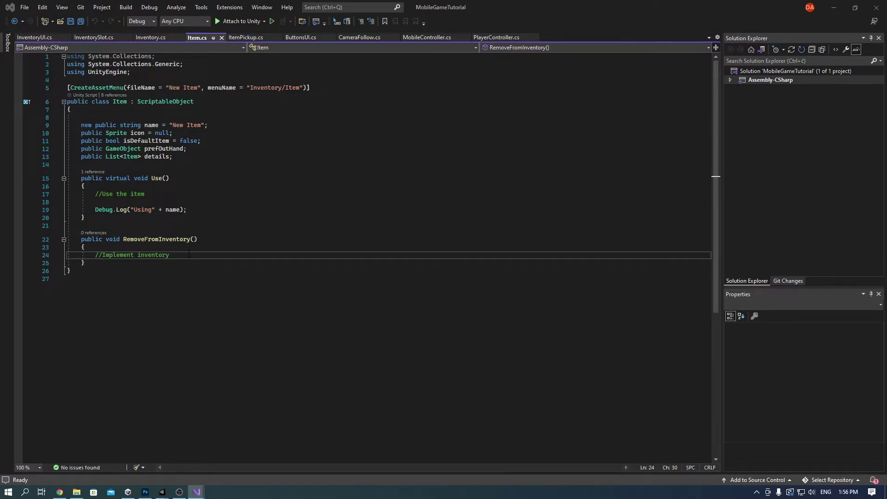
Replace the '//Implement inventory' comment with Inventory.instance.Remove(this); and save Item.cs.
left_click_drag(191, 254, 95, 256)
type("In")
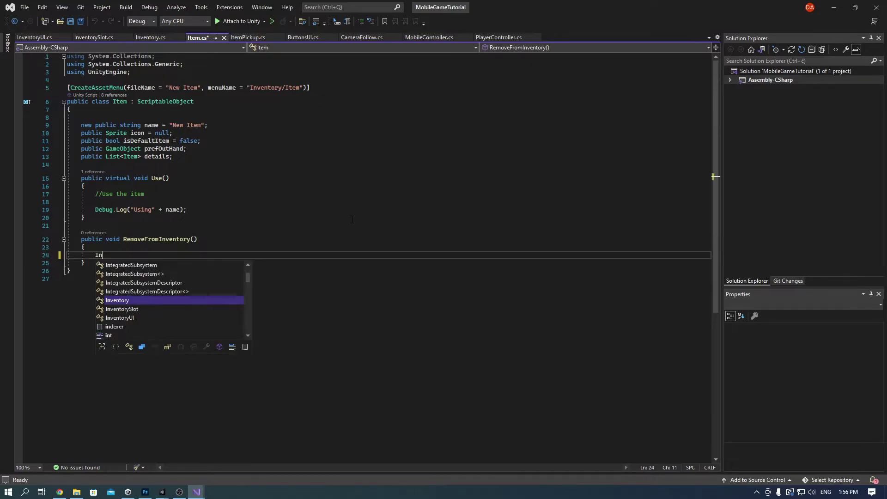
type("ventory.insta")
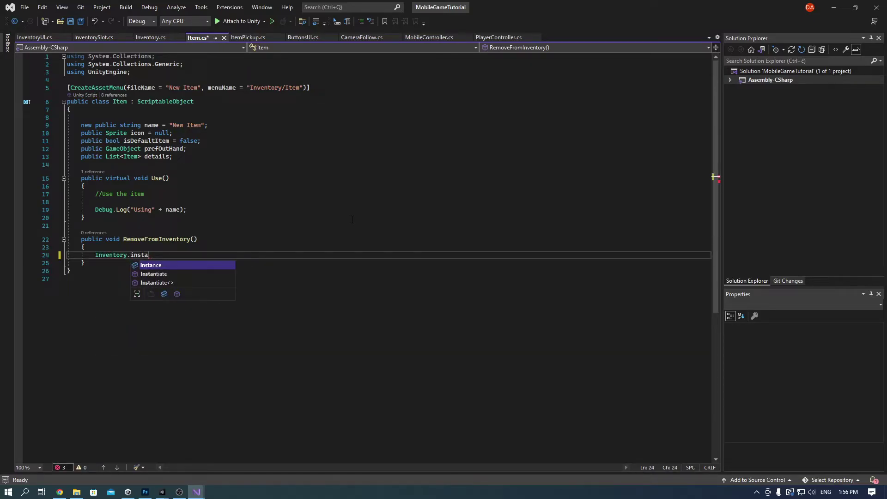
key("Tab")
type(".rem")
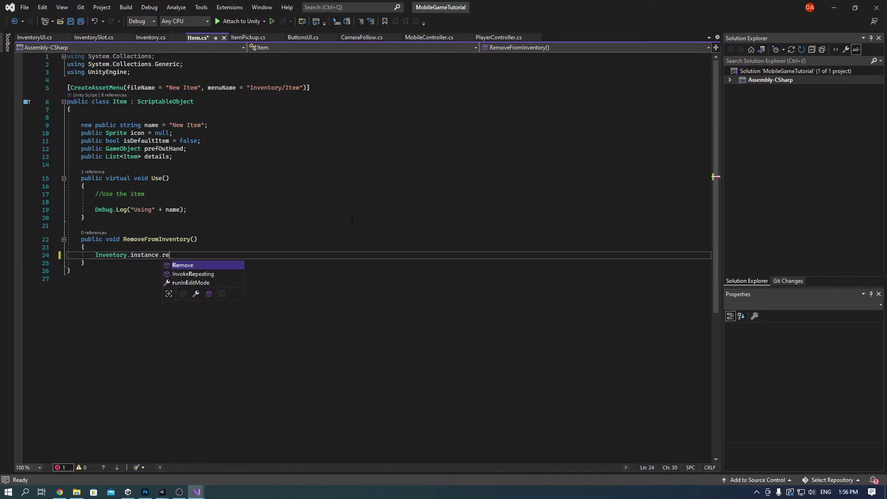
key("Tab")
type("(this);")
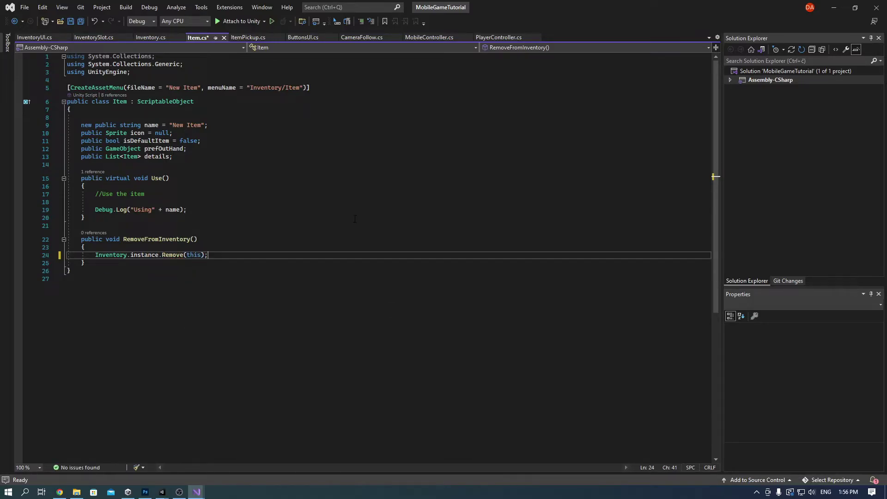
key("ctrl+s")
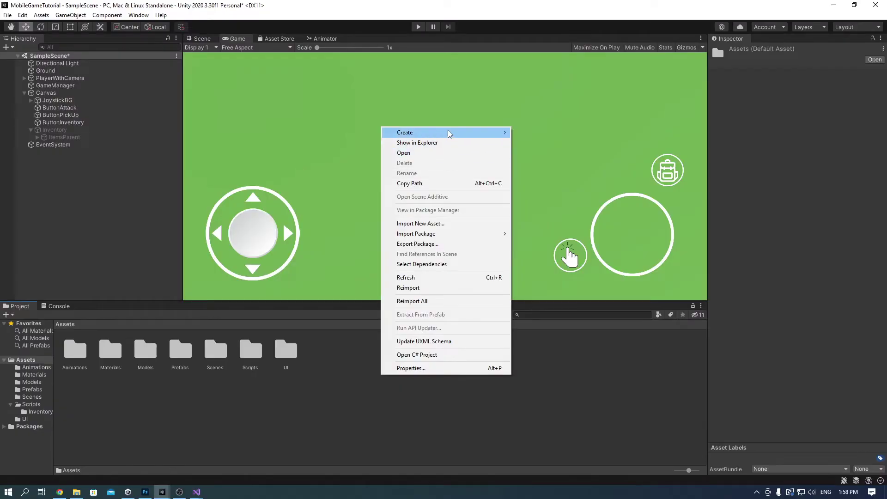
Create the nested folders Resources, Items and Item in the project assets.
mouse_move(489, 132)
left_click(532, 125)
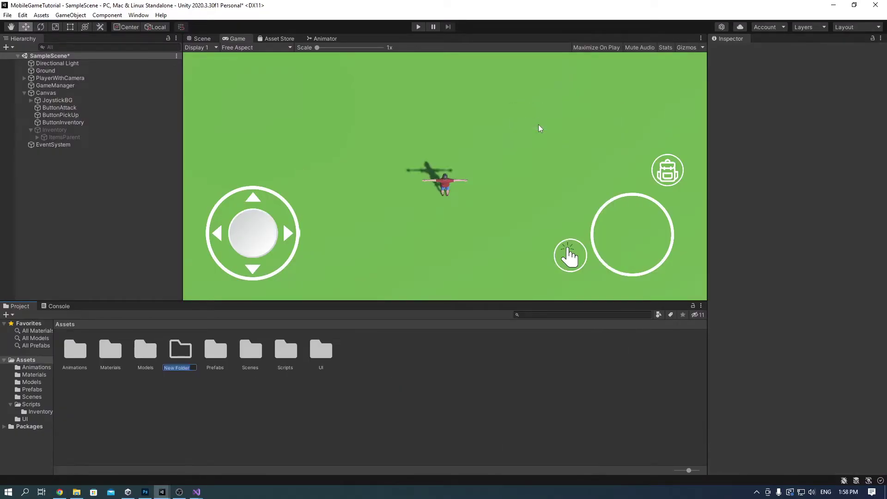
type("Resources")
key("Return")
key("Return")
right_click(239, 397)
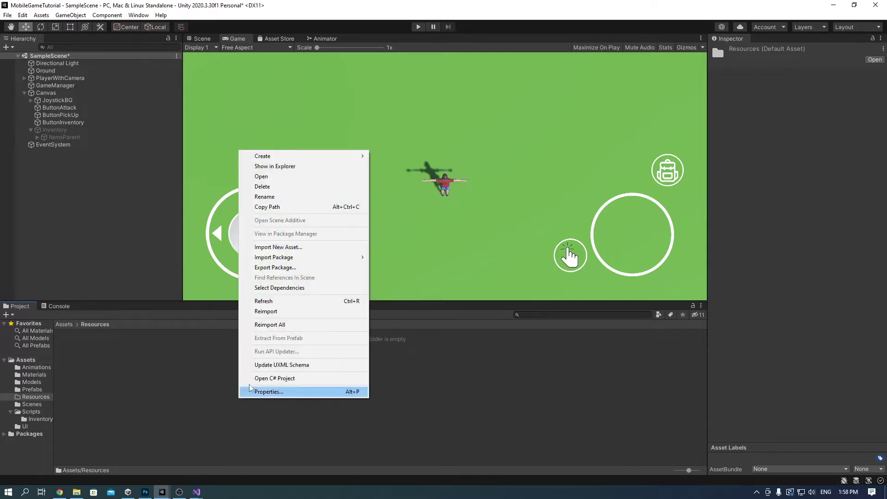
mouse_move(278, 155)
left_click(417, 125)
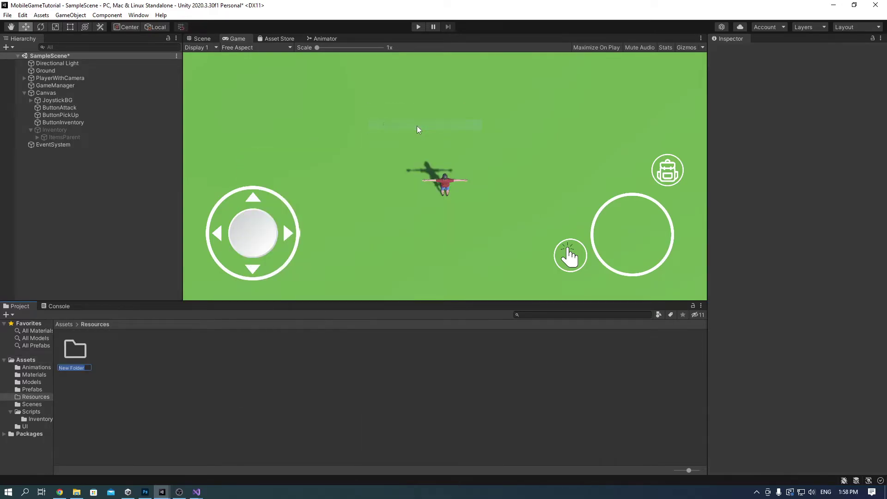
type("Items")
key("Return")
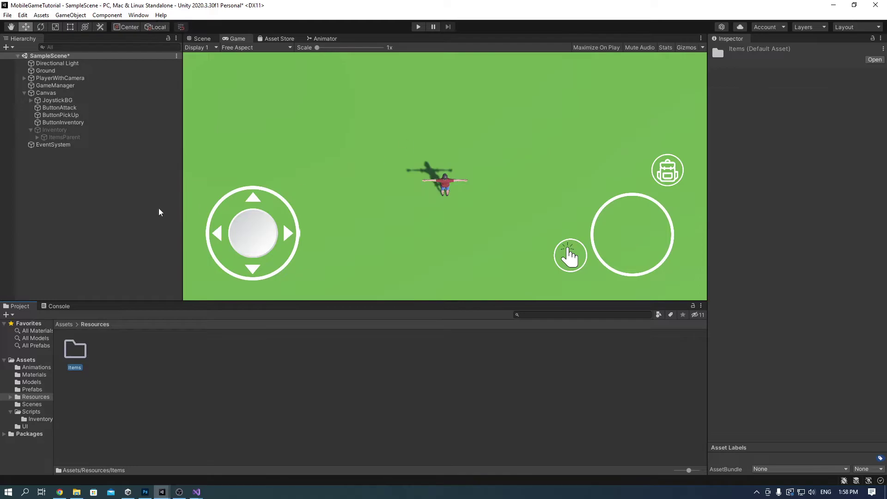
left_click(289, 125)
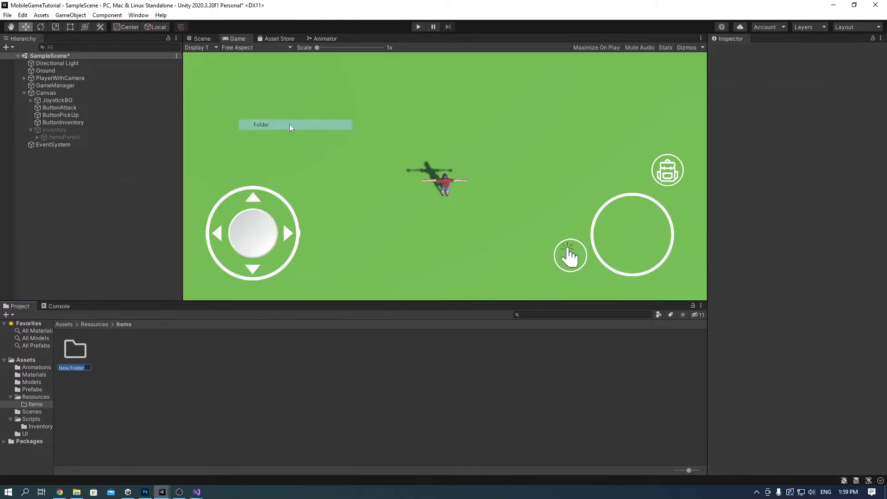
type("Item")
key("Return")
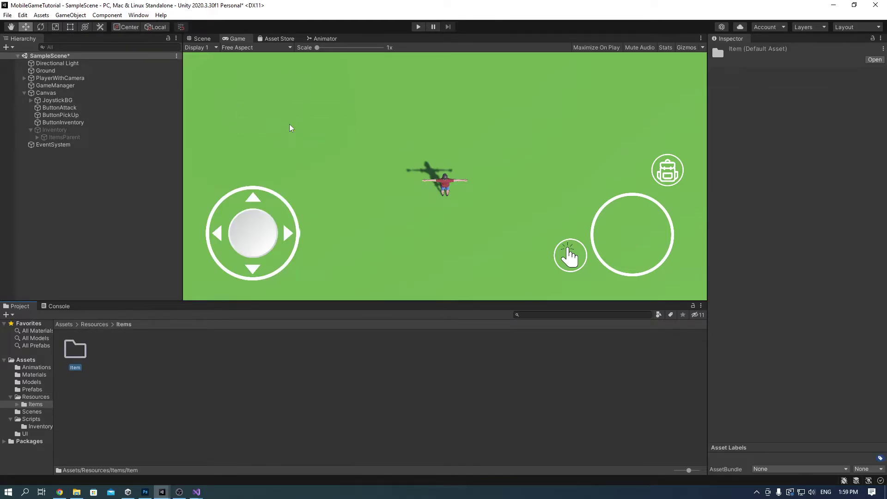
Inside Item, create an inventory Item asset named Rock and set its Name to Rock.
double_click(70, 351)
right_click(99, 368)
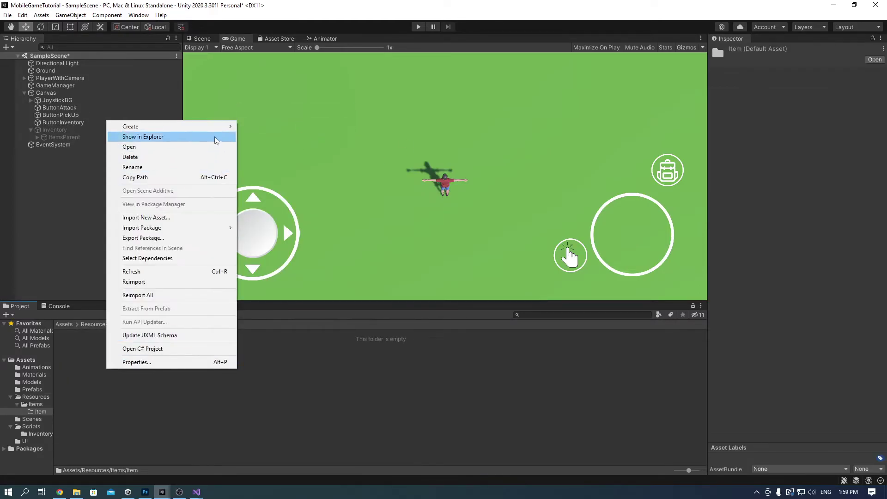
mouse_move(217, 126)
mouse_move(262, 112)
left_click(368, 111)
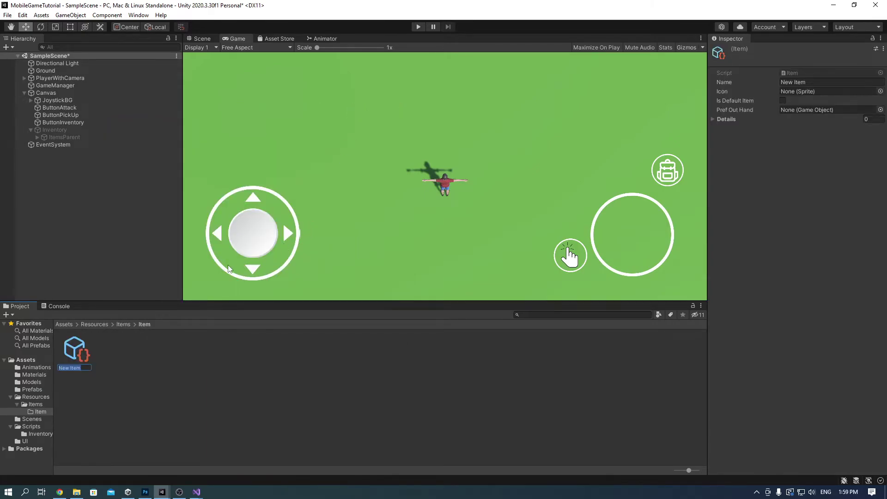
type("Rock")
key("Return")
left_click(824, 83)
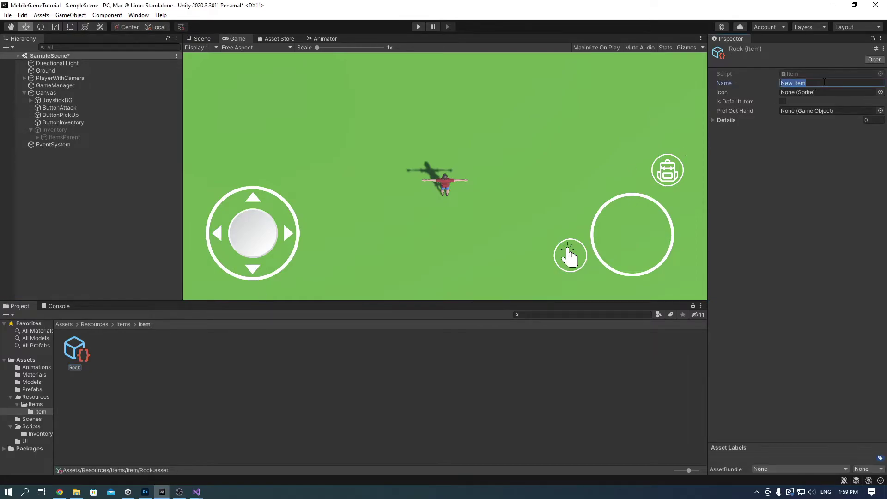
type("Rock")
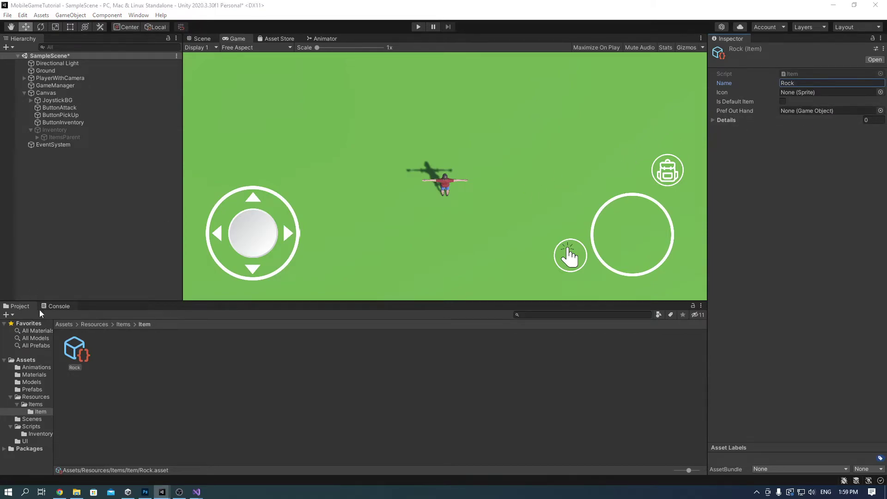
Create an Icons folder at the top of the Assets folder.
left_click(64, 324)
right_click(369, 397)
left_click(550, 134)
type("Icons")
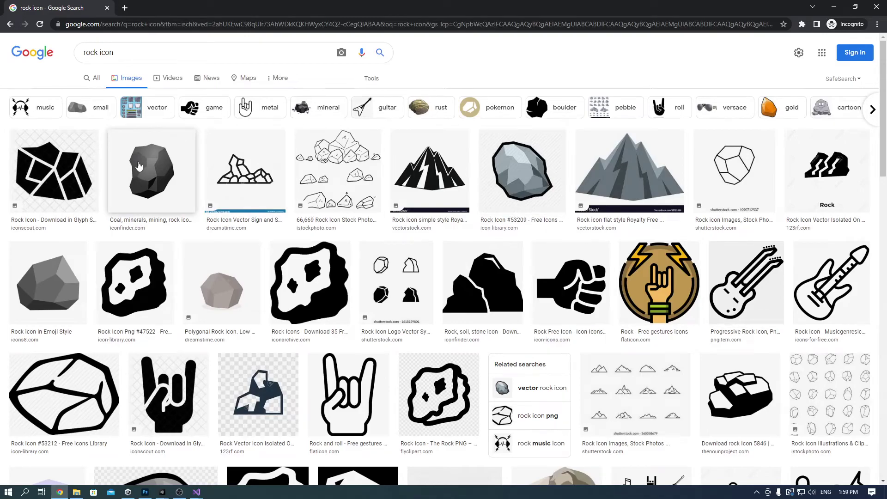
From Google Images' rock icon results, save the emoji-style rock picture instead of the coal rock.
left_click(139, 165)
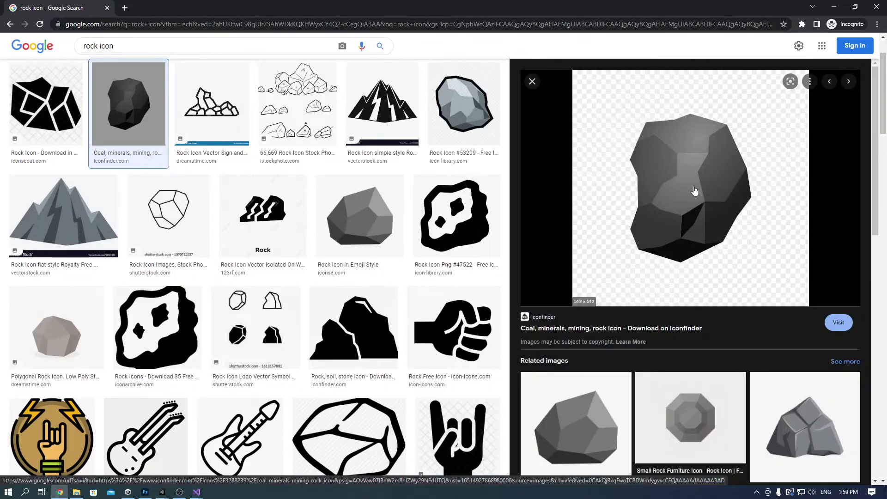
right_click(694, 187)
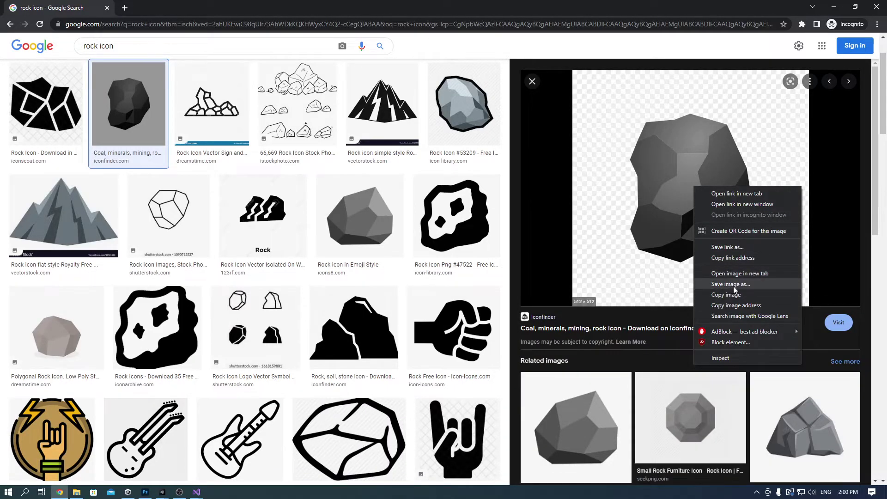
left_click(731, 284)
left_click(424, 237)
left_click(359, 217)
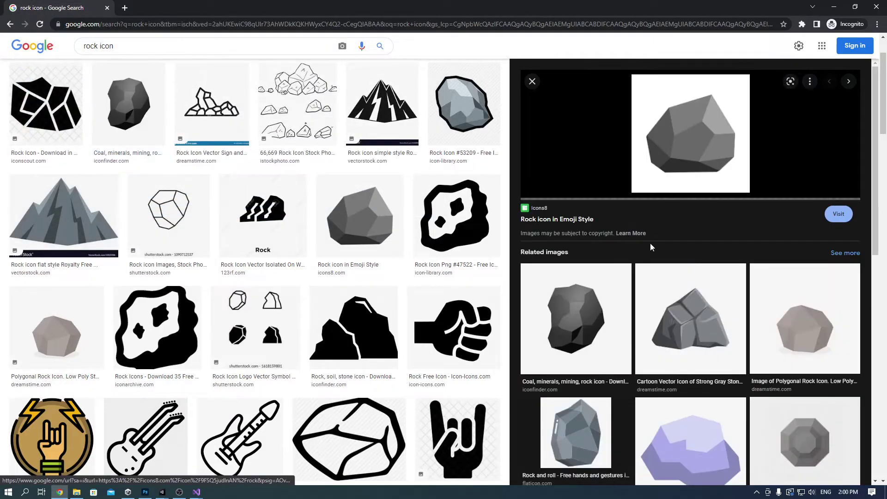
right_click(690, 121)
left_click(738, 231)
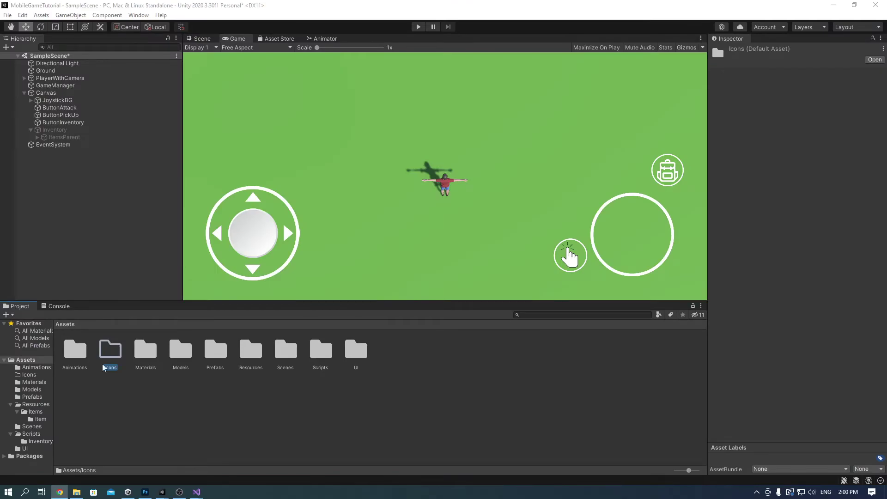
Set the rock-emoji image's texture type to Sprite (2D and UI) and apply.
double_click(103, 367)
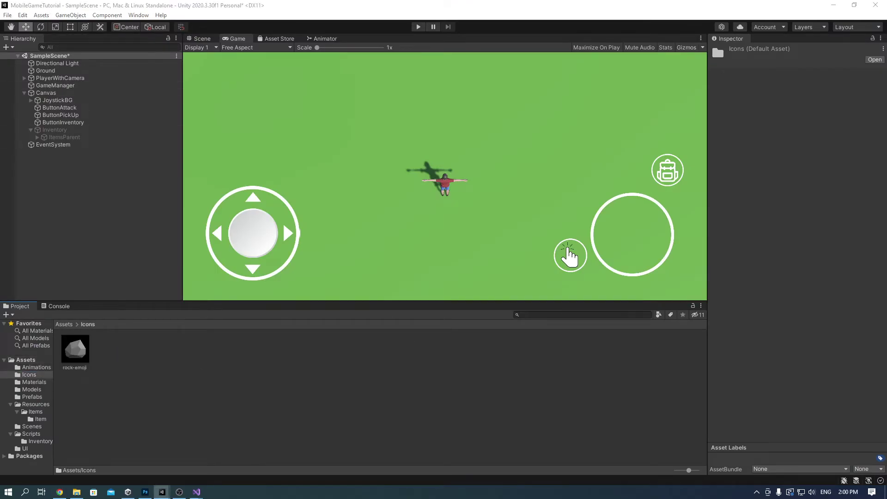
left_click(826, 77)
left_click(806, 123)
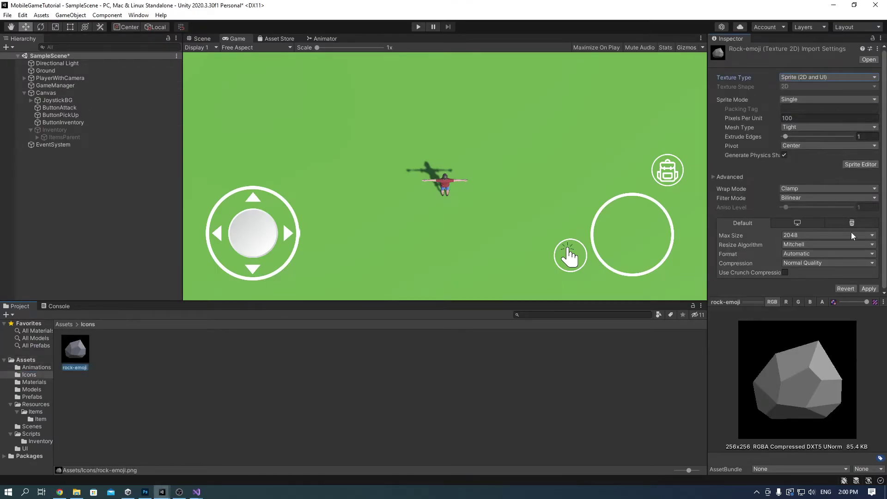
left_click(868, 288)
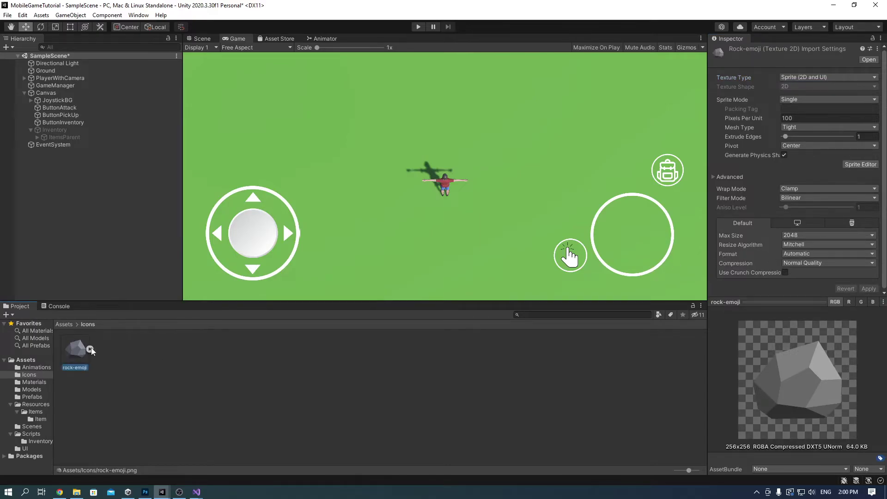
Lock the Inspector on Rock, set its Icon to rock-emoji, and add the Low-Poly Simple Nature Pack to My Assets.
left_click(64, 324)
double_click(251, 350)
double_click(78, 351)
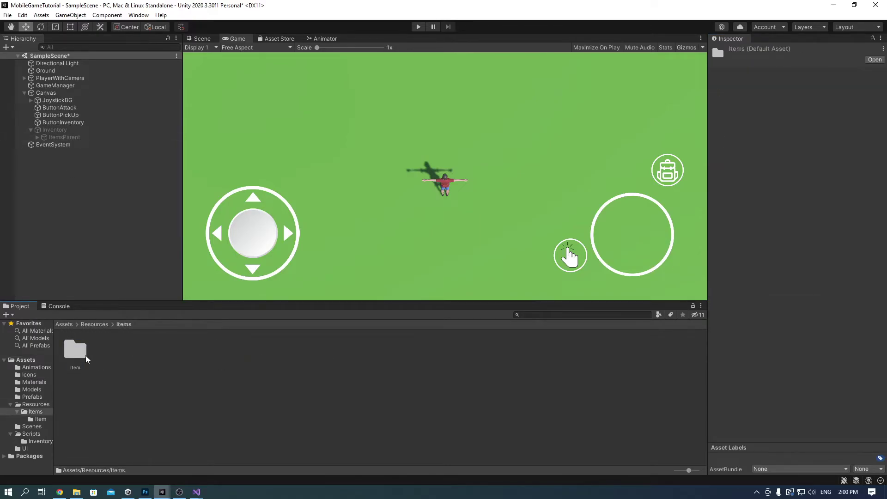
double_click(79, 351)
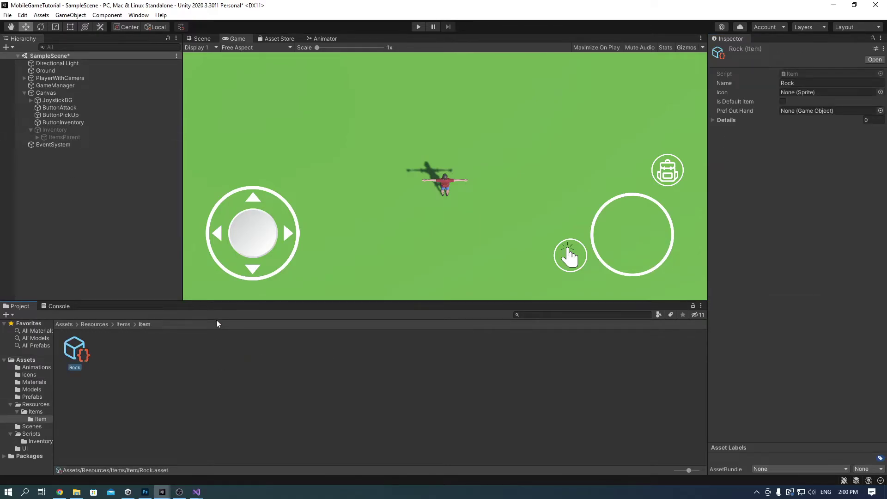
left_click(872, 39)
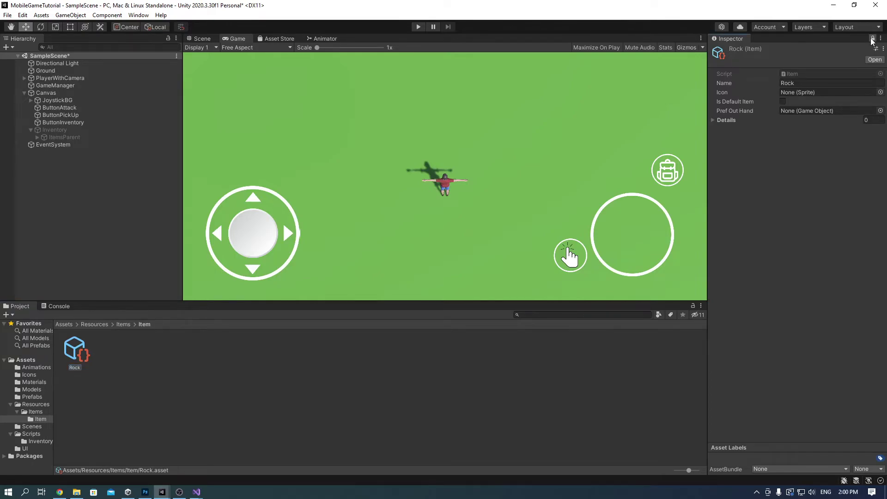
left_click(65, 324)
double_click(113, 354)
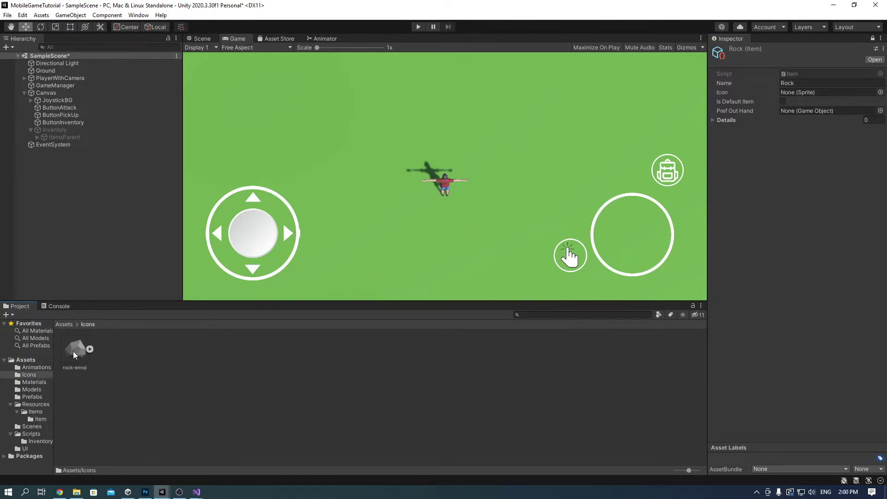
left_click_drag(74, 350, 833, 98)
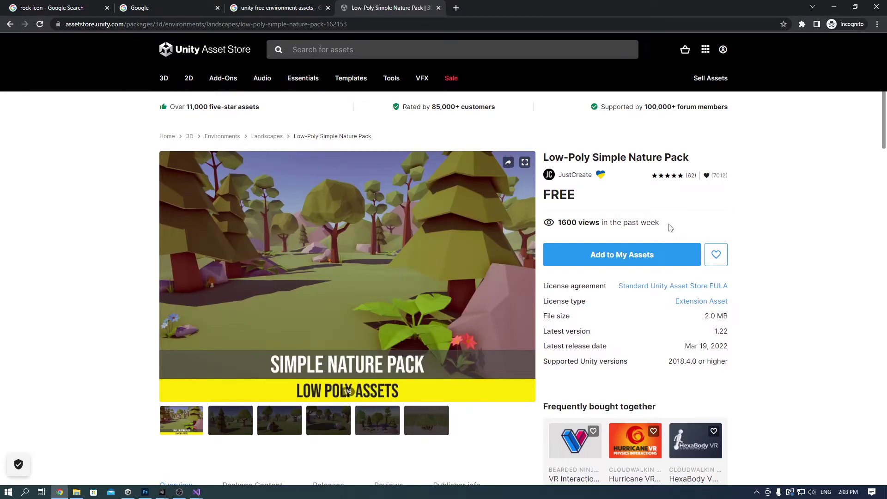
left_click(665, 258)
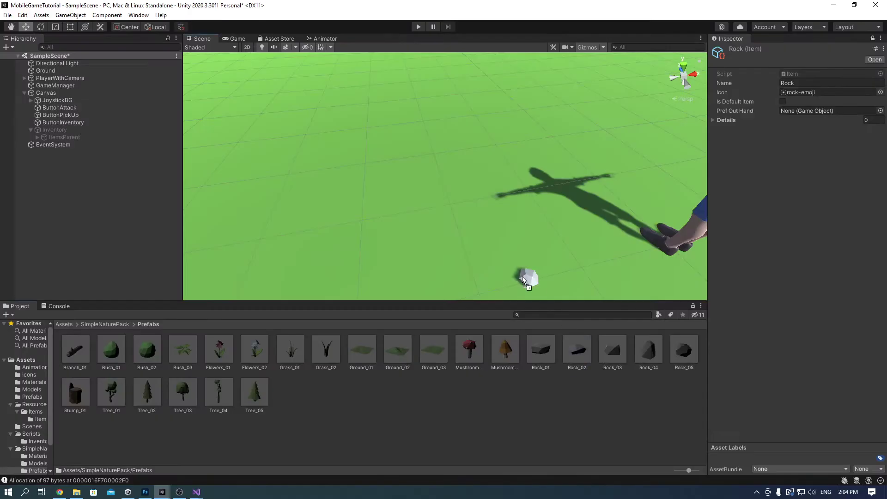
Preview Rock_02 in the scene, then set Rock_02 as the Rock item's in-hand prefab.
left_click_drag(522, 276, 431, 208)
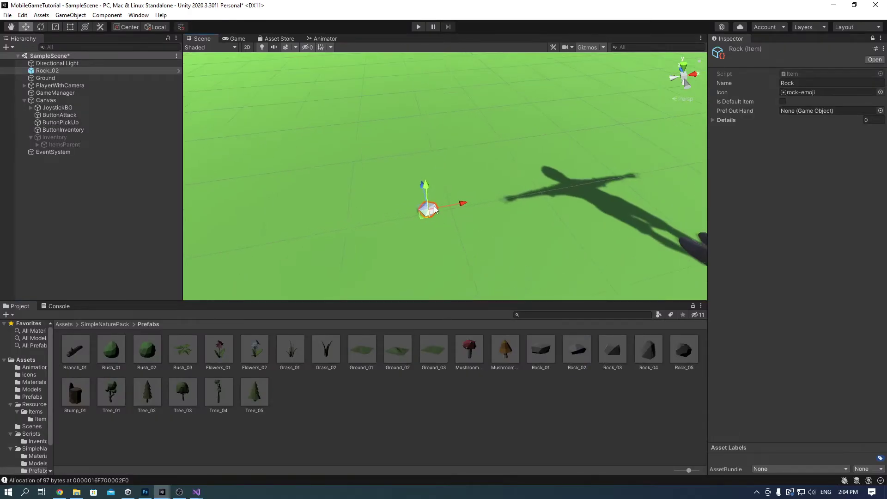
scroll(453, 247, "up", 3)
key("f")
left_click_drag(464, 234, 513, 134, "alt")
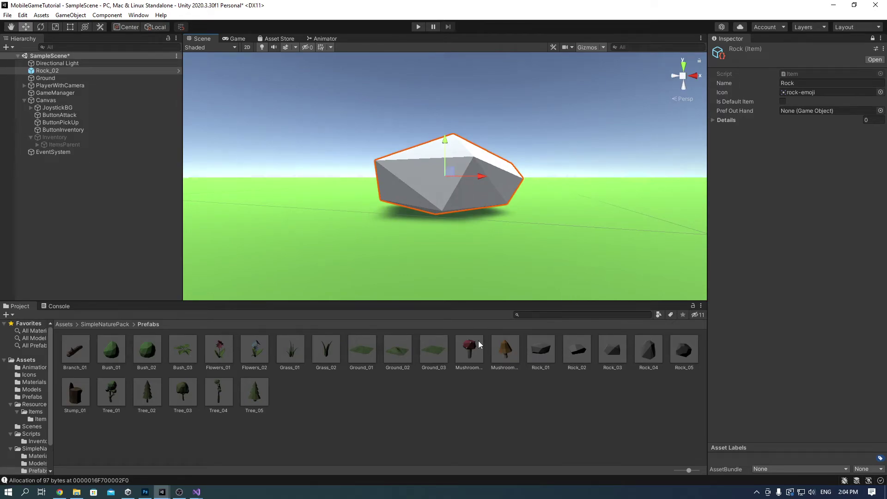
key("Delete")
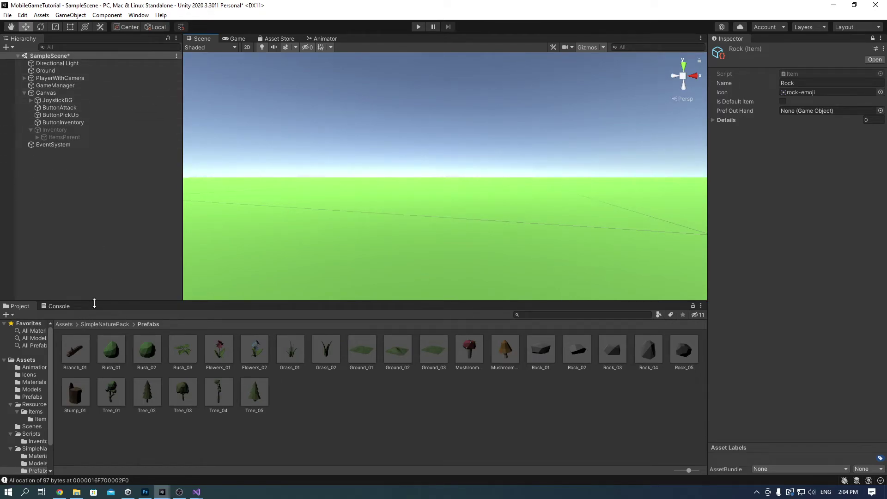
left_click_drag(576, 350, 802, 111)
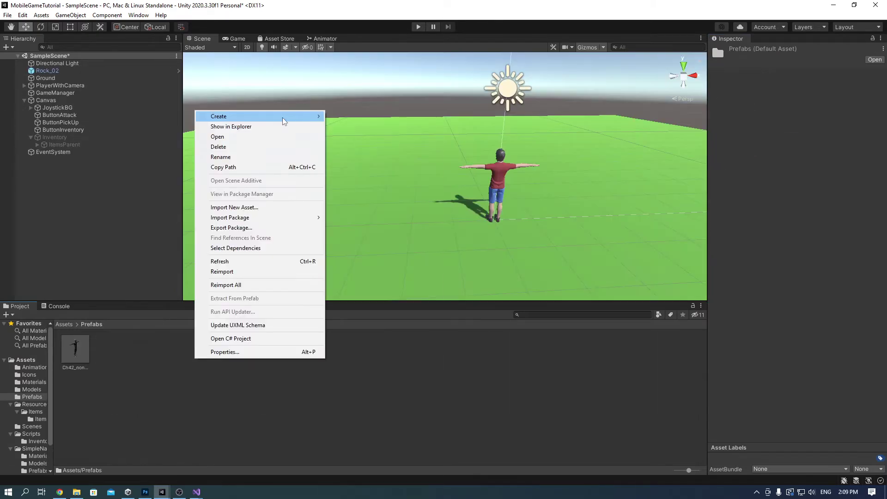
Create an items folder under Prefabs and save the scene's Rock_02 there as an original prefab.
mouse_move(282, 118)
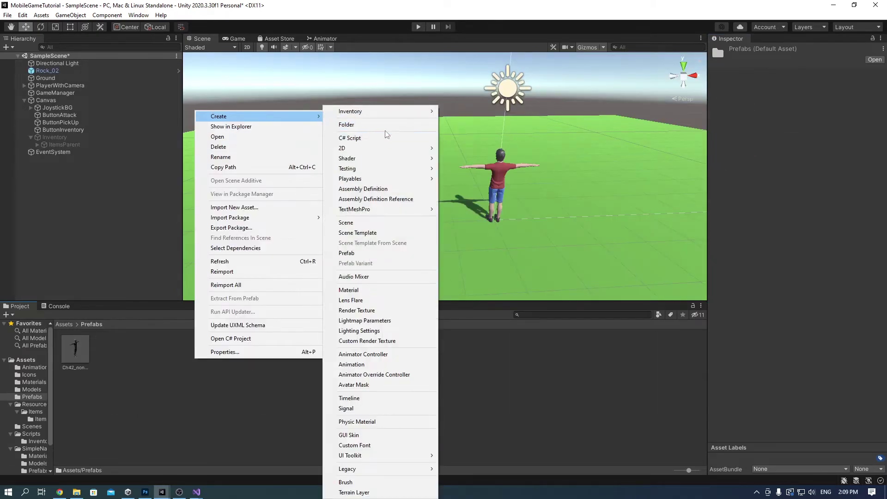
left_click(386, 125)
type("items")
key("Return")
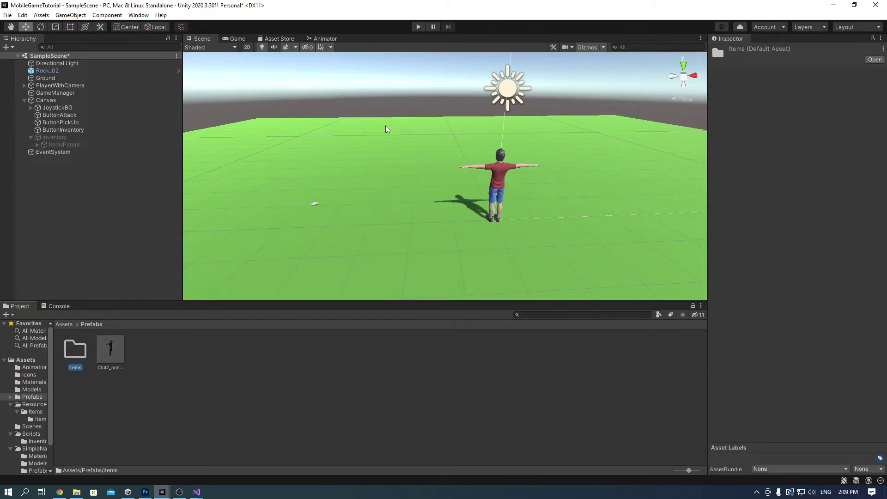
double_click(75, 350)
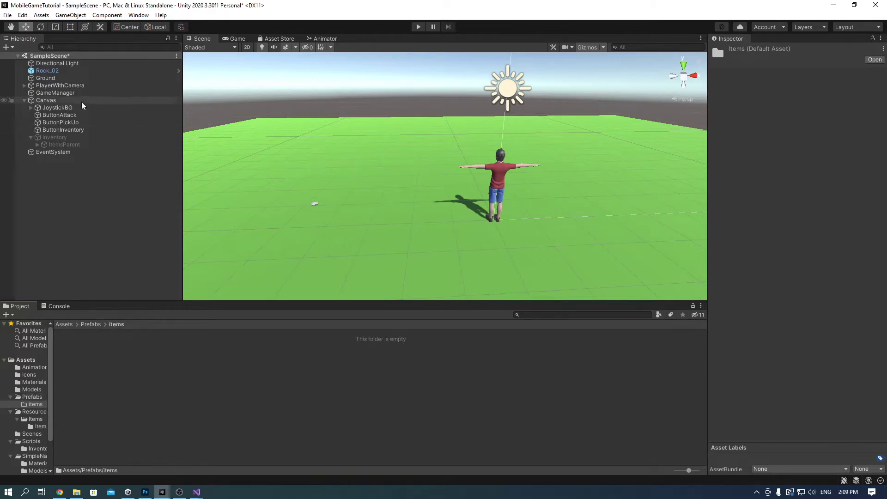
left_click_drag(46, 70, 184, 395)
left_click(425, 265)
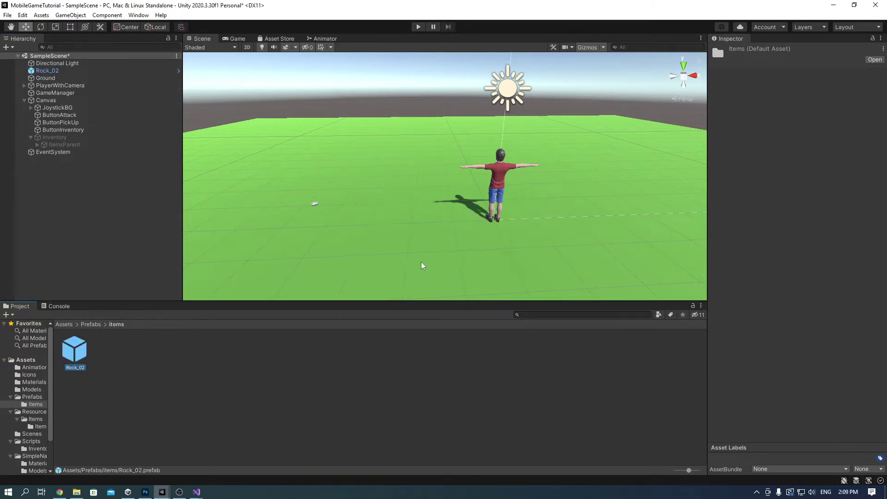
left_click(77, 69)
Delete Rock_02 from the scene, then give the Rock_02 prefab a Rigidbody with Is Kinematic ticked.
key("Delete")
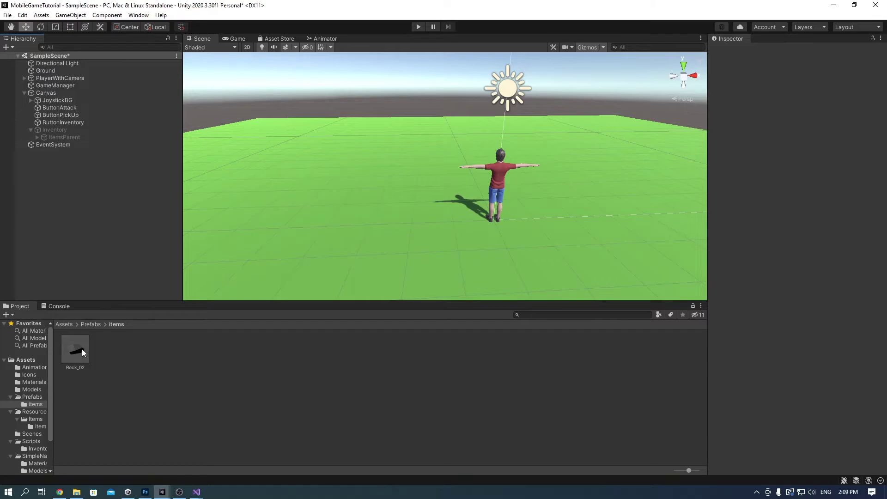
left_click(79, 350)
left_click(794, 76)
left_click(772, 386)
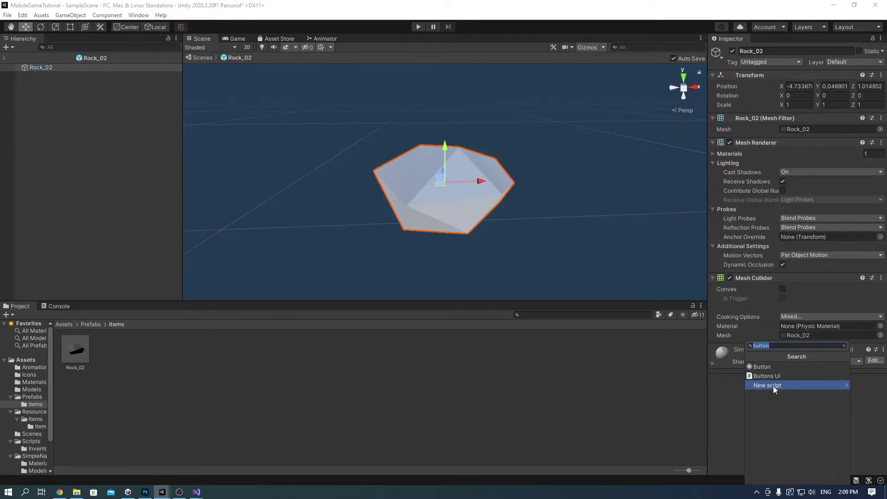
type("rigid")
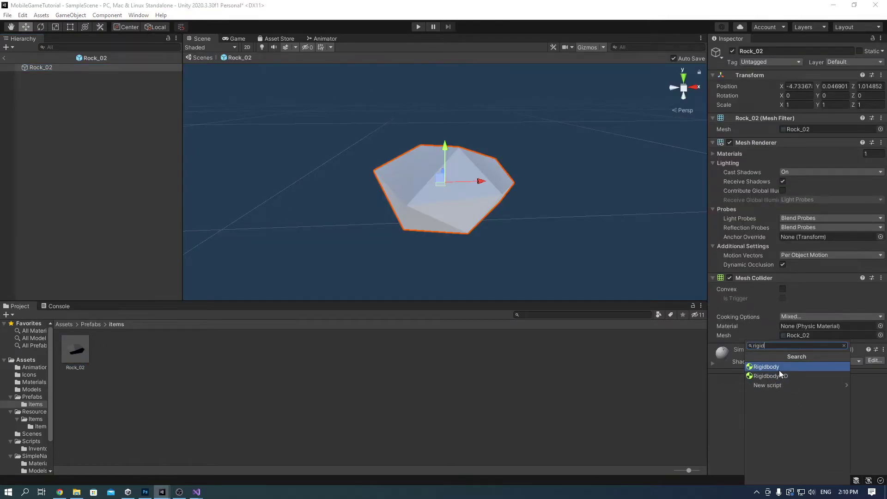
left_click(779, 369)
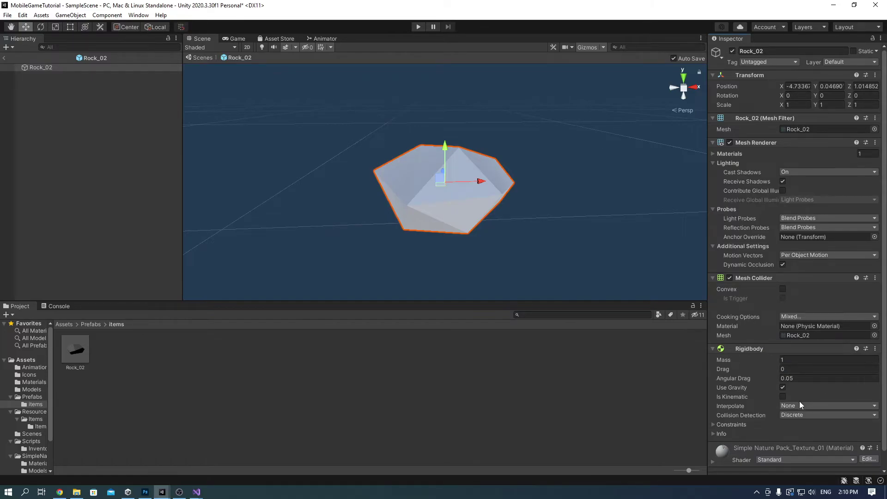
left_click(782, 396)
Add an empty child named Trigger under Rock_02 with a Mesh Filter using the Cube mesh.
right_click(55, 68)
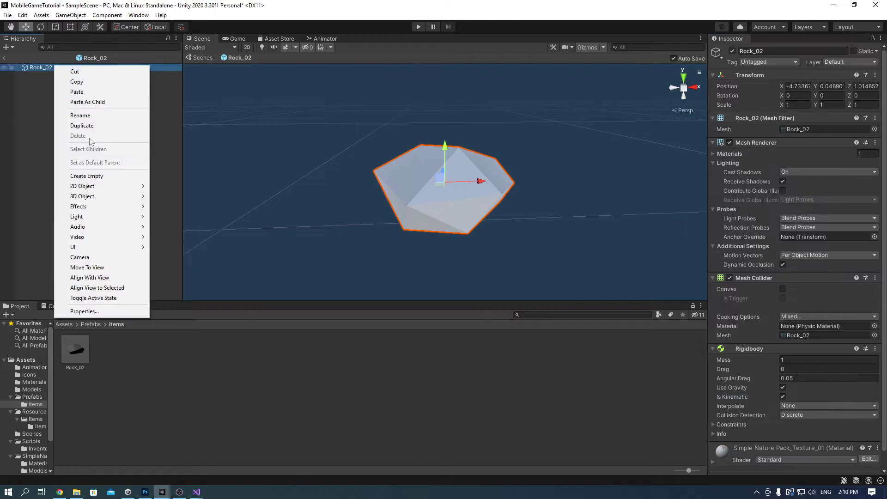
left_click(113, 176)
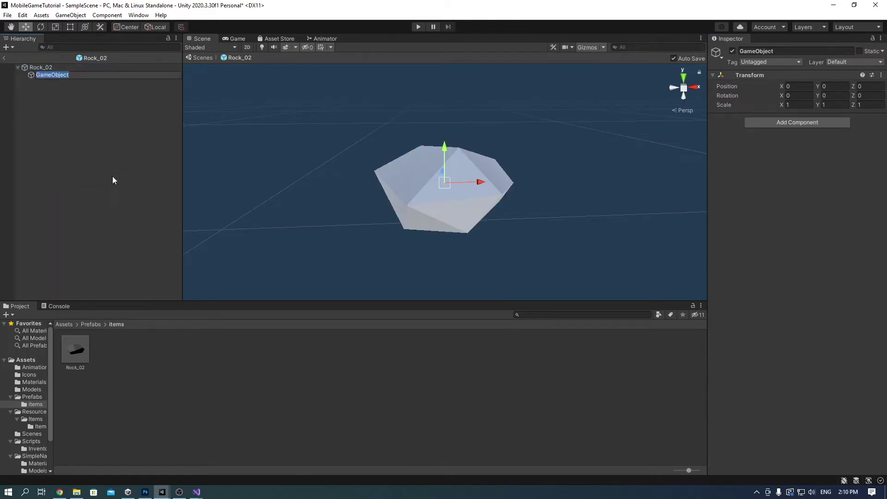
type("Trigger")
key("Return")
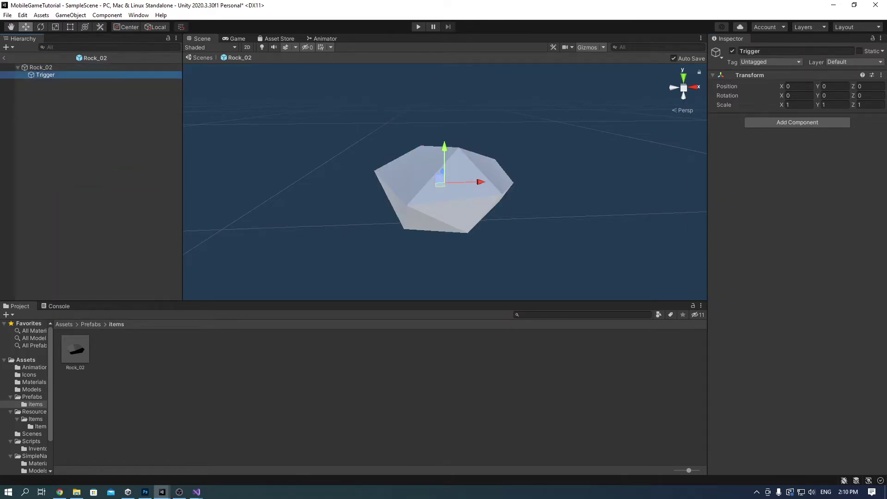
left_click(814, 122)
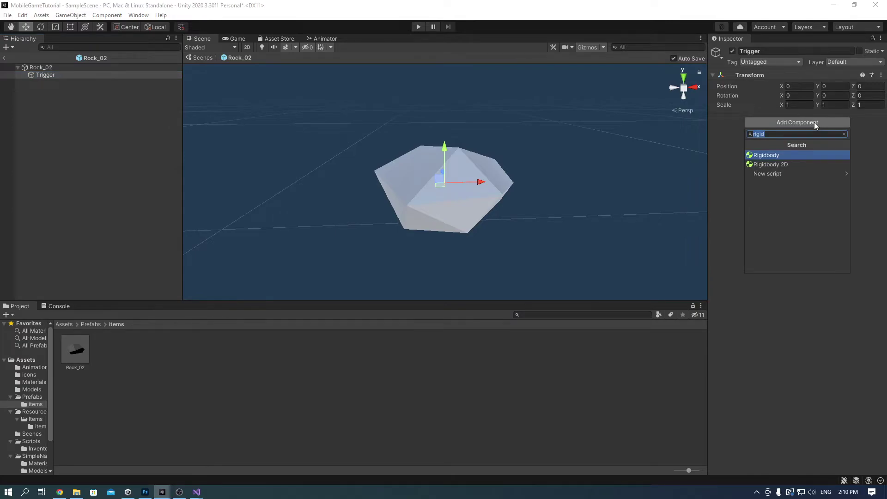
type("mesh filter")
key("Return")
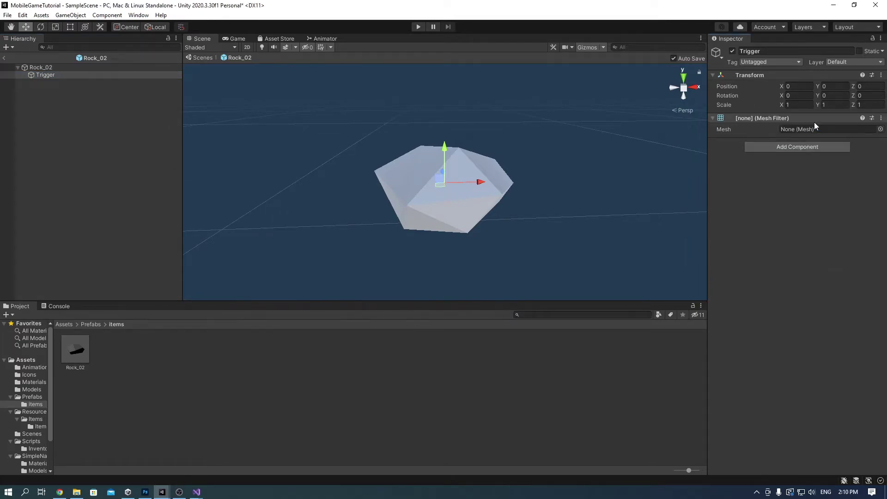
left_click(880, 129)
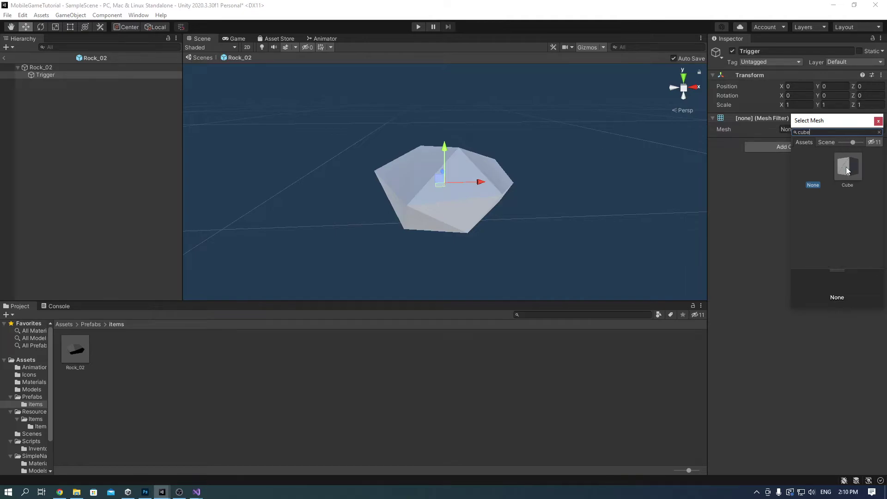
double_click(847, 171)
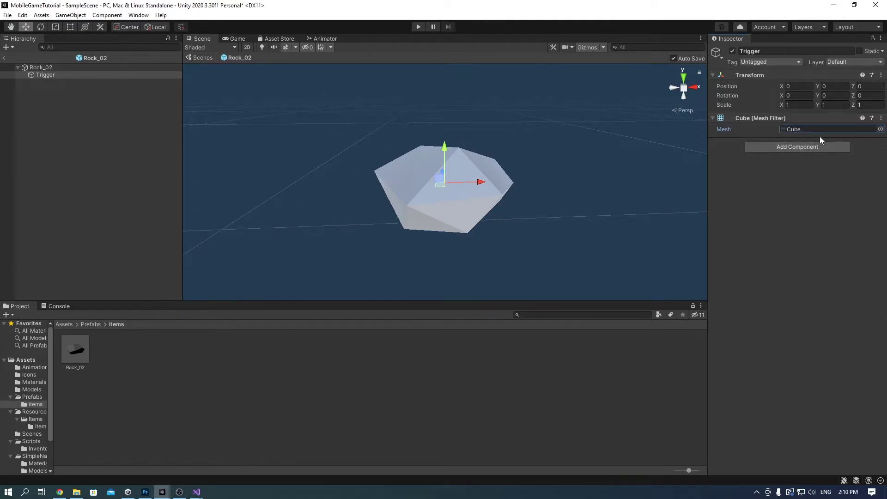
Add a trigger Box Collider to Trigger and shrink it closely around the rock.
left_click(808, 147)
type("box")
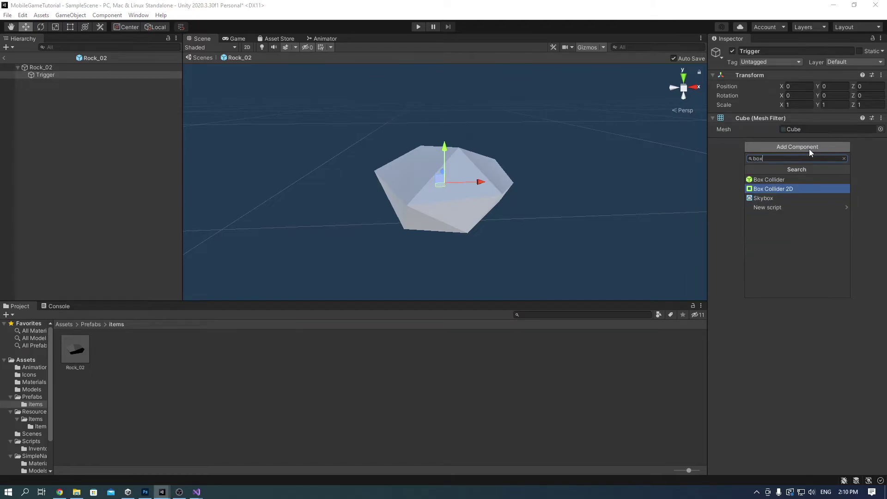
key("Up")
key("Return")
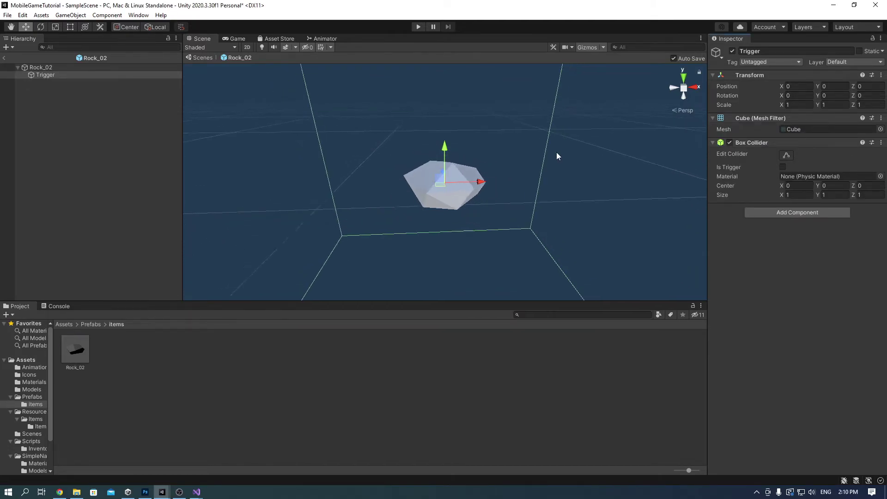
scroll(555, 148, "down", 1)
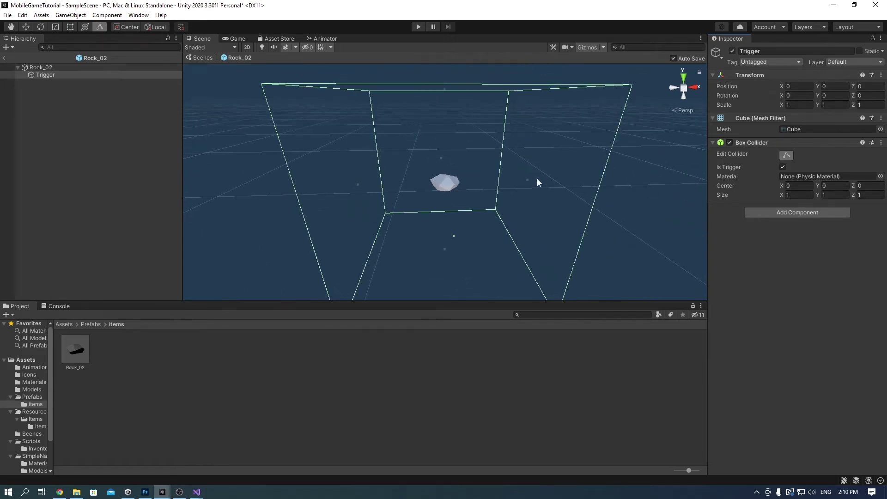
left_click_drag(536, 178, 448, 157)
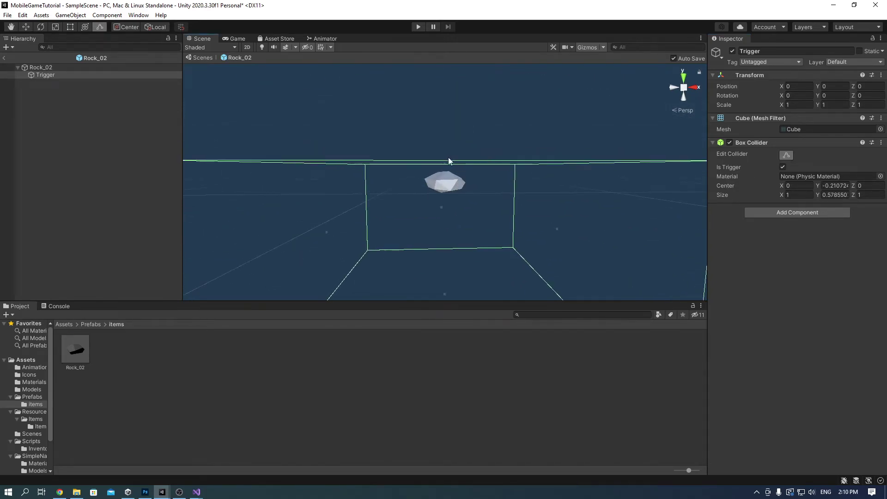
left_click_drag(552, 217, 467, 234)
left_click_drag(323, 226, 451, 168)
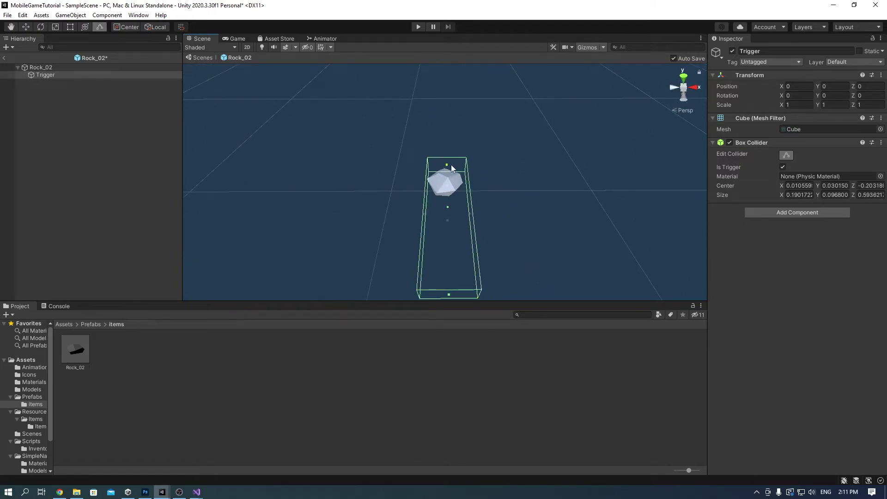
left_click_drag(449, 295, 217, 270)
left_click_drag(464, 182, 422, 172)
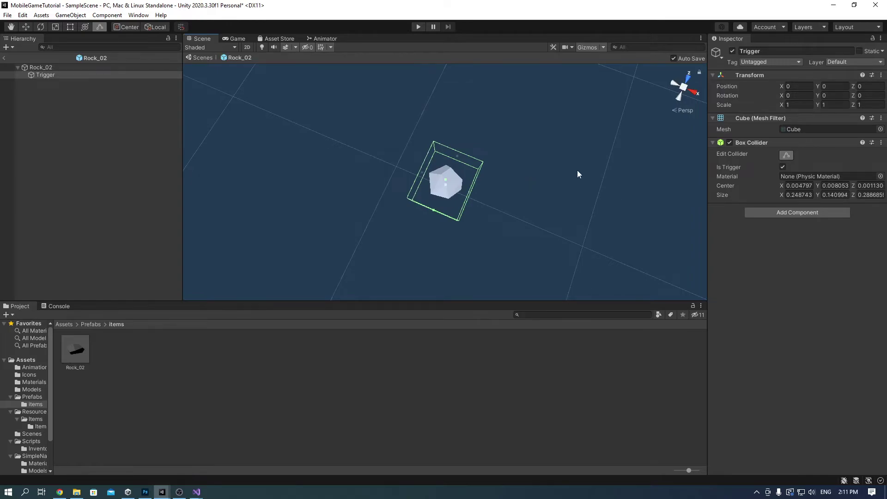
Add the Item Pickup script to the Trigger object.
left_click(808, 212)
type("item")
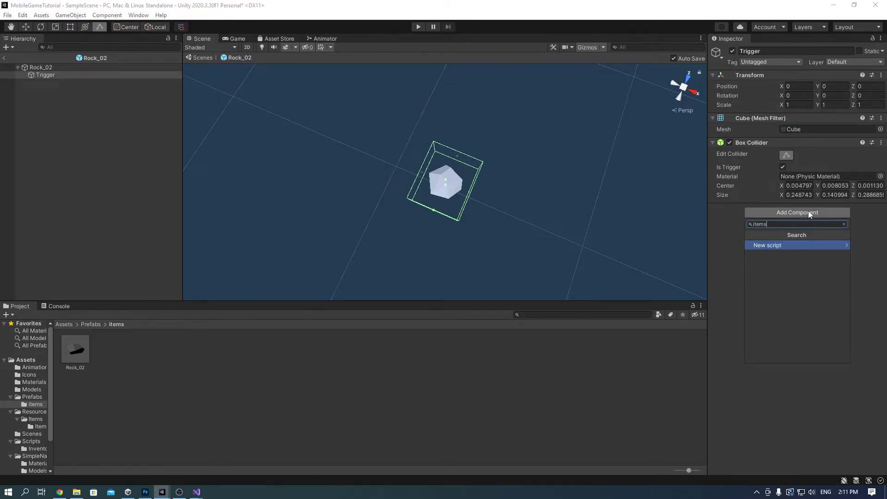
left_click(783, 245)
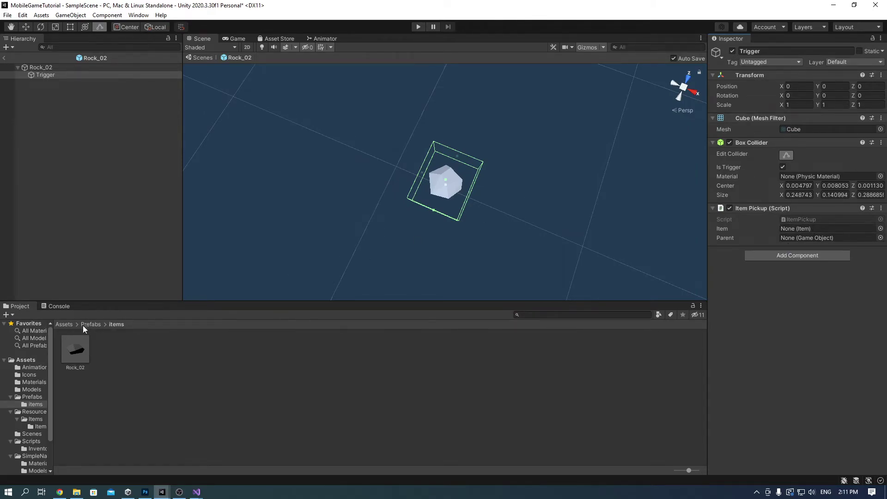
Assign the Rock item from Resources/Items to Item and Rock_02 to Parent on the pickup.
left_click(65, 325)
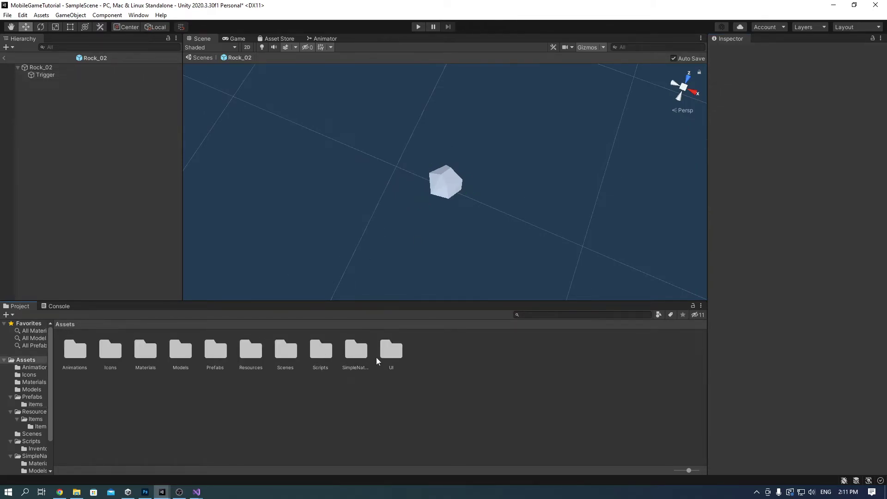
double_click(261, 351)
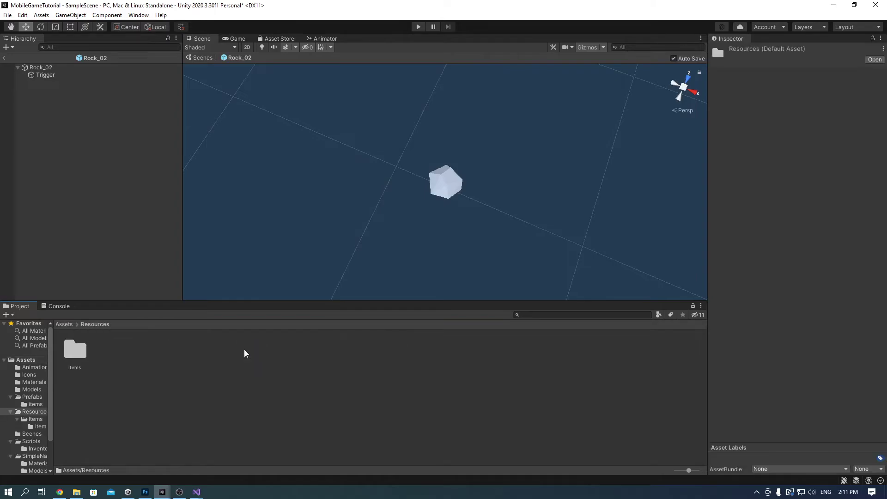
double_click(75, 350)
double_click(75, 350)
left_click(56, 76)
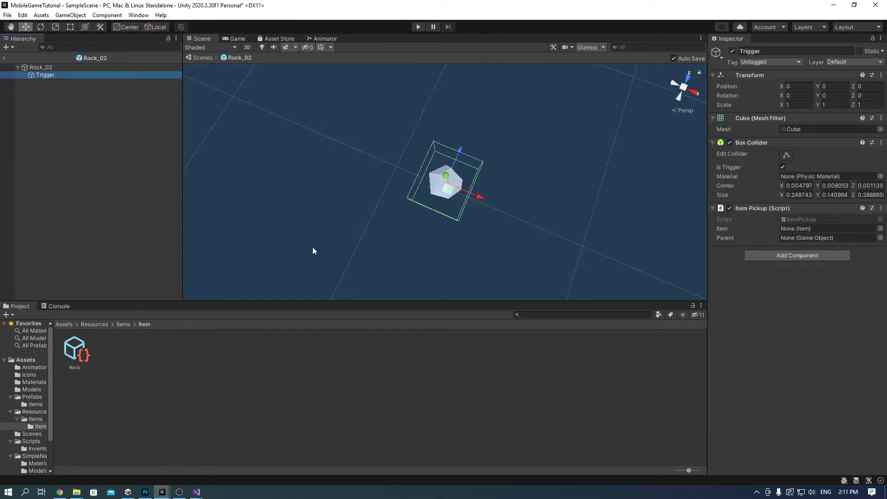
left_click_drag(83, 338, 816, 233)
left_click_drag(41, 68, 846, 240)
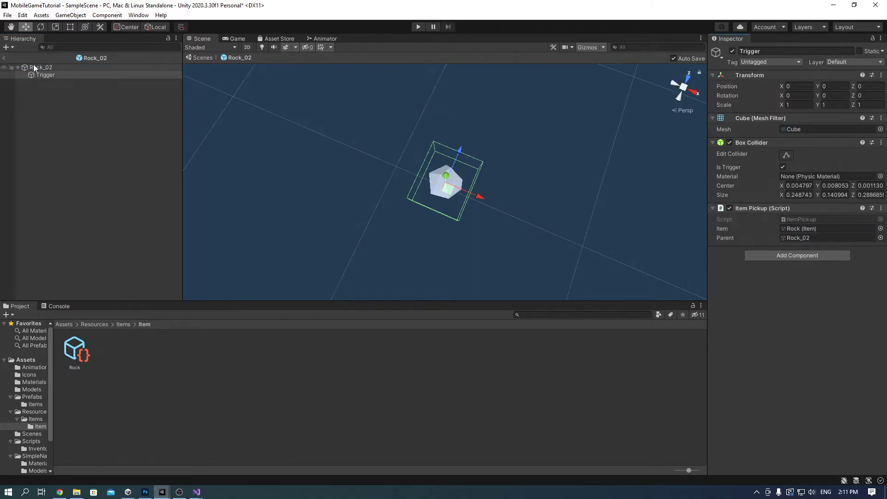
Leave prefab mode and drop the Rock_02 prefab from Prefabs into the scene.
left_click(7, 57)
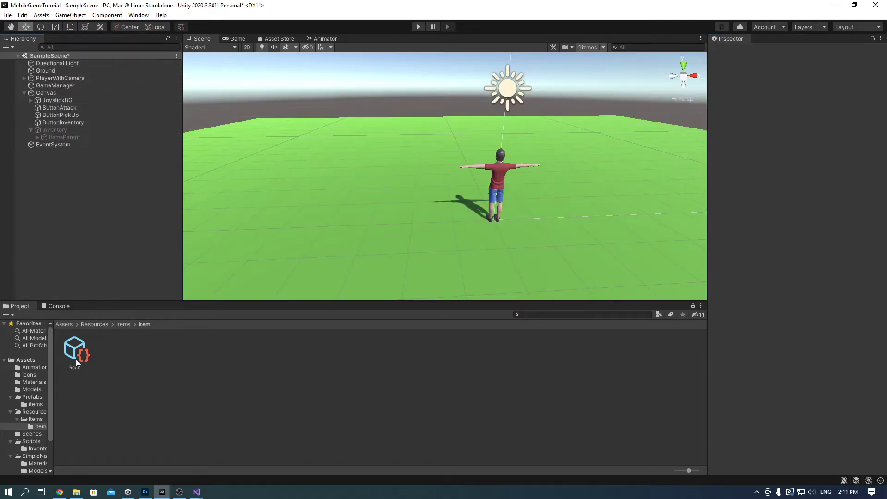
left_click(63, 324)
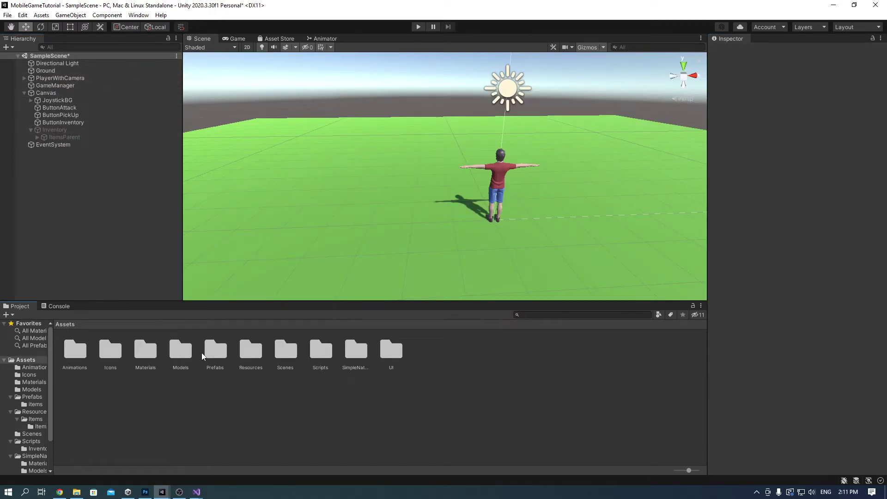
double_click(213, 351)
double_click(77, 351)
left_click(80, 353)
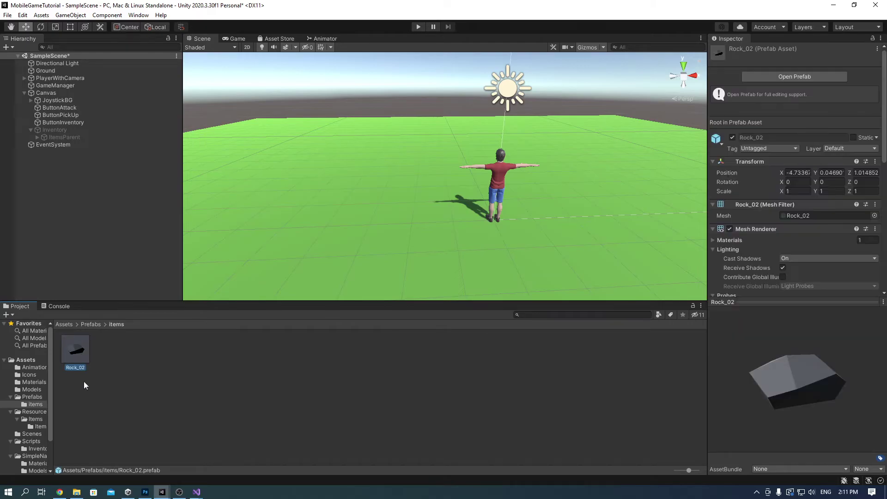
left_click_drag(76, 350, 310, 149)
Raise the new Rock_02 rock up onto the ground.
left_click_drag(360, 184, 360, 183)
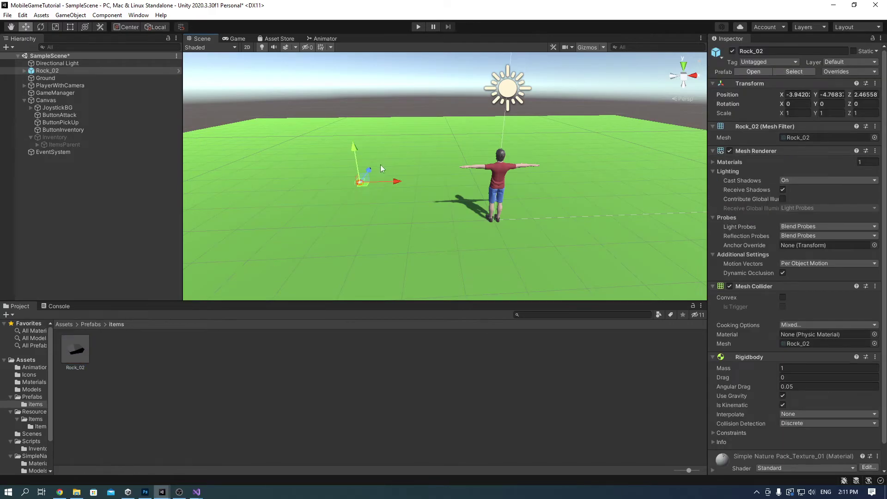
right_click_drag(380, 165, 435, 119)
key("f")
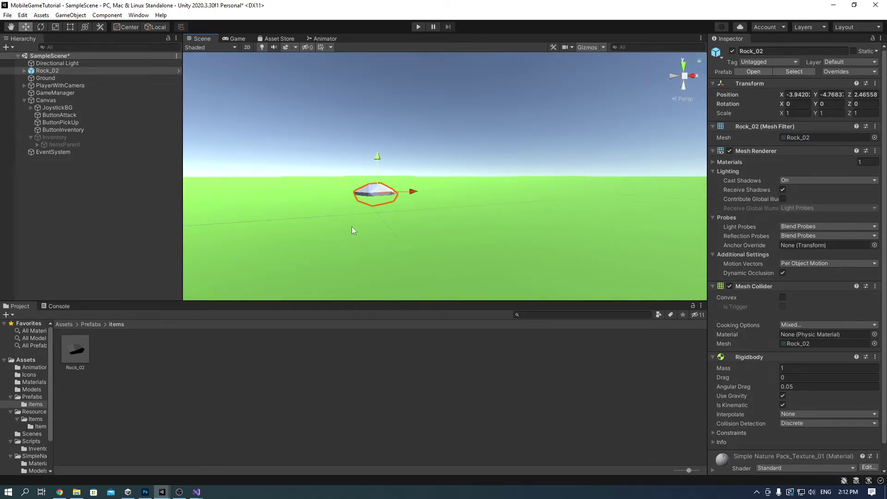
left_click_drag(445, 138, 447, 122)
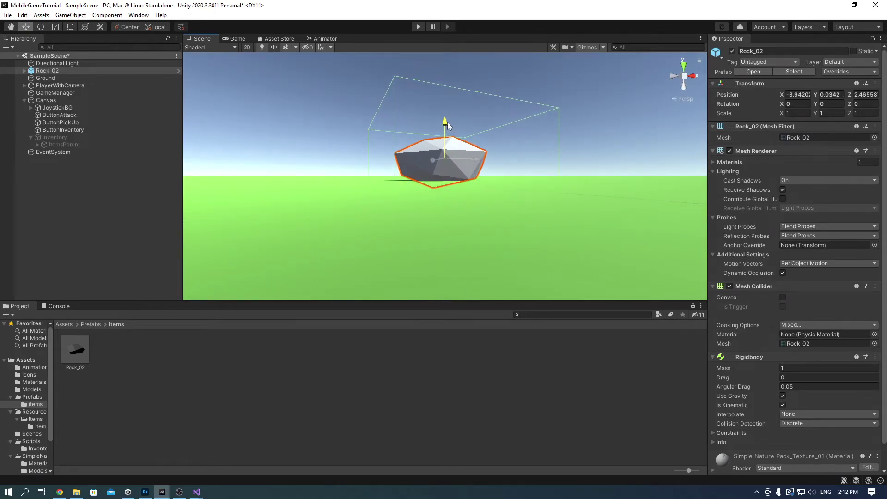
middle_click_drag(567, 168, 538, 187)
right_click_drag(538, 187, 489, 213)
scroll(489, 213, "down", 5)
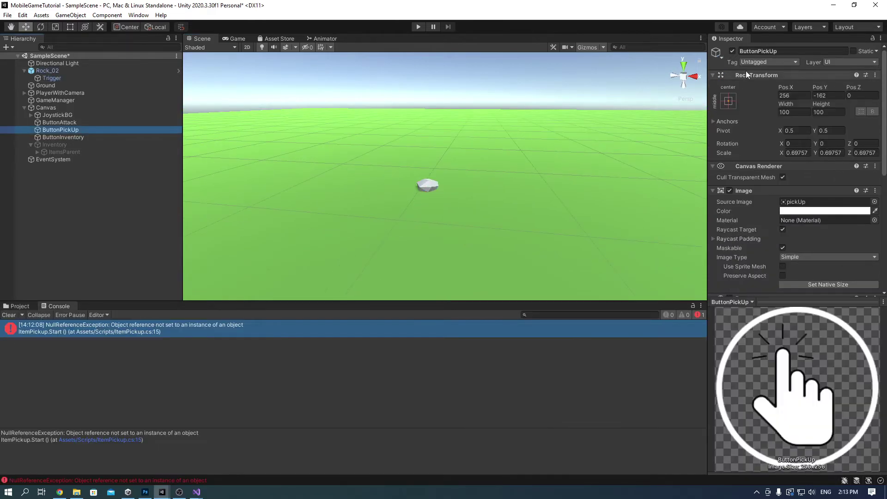
Tag ButtonPickUp as PickUp and start playing the game.
left_click(767, 62)
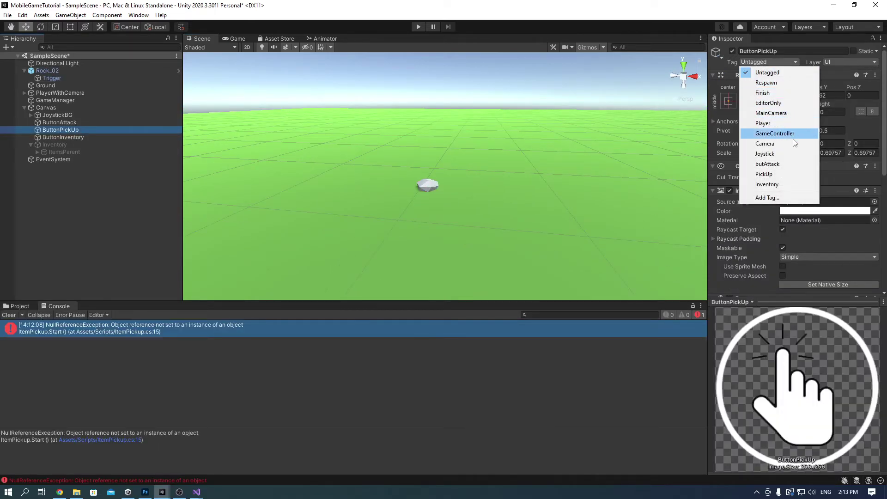
left_click(783, 175)
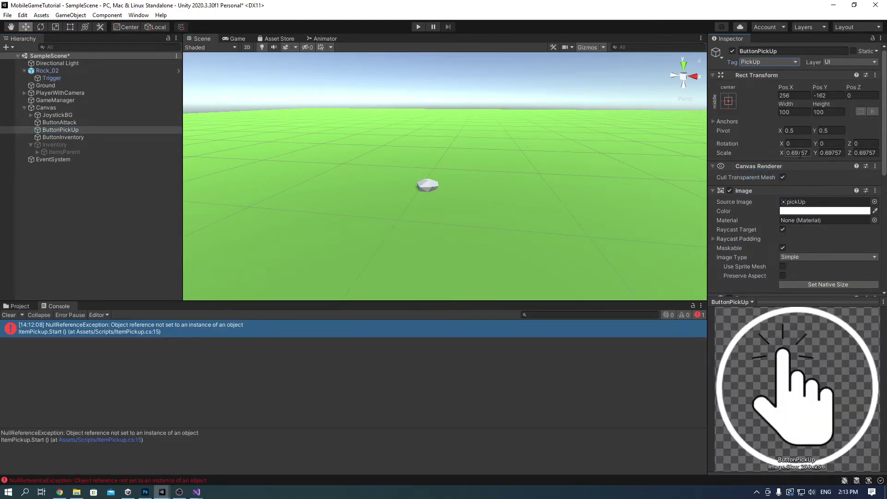
scroll(761, 204, "down", 5)
left_click(418, 26)
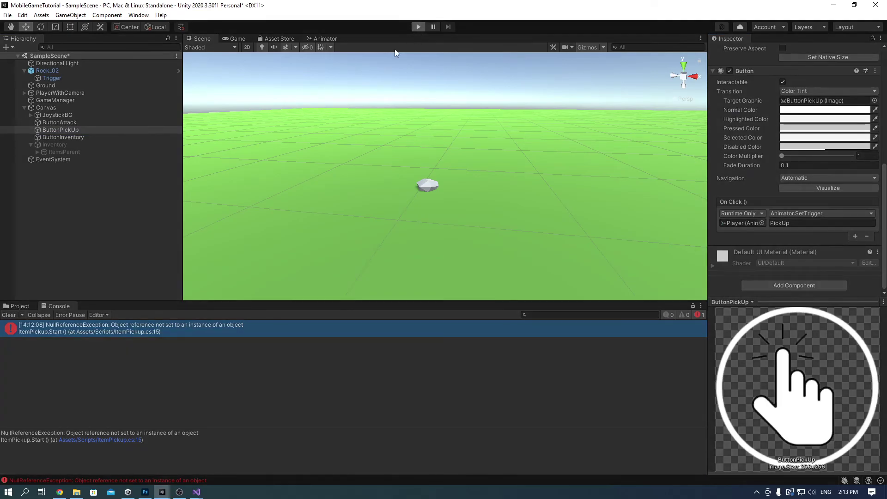
mouse_move(253, 233)
left_mouse_down()
mouse_move(208, 268)
mouse_move(223, 139)
mouse_move(232, 132)
left_mouse_up()
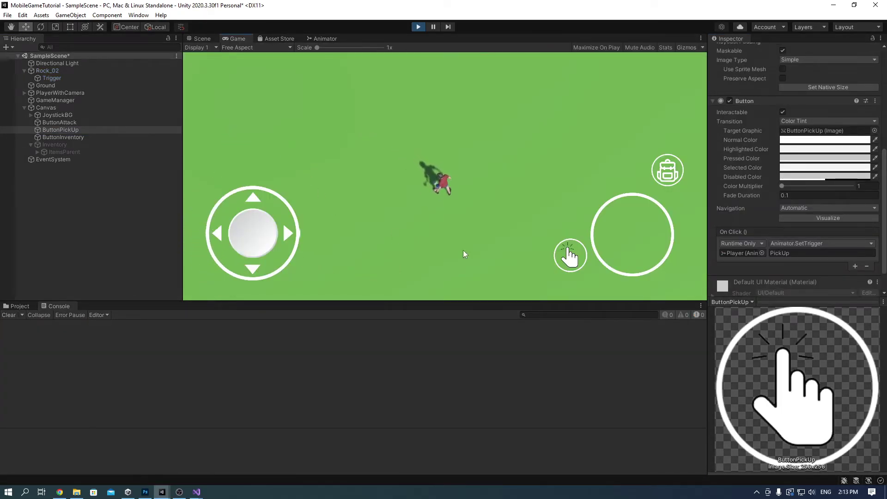
Restart play, walk to the rock and pick it up.
left_click(570, 255)
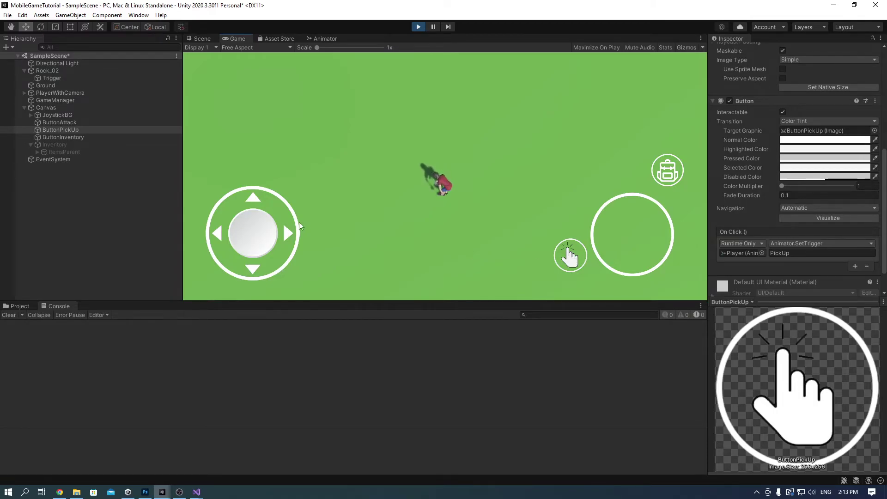
key("ctrl+p")
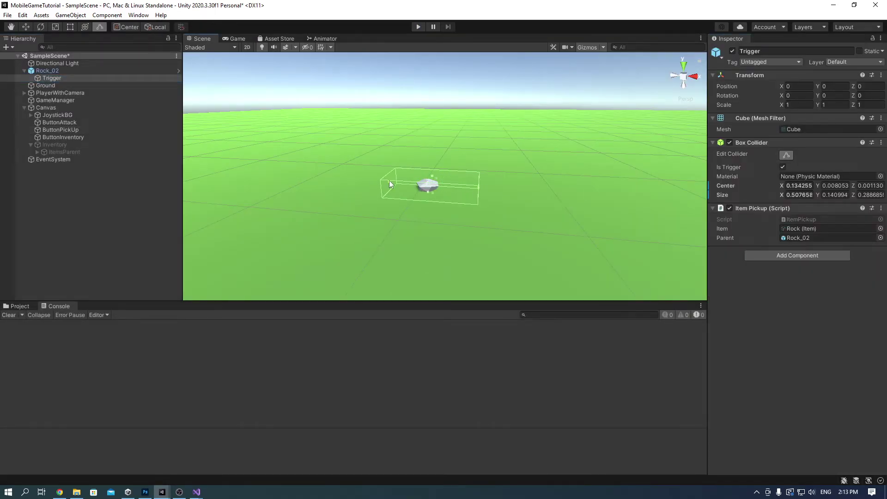
left_click(418, 27)
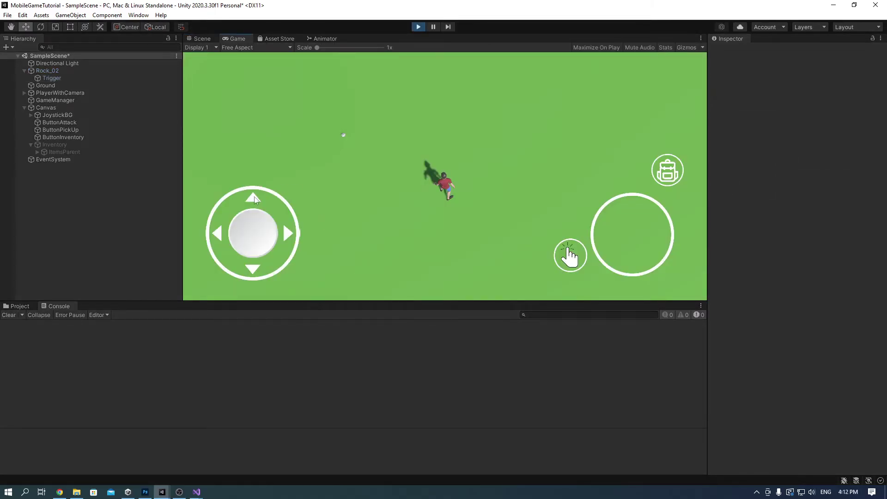
mouse_move(253, 234)
left_mouse_down()
mouse_move(228, 202)
mouse_move(238, 138)
left_mouse_up()
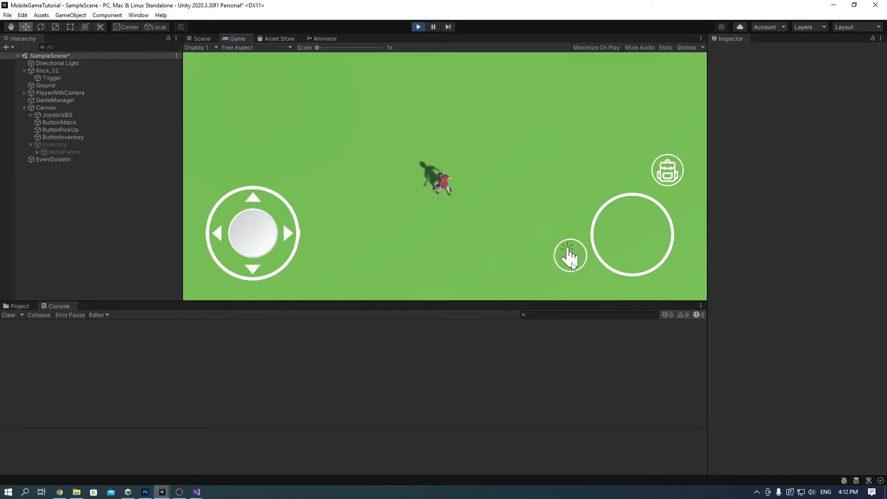
left_click(569, 255)
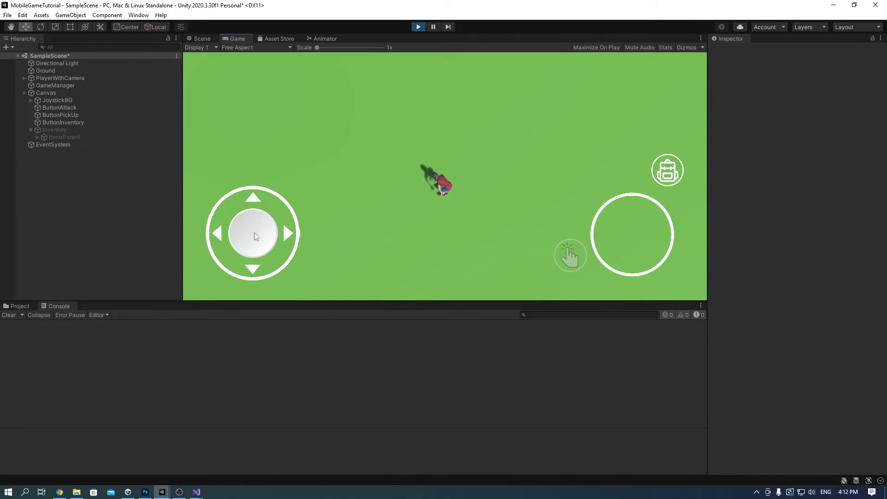
mouse_move(265, 237)
left_mouse_down()
mouse_move(437, 214)
mouse_move(461, 203)
left_mouse_up()
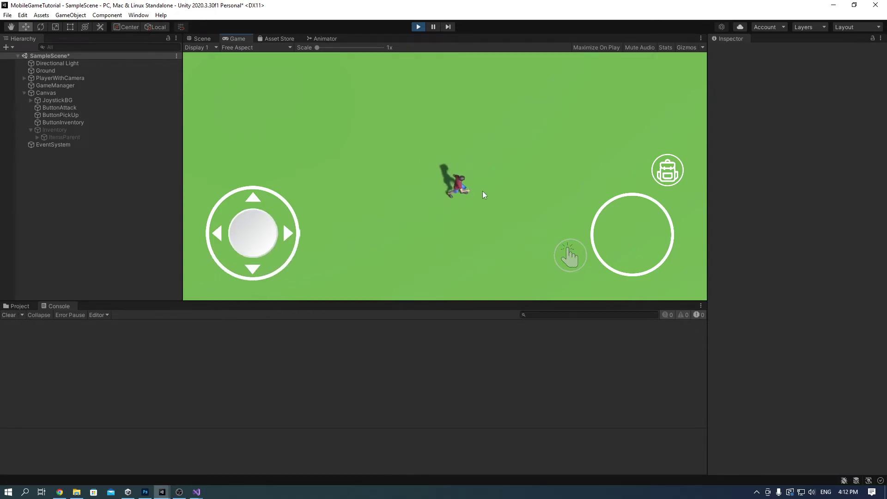
Check the rock in the inventory, drop it, and close the inventory.
left_click(667, 170)
left_click(480, 96)
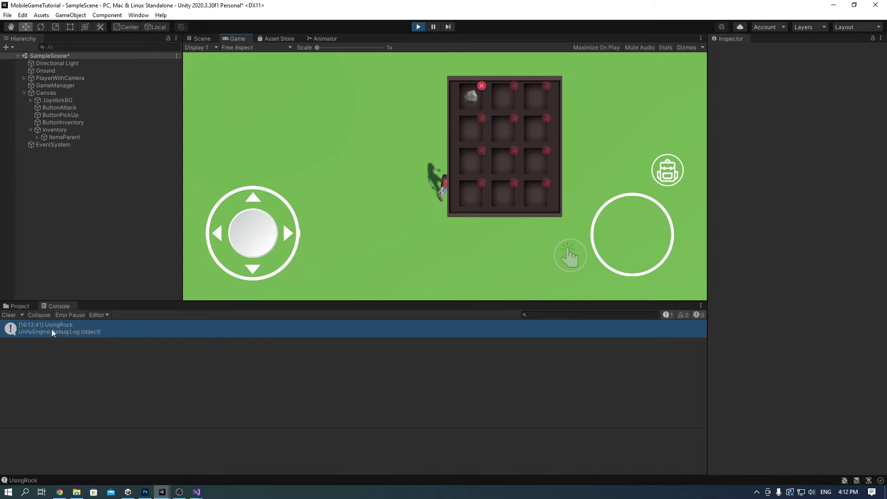
left_click(482, 86)
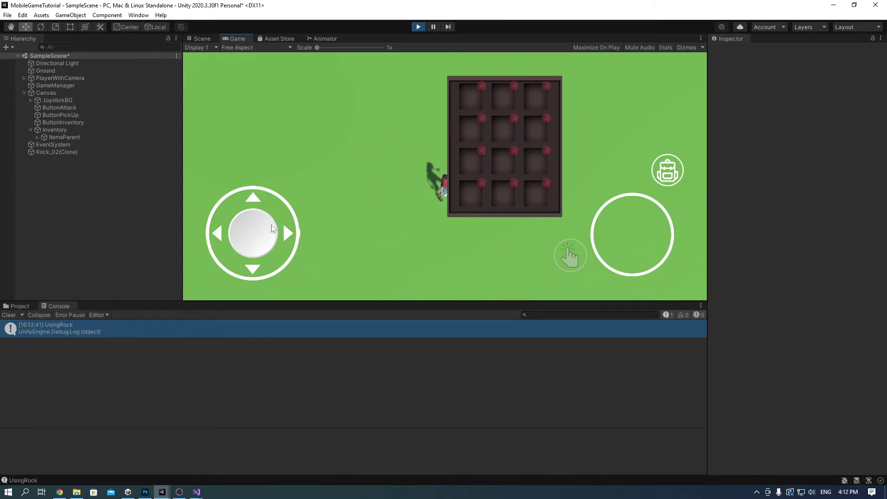
mouse_move(272, 228)
left_mouse_down()
mouse_move(323, 262)
mouse_move(283, 223)
left_mouse_up()
key("i")
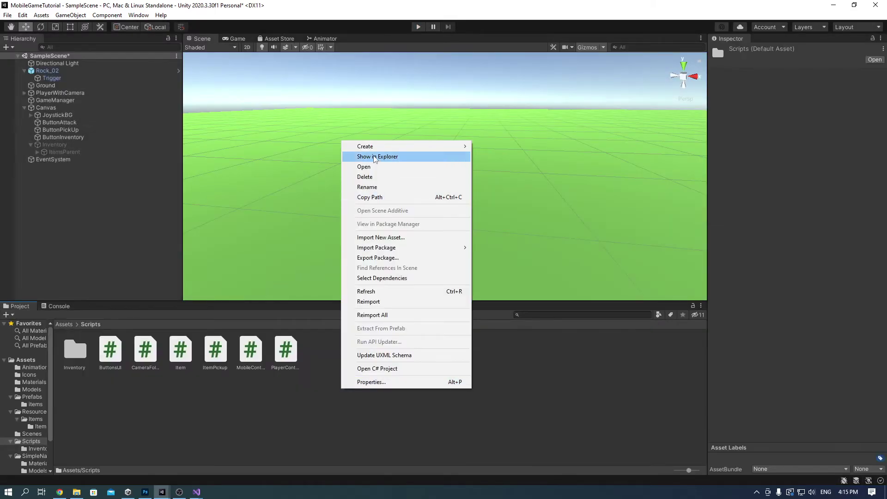
Create a GameMessages folder under Scripts and start a new C# script inside it.
mouse_move(365, 145)
left_click(497, 112)
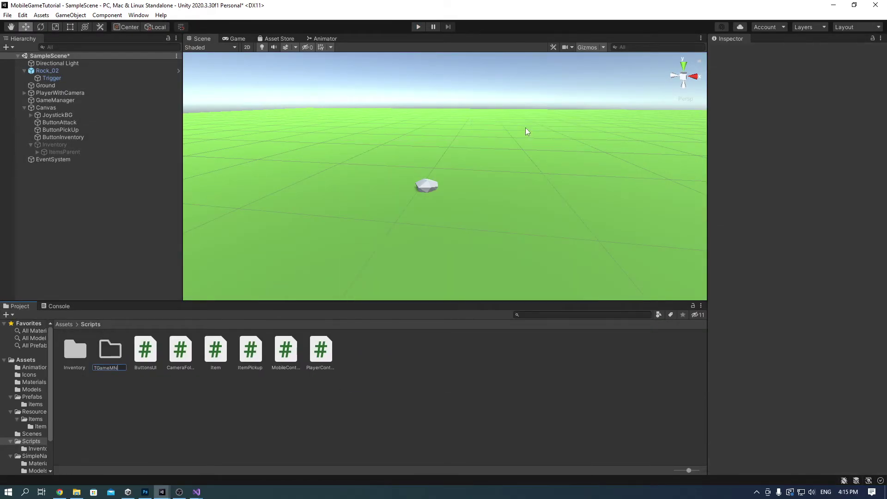
type("GameMessages")
key("Return")
double_click(75, 351)
right_click(159, 373)
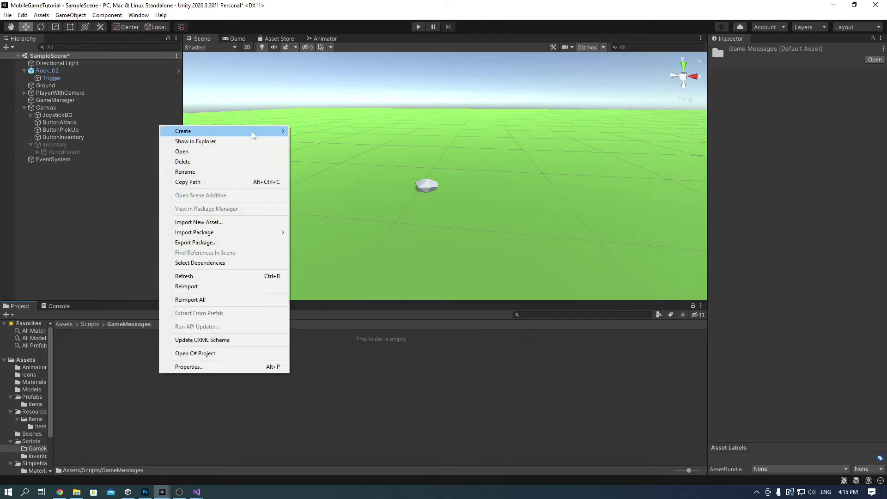
mouse_move(176, 129)
left_click(349, 137)
Name the new script GameMessage and delete its default Update method.
type("GameM")
type("essage")
key("Return")
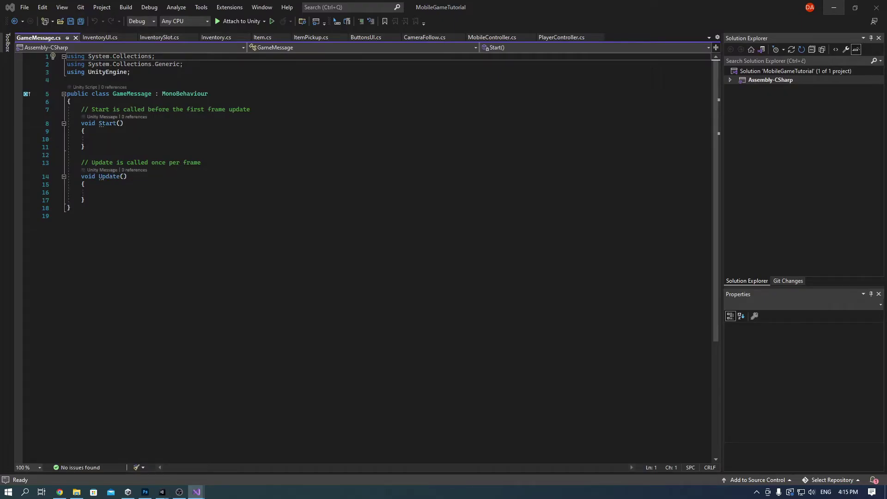
key("Delete")
left_click(121, 139)
Add a DestroyObj method destroying the object, invoke it 2 seconds after Start, and save.
left_click(105, 147)
key("Return")
key("Return")
type("void DestroyObj()")
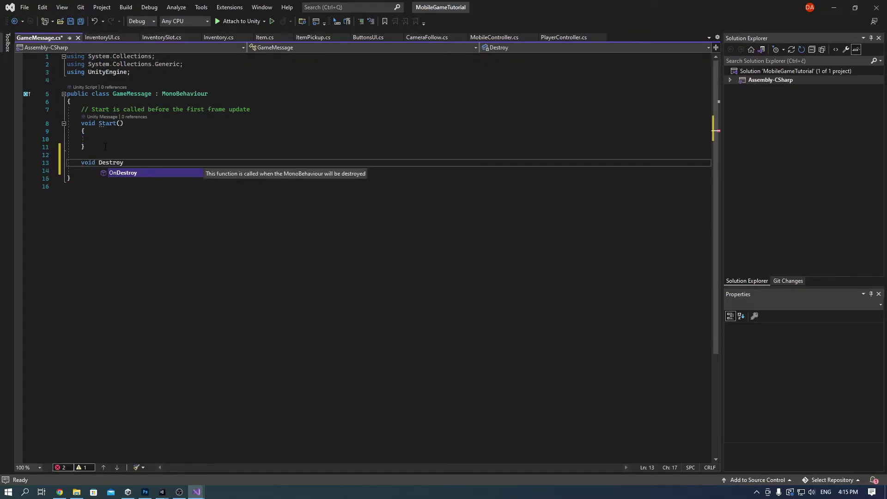
key("Return")
type("{")
key("Return")
type("Destroy(gameObject);")
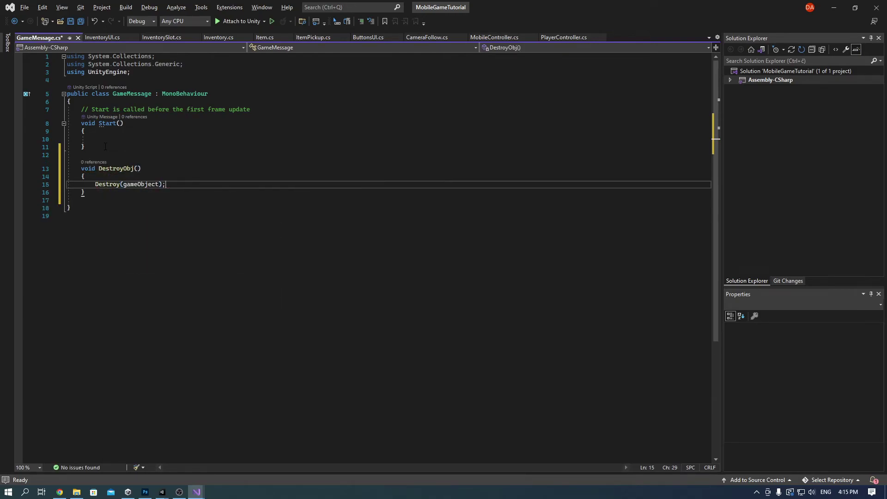
left_click(105, 139)
type("Invoke(\"DestroyObj\"")
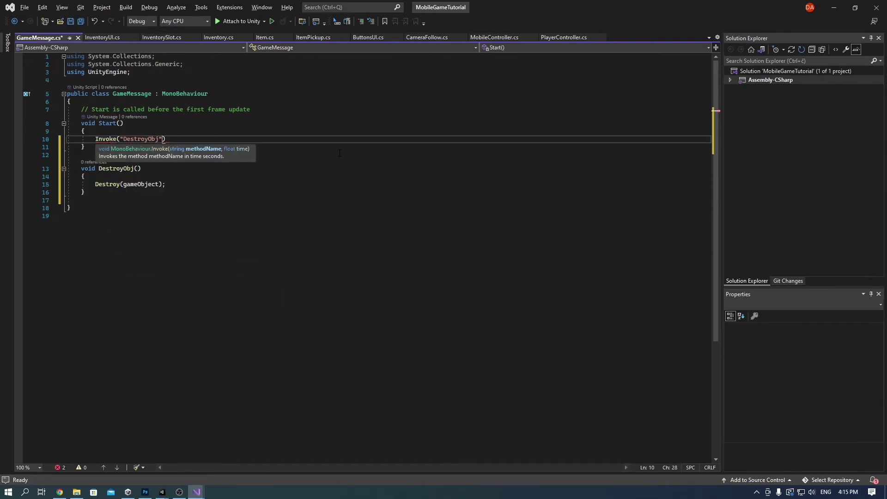
type(", 2);")
key("ctrl+s")
Create a GameMessage1 C# script in GameMessages, open it, and select its default methods.
key("alt+Tab")
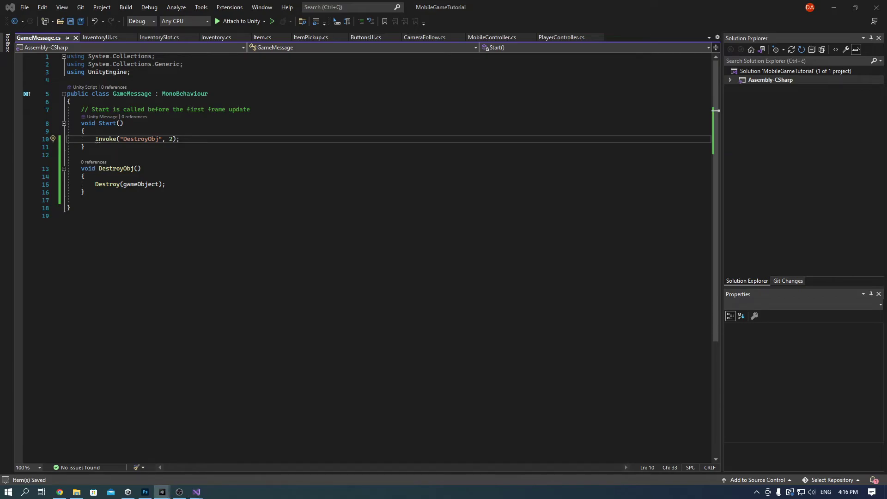
right_click(163, 401)
mouse_move(227, 150)
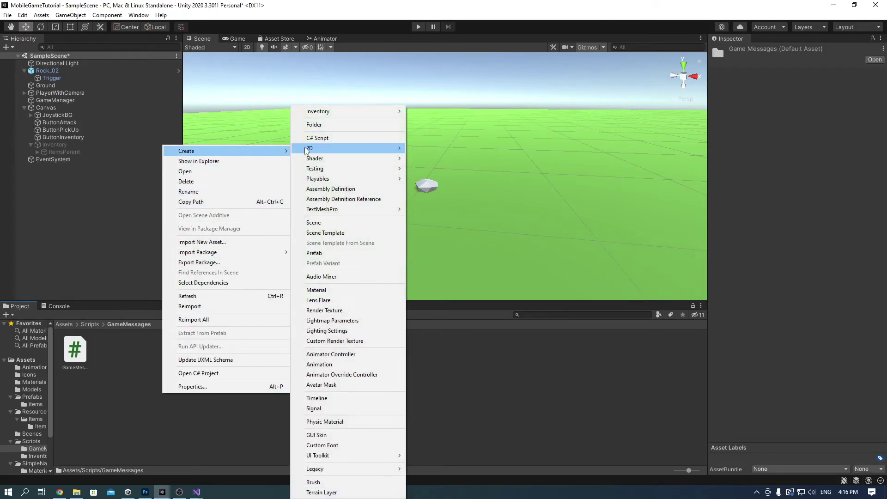
left_click(332, 138)
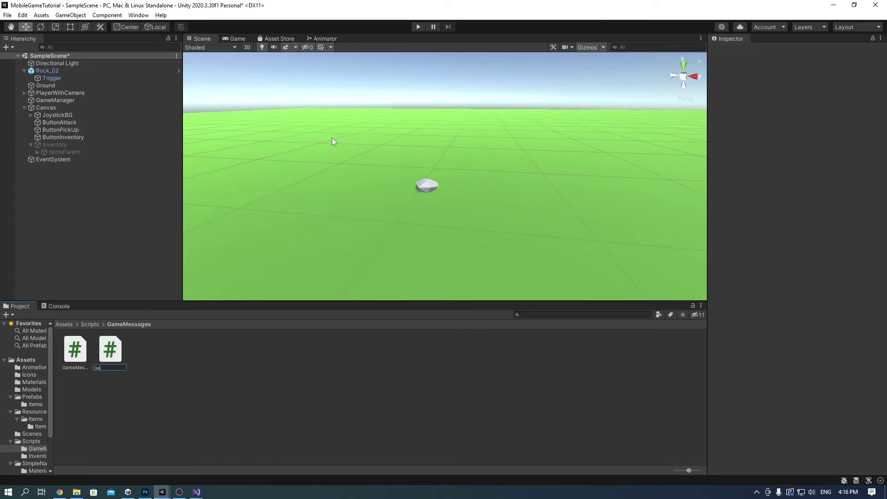
type("GameMessage1")
key("Return")
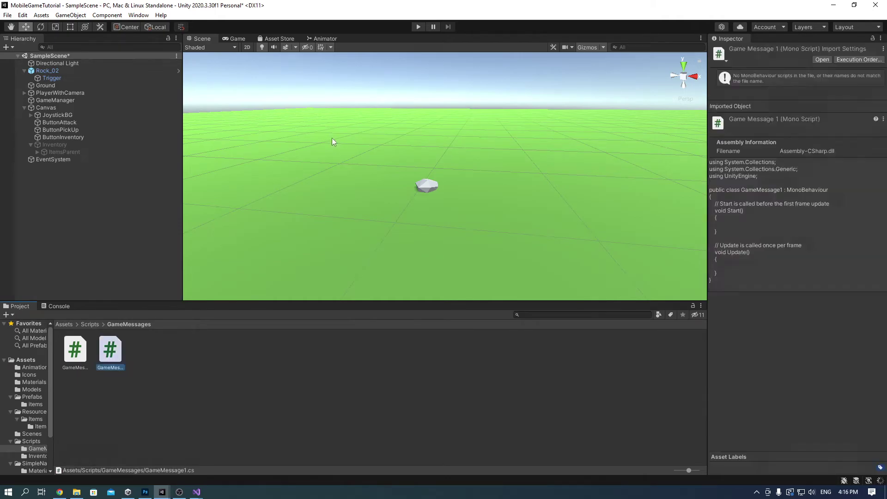
key("Return")
left_click_drag(81, 109, 83, 188)
Delete the default methods and add a using UnityEngine.UI directive.
key("Delete")
left_click(160, 73)
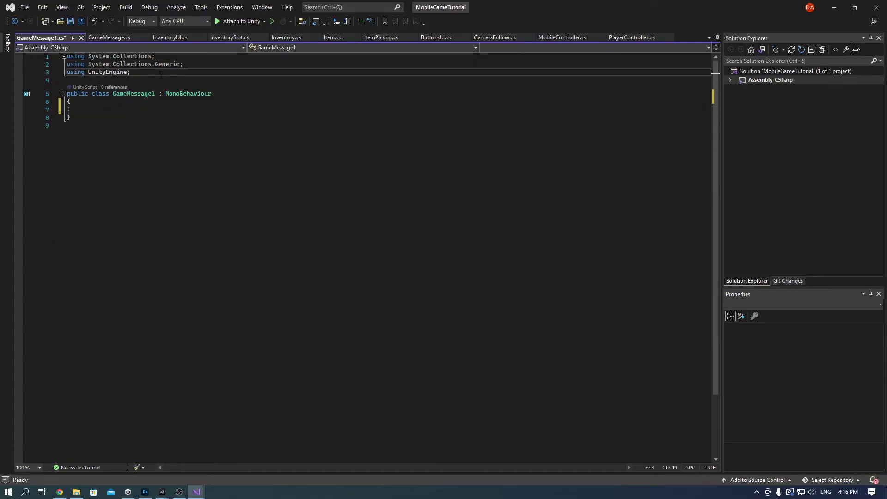
key("Return")
type("using UnityEngine.UI;")
Start a Singleton region with a public static GameMessages instance field.
left_click(210, 117)
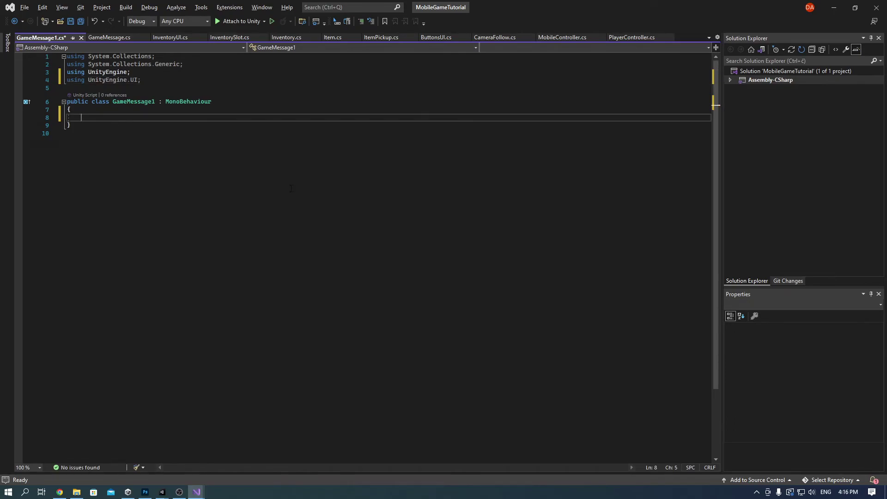
type("#region")
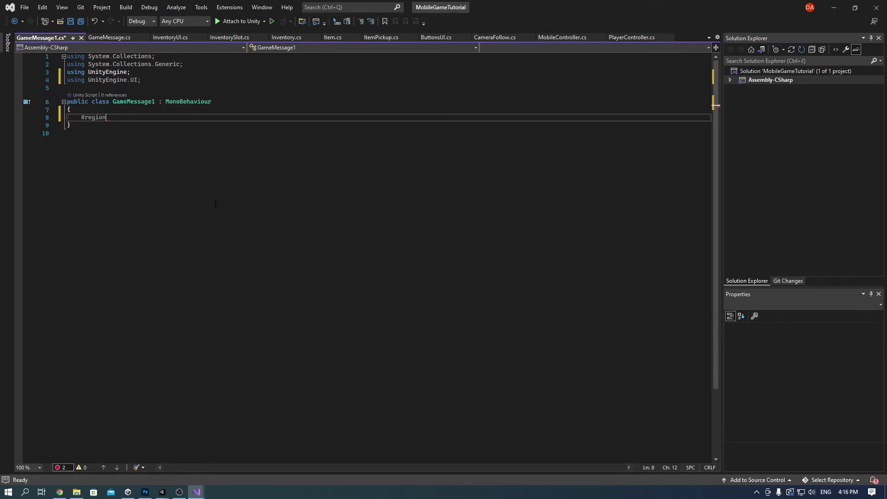
type(" Singleton")
key("Return")
key("Return")
type("public static GameMessages instanc")
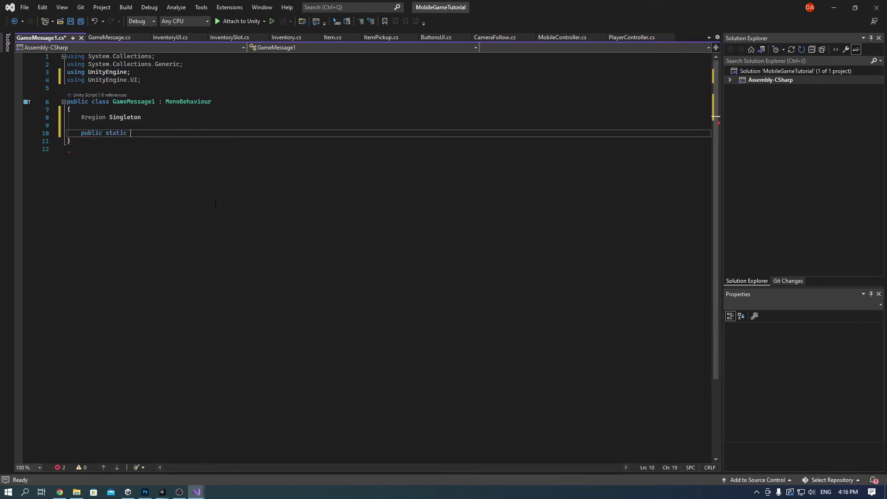
type("e;")
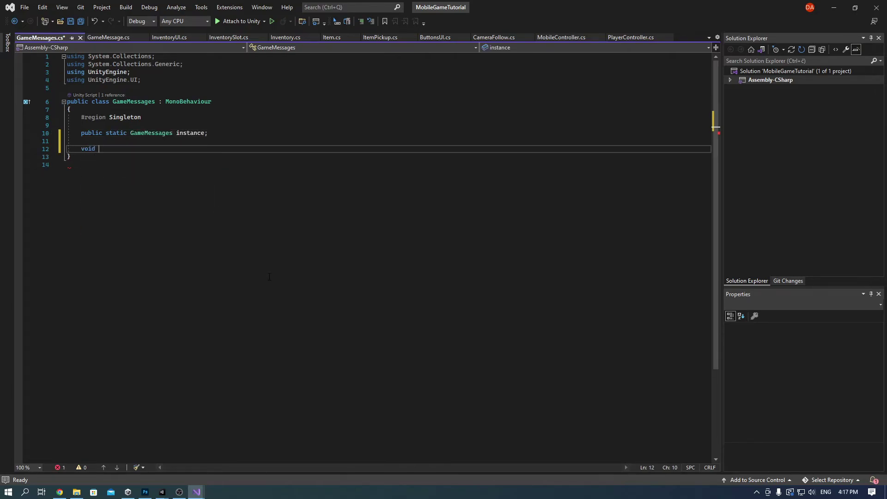
Add the Awake check returning if instance exists, otherwise instance = this, and close the region.
type("if(instance != null)")
key("Return")
key("braceleft")
key("Return")
type("return;")
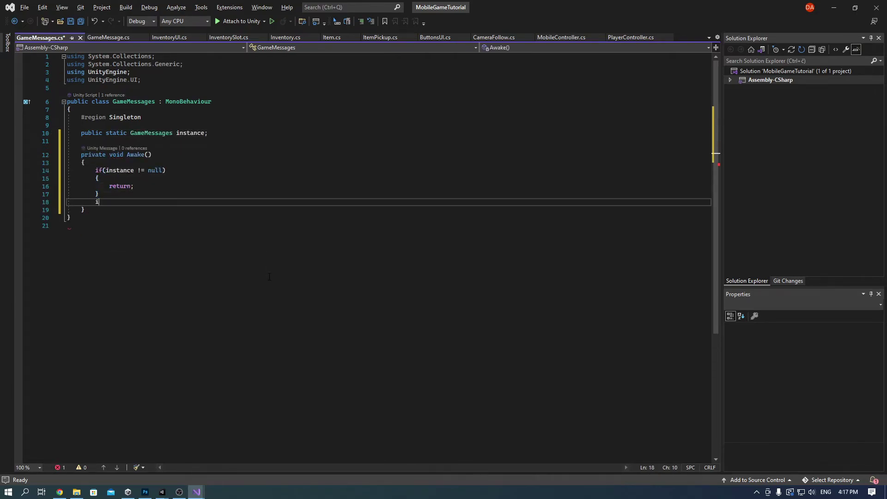
key("Down")
key("Return")
type("instance = this;")
key("Down")
key("Return")
key("Return")
type("#endregion")
Add a public GameObject message field and Send(string text) instantiating it with the text; save.
key("Return")
key("Return")
type("public GameObject message;")
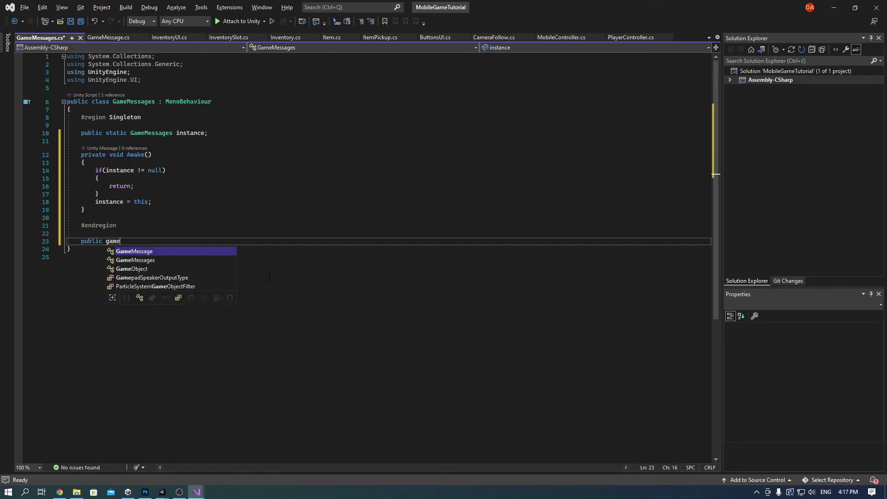
key("Return")
key("Return")
type("public void Send(string text)")
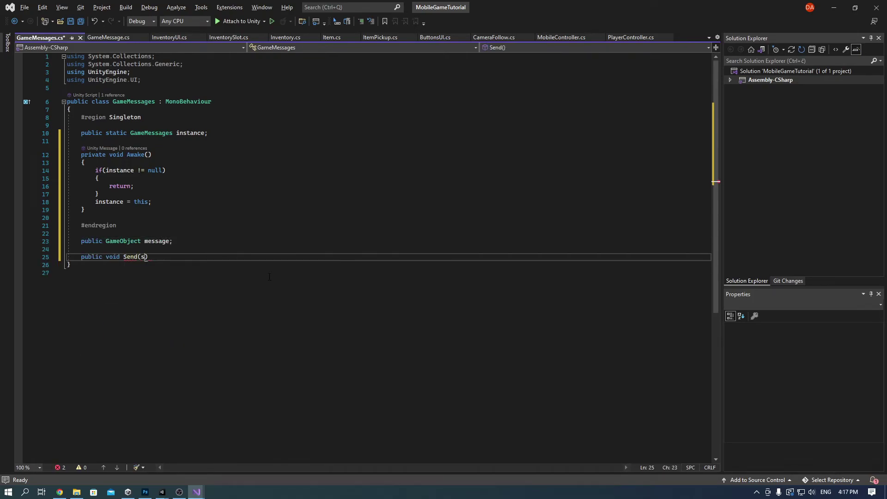
key("Return")
type("{")
key("Return")
type("instance")
key("BackSpace")
key("BackSpace")
type("tiate(message, gae")
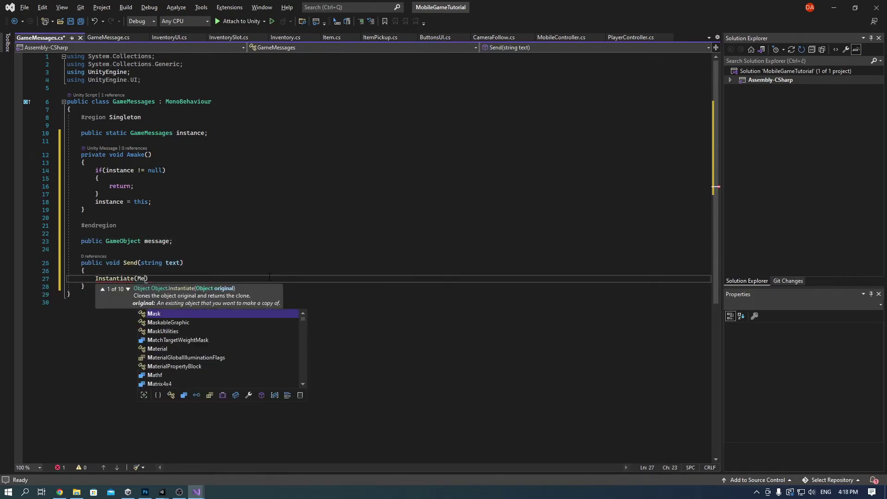
type(".transform).")
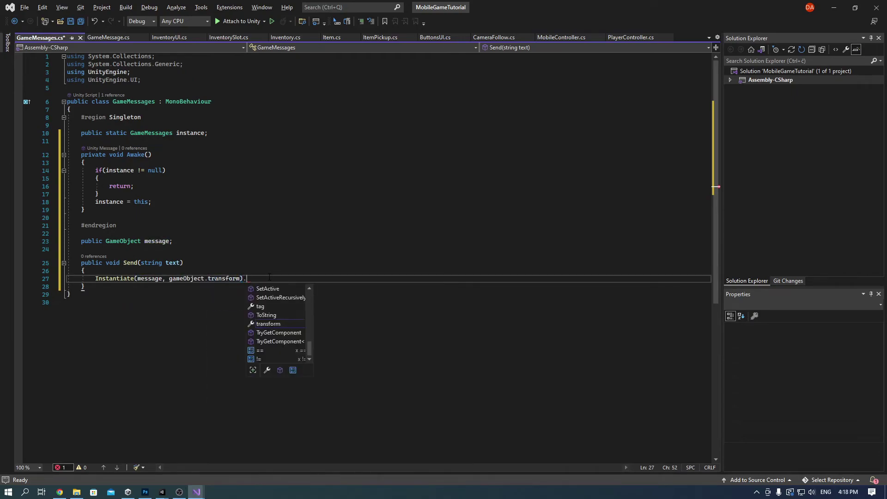
type("GetComponent")
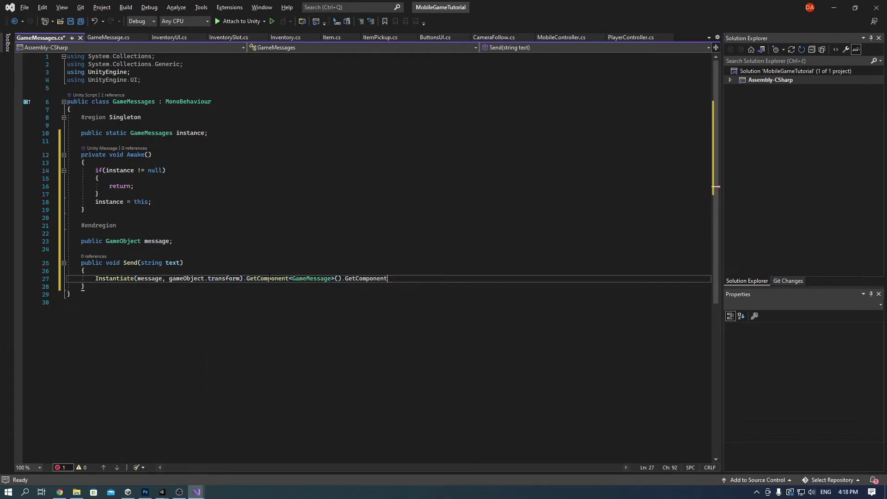
type("<gamemessa>().GetComponent<Text>().text = tex")
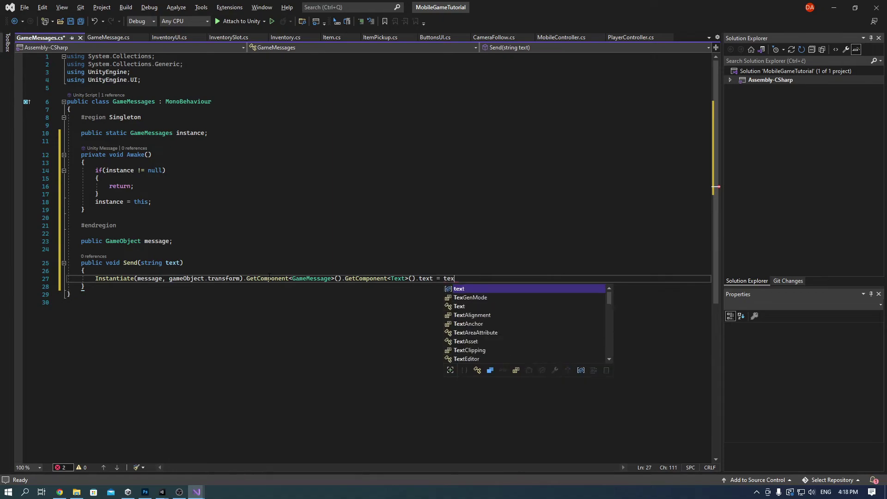
type("t;")
key("ctrl+s")
key("ctrl+Tab")
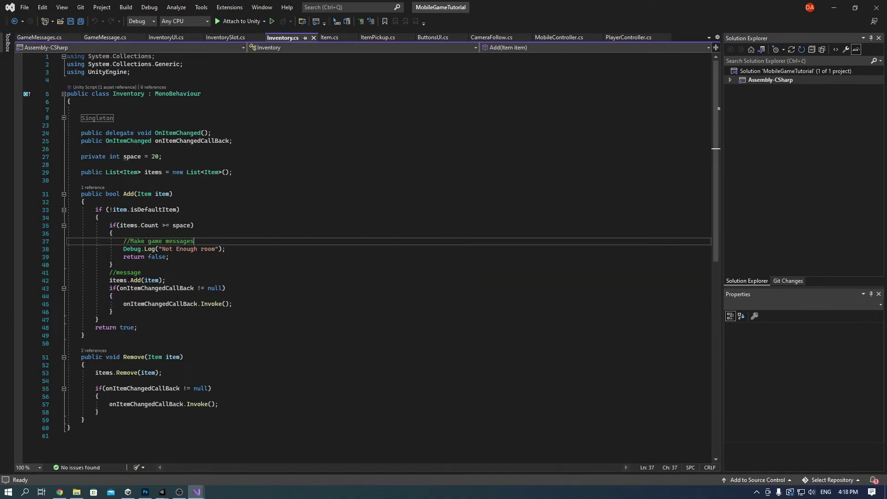
Replace the line 37 comment with GameMessages.instance.Send("Inventory Full").
left_click_drag(204, 242, 138, 241)
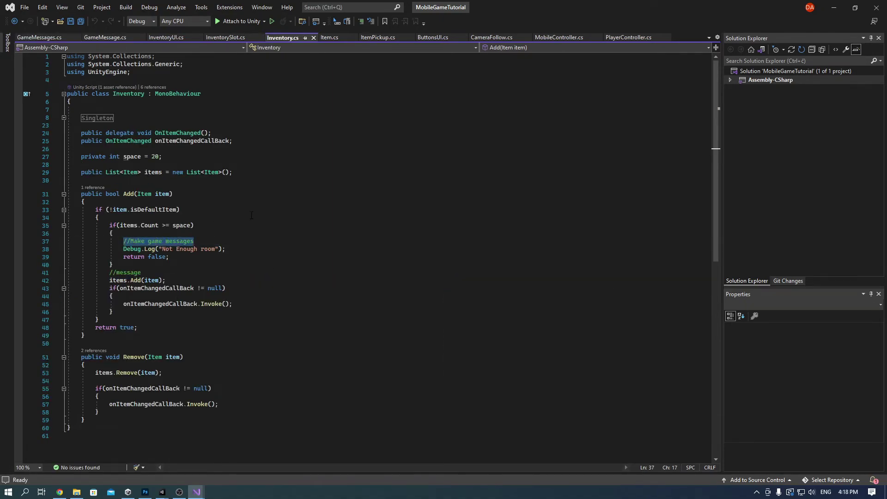
type("Gamemessa")
key("Down")
key("Tab")
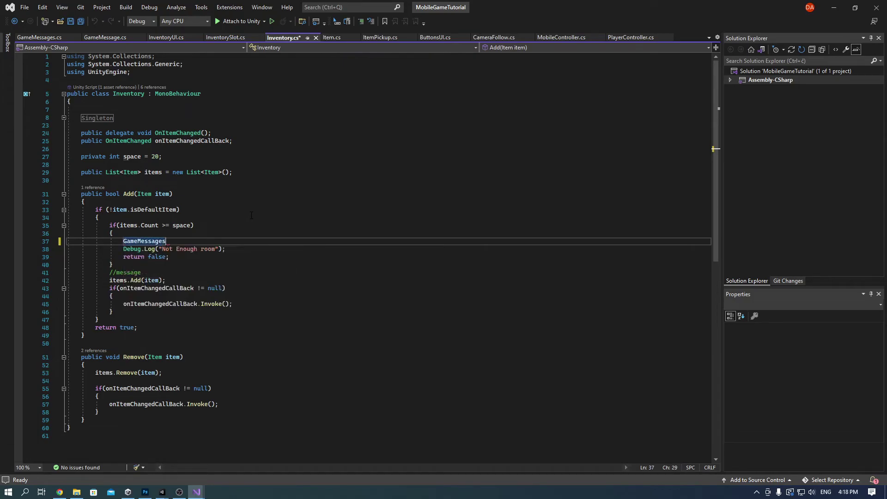
type(".insta")
key("Tab")
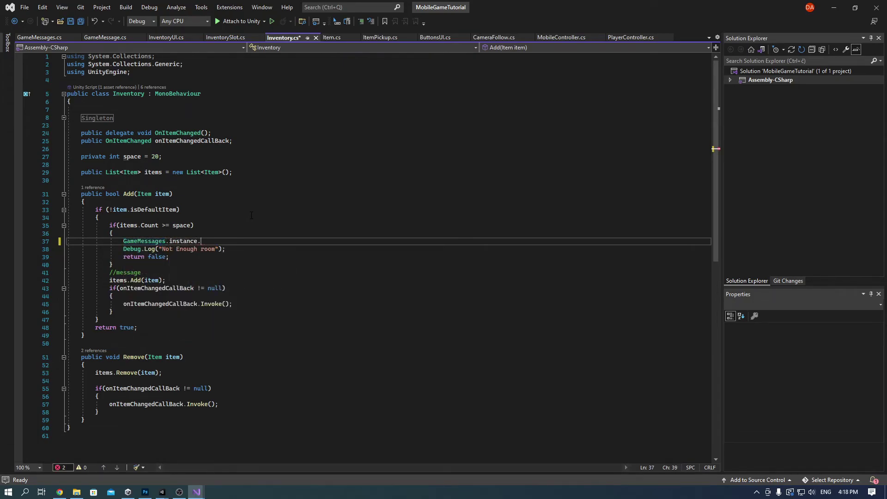
type(".se")
key("Tab")
type("(\"")
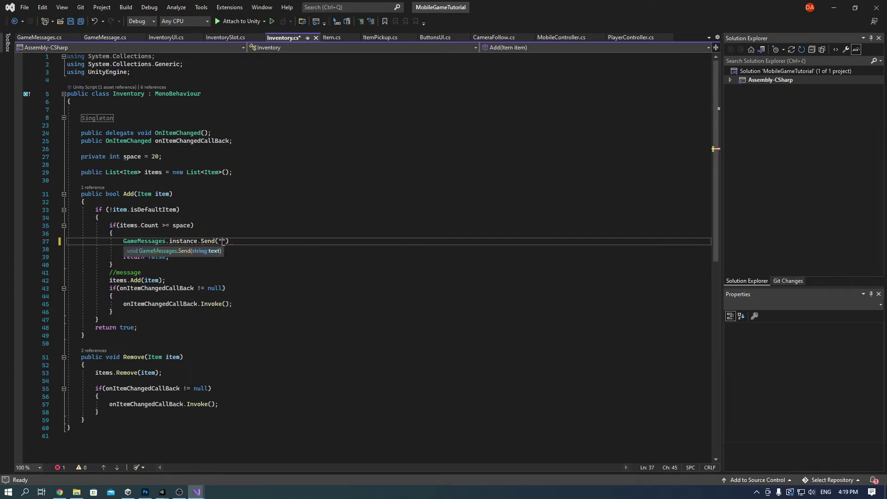
type("Inventory Full")
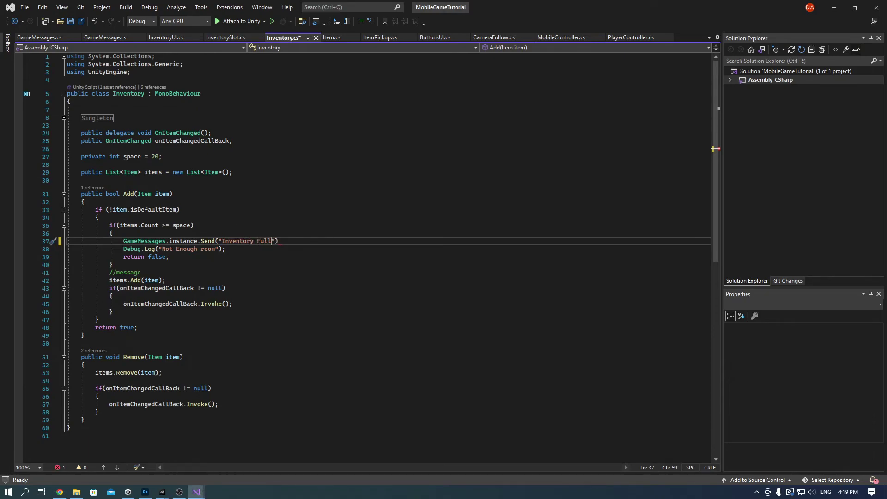
Replace the line 41 comment with GameMessages.instance.Send("+" + item.name).
left_click_drag(142, 273, 113, 272)
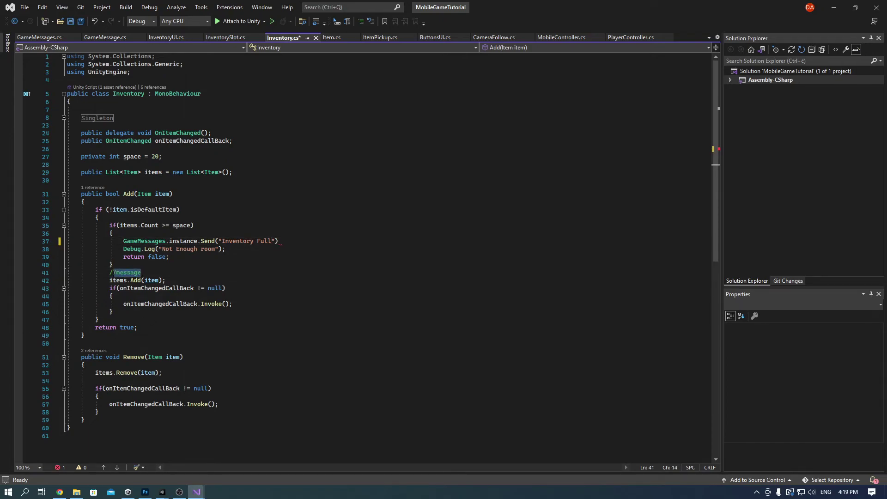
type("G")
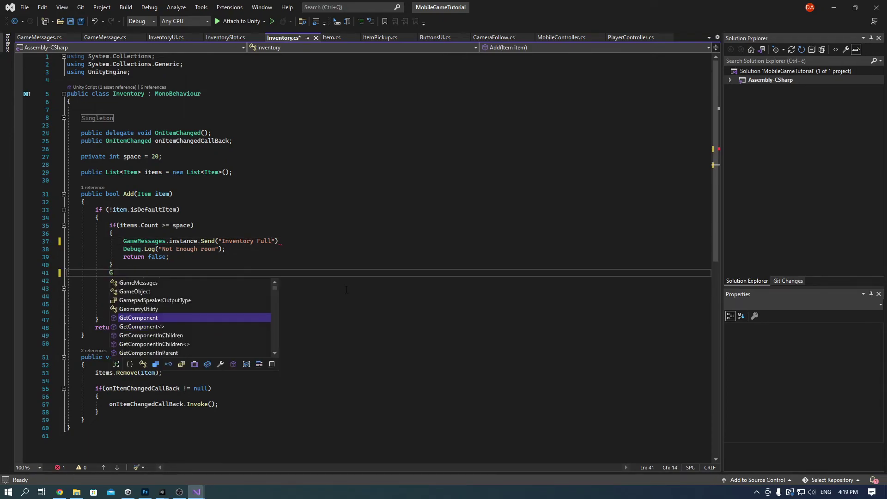
type("amemes")
key("Down")
key("Tab")
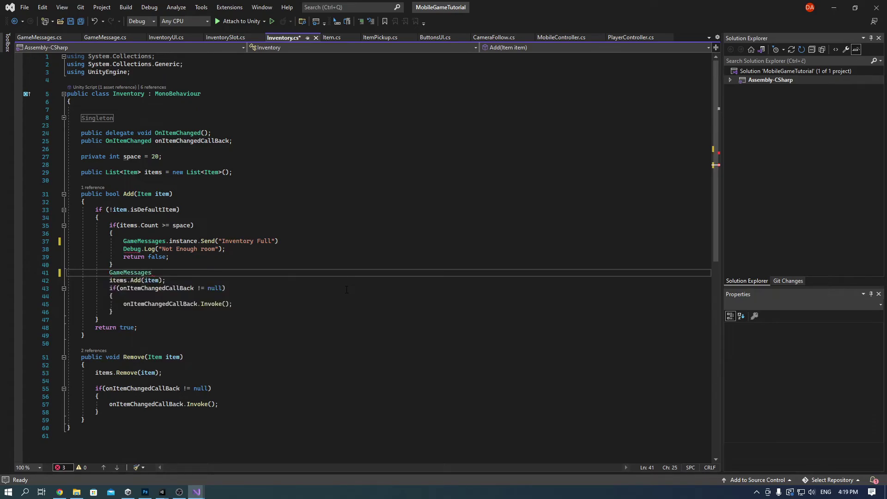
type(".instance.send")
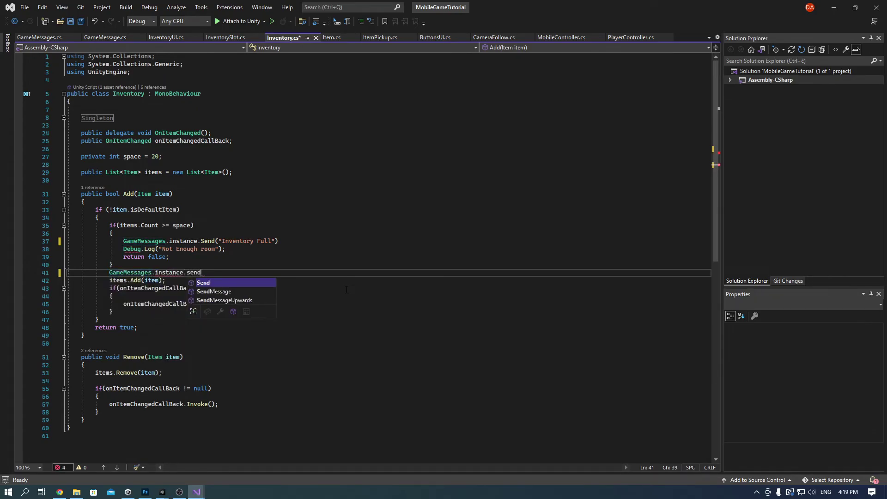
type("(\"")
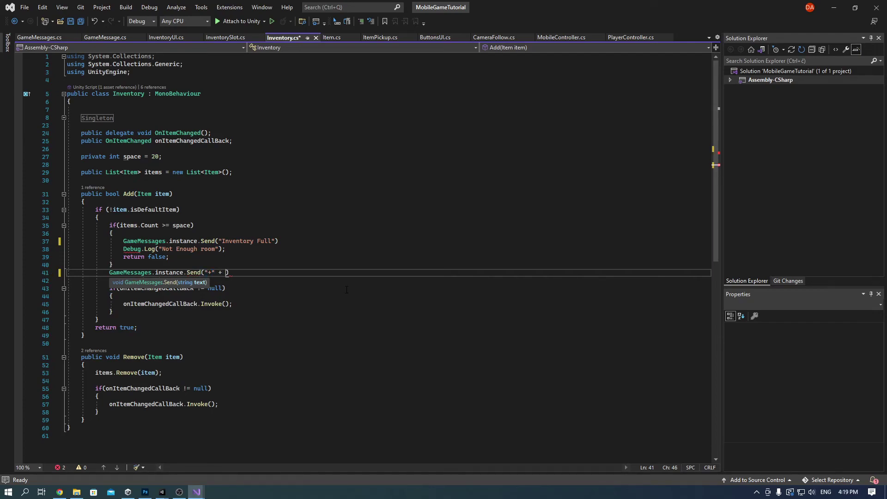
type("+\" + item.name)")
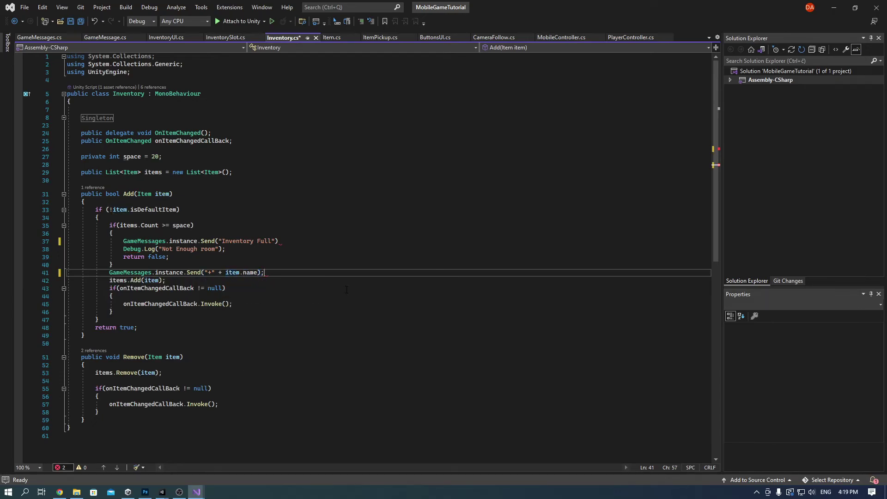
scroll(347, 290, "down", 3)
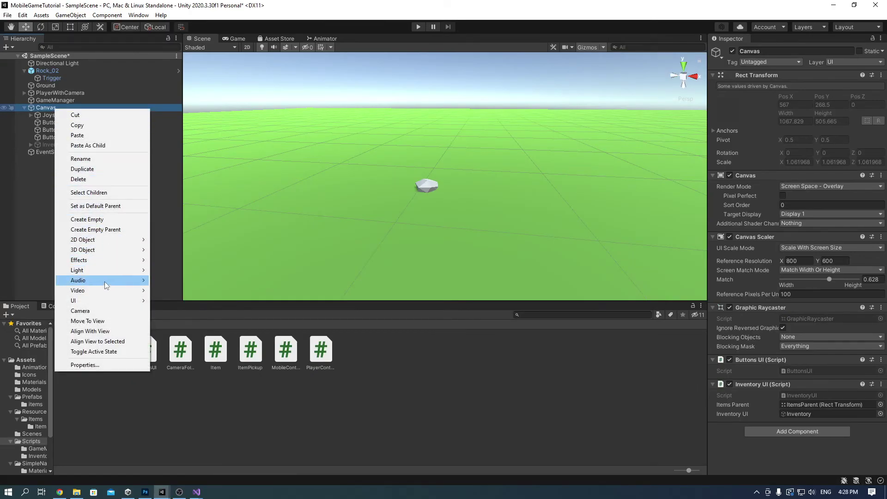
Add a UI Image under the Canvas named Messages.
mouse_move(108, 302)
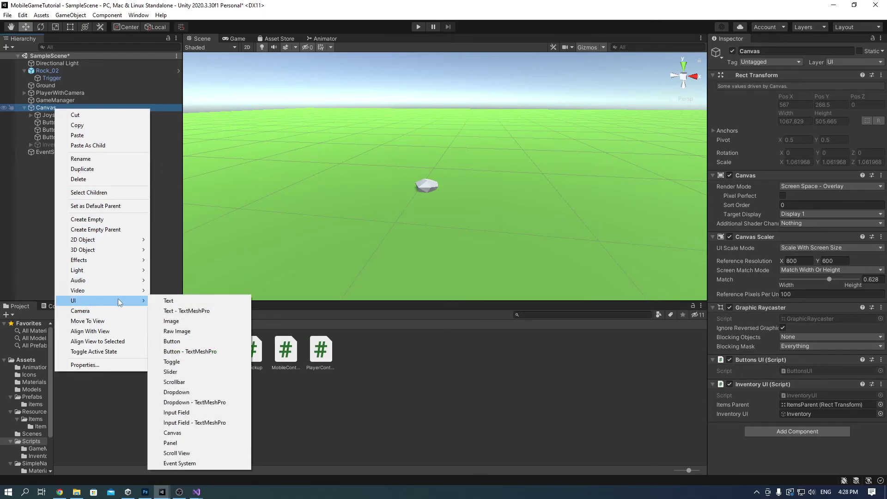
left_click(199, 322)
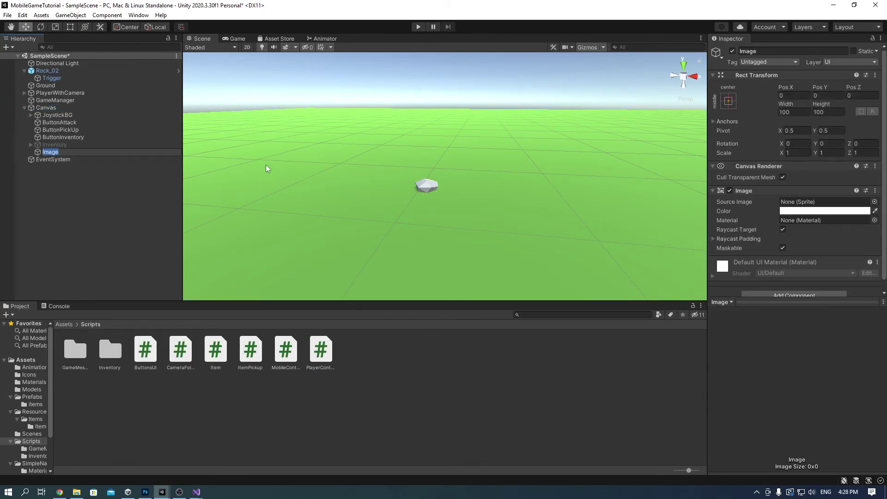
type("Messages")
key("Return")
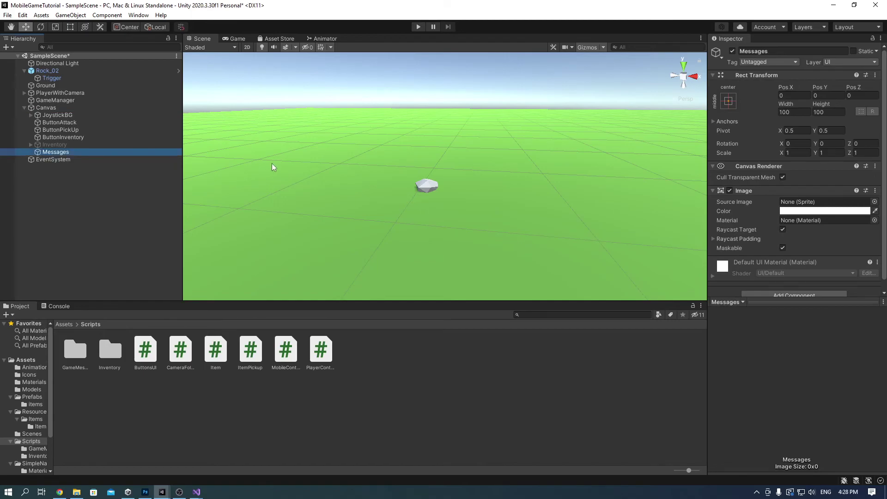
Replace the Image component on Messages with the GameMessages script.
left_click(874, 191)
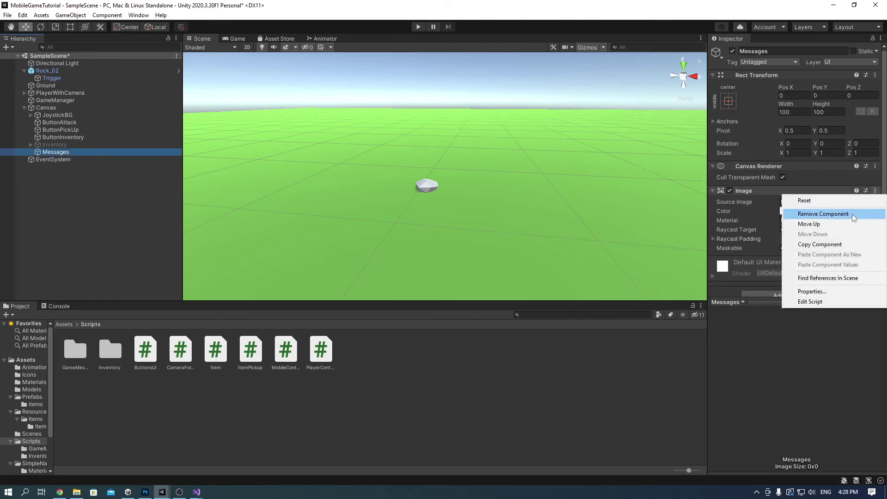
left_click(851, 214)
left_click(38, 448)
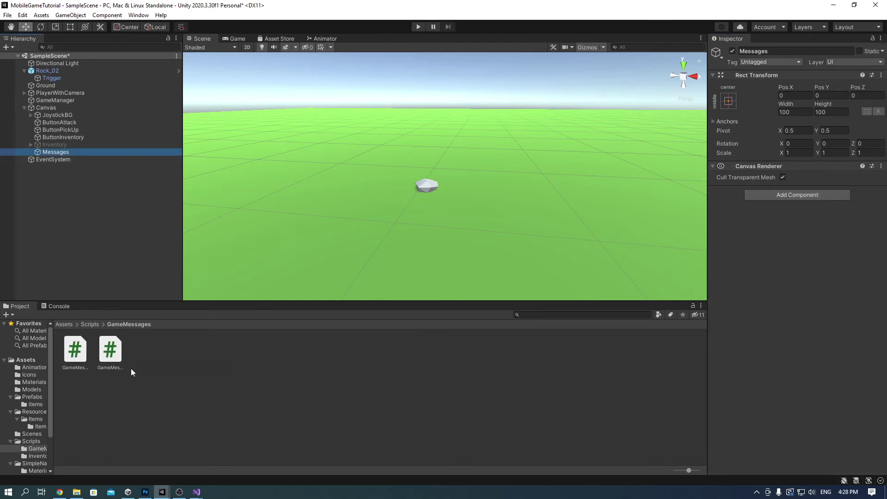
left_click_drag(116, 354, 821, 301)
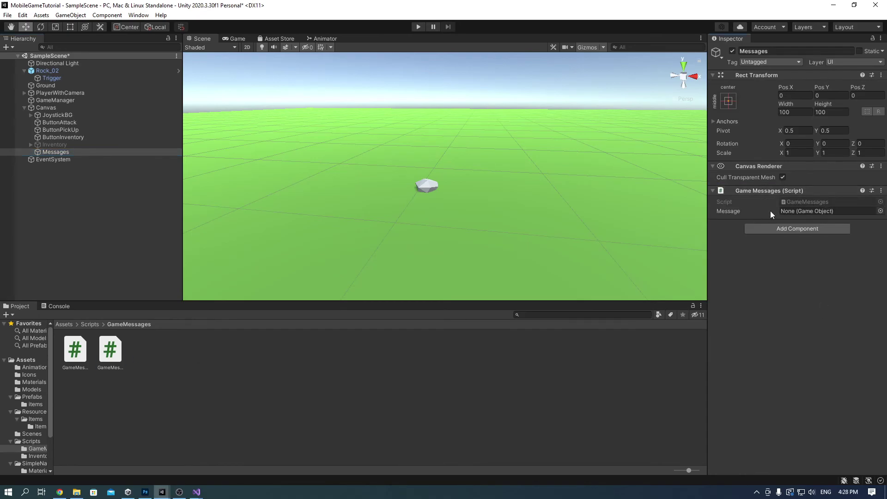
Create a GameMessage text child of Messages, save it as a prefab in Prefabs, and delete it from the scene.
right_click(54, 153)
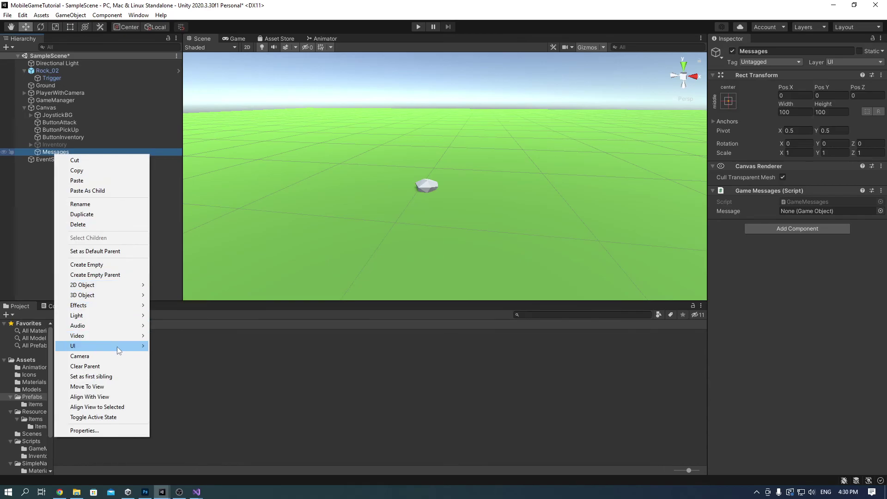
mouse_move(117, 346)
left_click(196, 184)
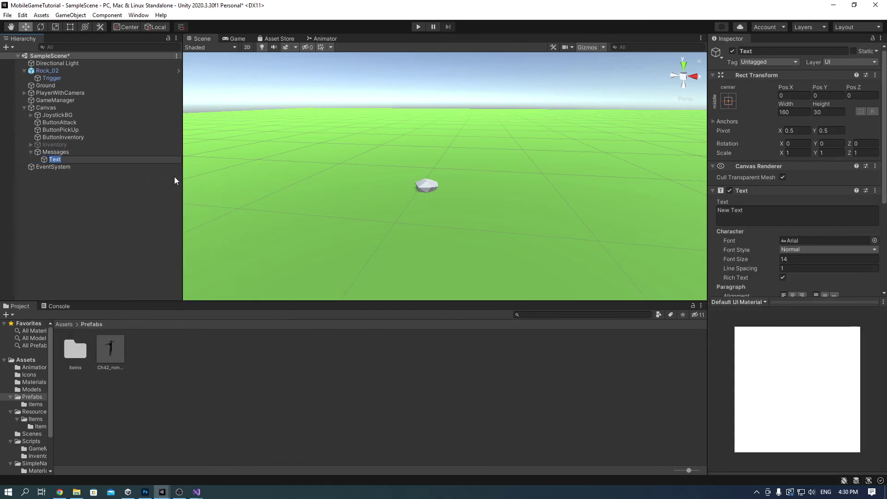
type("GameMe")
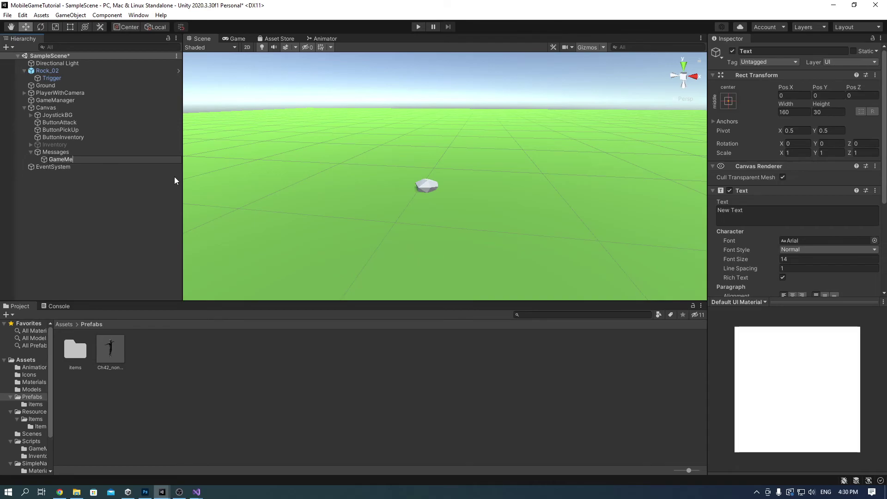
type("ssage")
key("Return")
left_click_drag(143, 159, 244, 423)
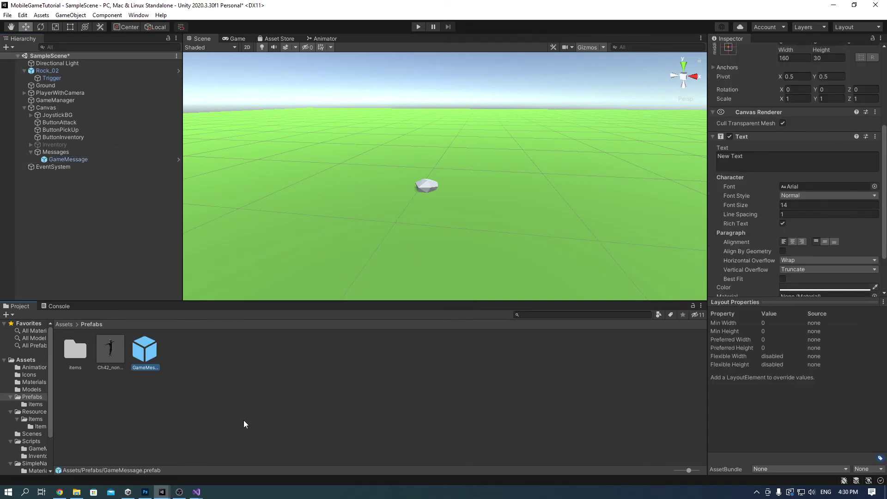
left_click(87, 159)
key("Delete")
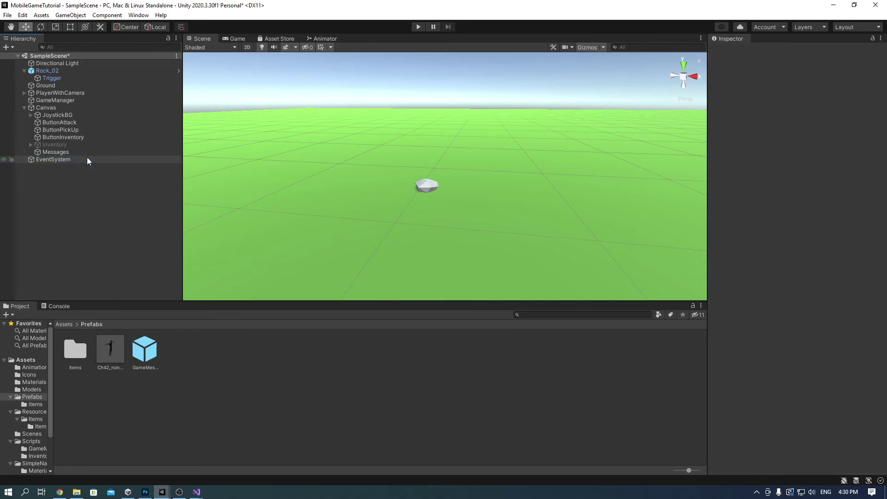
In the GameMessage prefab, clear the placeholder 'New Text' so the text is blank.
double_click(151, 345)
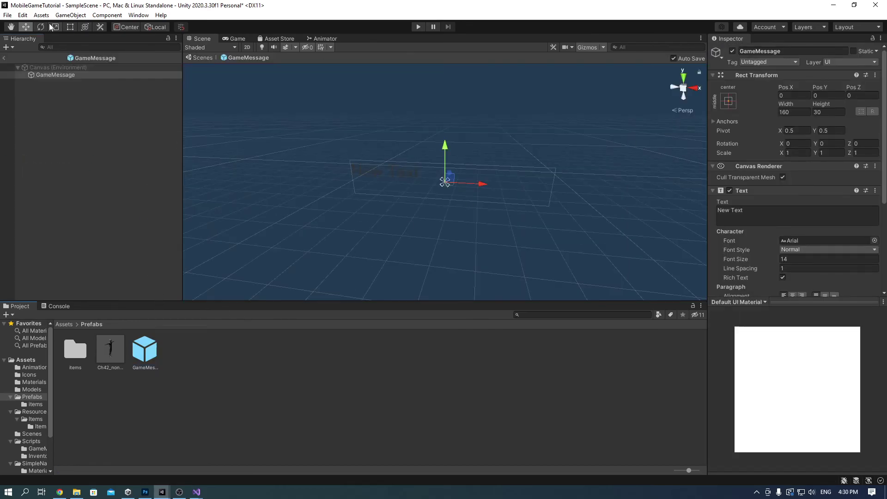
left_click(783, 217)
key("BackSpace")
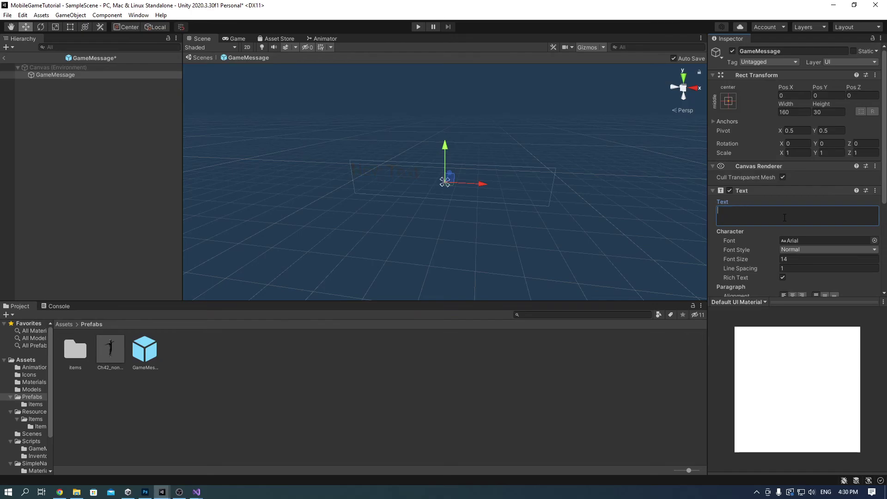
left_click(872, 44)
Attach the Game Message script from Scripts/GameMessages to the GameMessage prefab.
left_click(64, 325)
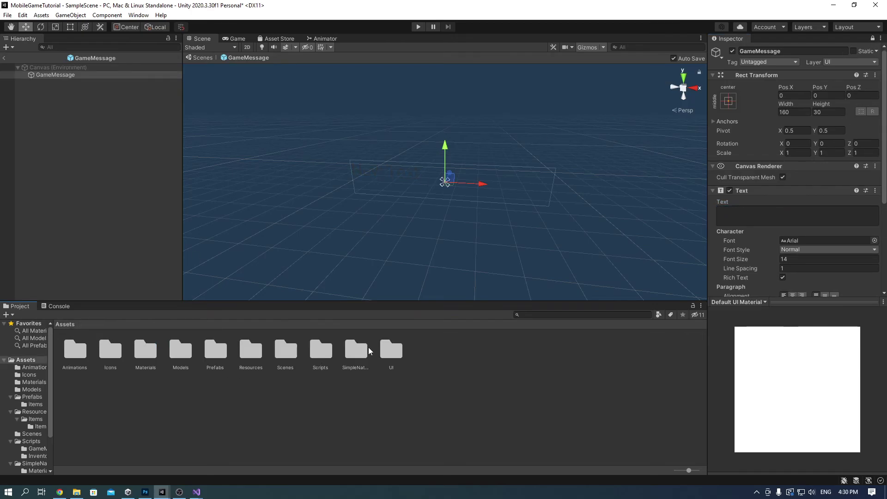
double_click(319, 358)
double_click(69, 352)
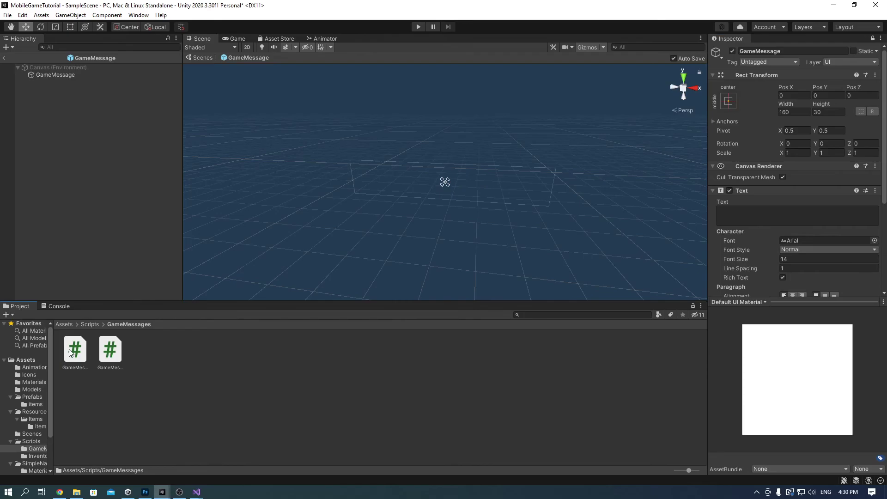
left_click_drag(73, 351, 741, 249)
scroll(785, 244, "down", 5)
left_click(714, 131)
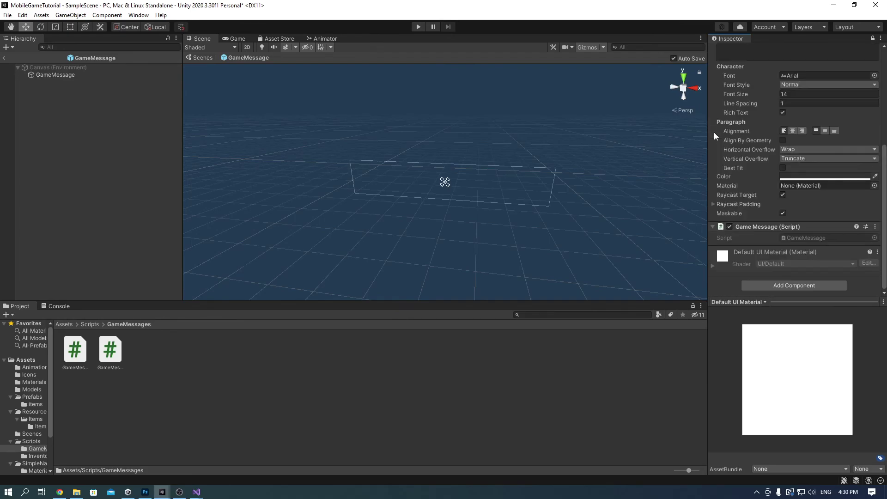
scroll(800, 223, "up", 5)
scroll(755, 181, "up", 3)
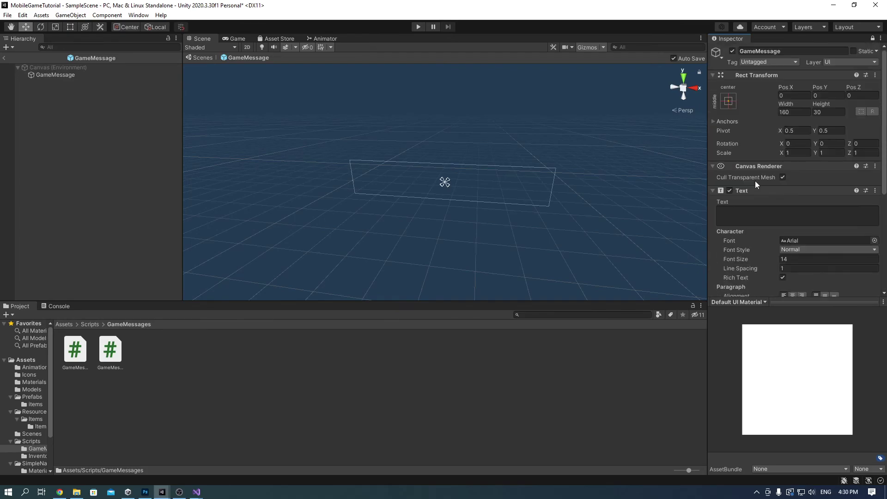
scroll(756, 185, "down", 6)
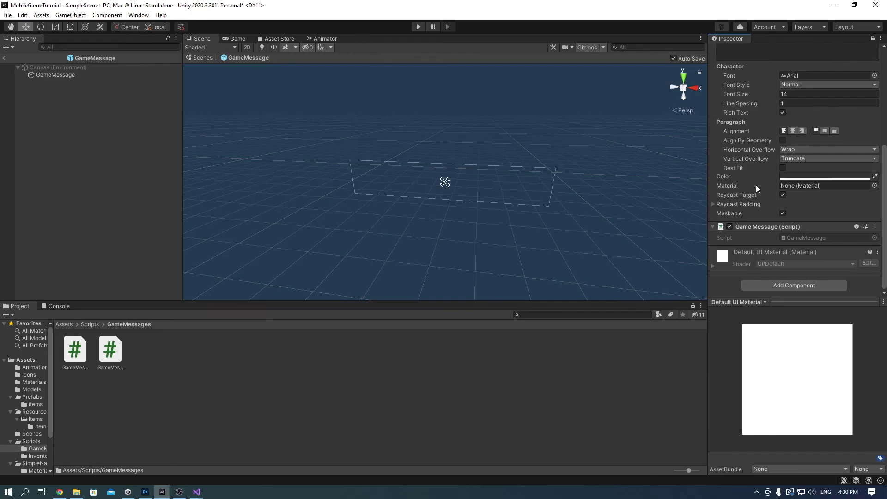
Add an Animator to the prefab and assign GameMessage to the Messages object's Message slot.
left_click(783, 285)
type("ani")
key("Down")
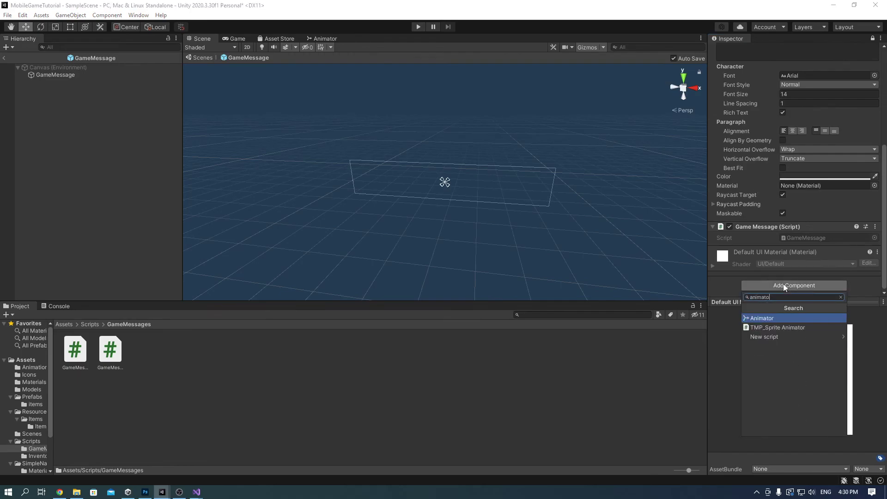
key("Return")
scroll(800, 257, "down", 3)
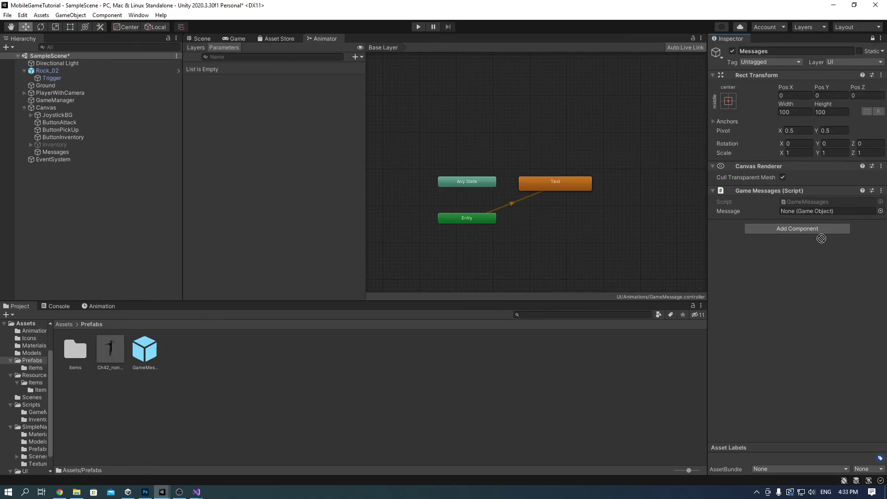
left_click_drag(827, 221, 833, 212)
Enter Play mode, walk the character to the rock and pick it up.
left_click(202, 39)
left_click(418, 26)
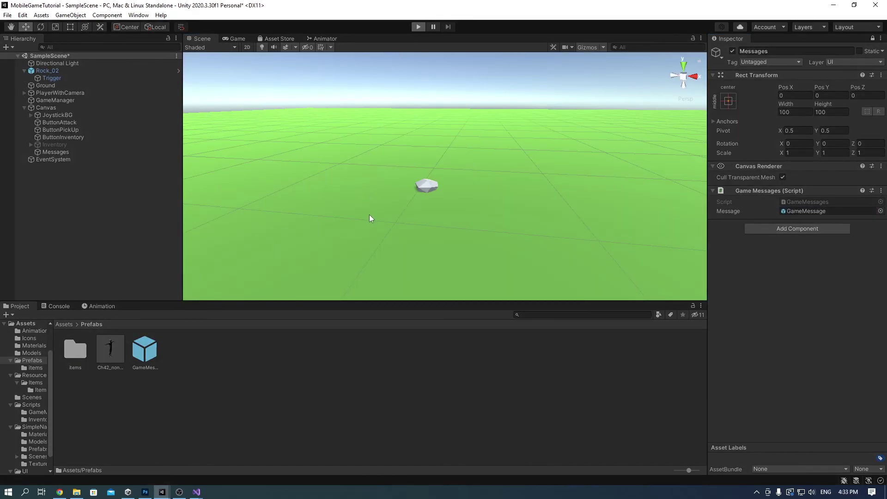
mouse_move(234, 227)
left_mouse_down()
mouse_move(195, 184)
mouse_move(198, 139)
mouse_move(229, 114)
left_mouse_up()
left_click(571, 255)
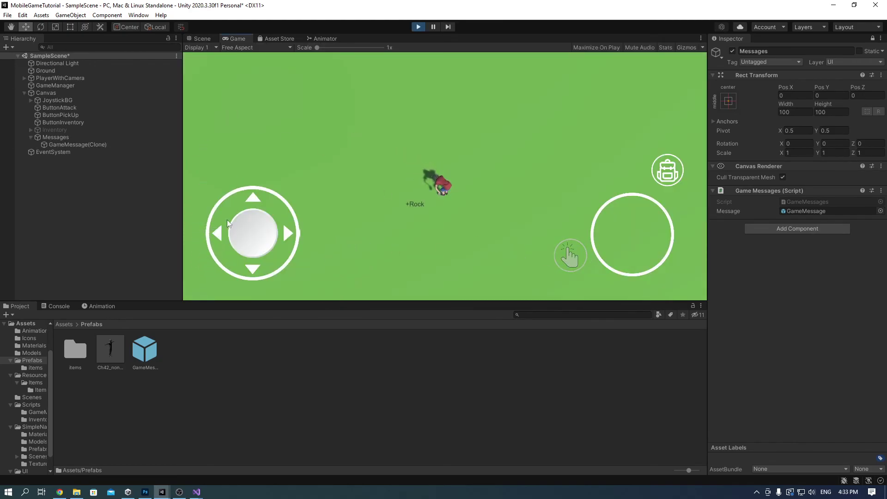
Move around and open and close the inventory twice to check the rock is stored.
mouse_move(244, 231)
left_mouse_down()
mouse_move(240, 287)
mouse_move(486, 206)
mouse_move(600, 185)
left_mouse_up()
left_click(667, 170)
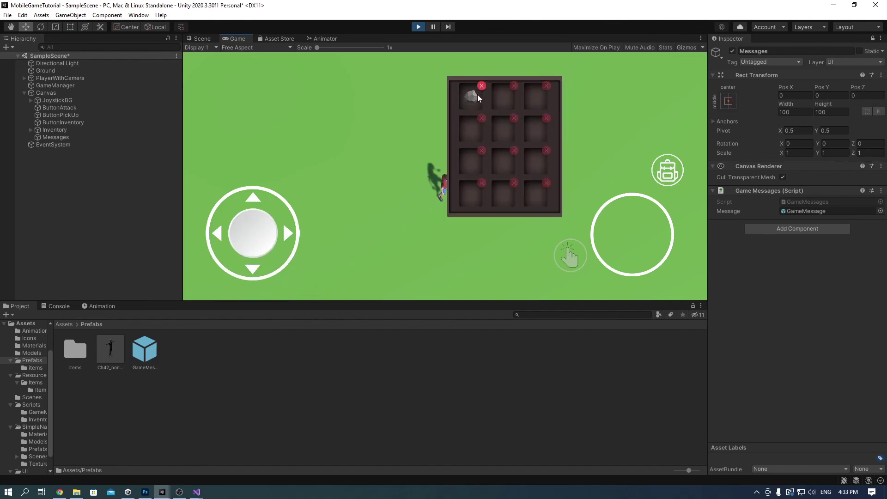
left_click(671, 171)
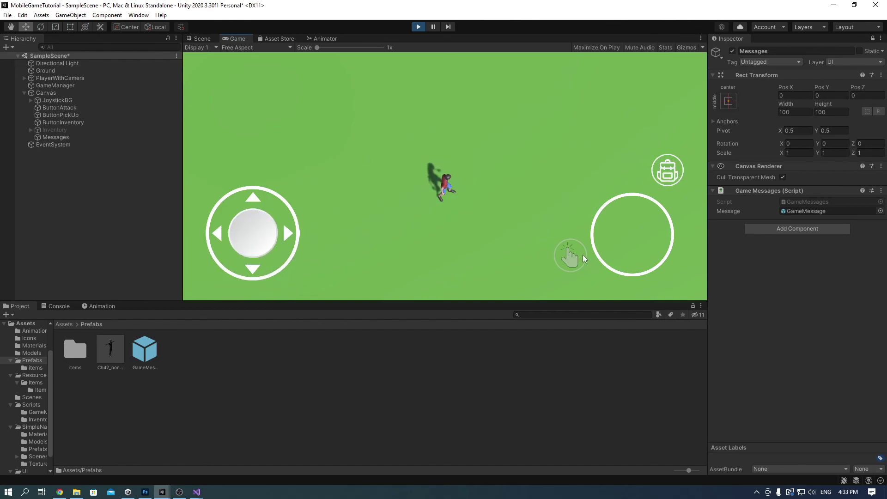
left_click_drag(253, 233, 224, 254)
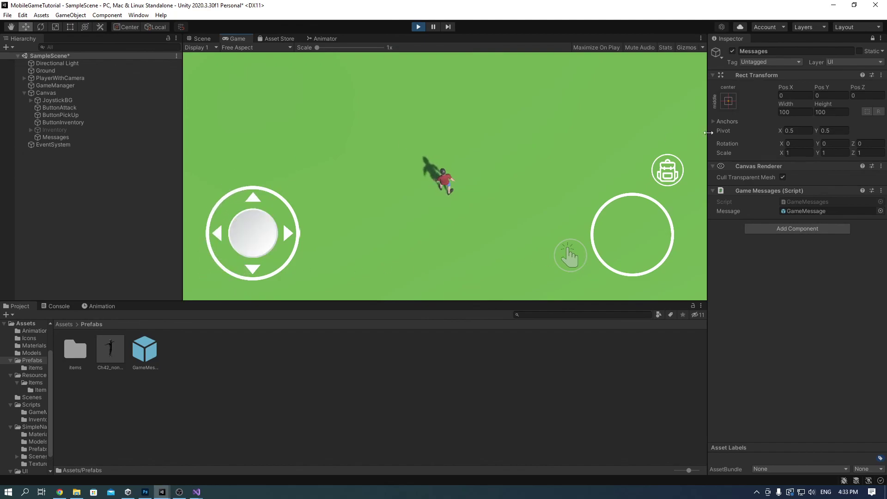
left_click(663, 176)
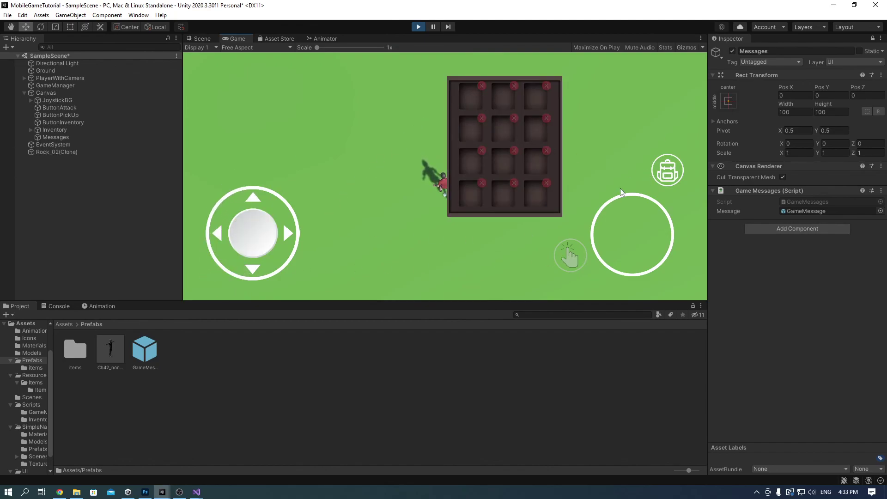
left_click(669, 173)
Chop down the snowy tree with three axe swings.
left_click(822, 397)
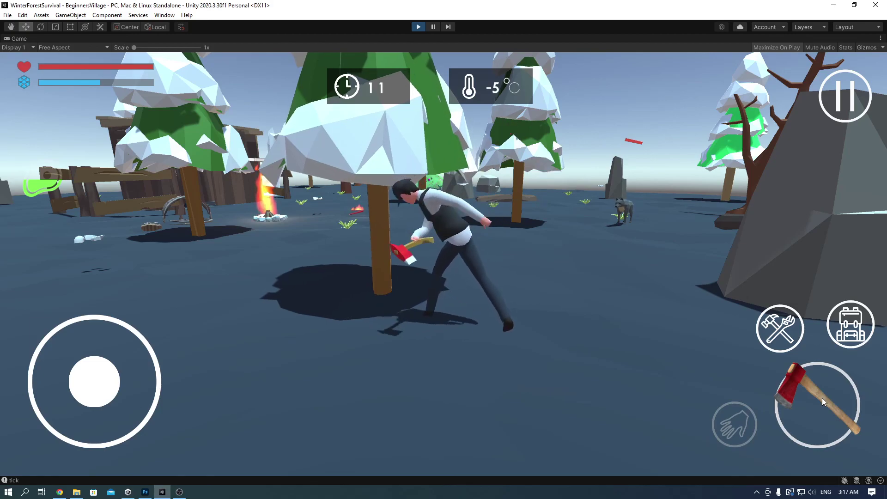
left_click(821, 398)
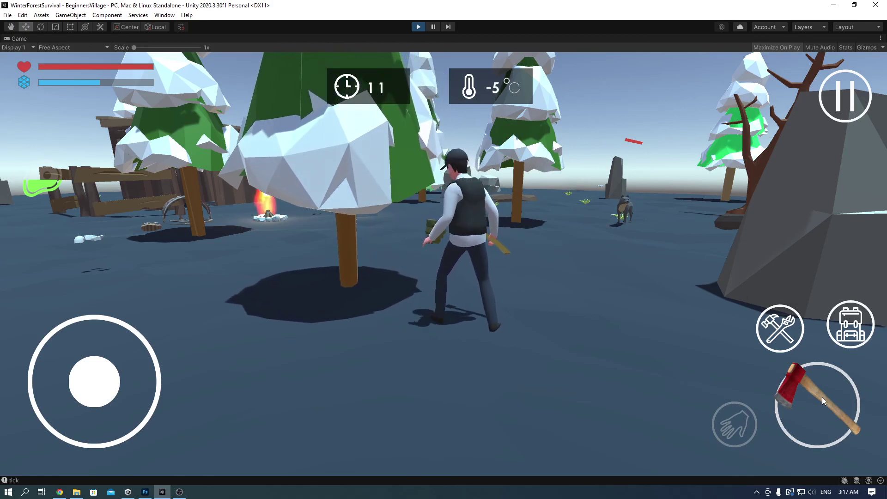
left_click(821, 397)
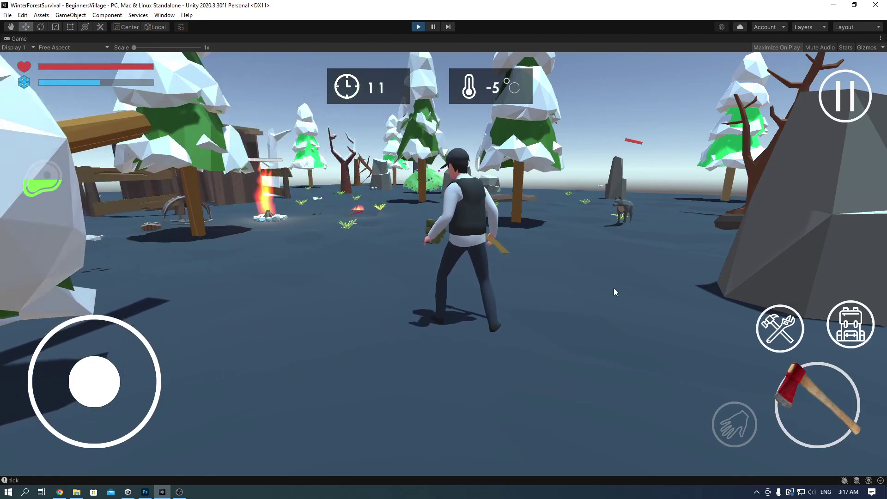
Run toward the campfire and back, then strike the wolf with the axe.
mouse_move(95, 381)
left_mouse_down()
mouse_move(49, 372)
mouse_move(57, 241)
mouse_move(172, 177)
mouse_move(267, 181)
mouse_move(187, 248)
left_mouse_up()
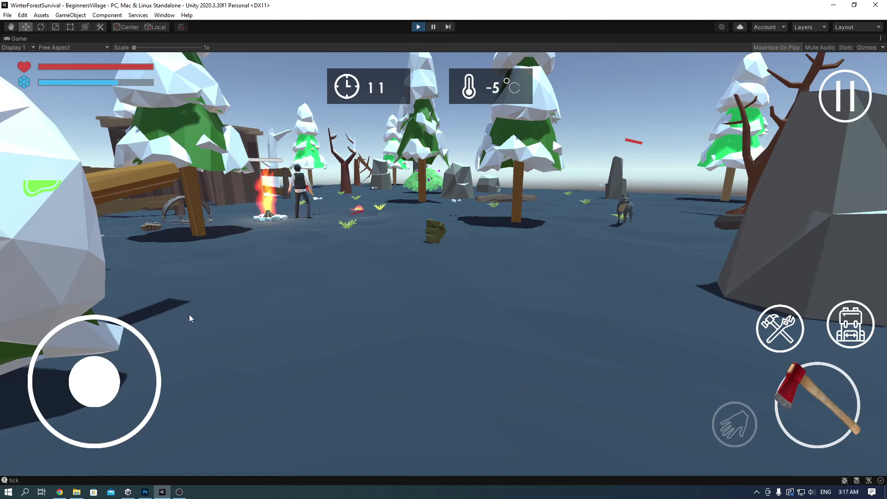
mouse_move(98, 384)
left_mouse_down()
mouse_move(106, 456)
mouse_move(27, 473)
mouse_move(40, 495)
mouse_move(172, 488)
mouse_move(232, 432)
mouse_move(295, 333)
mouse_move(335, 336)
mouse_move(184, 456)
mouse_move(15, 407)
mouse_move(206, 319)
left_mouse_up()
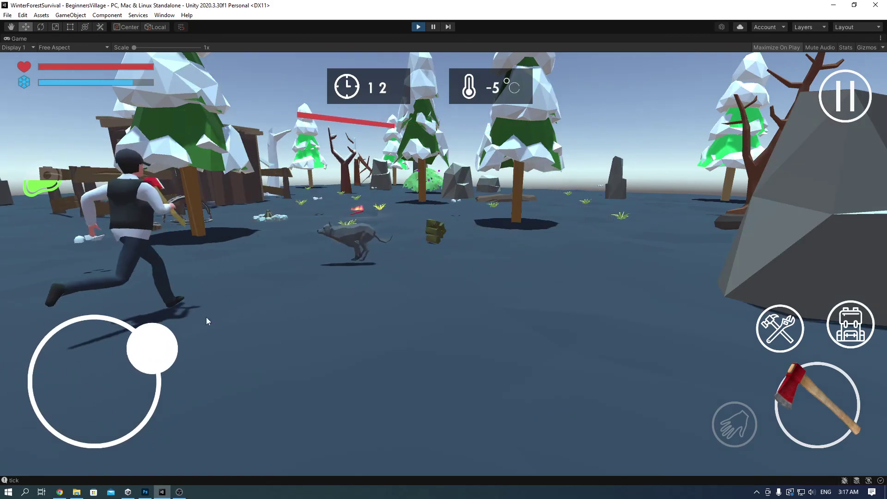
left_click(804, 409)
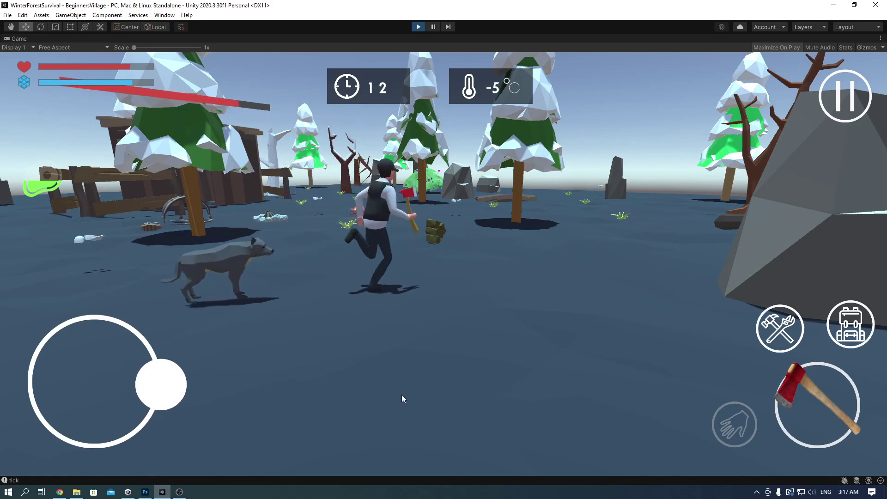